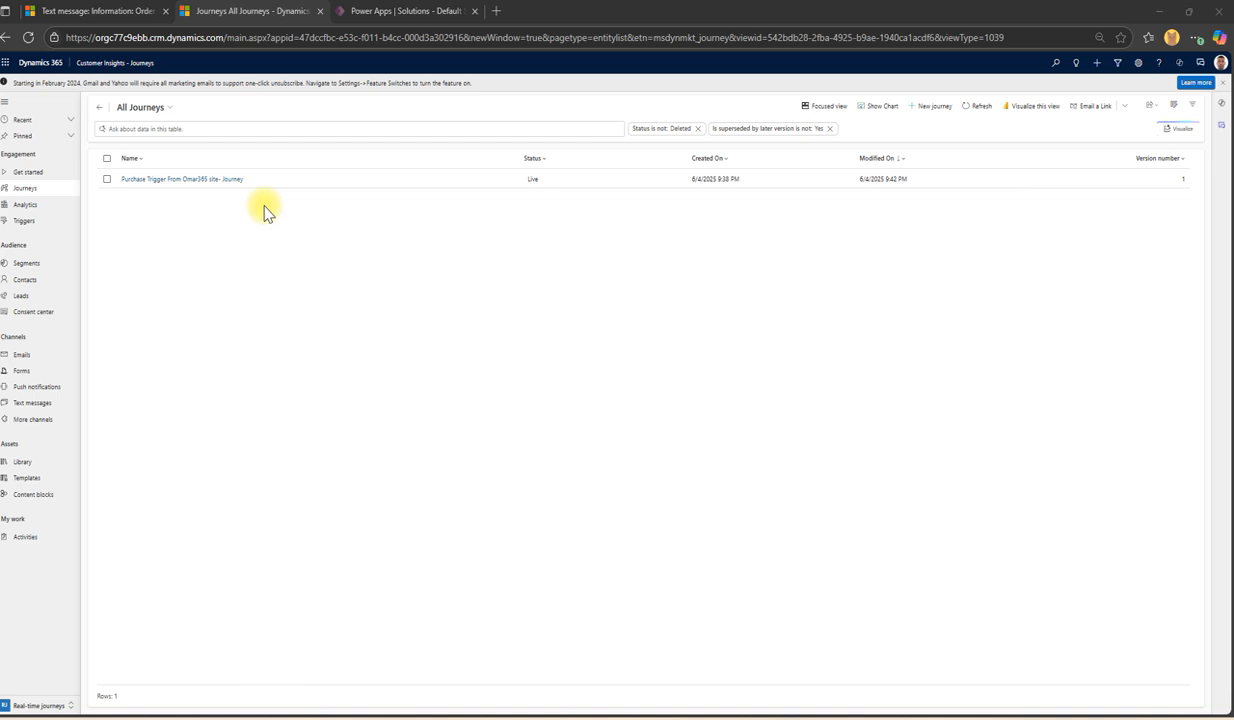
Step: Select the Contoso LTD contact segment, then visit Journeys and open the All triggers list
{"action": "left_click", "coordinate": [44, 264]}
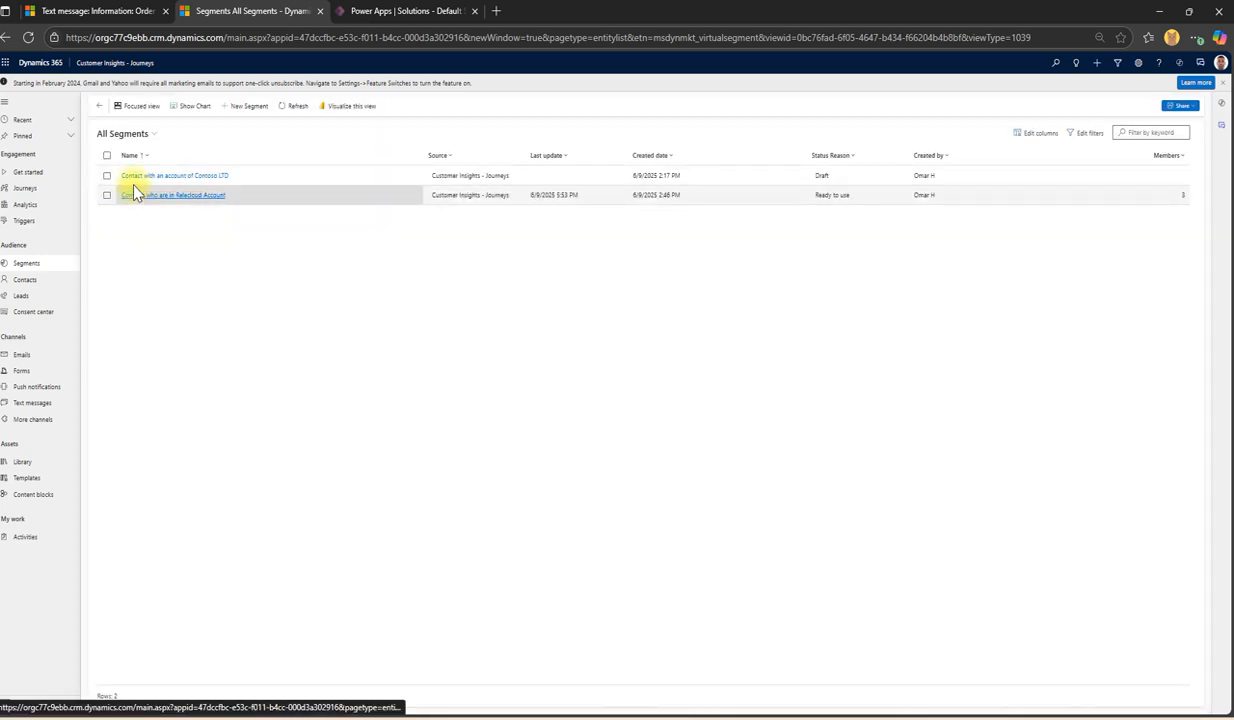
{"action": "left_click", "coordinate": [260, 187]}
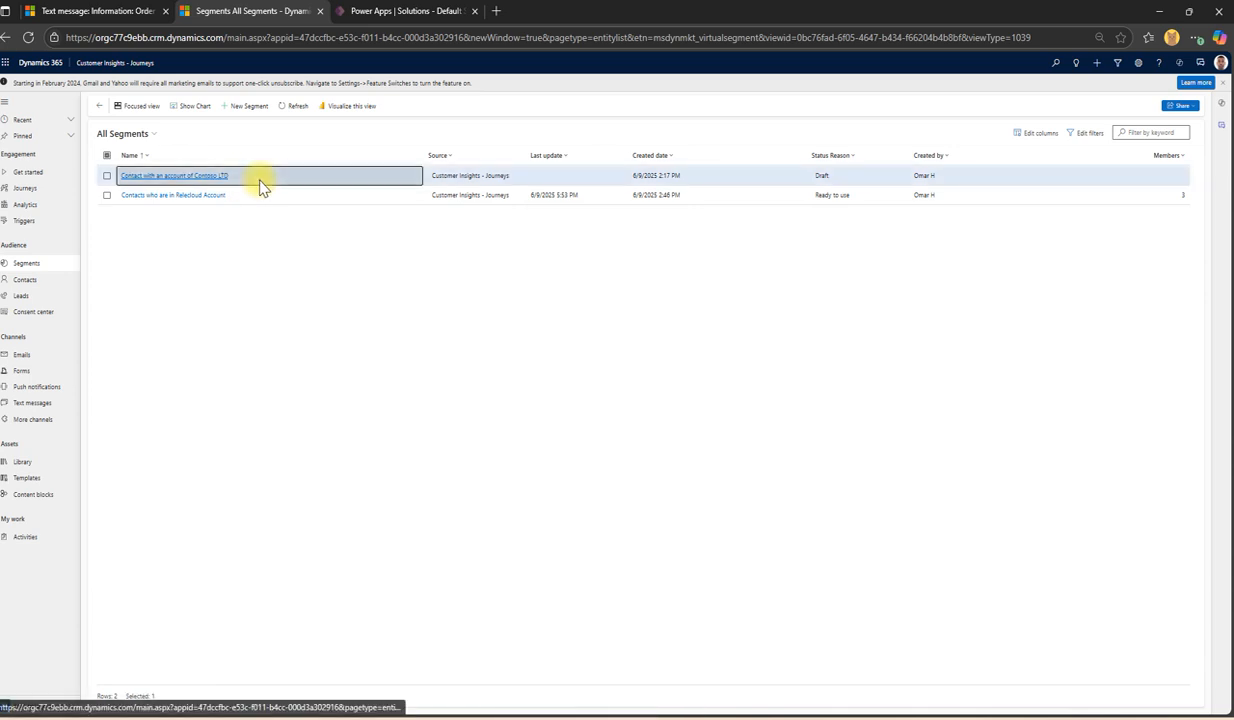
{"action": "left_click", "coordinate": [57, 191]}
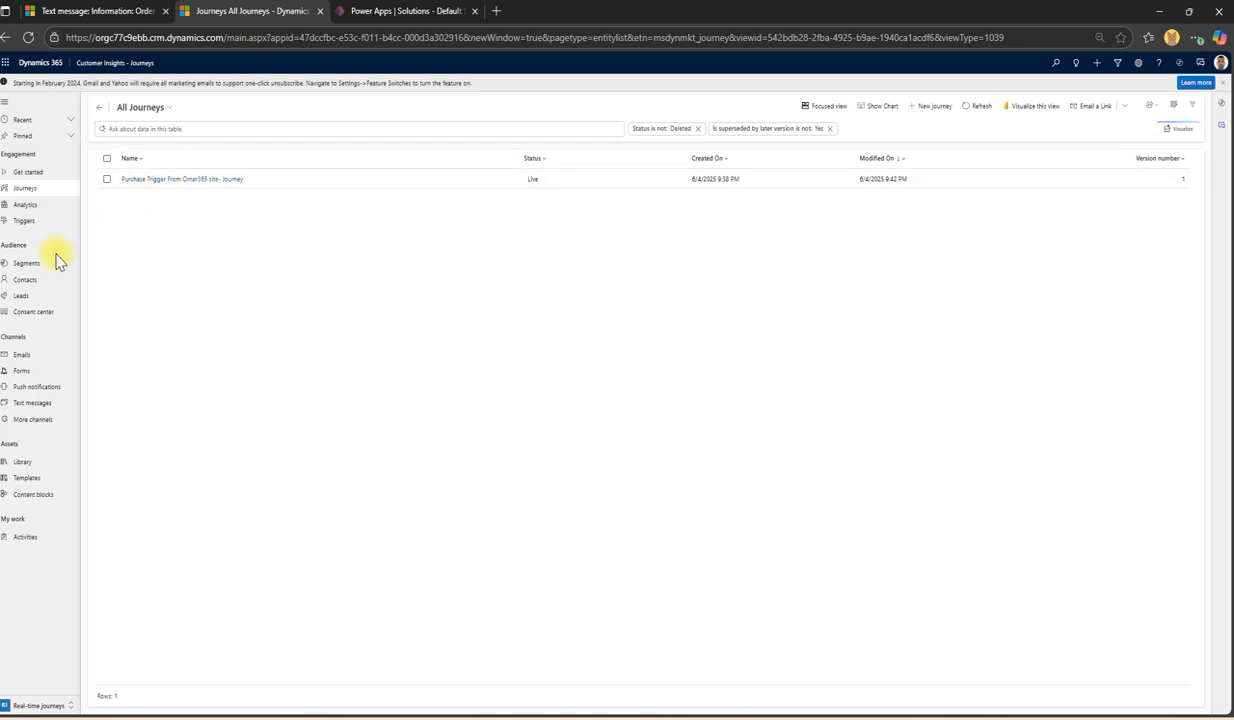
{"action": "left_click", "coordinate": [30, 220]}
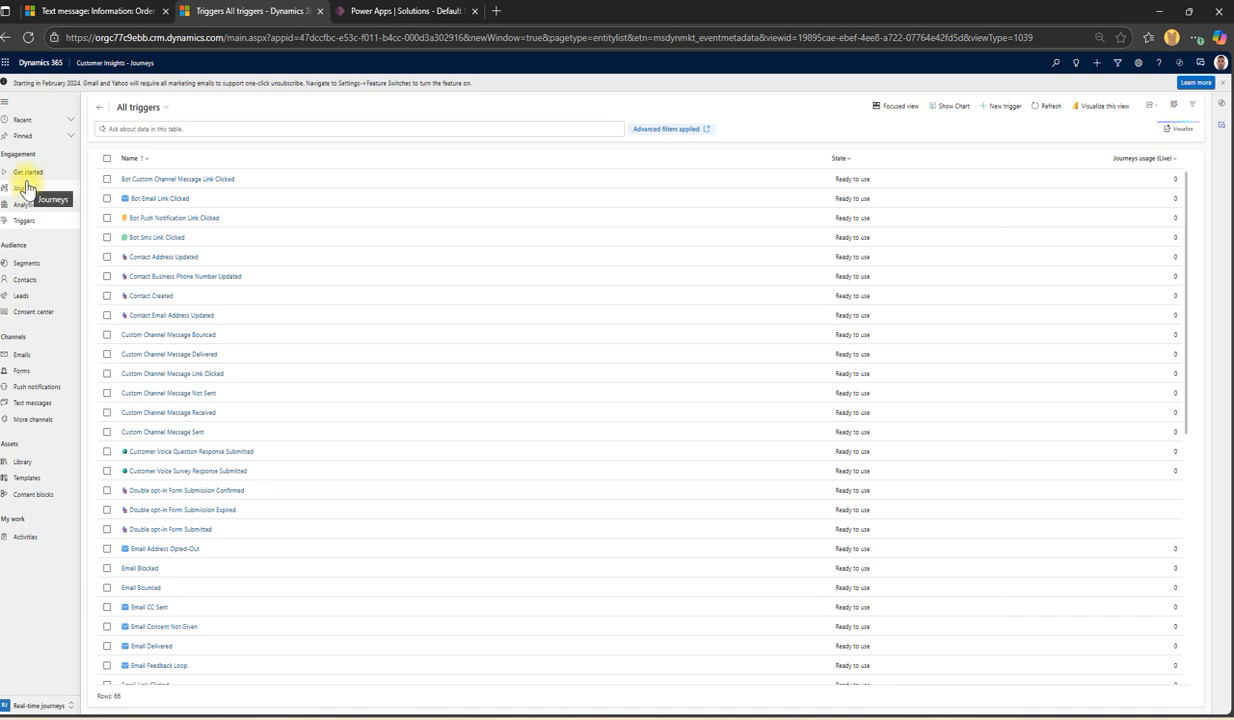
Step: Switch to the Standard triggers view and scroll through its 56 built-in triggers
{"action": "left_click", "coordinate": [158, 112]}
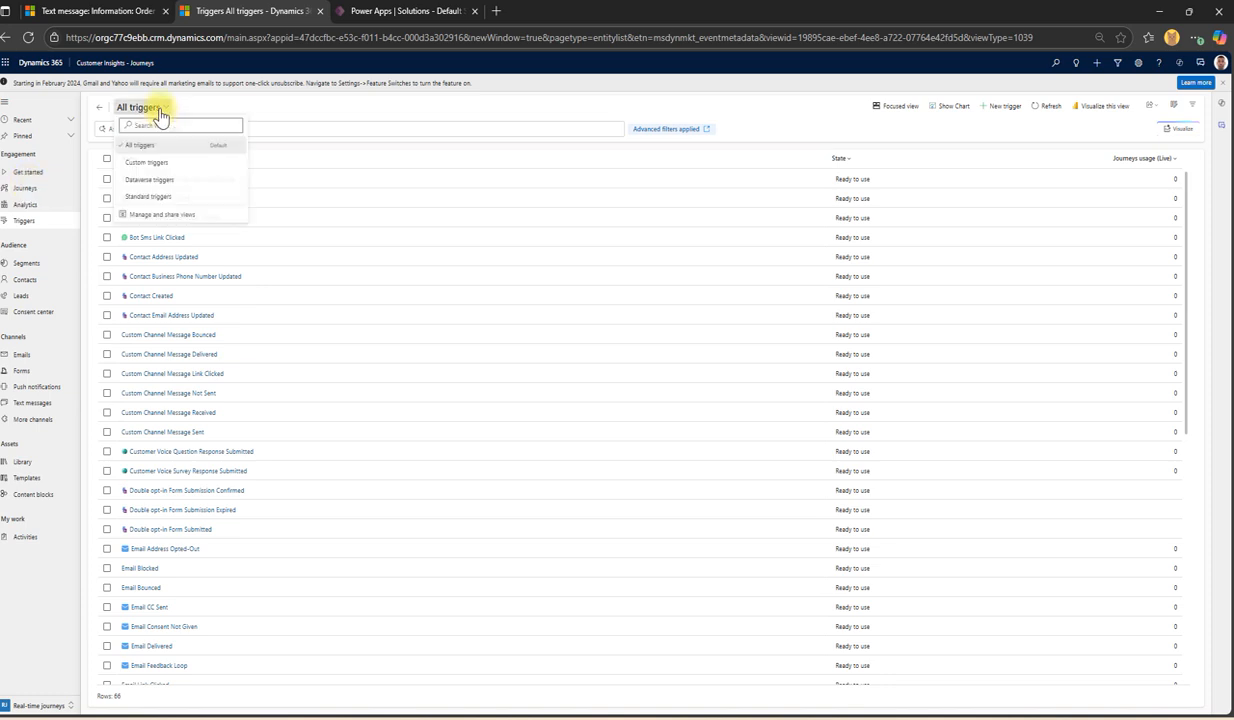
{"action": "left_click", "coordinate": [157, 197]}
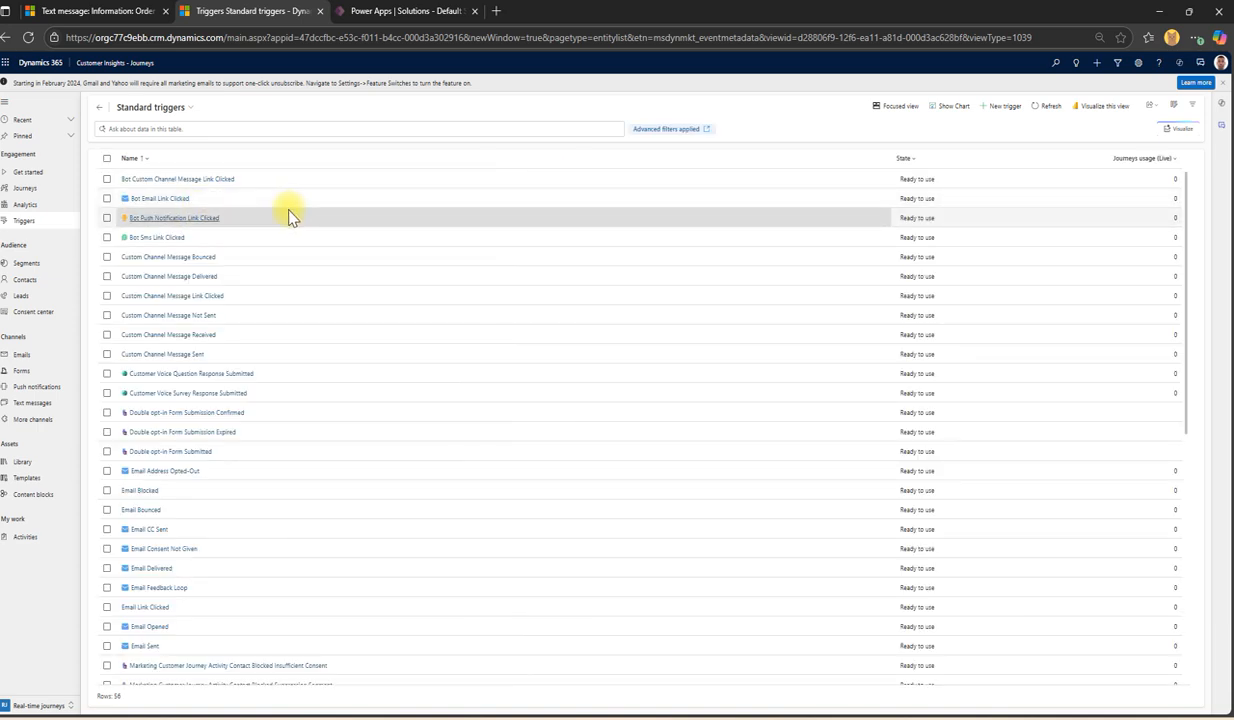
{"action": "scroll", "coordinate": [262, 340], "scroll_direction": "down", "scroll_amount": 3}
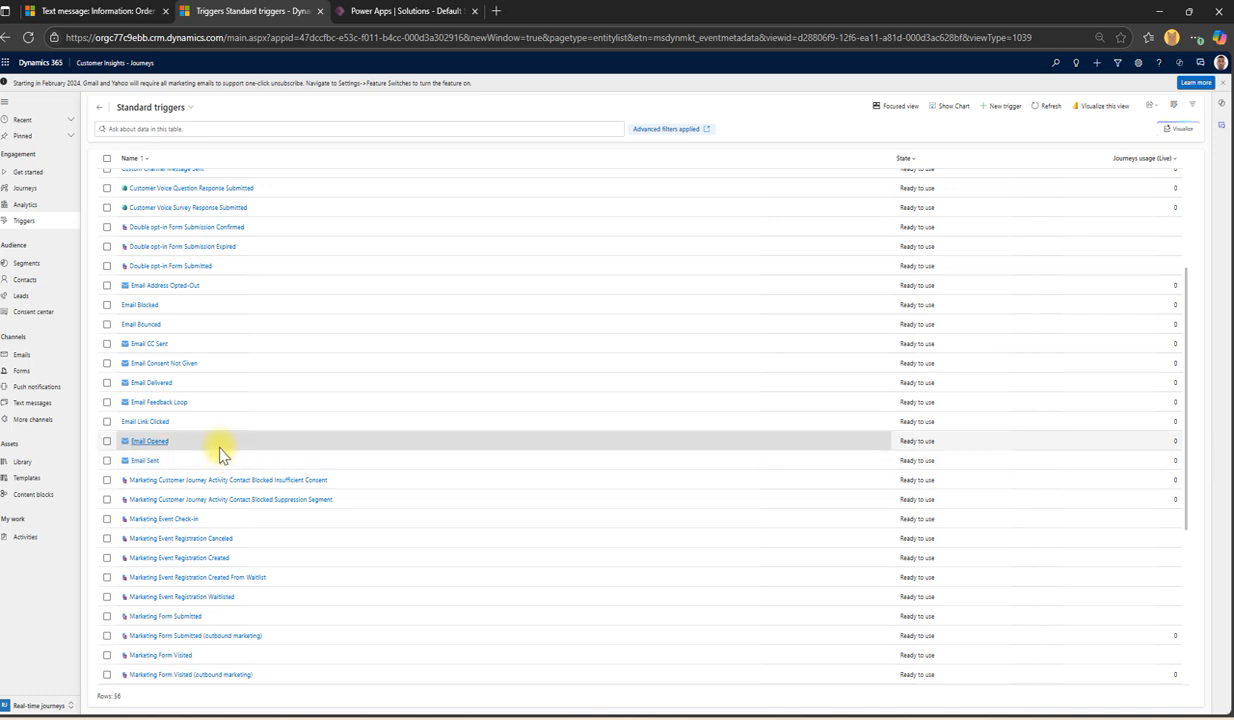
{"action": "scroll", "coordinate": [253, 336], "scroll_direction": "up", "scroll_amount": 3}
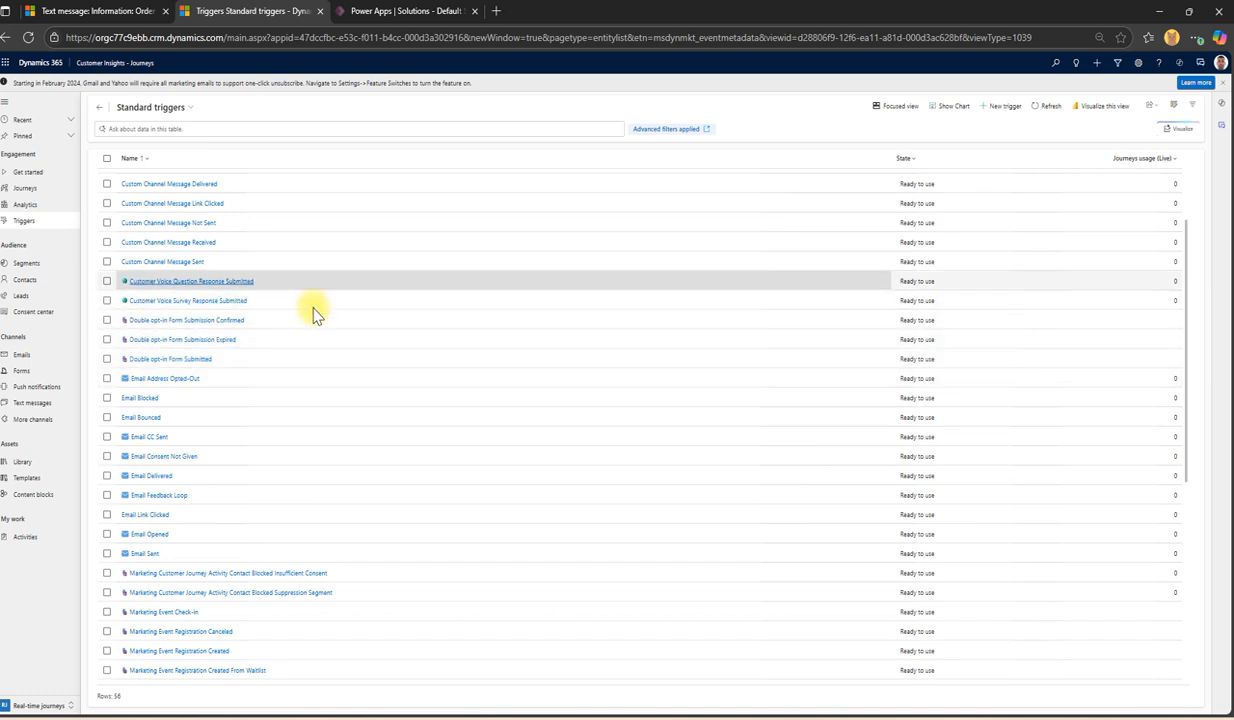
{"action": "scroll", "coordinate": [325, 378], "scroll_direction": "down", "scroll_amount": 4}
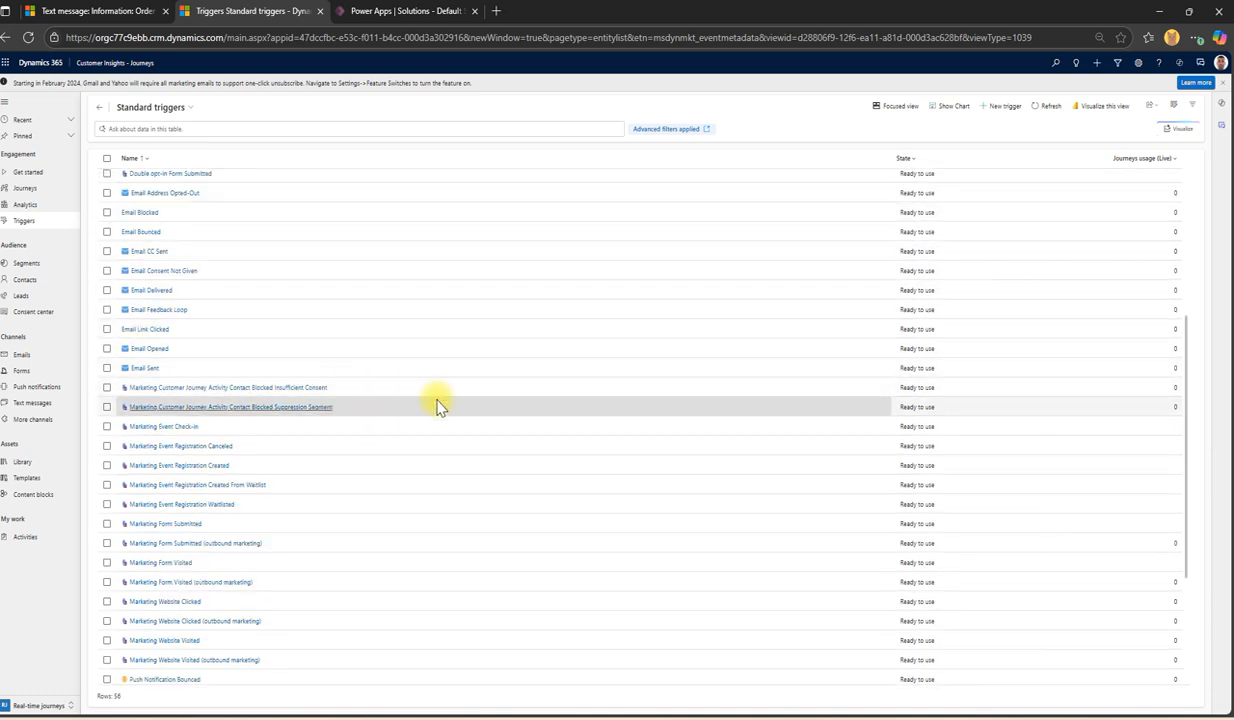
{"action": "scroll", "coordinate": [430, 405], "scroll_direction": "down", "scroll_amount": 2}
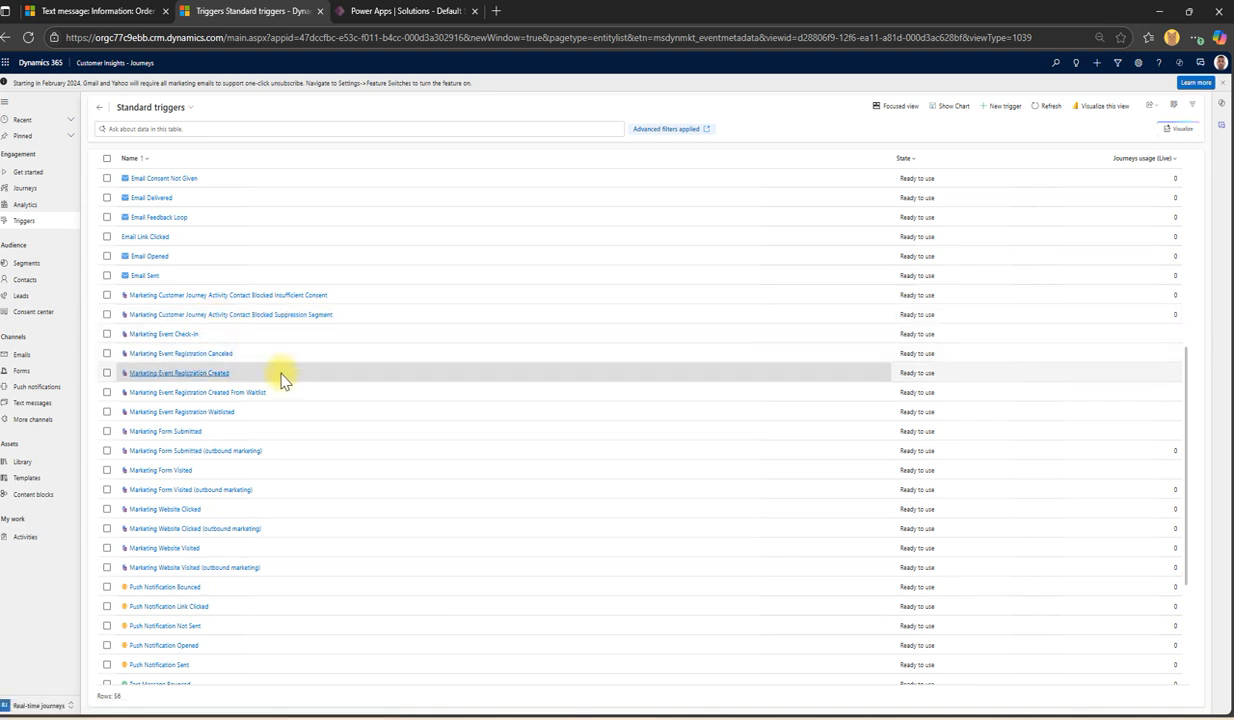
{"action": "left_click", "coordinate": [18, 708]}
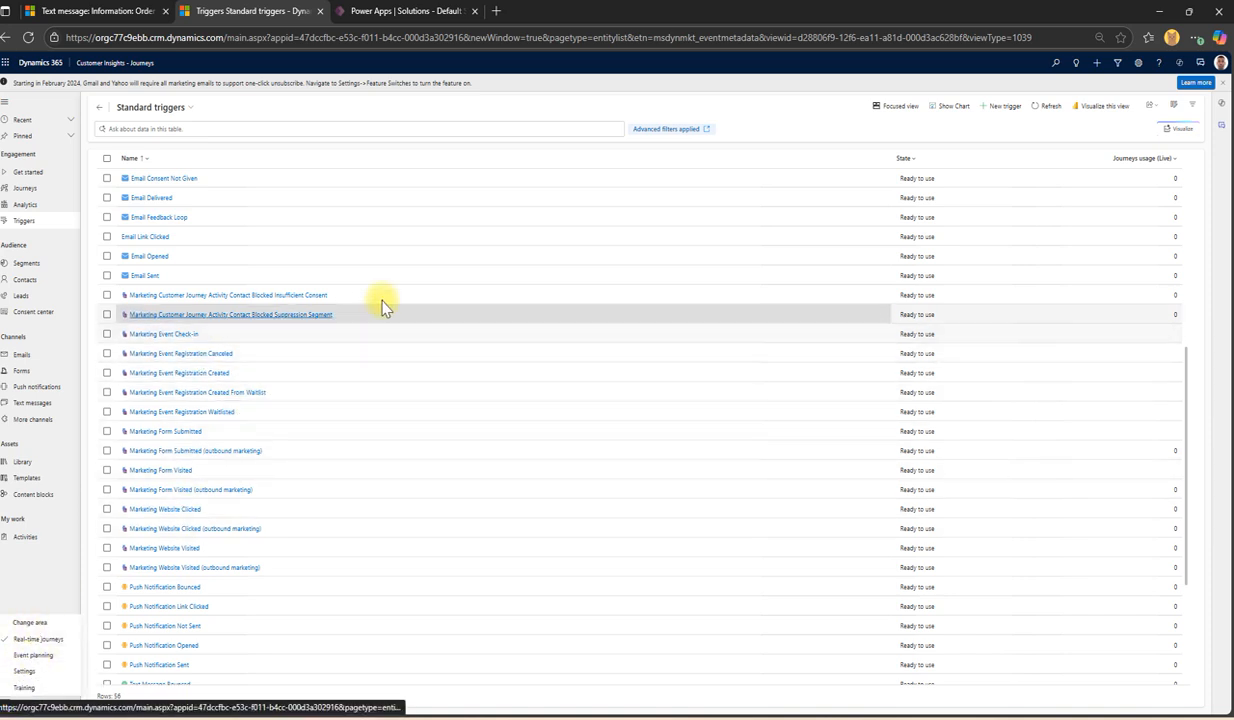
{"action": "left_click", "coordinate": [364, 336]}
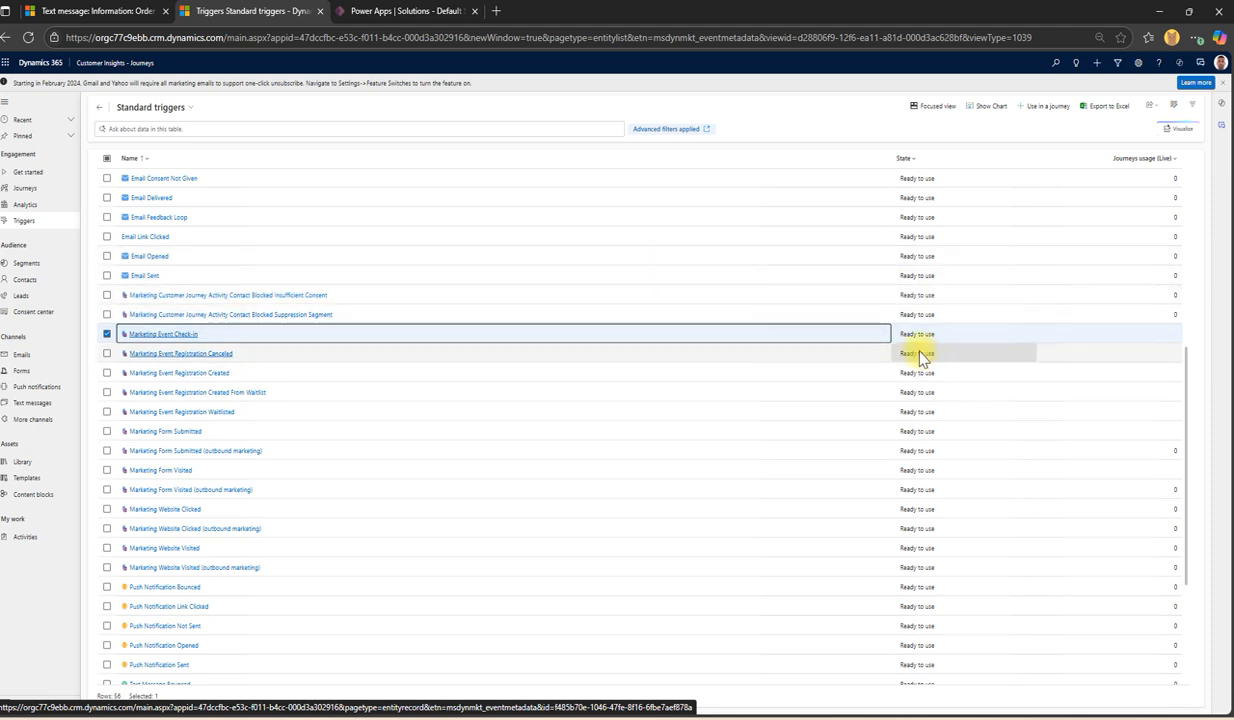
{"action": "left_click", "coordinate": [107, 335]}
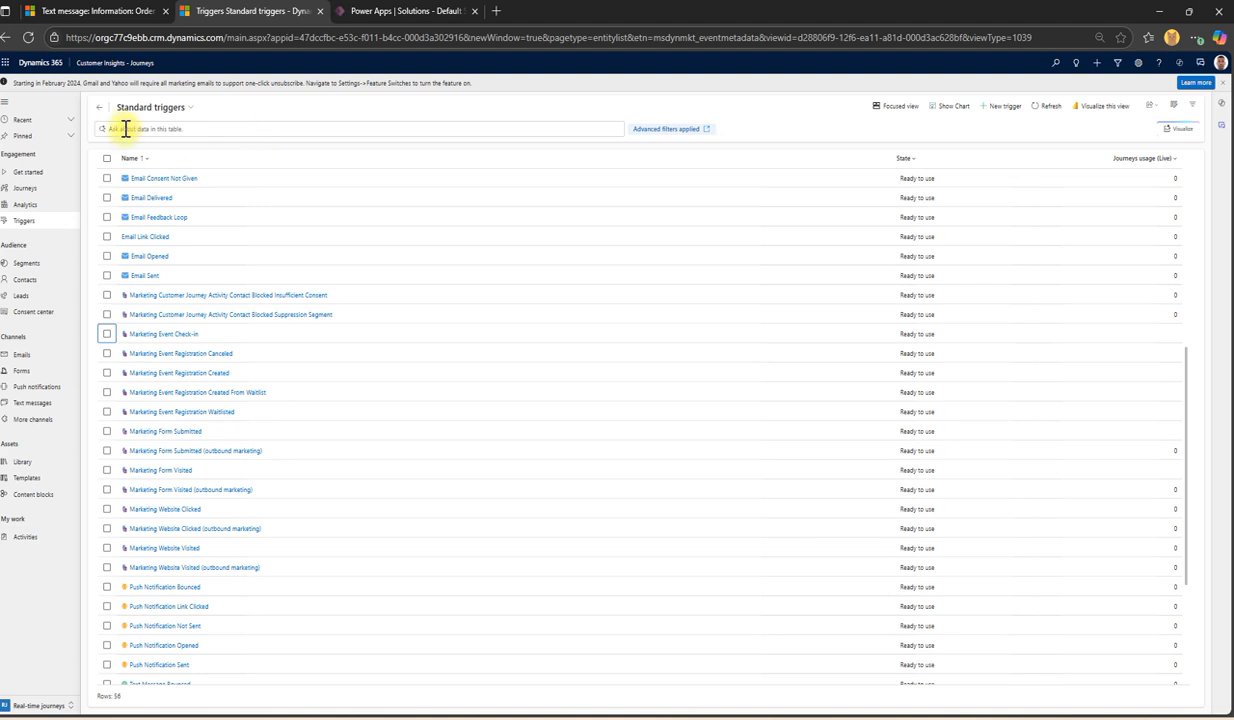
{"action": "scroll", "coordinate": [240, 296], "scroll_direction": "down", "scroll_amount": 3}
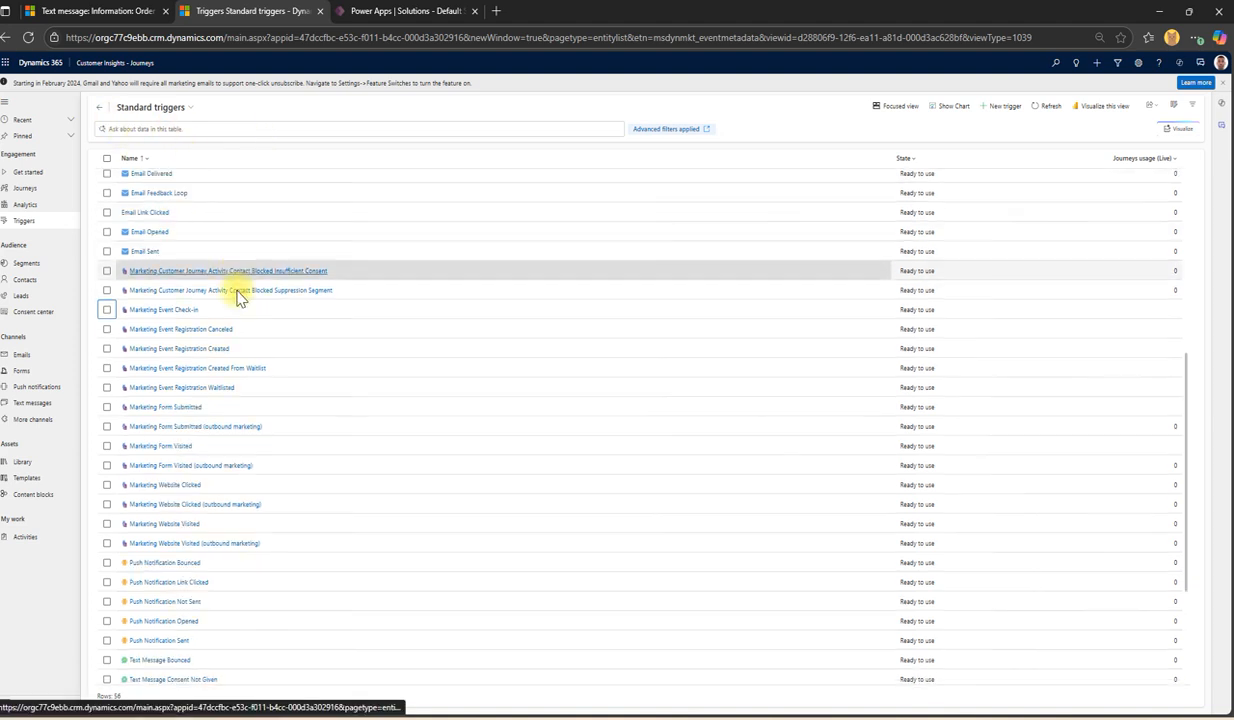
{"action": "scroll", "coordinate": [240, 410], "scroll_direction": "down", "scroll_amount": 1}
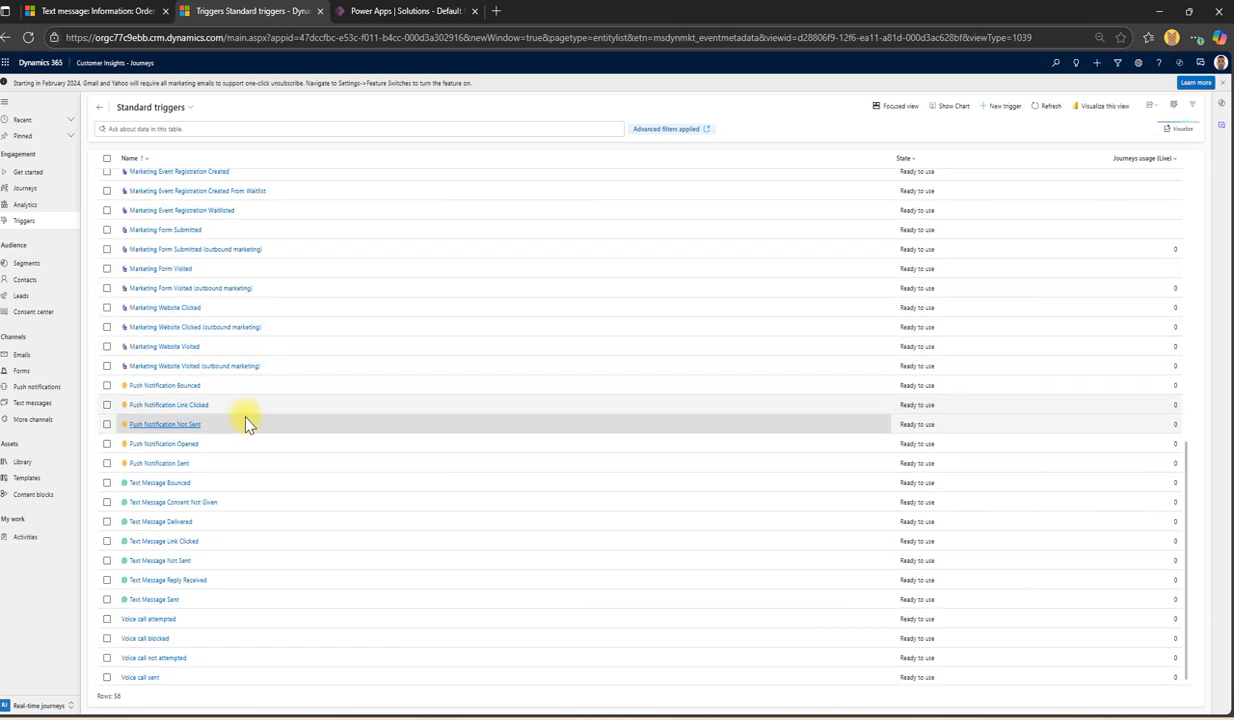
{"action": "scroll", "coordinate": [272, 480], "scroll_direction": "up", "scroll_amount": 3}
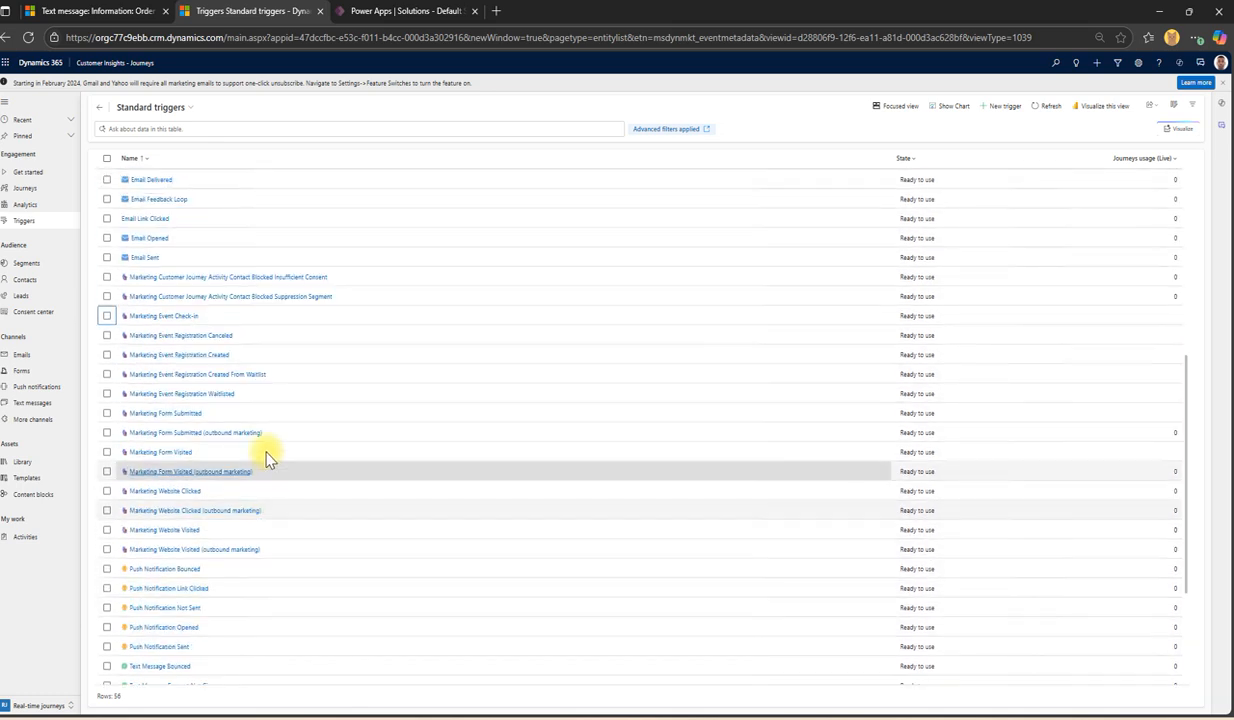
{"action": "scroll", "coordinate": [262, 464], "scroll_direction": "down", "scroll_amount": 3}
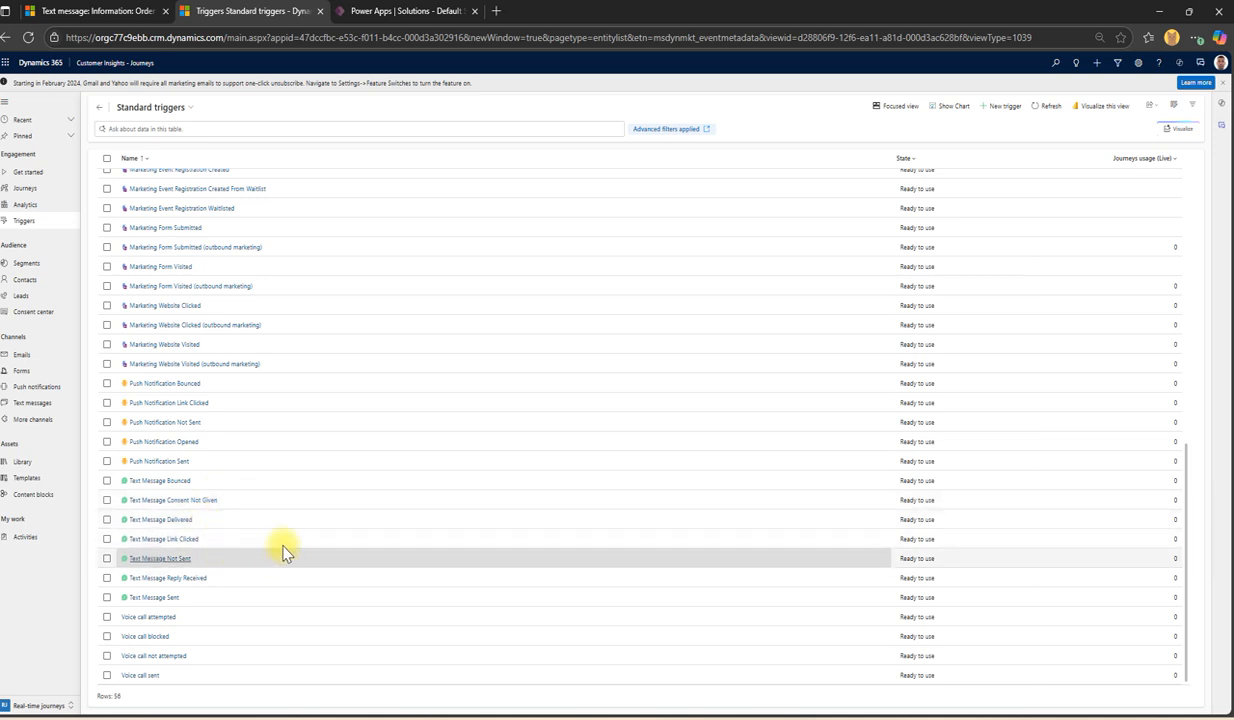
{"action": "scroll", "coordinate": [253, 478], "scroll_direction": "up", "scroll_amount": 3}
{"action": "scroll", "coordinate": [253, 478], "scroll_direction": "up", "scroll_amount": 7}
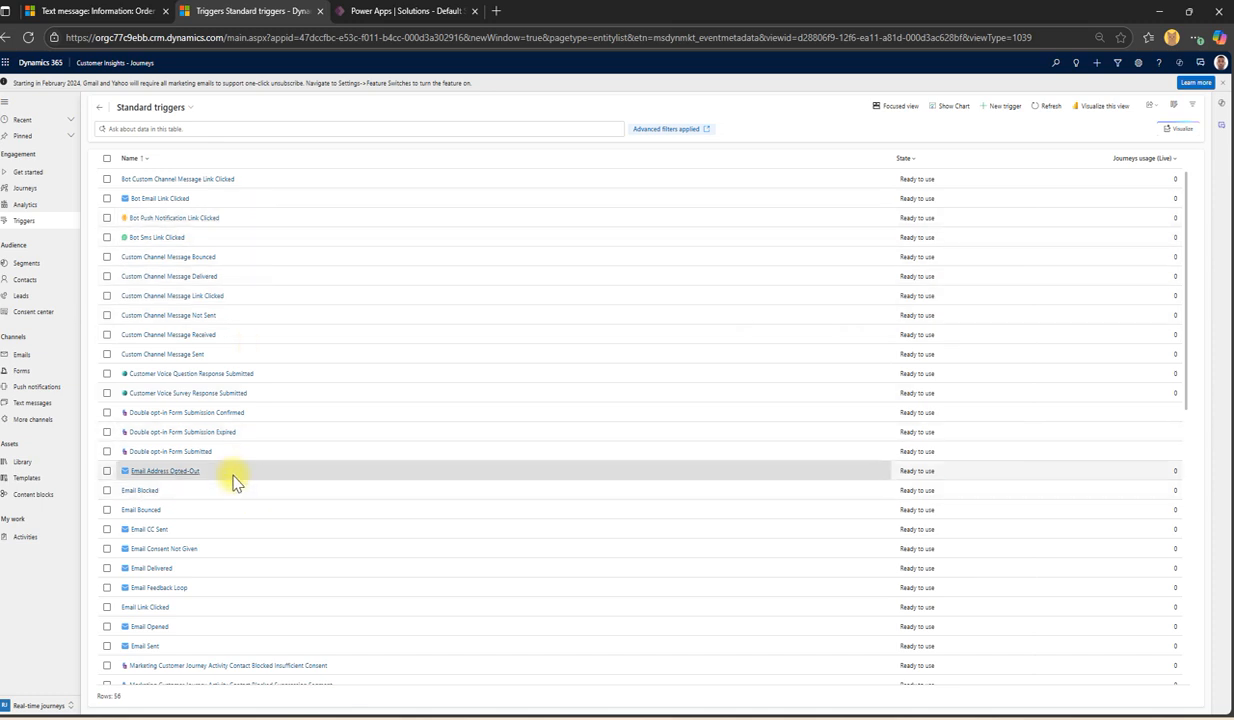
{"action": "left_click", "coordinate": [160, 110]}
Step: Switch to the Dataverse triggers view, listing 9 triggers like Contact Created
{"action": "left_click", "coordinate": [155, 182]}
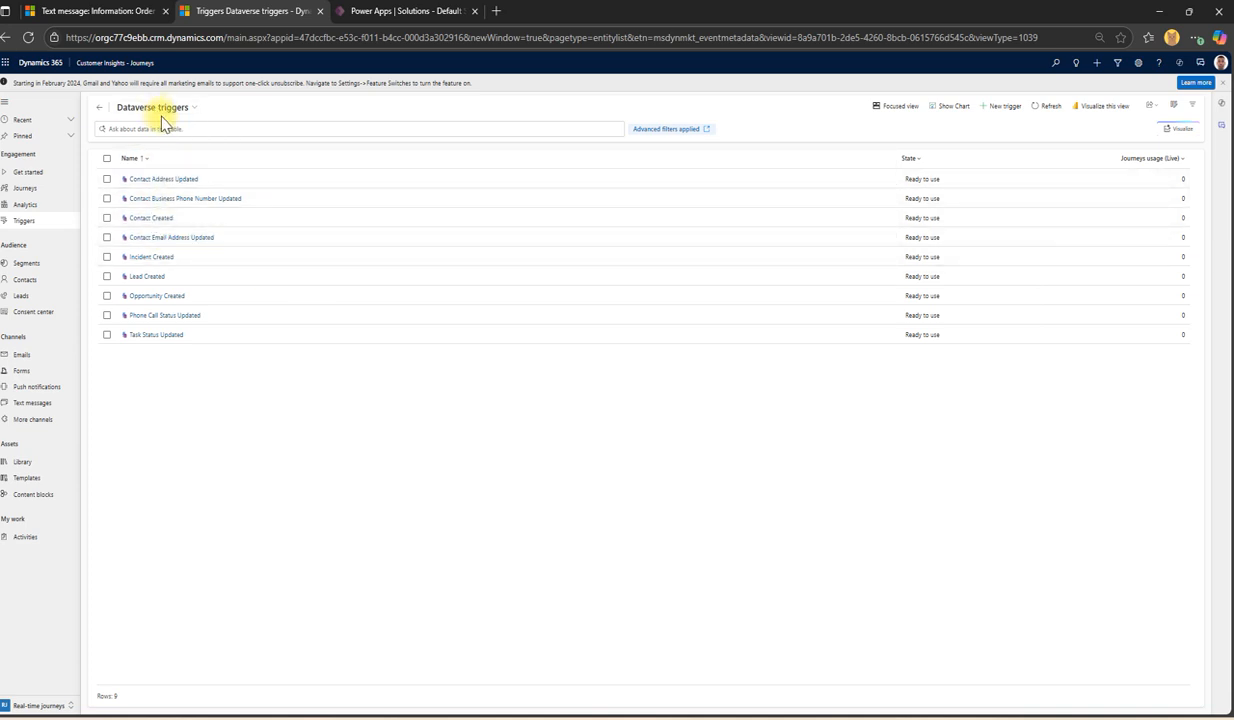
{"action": "left_click", "coordinate": [165, 160]}
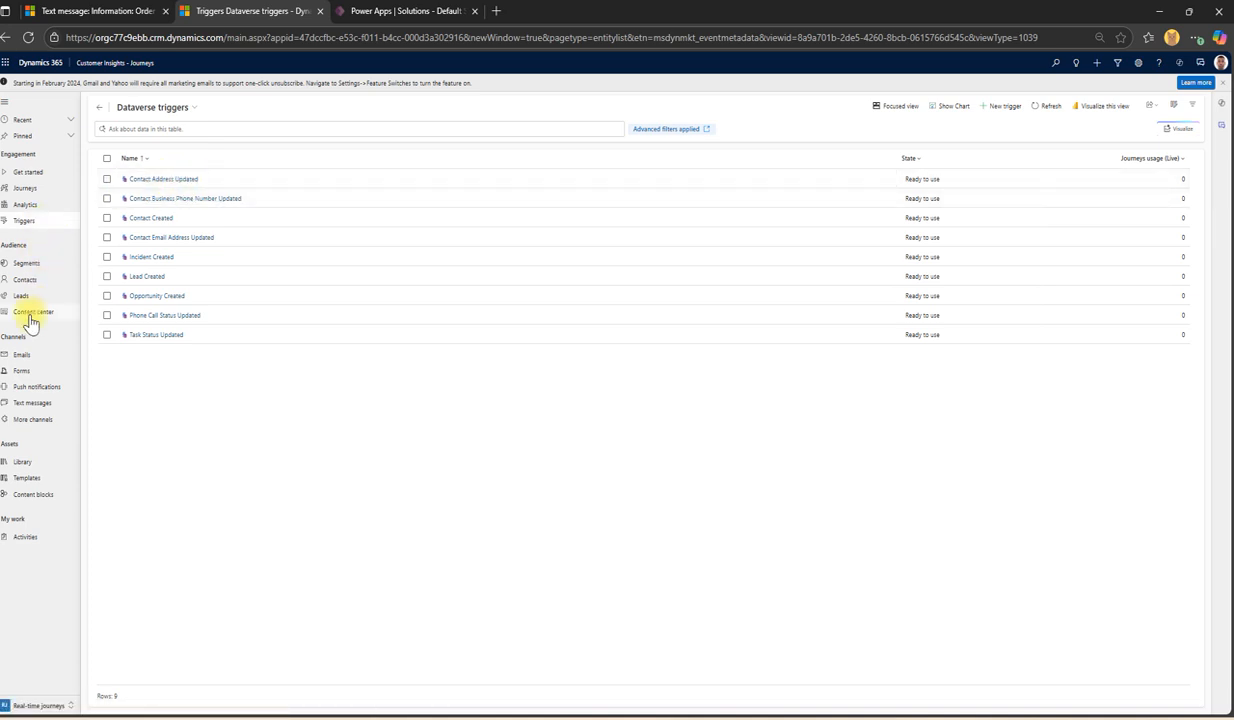
{"action": "right_click", "coordinate": [37, 282]}
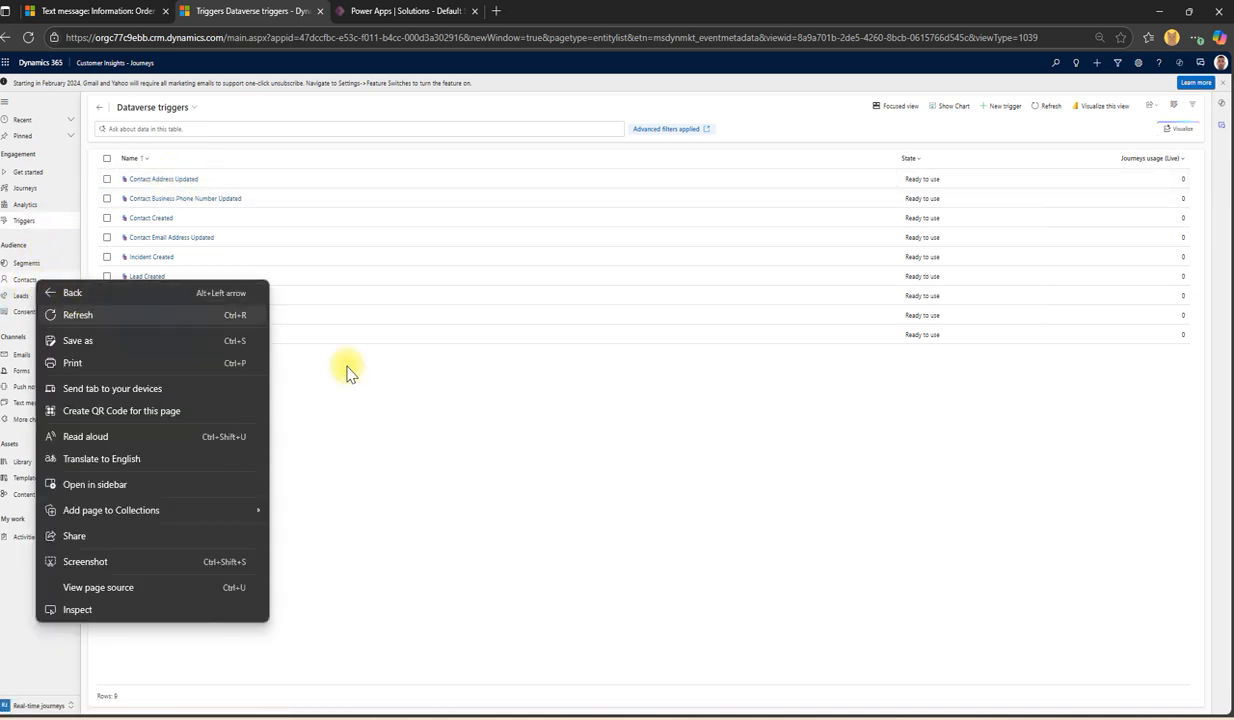
Step: Open Contacts in a new browser tab, then return to the Dataverse triggers tab
{"action": "left_click", "coordinate": [403, 401]}
{"action": "middle_click", "coordinate": [37, 282]}
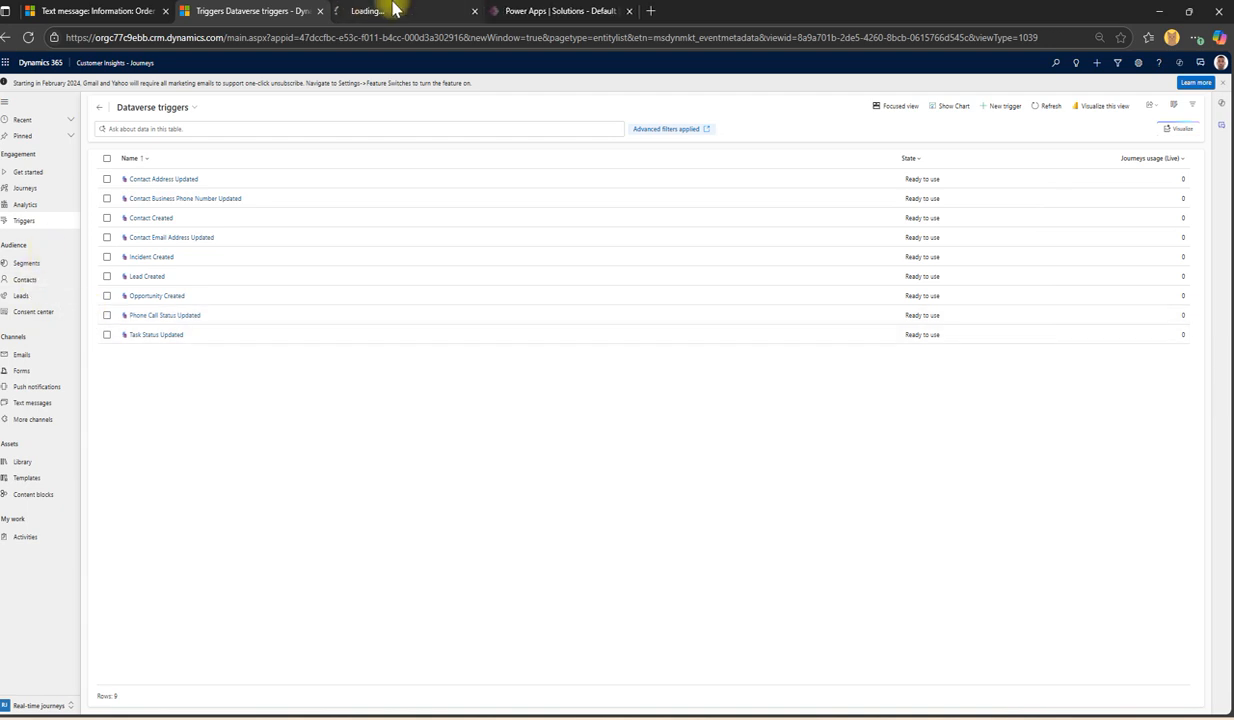
{"action": "left_click", "coordinate": [393, 11]}
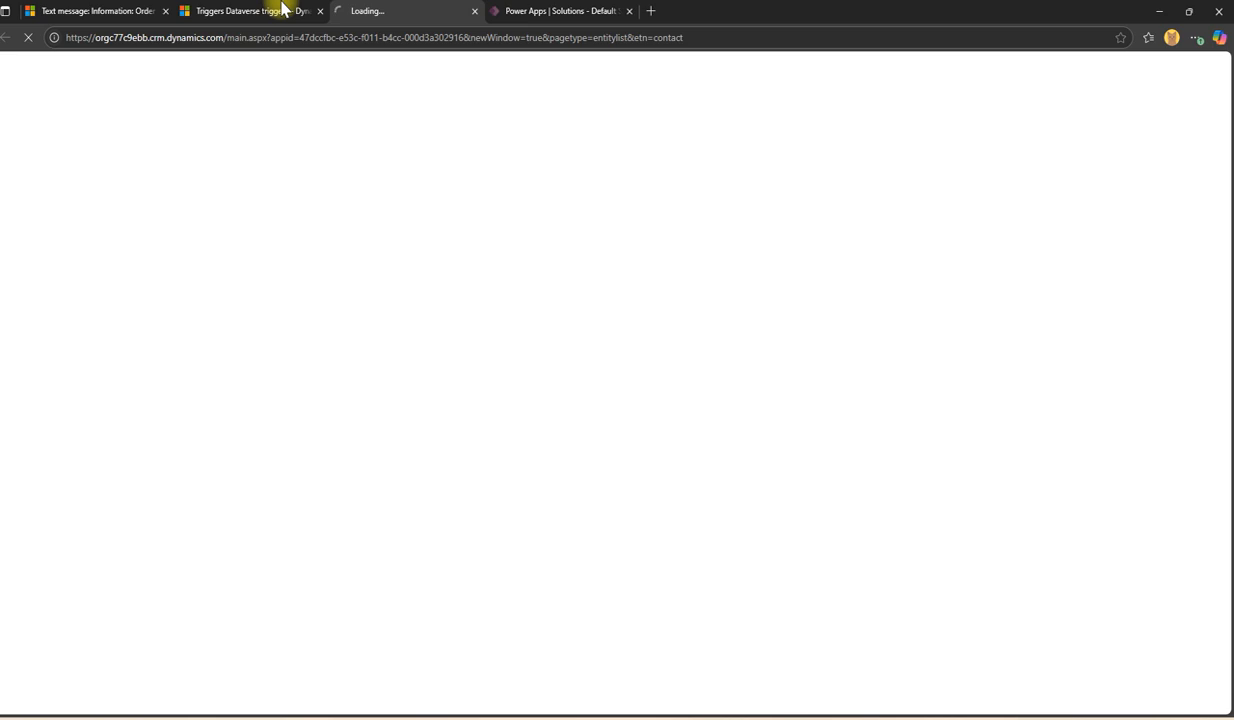
{"action": "left_click", "coordinate": [285, 10]}
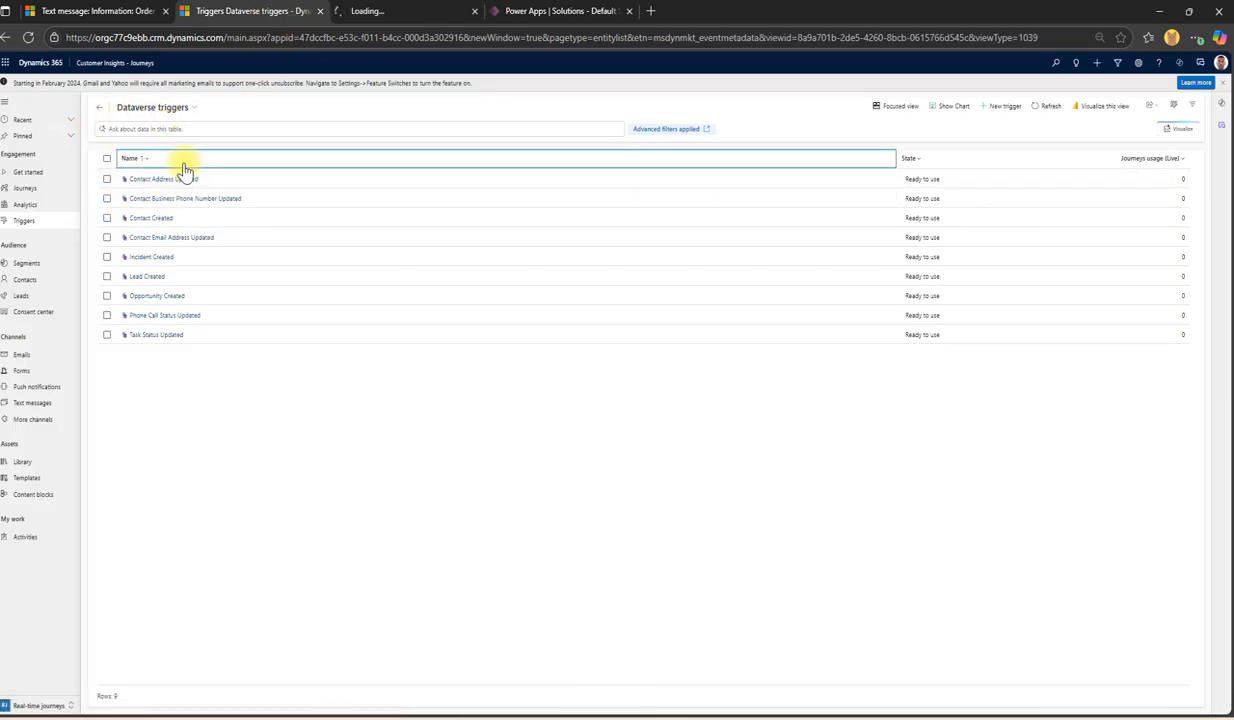
{"action": "left_click", "coordinate": [357, 10]}
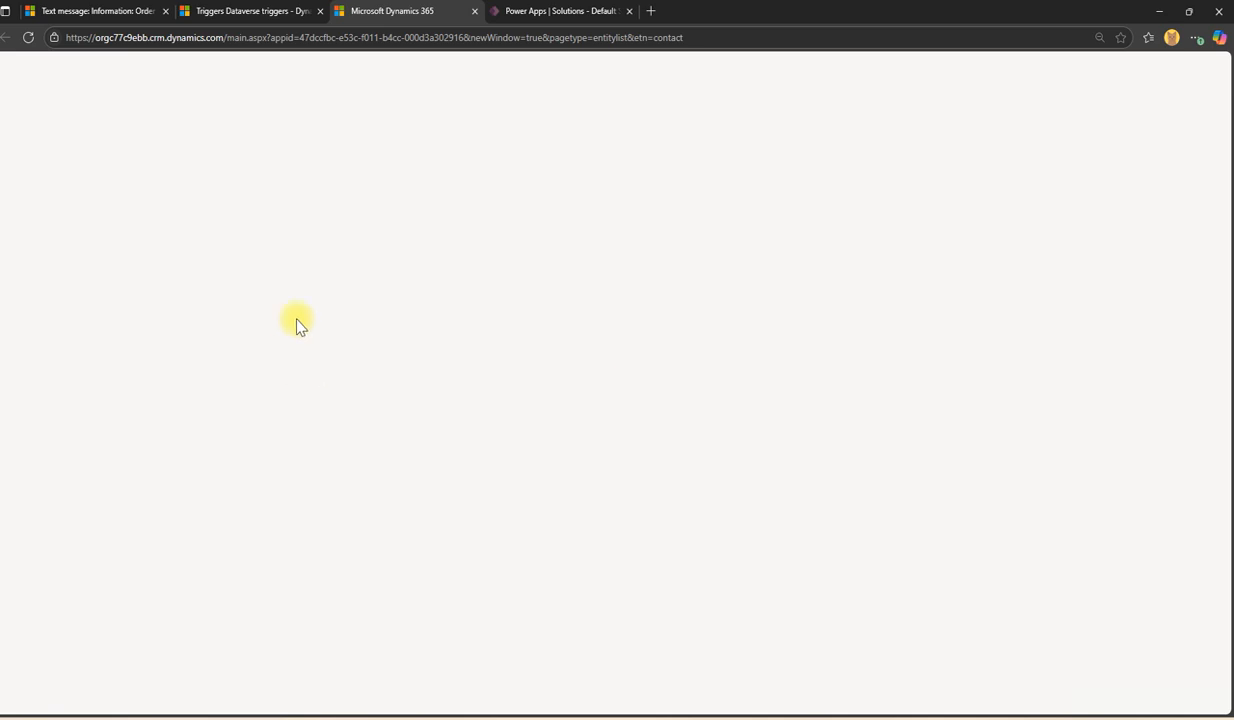
{"action": "left_click", "coordinate": [245, 10]}
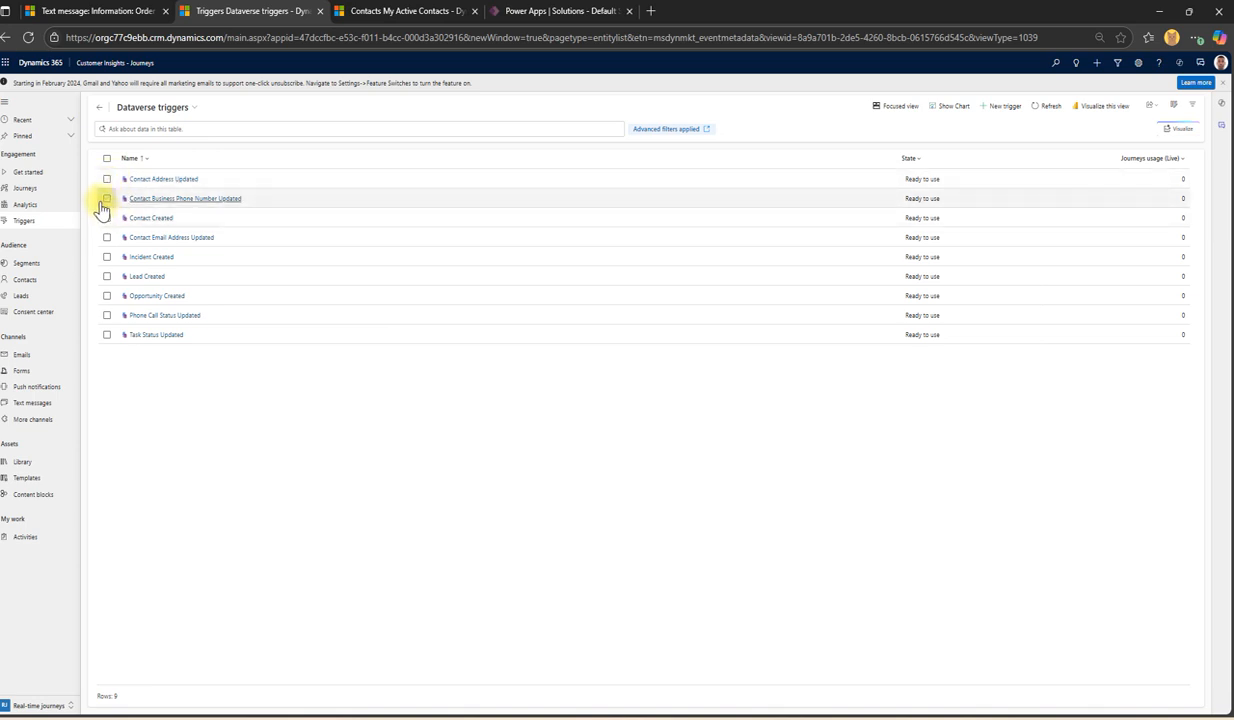
Step: Open an existing contact's full record and inspect its Street 1 address field
{"action": "left_click", "coordinate": [420, 11]}
{"action": "left_click", "coordinate": [297, 199]}
{"action": "double_click", "coordinate": [297, 199]}
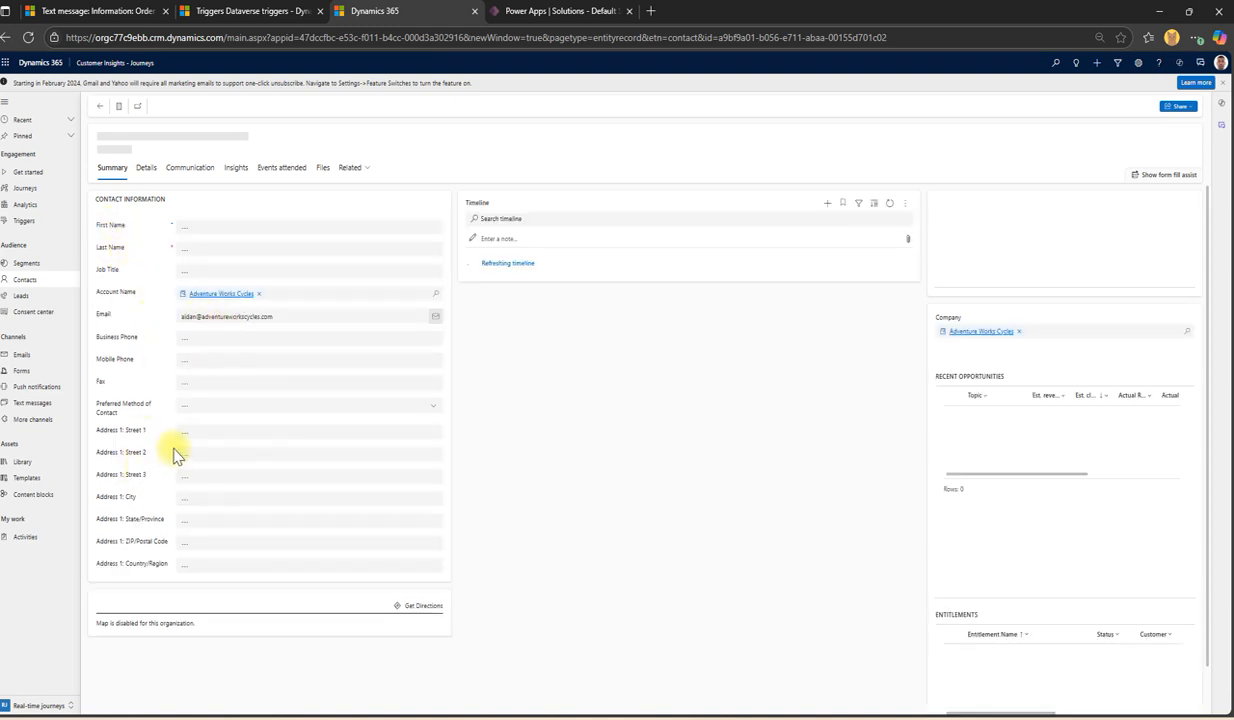
{"action": "left_click", "coordinate": [205, 10]}
{"action": "left_click", "coordinate": [372, 12]}
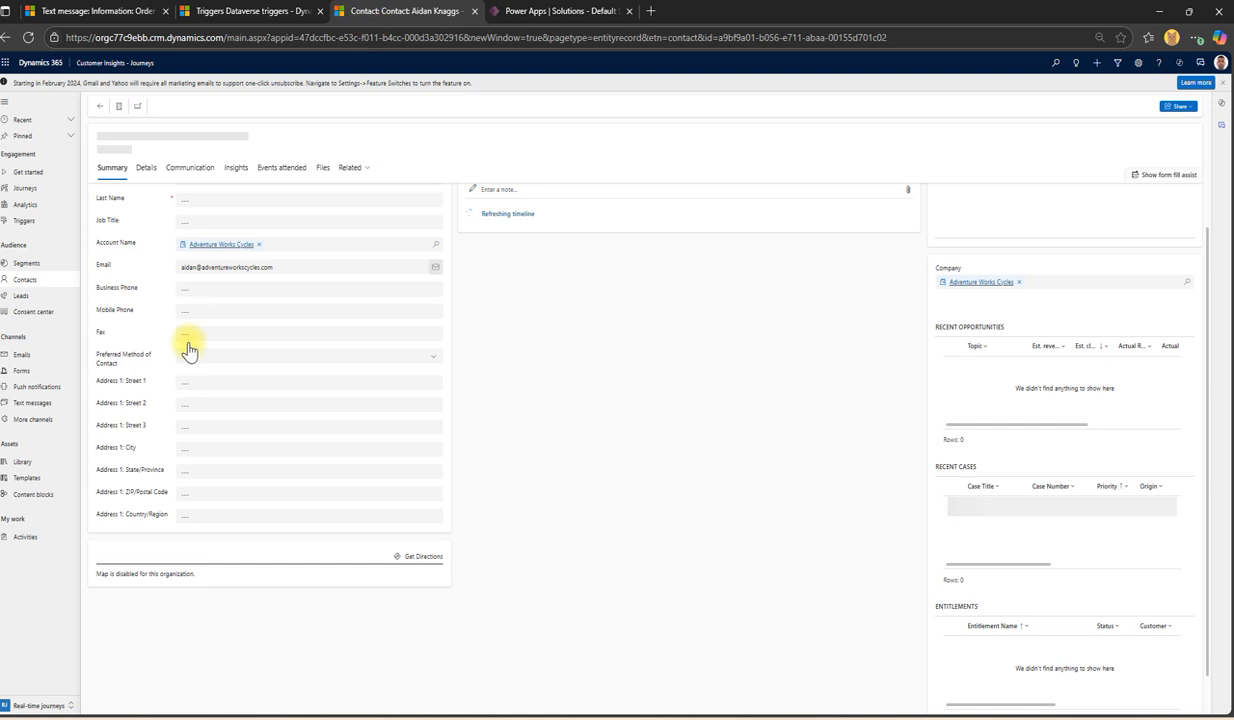
{"action": "left_click", "coordinate": [186, 385]}
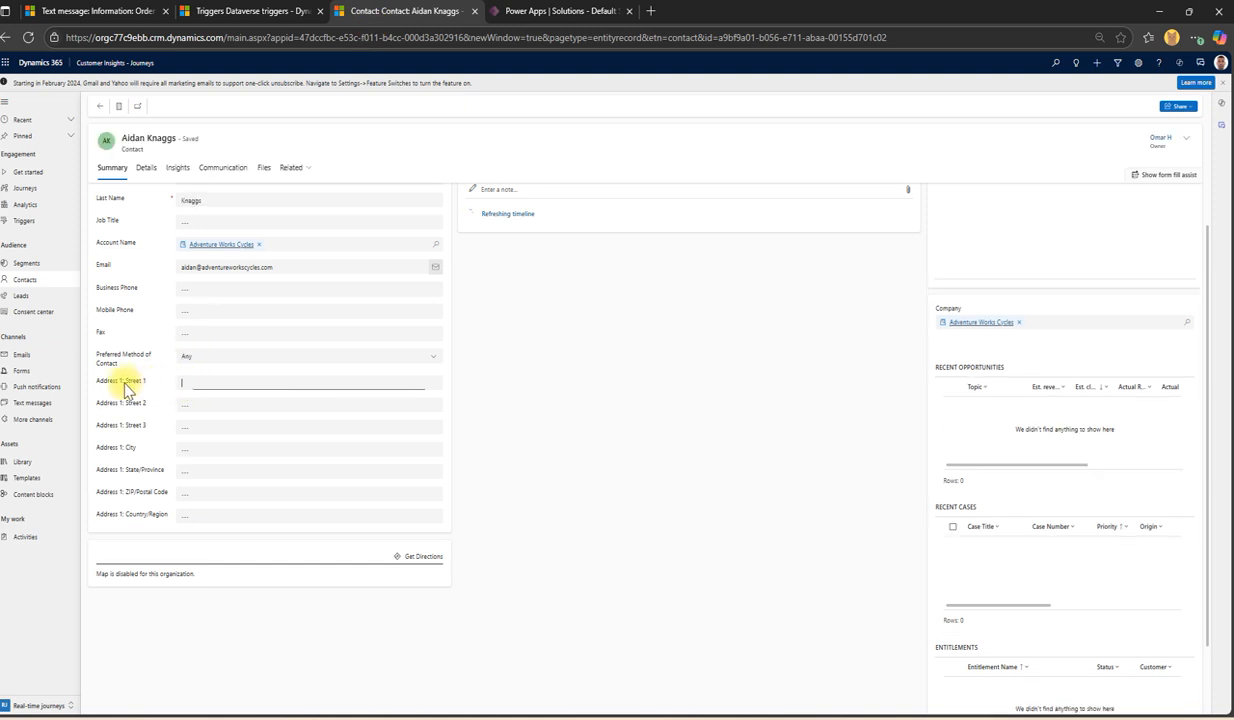
{"action": "left_click", "coordinate": [135, 399]}
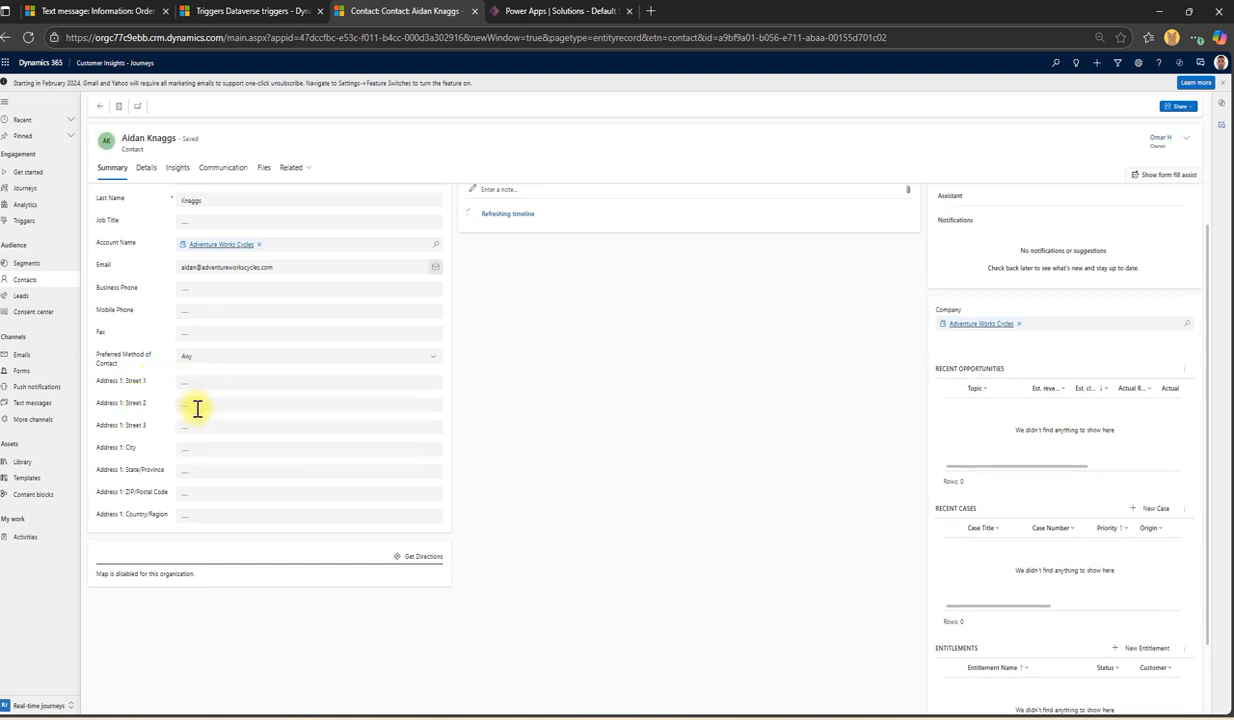
{"action": "left_click", "coordinate": [190, 385]}
{"action": "left_click", "coordinate": [212, 10]}
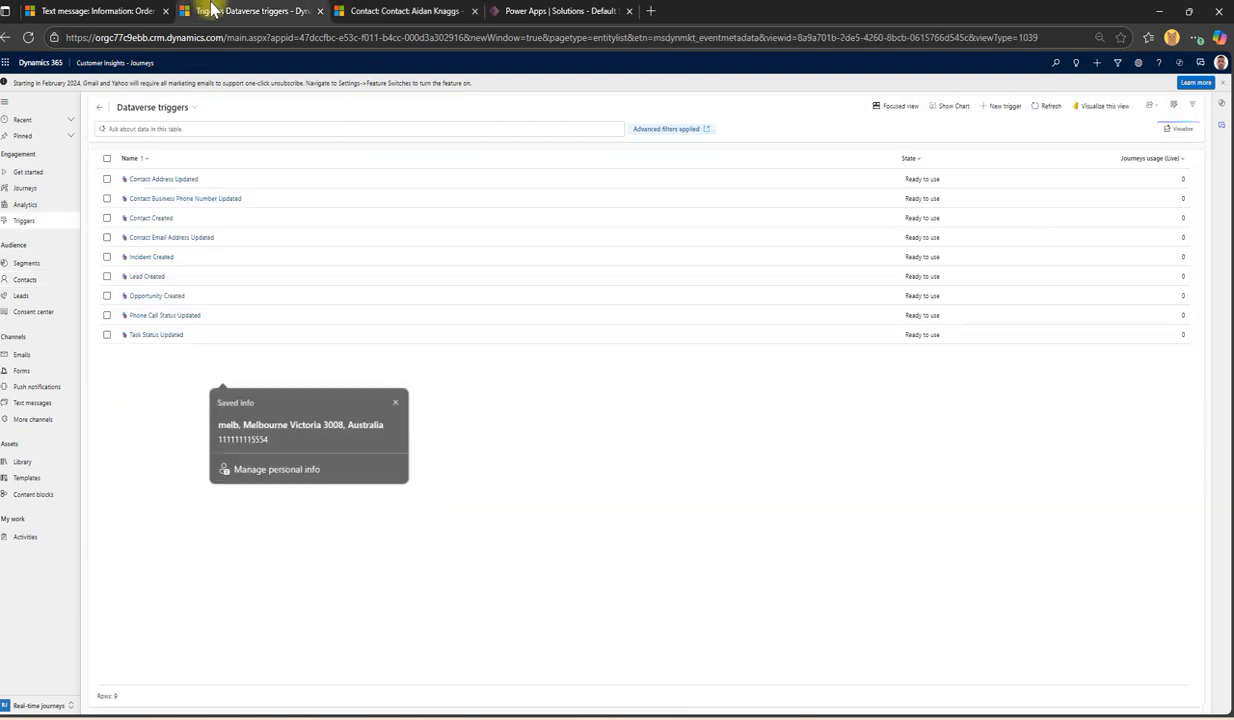
{"action": "left_click", "coordinate": [388, 10]}
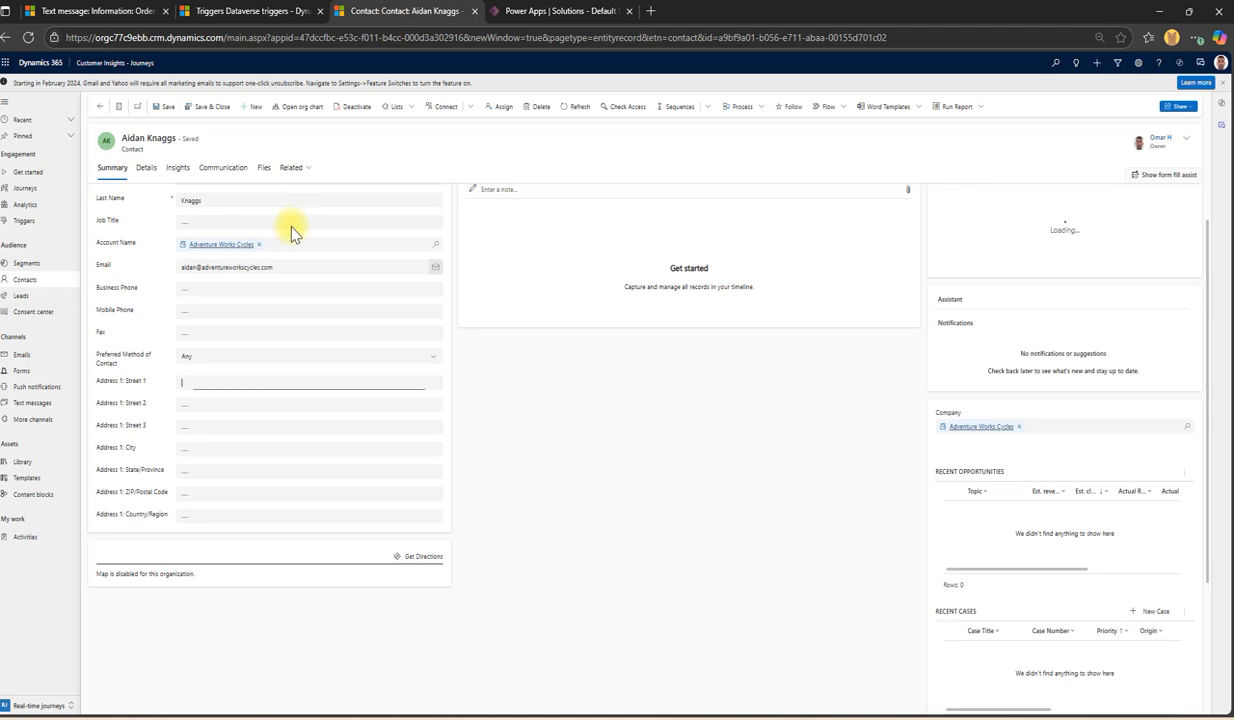
Step: Select the Contact Created trigger in the Dataverse triggers list
{"action": "left_click", "coordinate": [212, 311]}
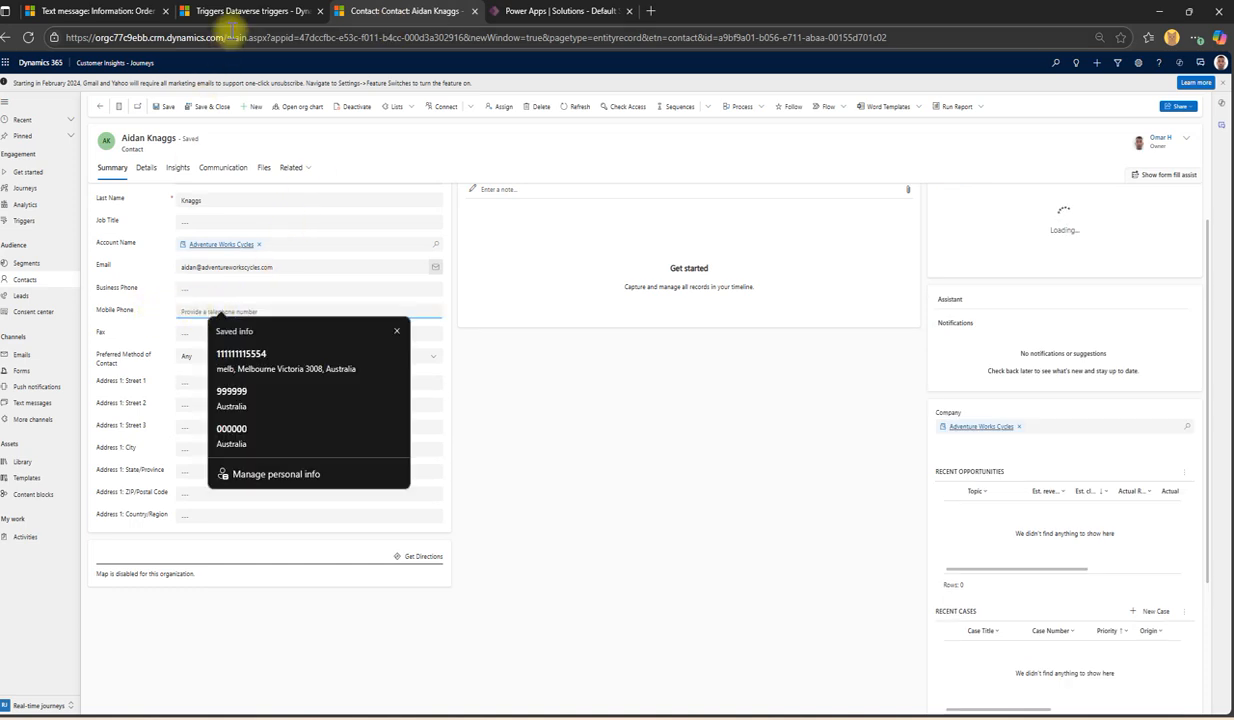
{"action": "left_click", "coordinate": [248, 11]}
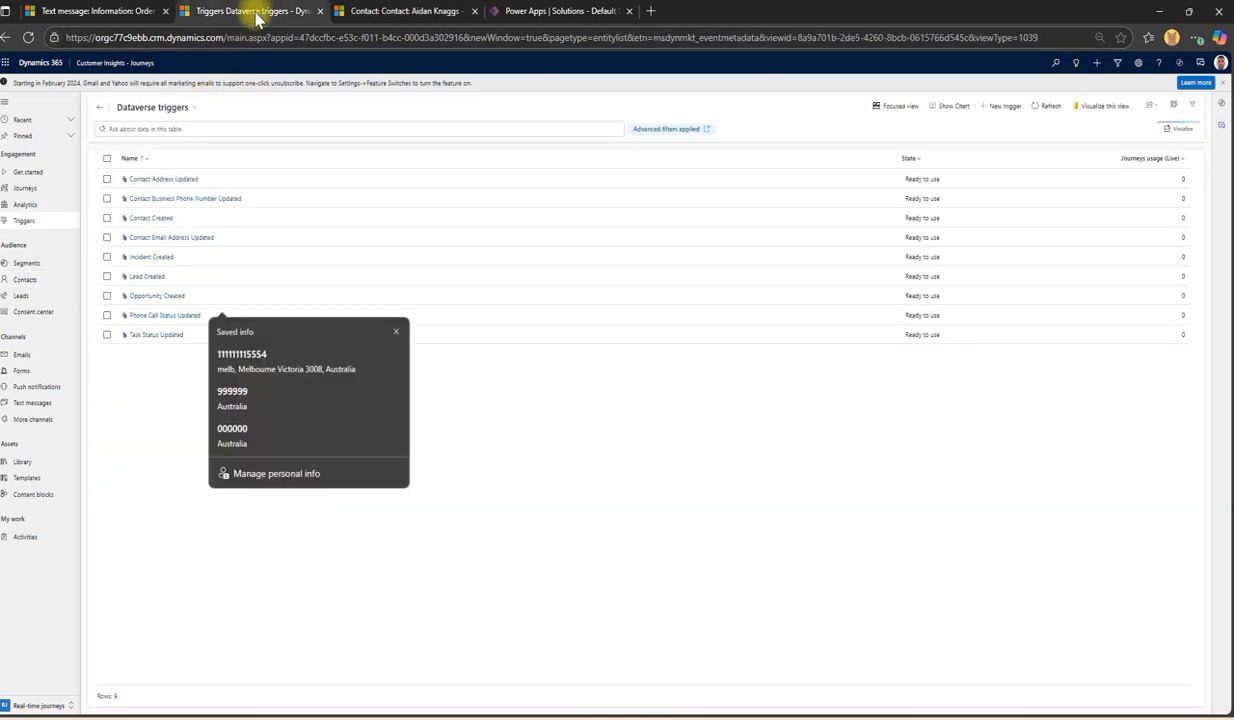
{"action": "left_click", "coordinate": [265, 230]}
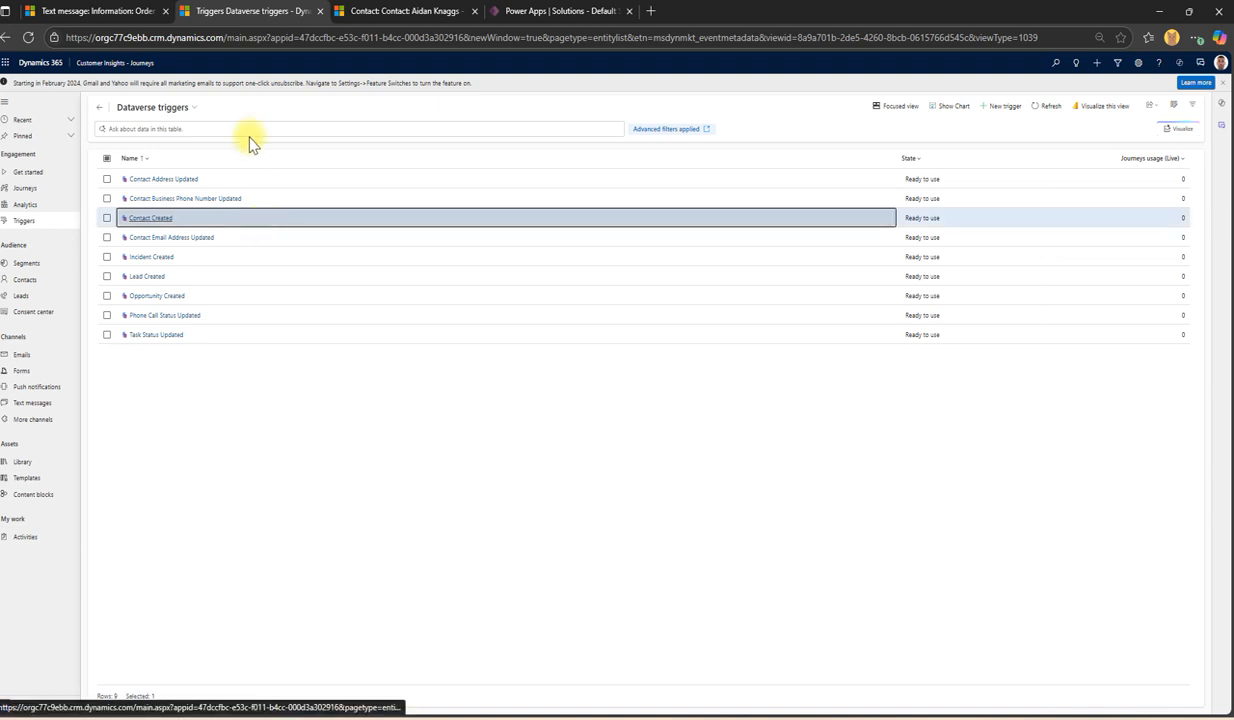
{"action": "left_click", "coordinate": [360, 11]}
Step: Start a blank new contact record alongside the triggers list
{"action": "left_click", "coordinate": [252, 107]}
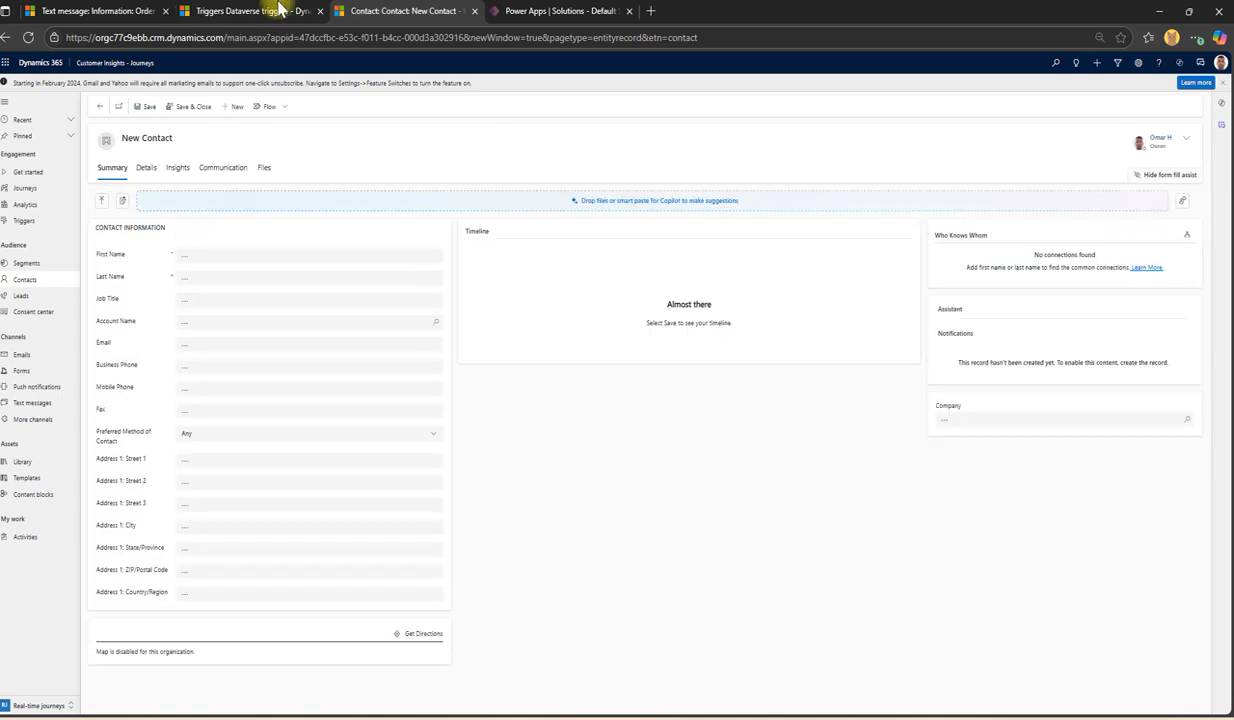
{"action": "left_click", "coordinate": [272, 11]}
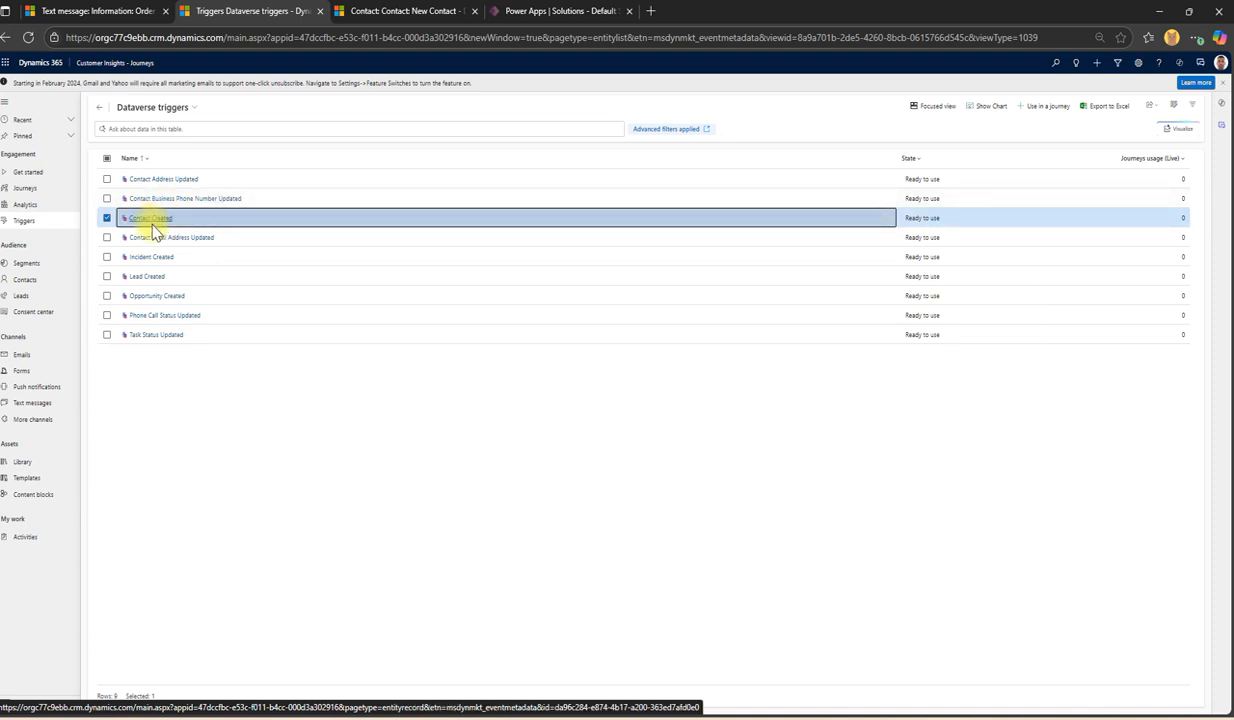
{"action": "left_click", "coordinate": [358, 10]}
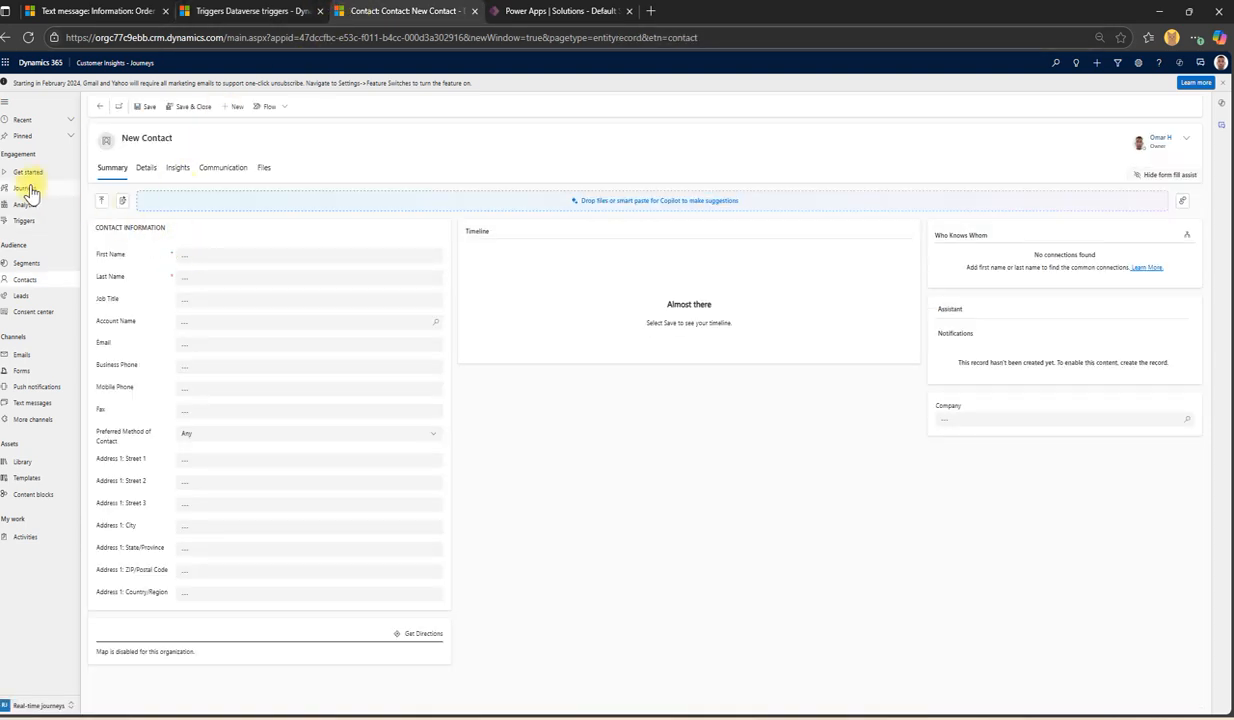
{"action": "left_click", "coordinate": [280, 12]}
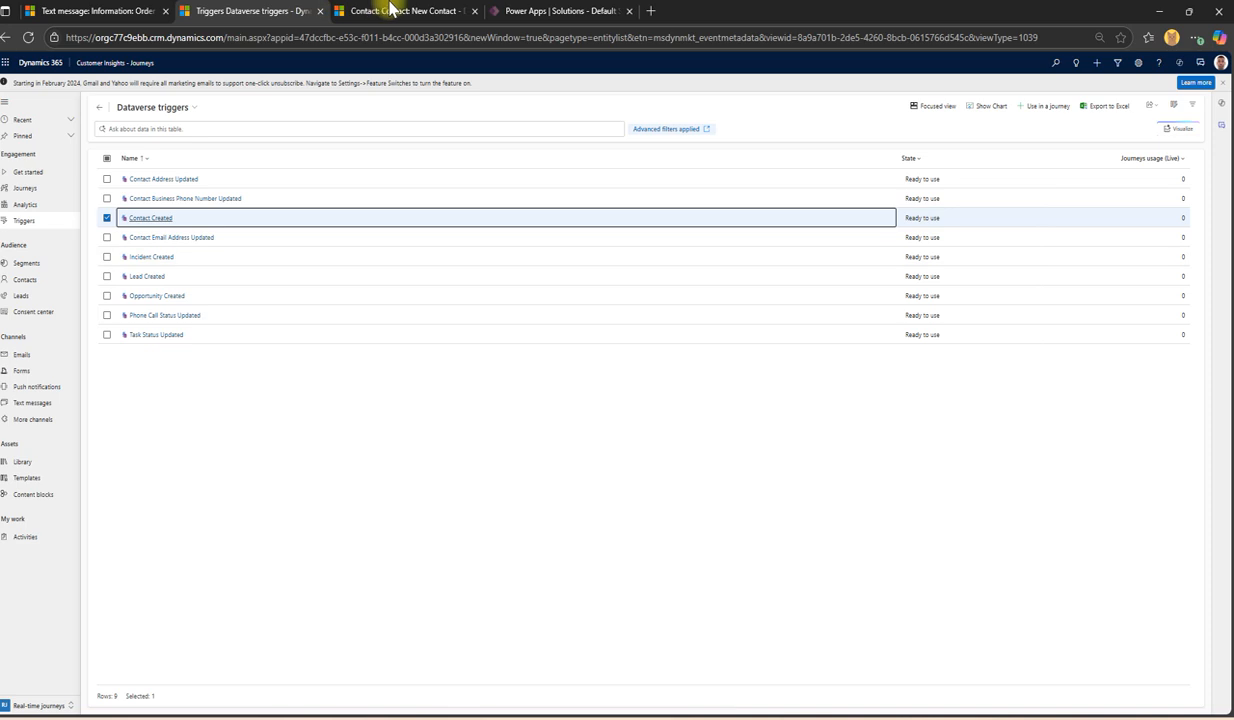
{"action": "left_click", "coordinate": [394, 11]}
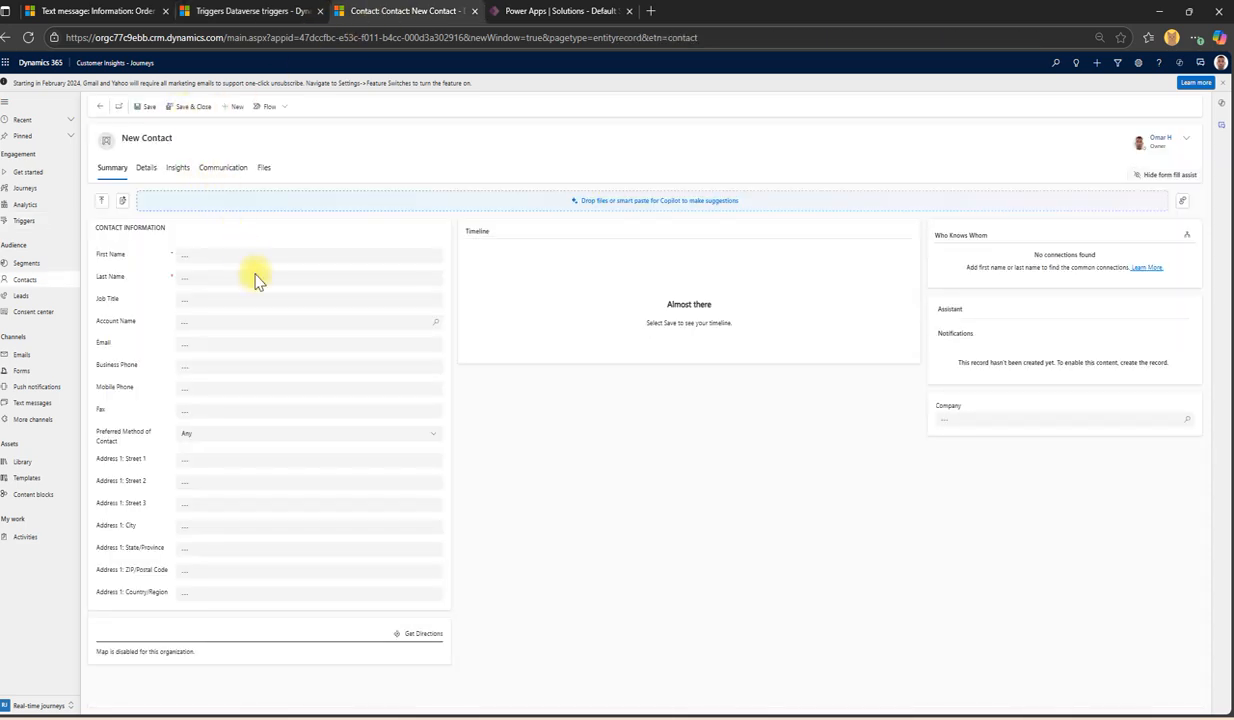
{"action": "left_click", "coordinate": [255, 11]}
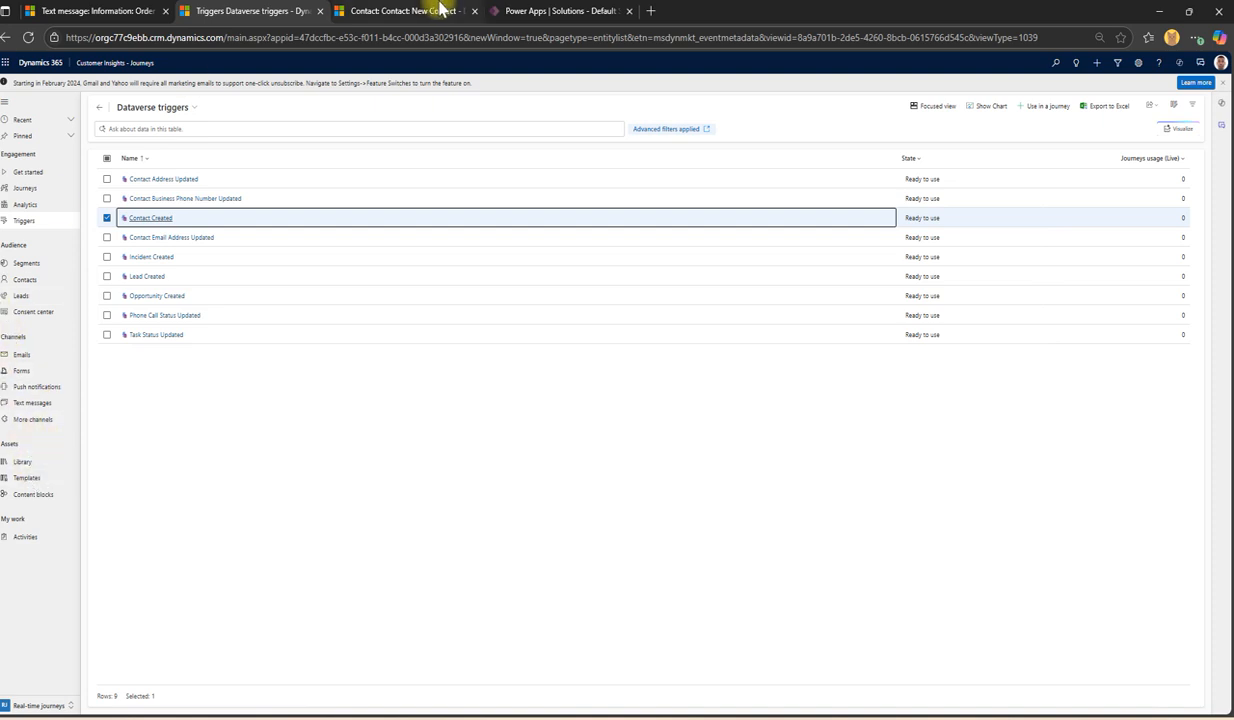
{"action": "left_click", "coordinate": [440, 10]}
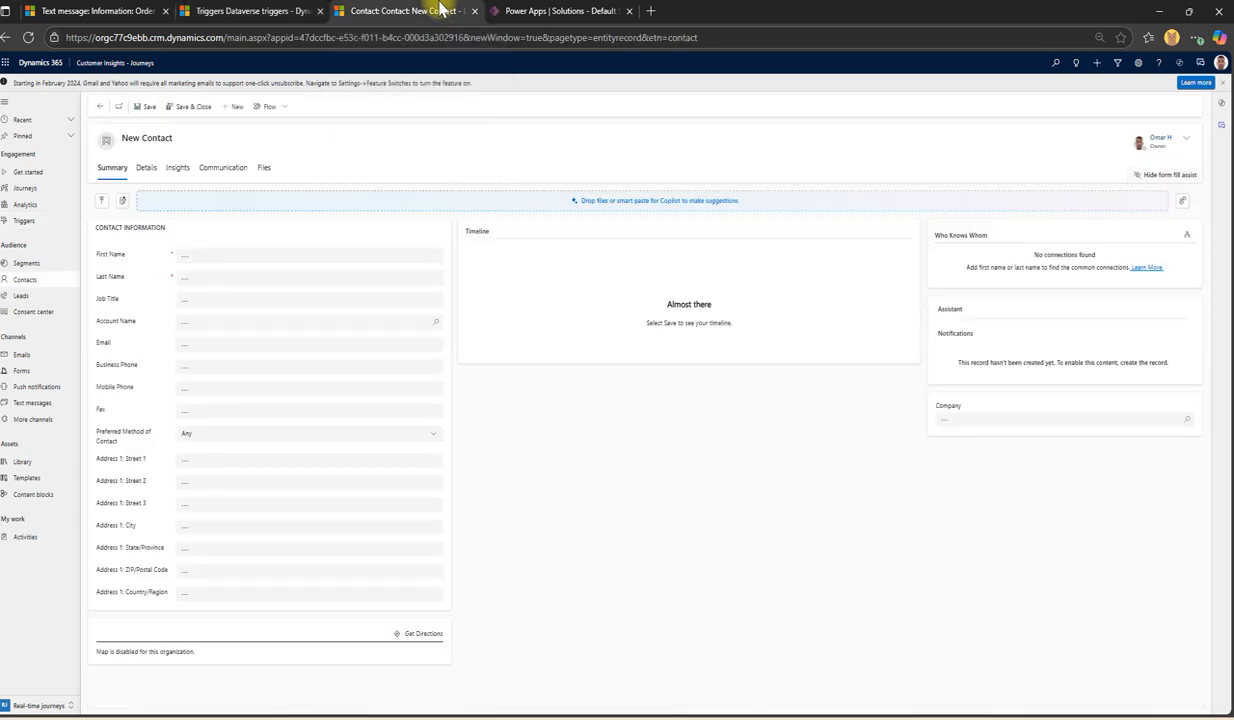
Step: Fill in the new contact's first name, email and mobile phone number, leaving it unsaved
{"action": "left_click", "coordinate": [212, 256]}
{"action": "left_click", "coordinate": [207, 253]}
{"action": "left_click", "coordinate": [194, 259]}
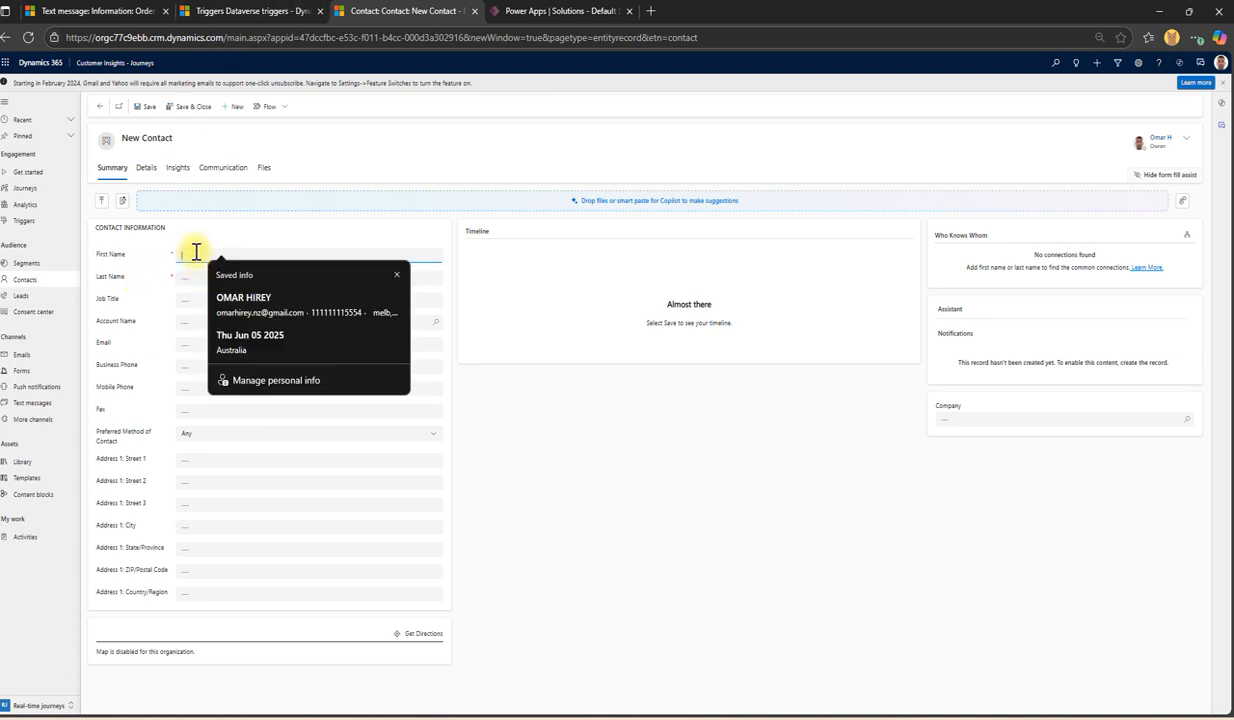
{"action": "type", "text": "Mali"}
{"action": "key", "text": "Tab"}
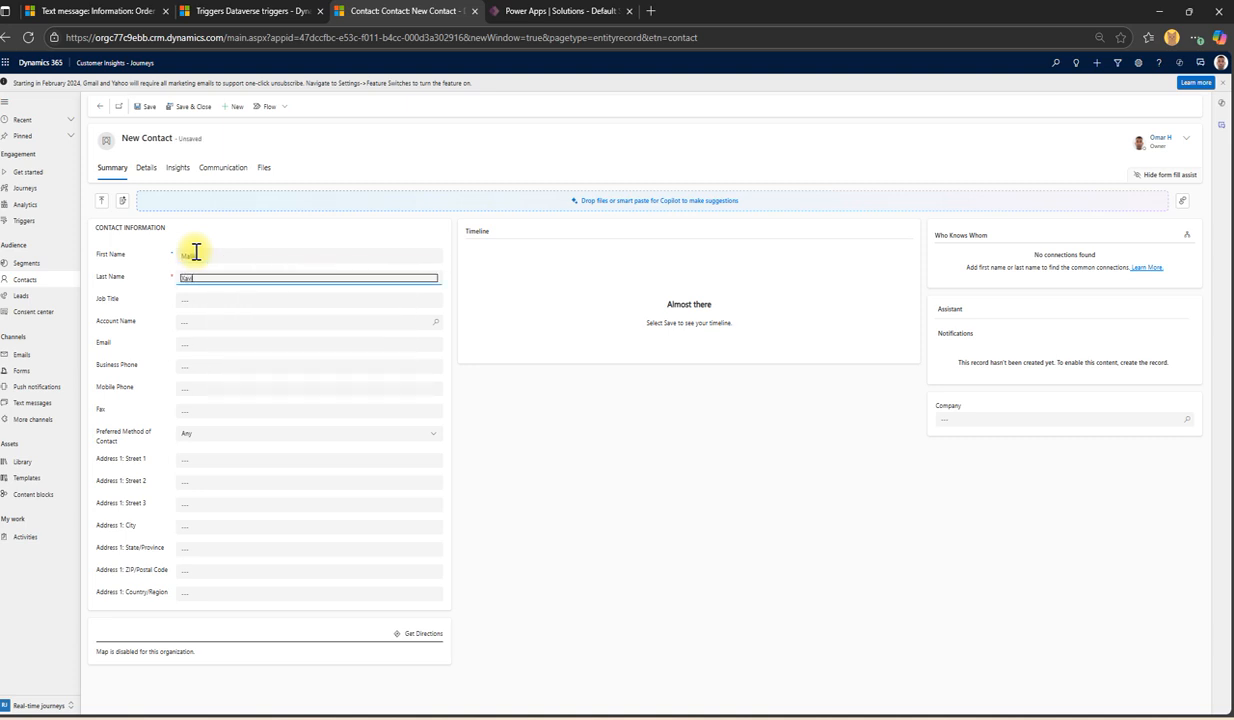
{"action": "key", "text": "Tab"}
{"action": "key", "text": "Tab"}
{"action": "key", "text": "Tab"}
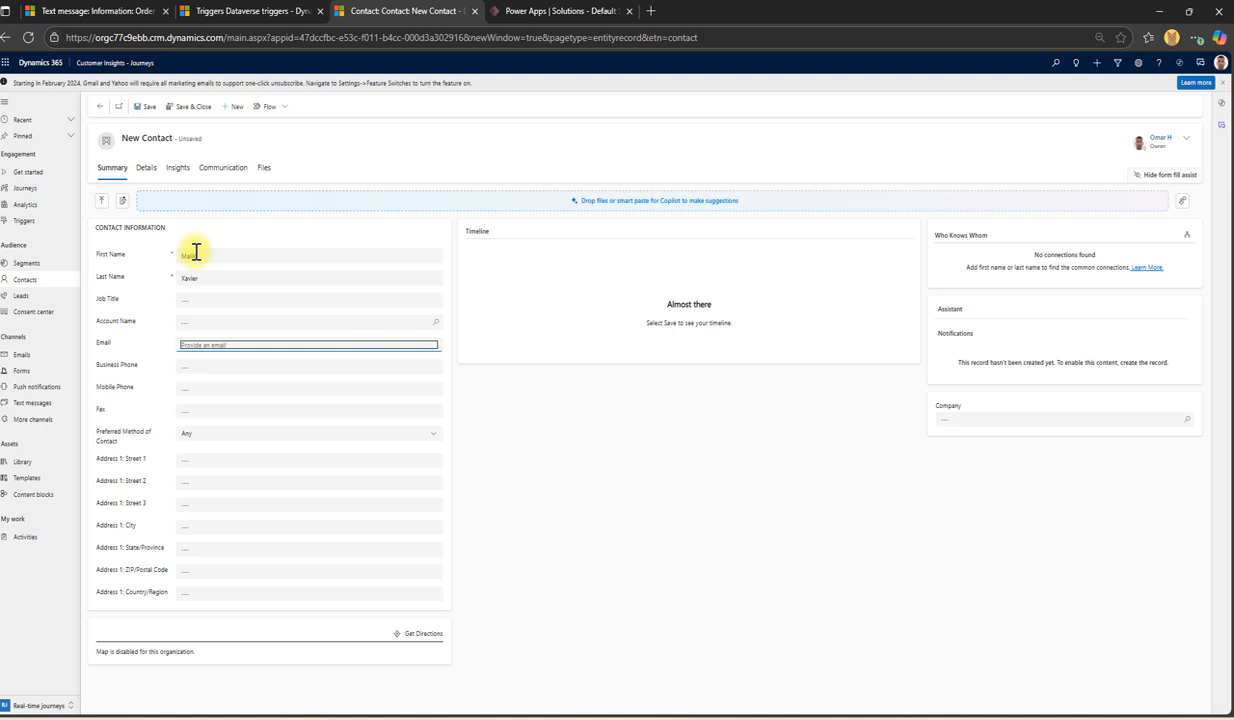
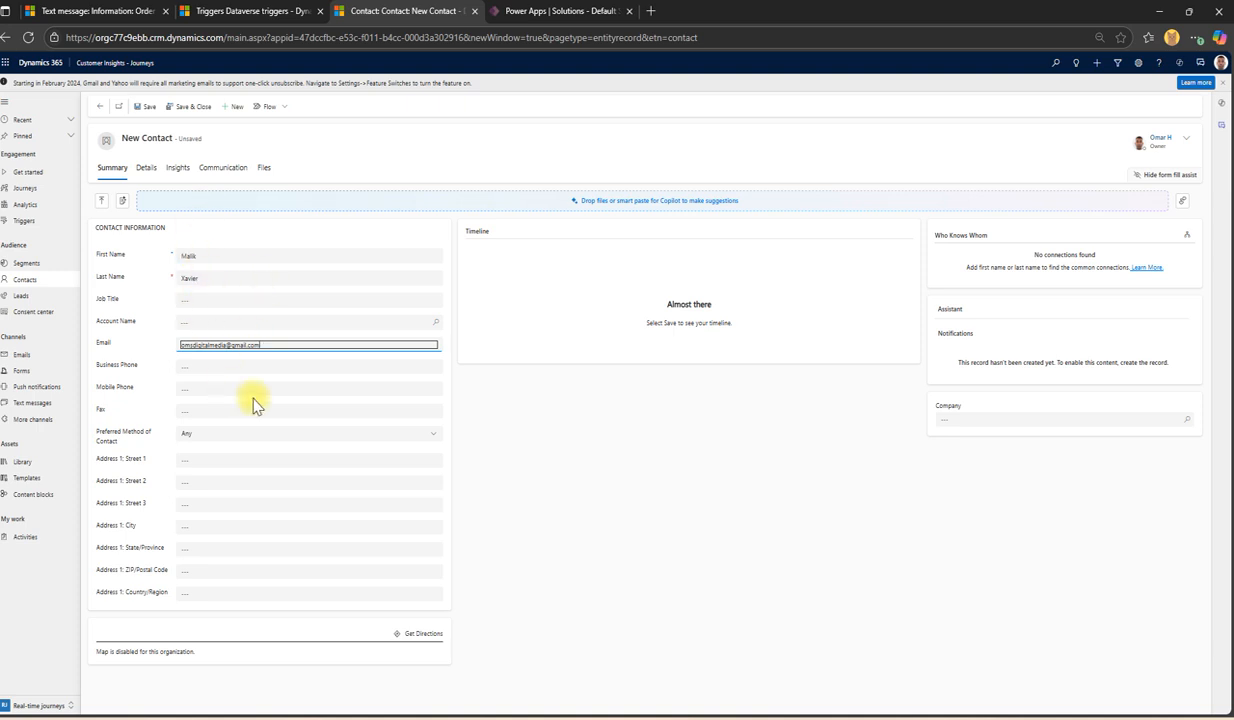
{"action": "left_click", "coordinate": [223, 392]}
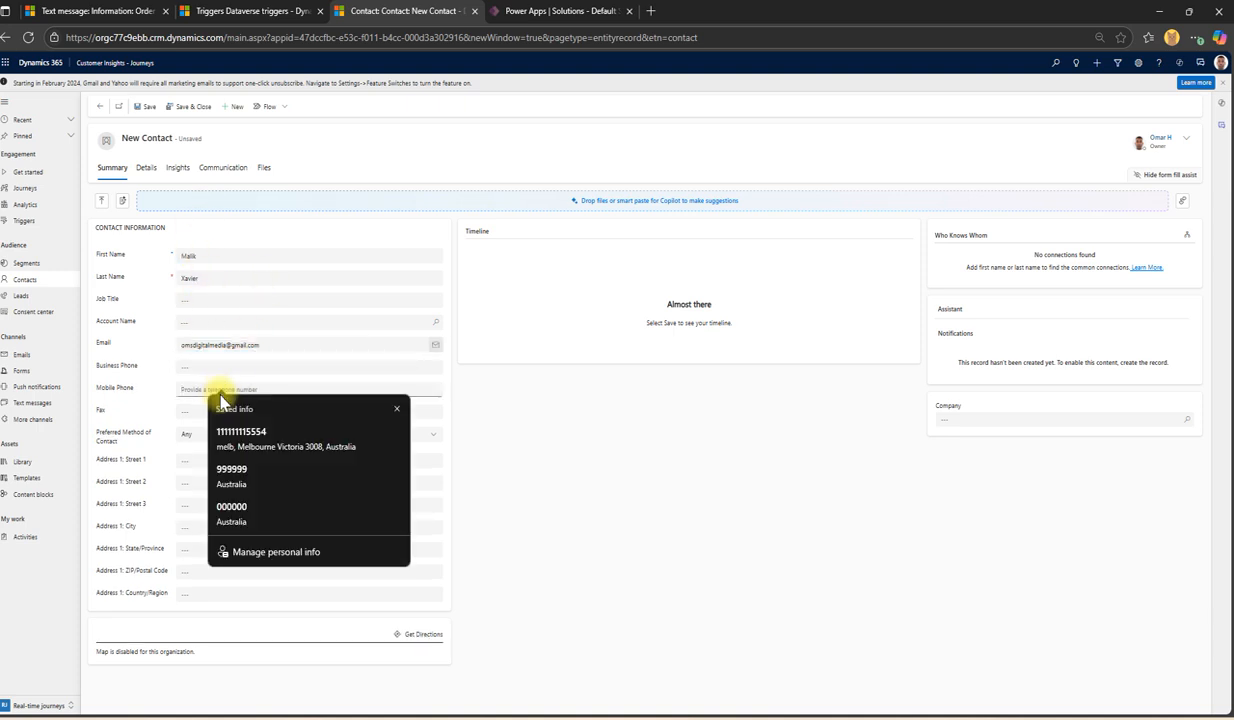
{"action": "type", "text": "000000011111"}
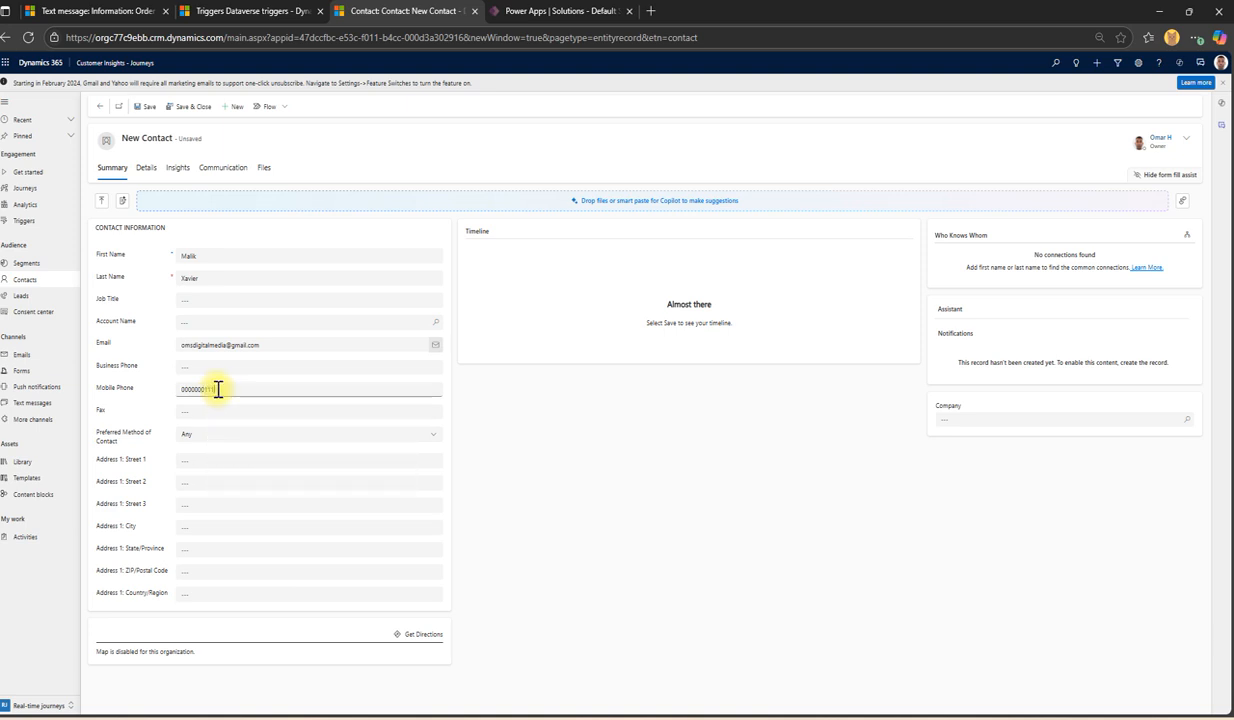
{"action": "left_click", "coordinate": [106, 409]}
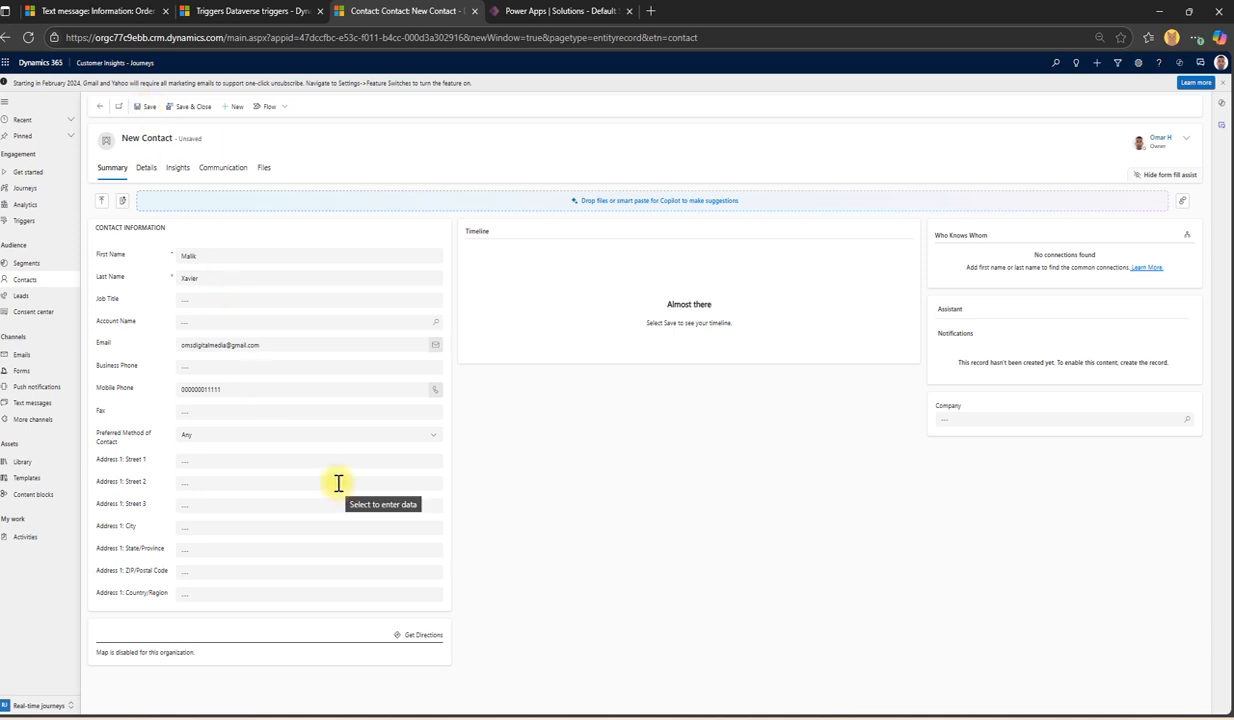
{"action": "left_click", "coordinate": [207, 11]}
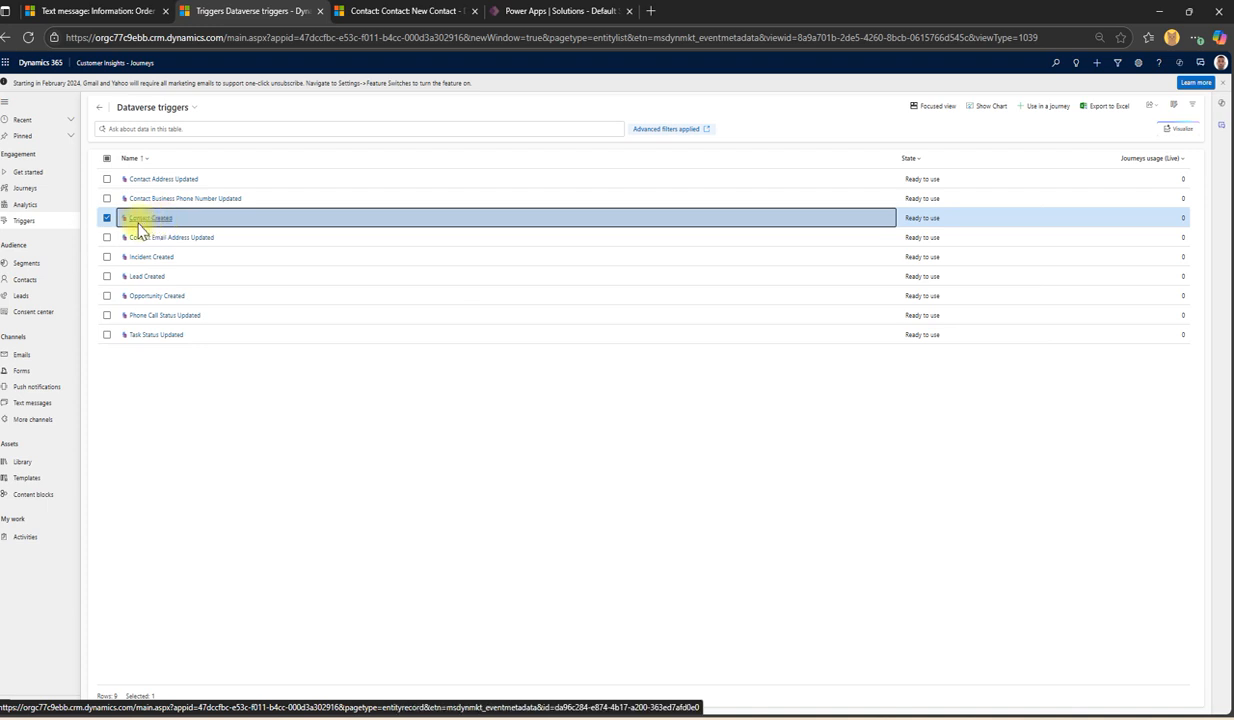
Step: Clear the Contact Created selection and switch to the Custom triggers view
{"action": "left_click", "coordinate": [400, 11]}
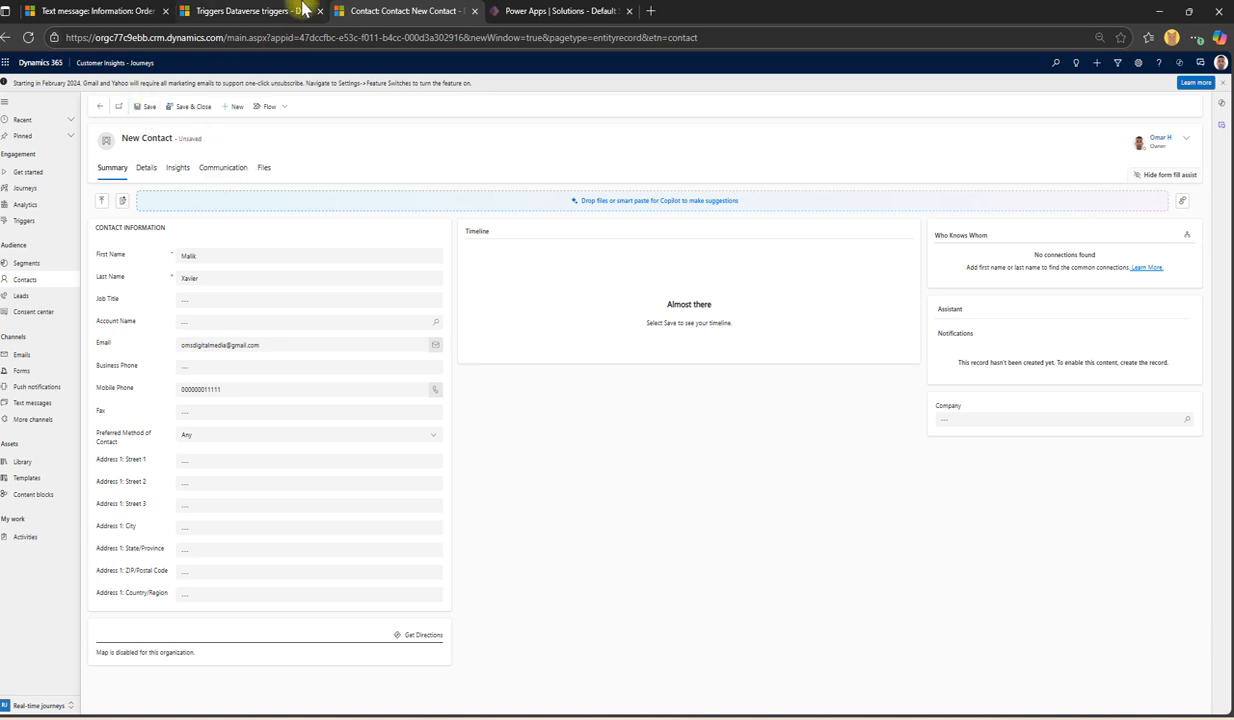
{"action": "left_click", "coordinate": [300, 11]}
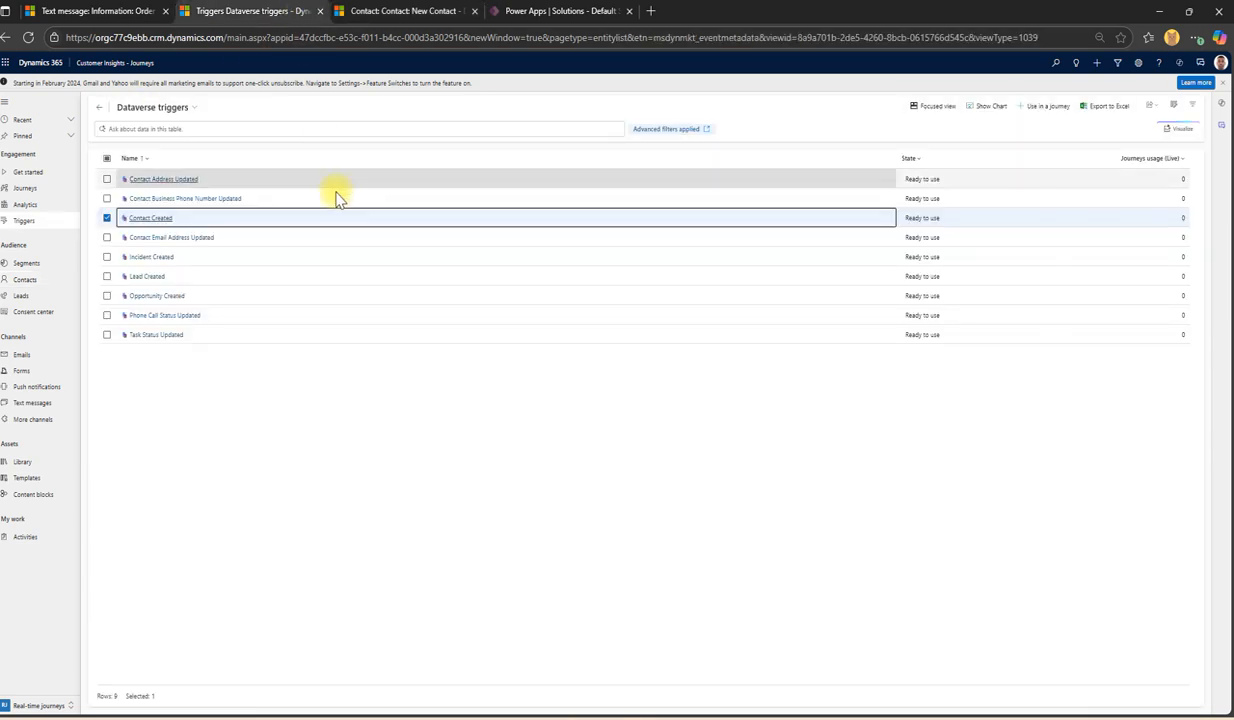
{"action": "left_click", "coordinate": [108, 219]}
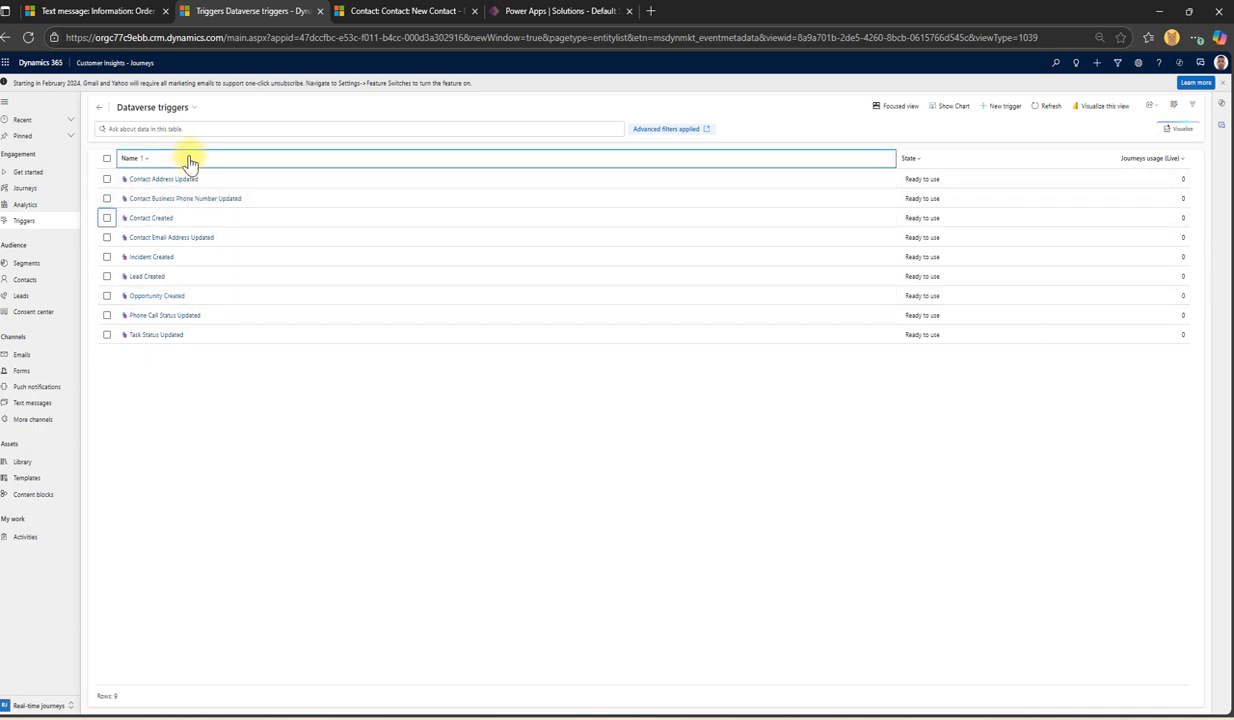
{"action": "left_click", "coordinate": [188, 108]}
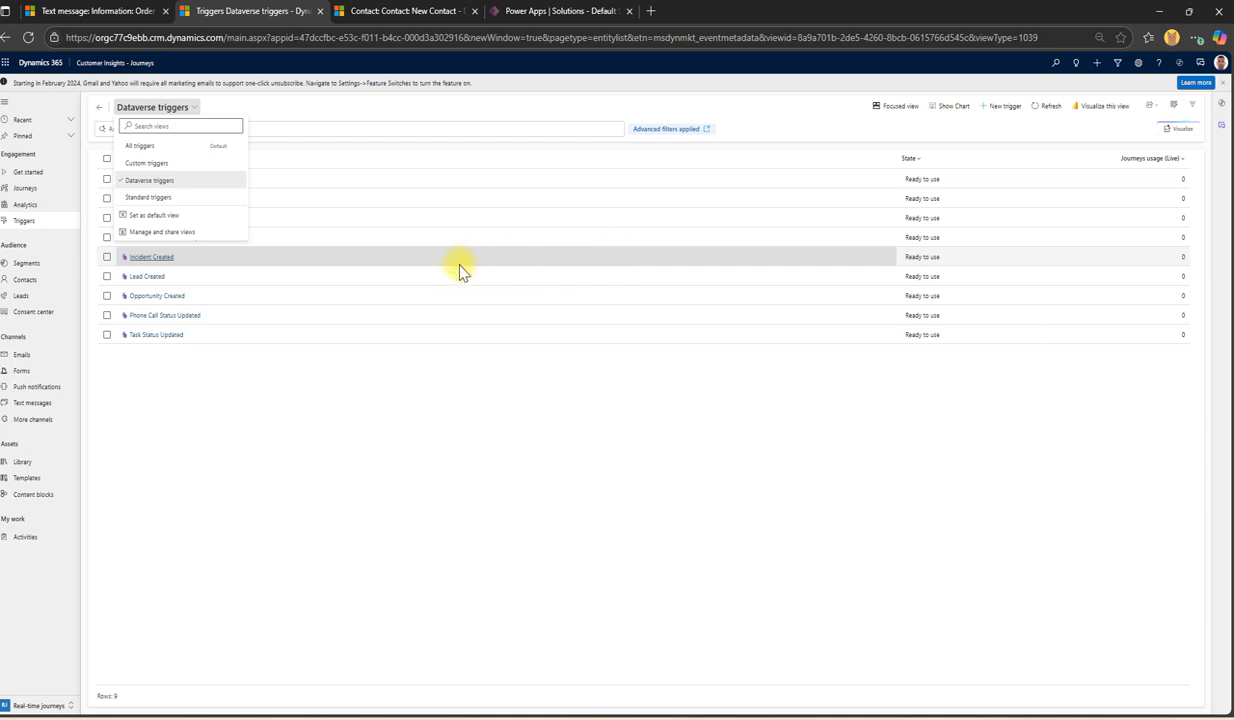
{"action": "left_click", "coordinate": [157, 166]}
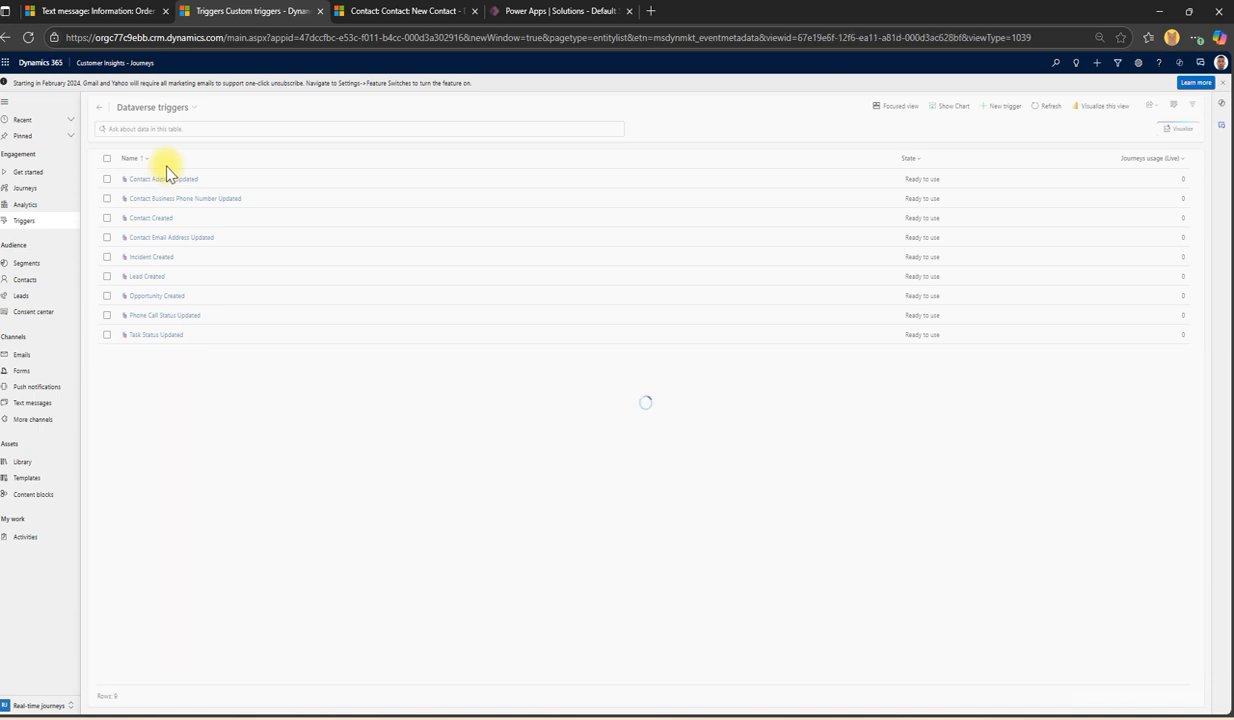
{"action": "left_click", "coordinate": [157, 110]}
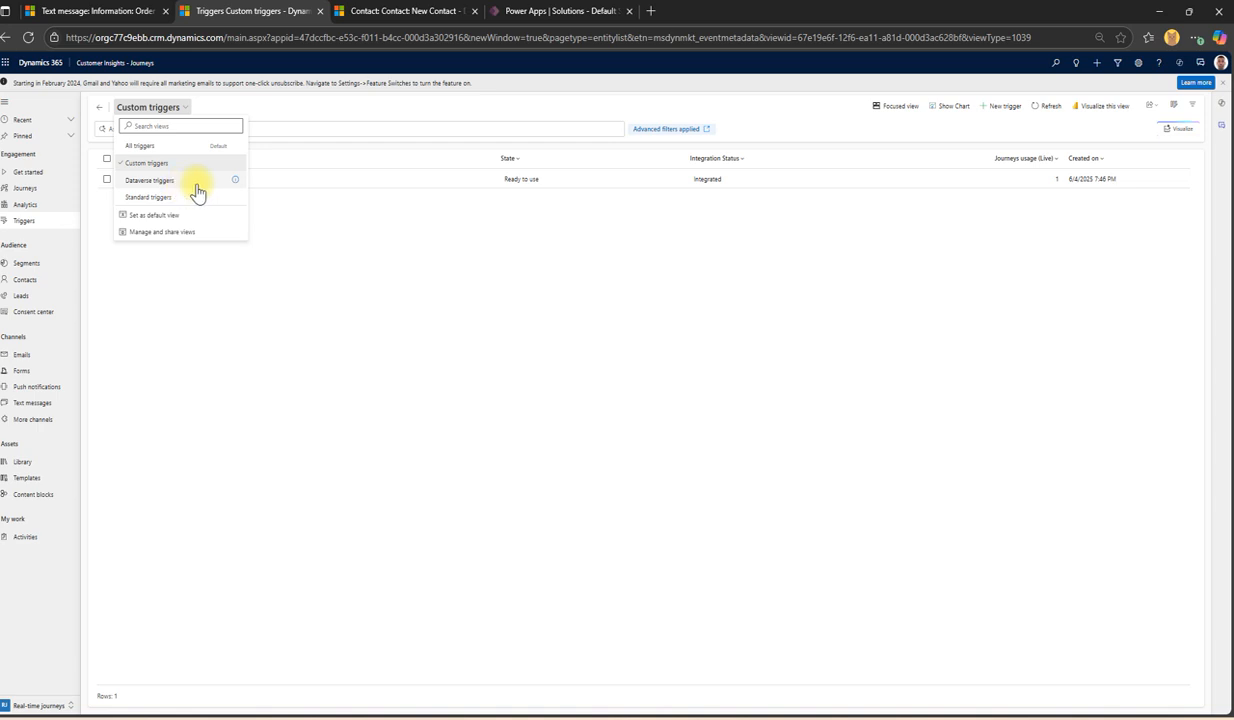
{"action": "left_click", "coordinate": [492, 261]}
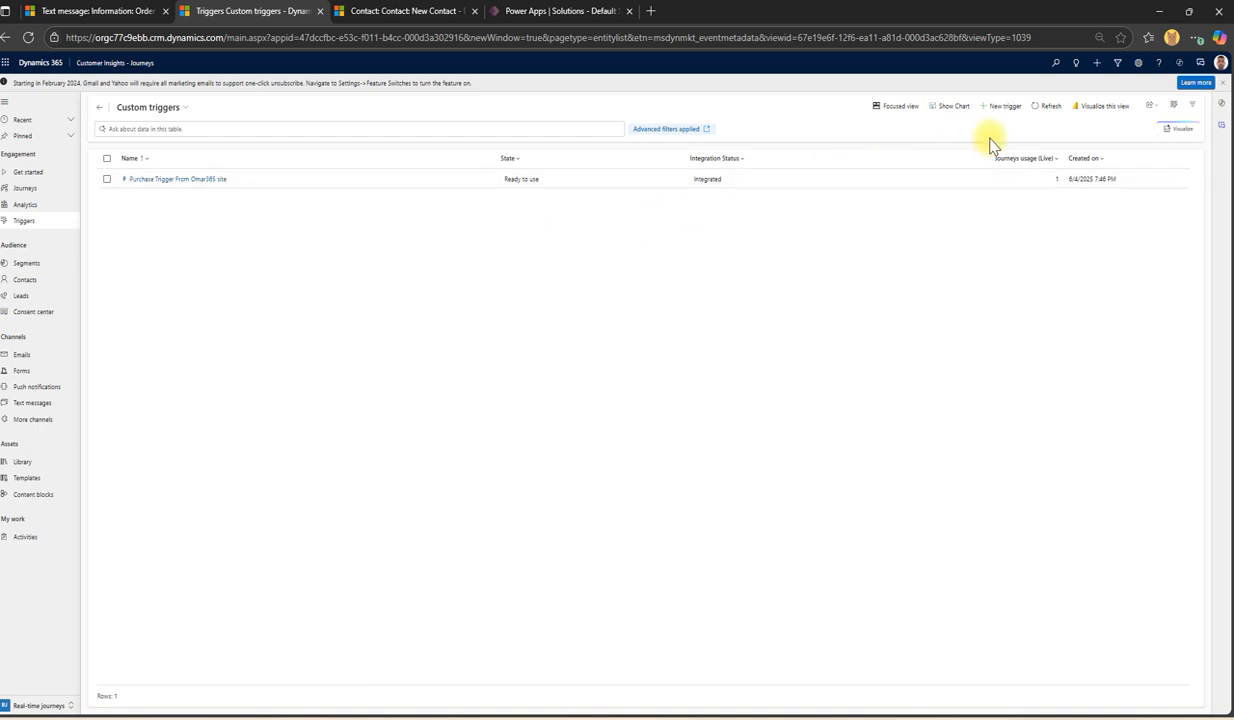
Step: Open the Create a new trigger dialog with + New trigger
{"action": "left_click", "coordinate": [1004, 108]}
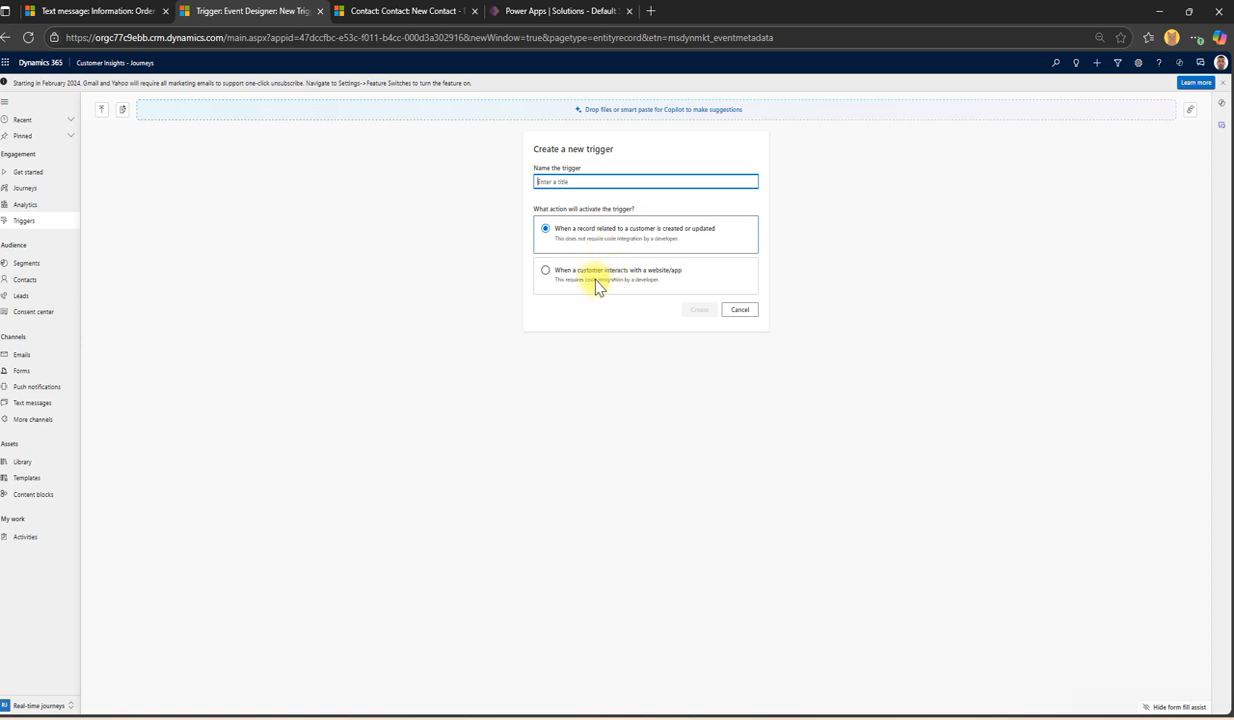
Step: Create a record created-or-updated trigger named 'When the conact is set to inactive'
{"action": "left_click", "coordinate": [655, 283]}
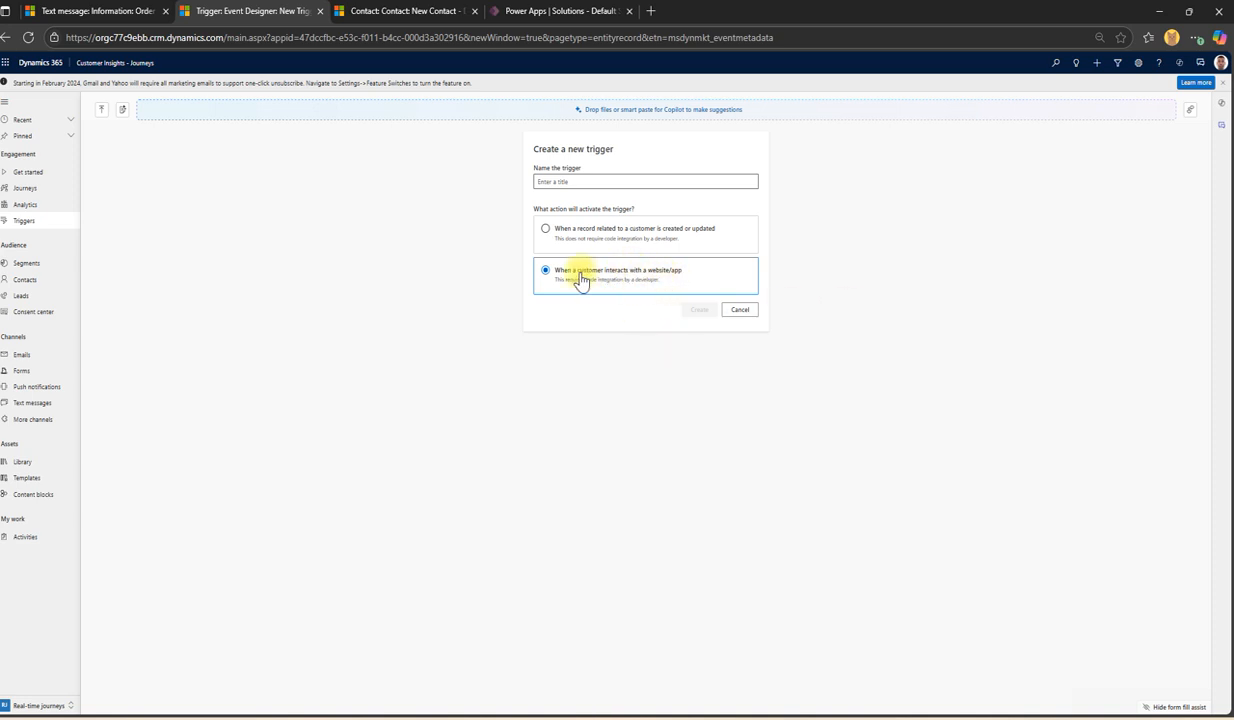
{"action": "left_click", "coordinate": [607, 183]}
{"action": "left_click", "coordinate": [586, 181]}
{"action": "left_click", "coordinate": [545, 232]}
{"action": "left_click", "coordinate": [550, 181]}
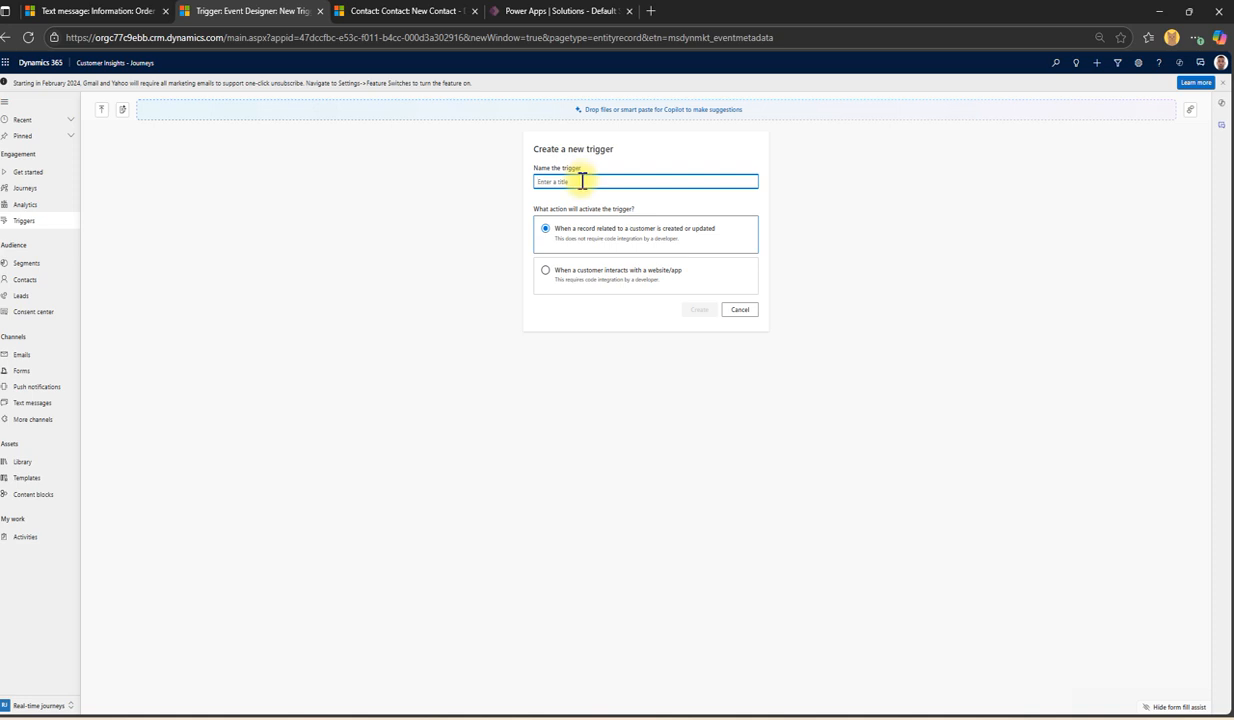
{"action": "type", "text": "Whe"}
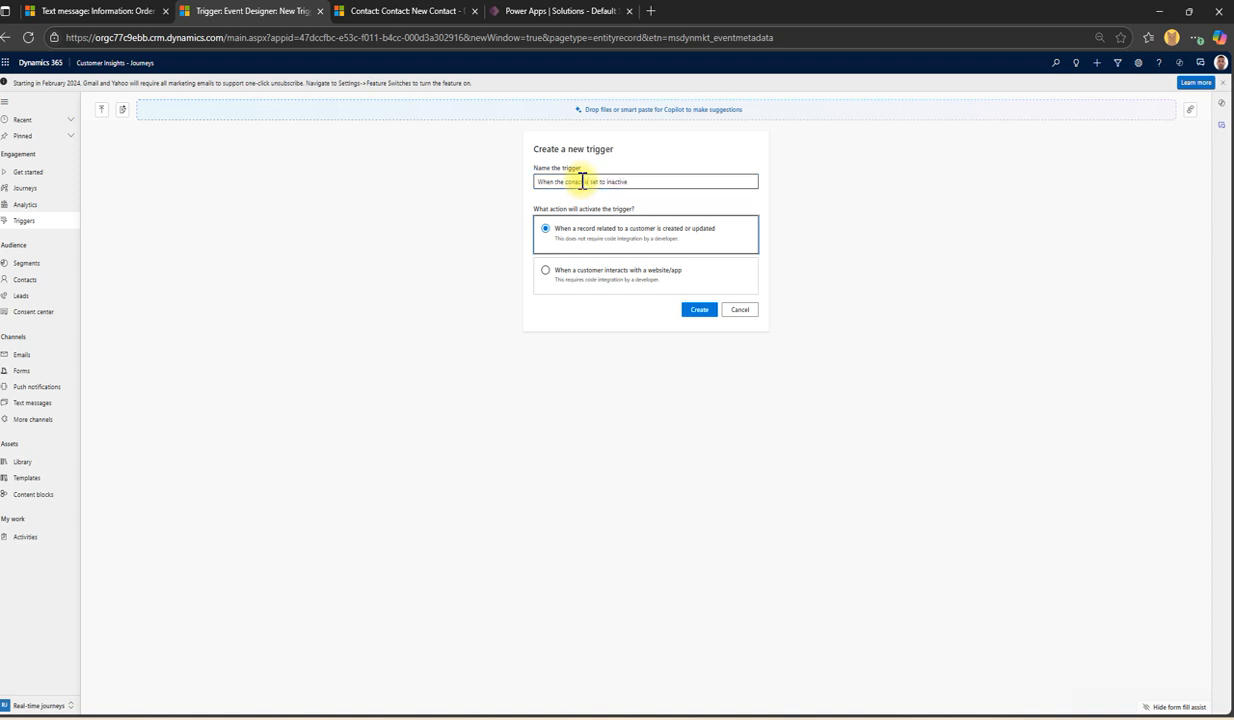
{"action": "left_click", "coordinate": [704, 311]}
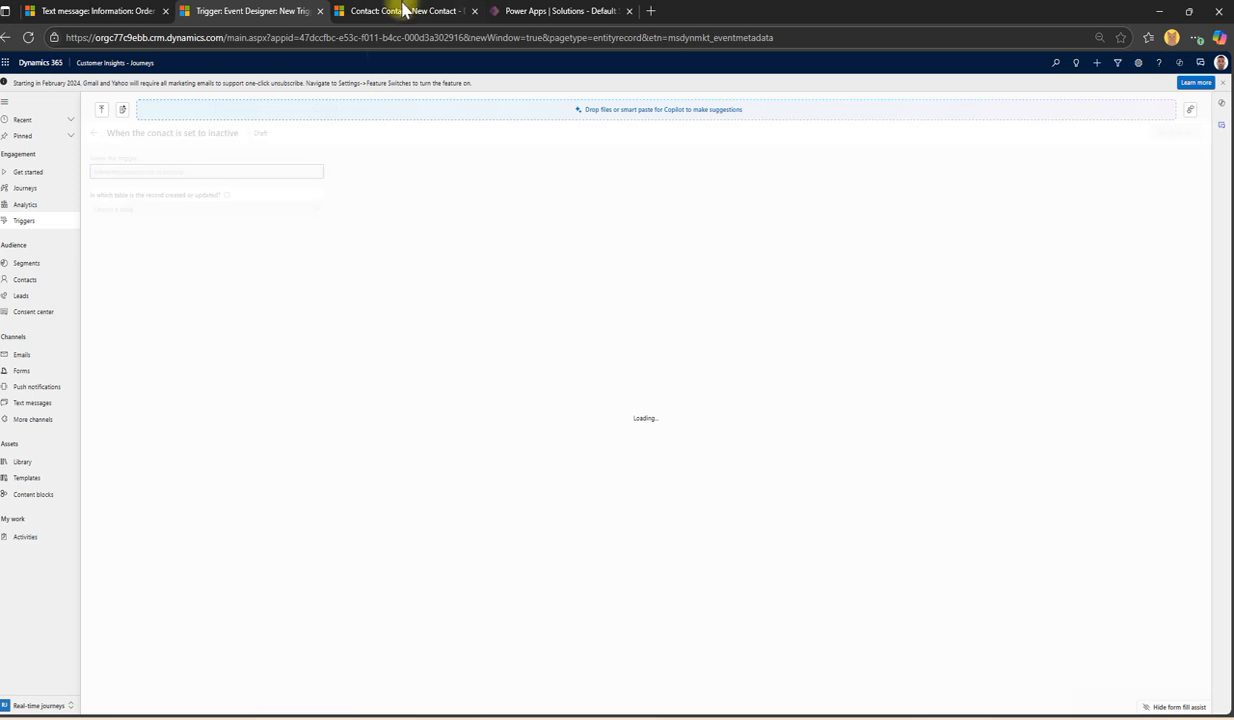
Step: Set the trigger's table to Contact
{"action": "left_click", "coordinate": [402, 10]}
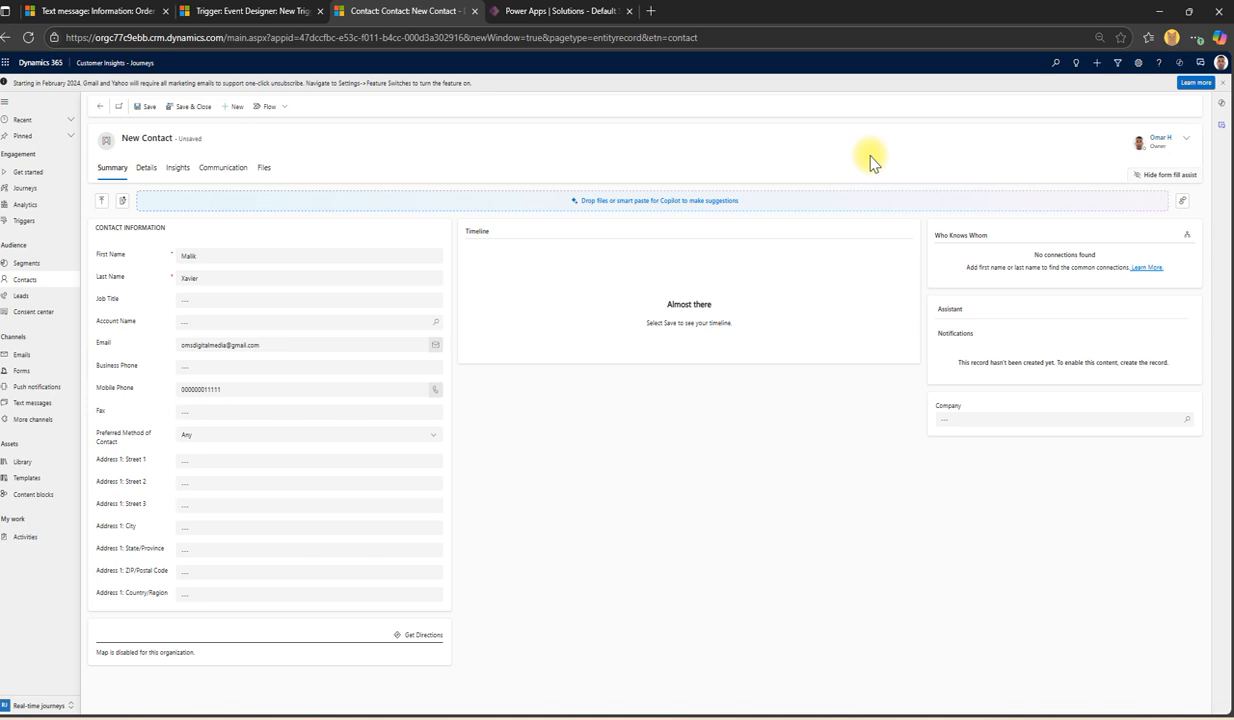
{"action": "left_click", "coordinate": [242, 11]}
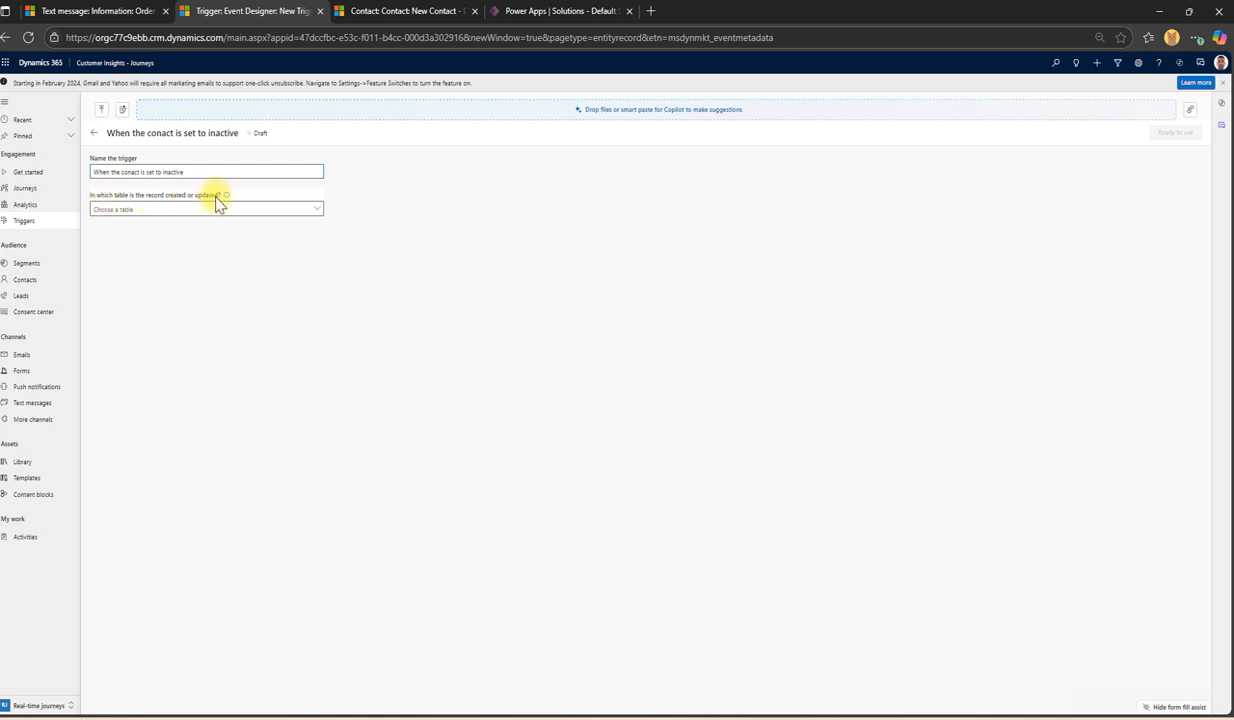
{"action": "left_click", "coordinate": [169, 207]}
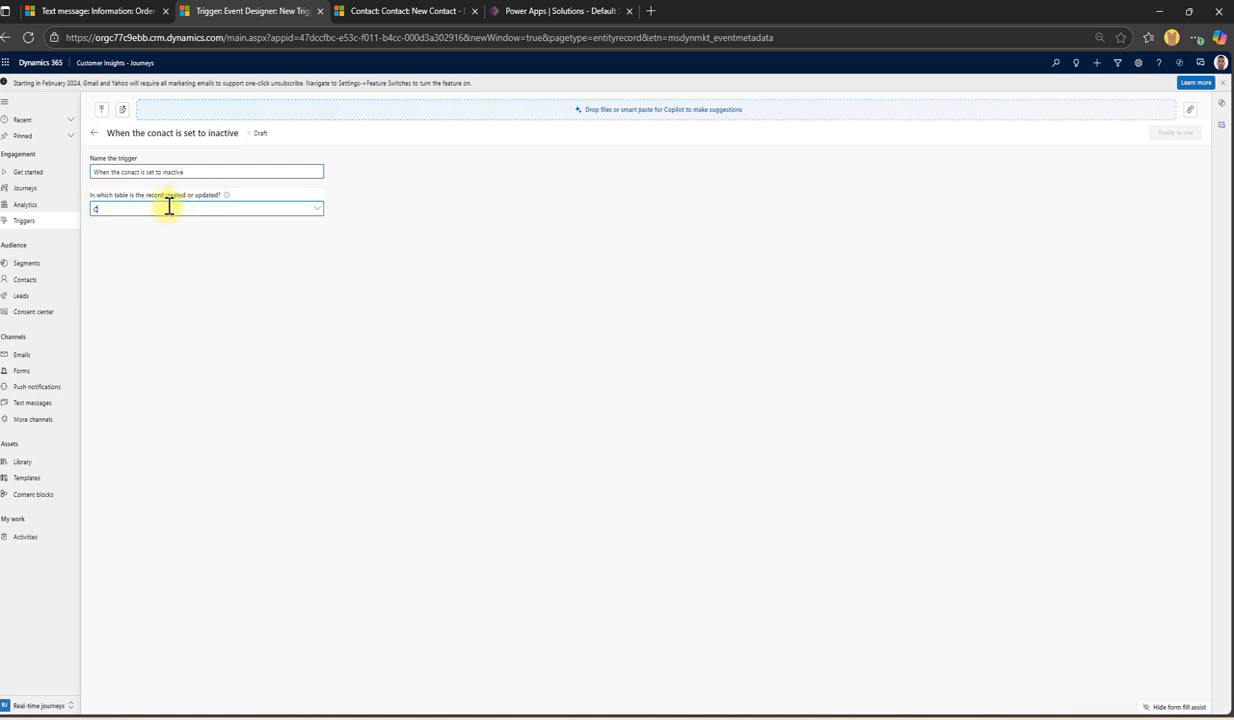
{"action": "left_click", "coordinate": [334, 301]}
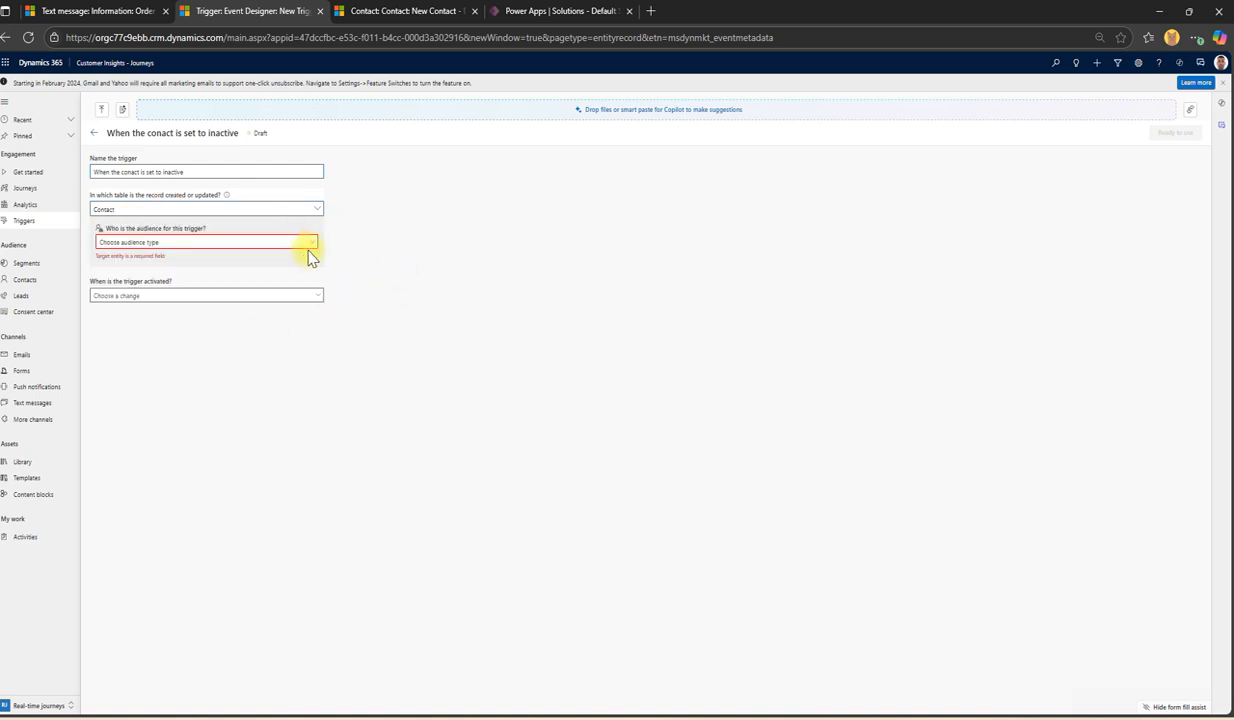
Step: Set the trigger audience to Contact with Parent Contact as the audience attribute
{"action": "left_click", "coordinate": [195, 241]}
{"action": "left_click", "coordinate": [121, 257]}
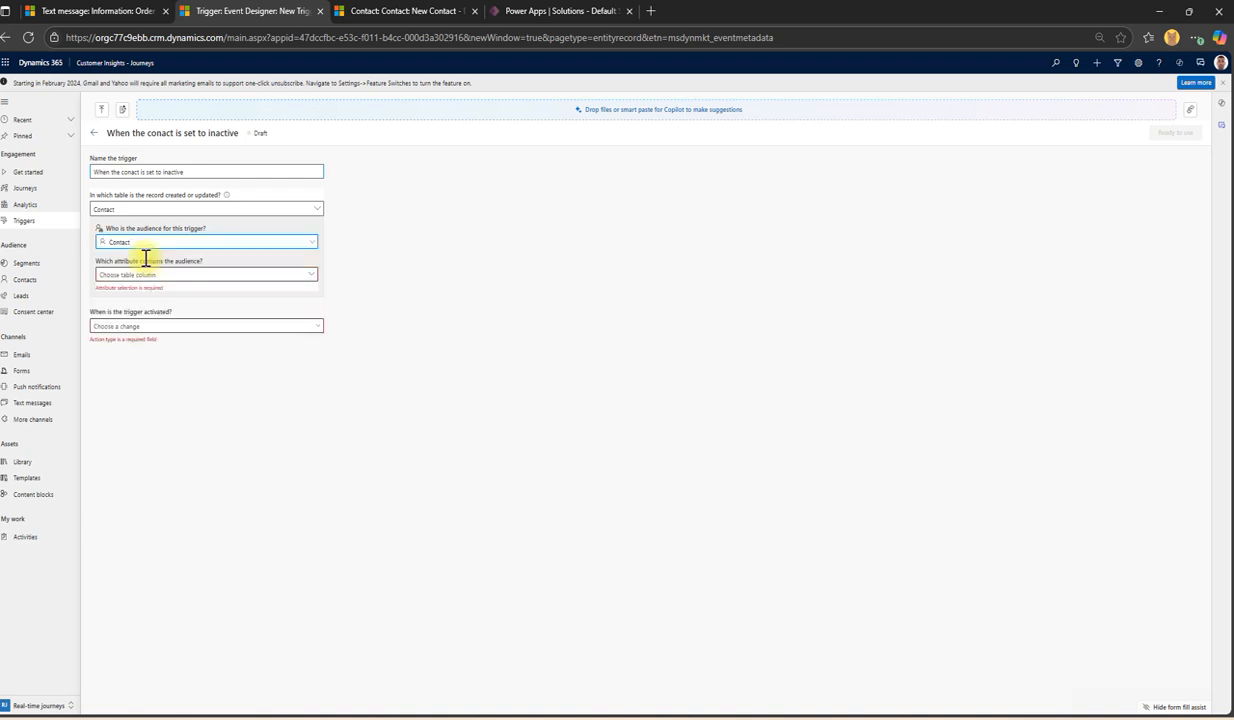
{"action": "left_click", "coordinate": [141, 244]}
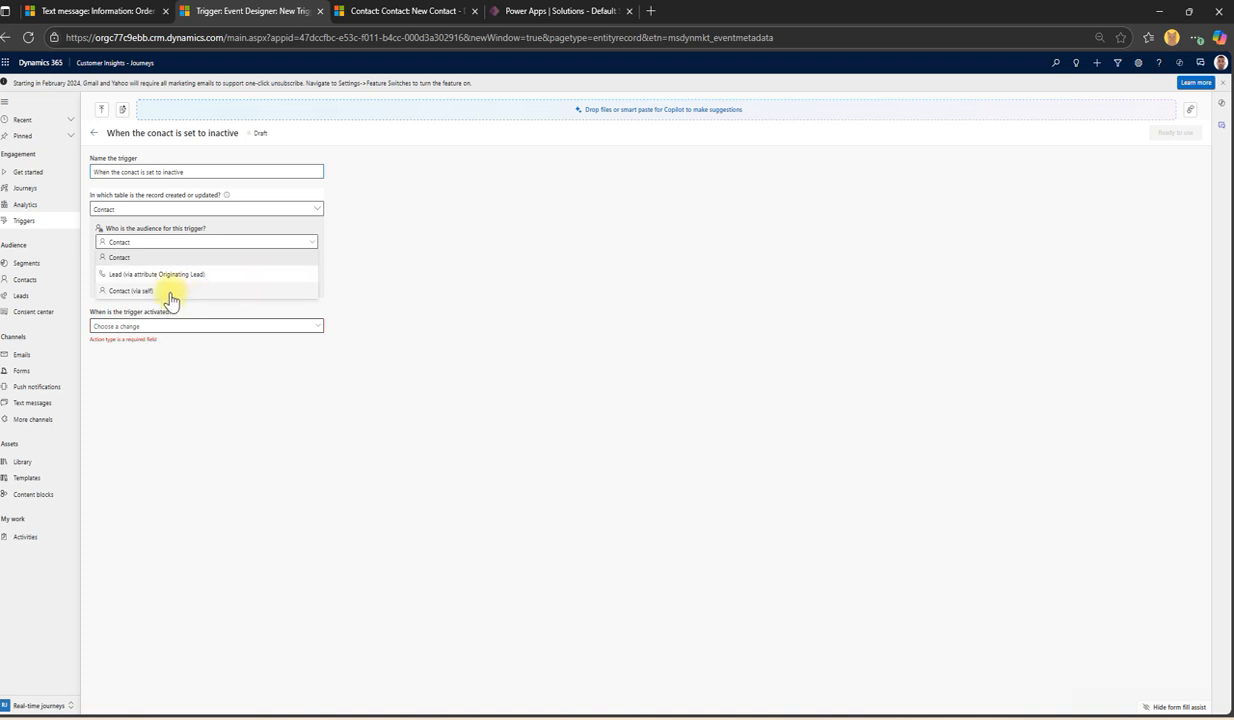
{"action": "left_click", "coordinate": [121, 260]}
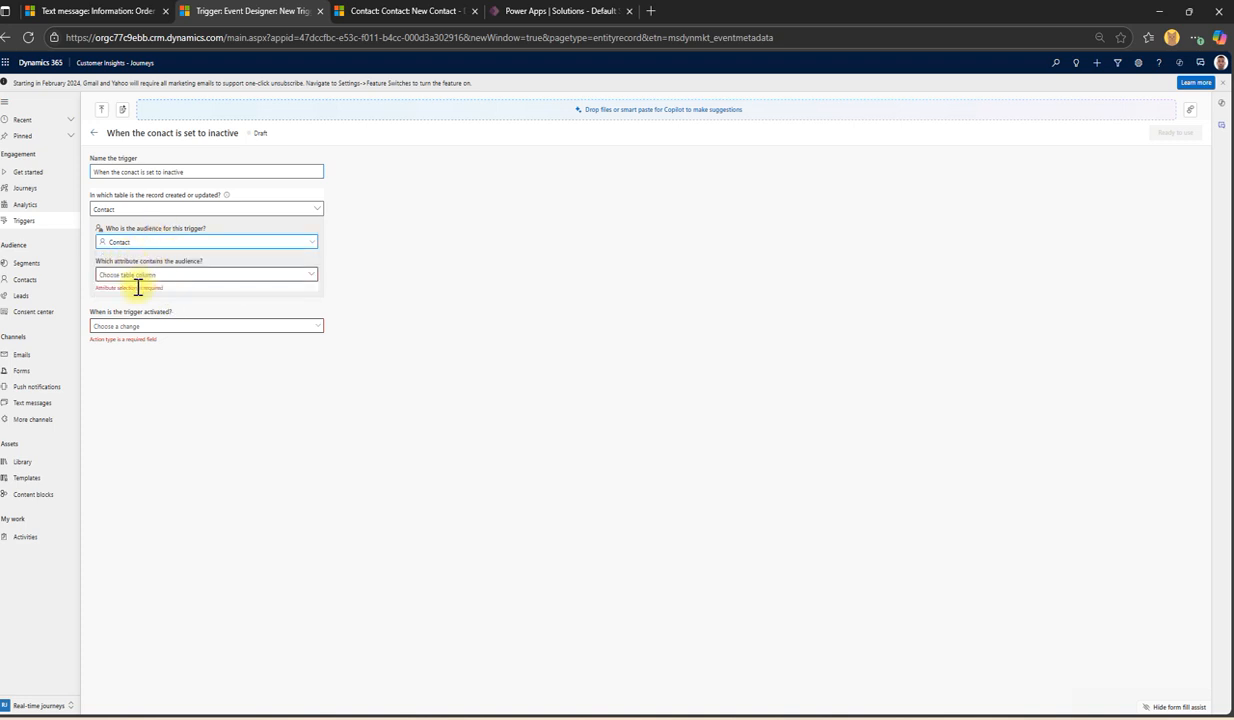
{"action": "left_click", "coordinate": [131, 272]}
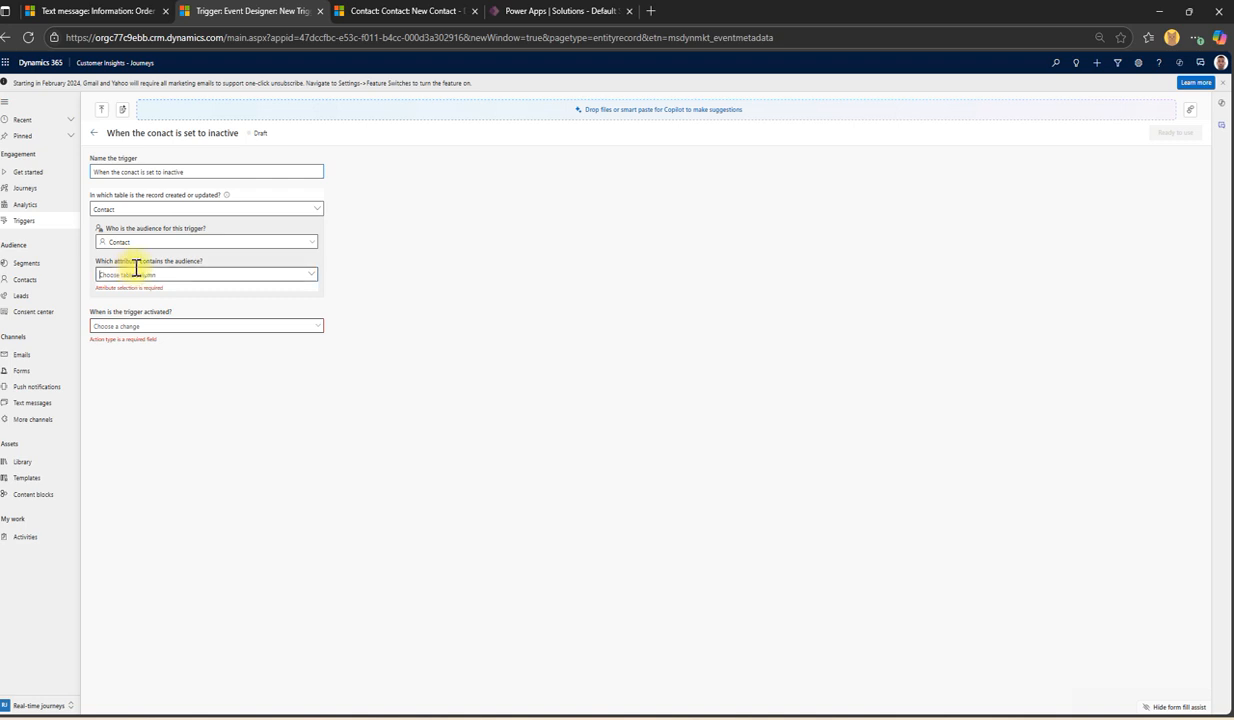
{"action": "left_click", "coordinate": [310, 280]}
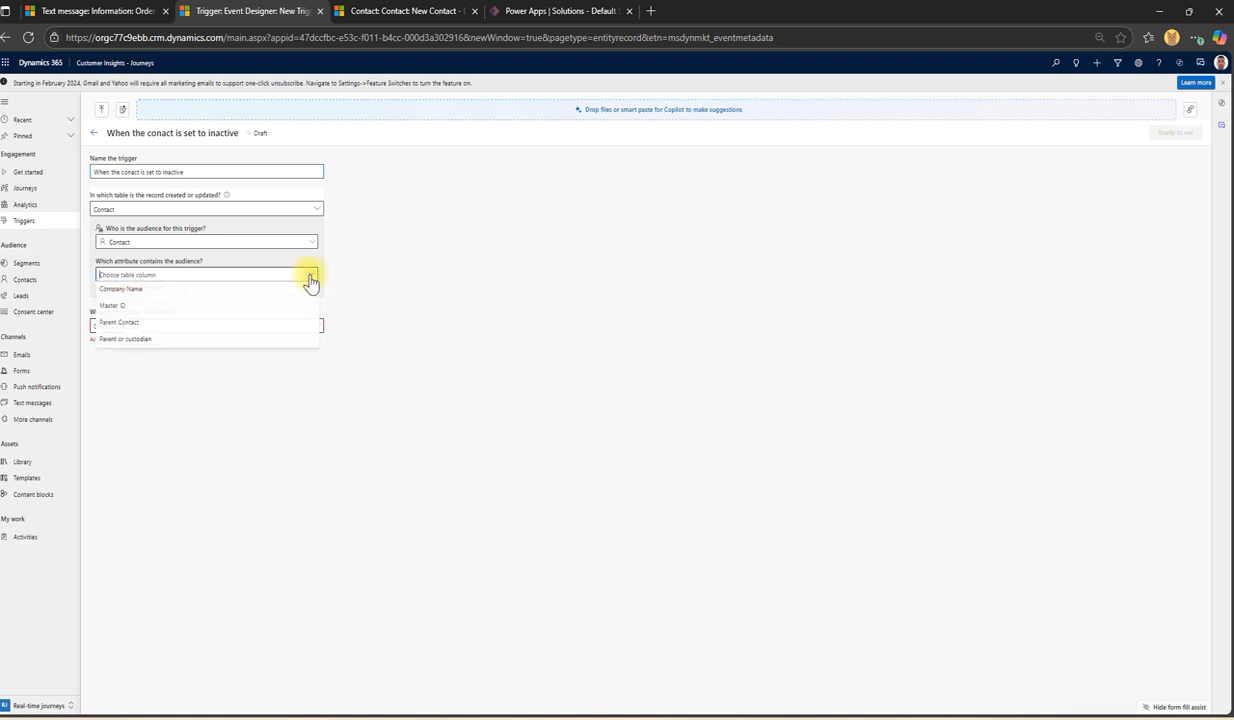
{"action": "left_click", "coordinate": [158, 323]}
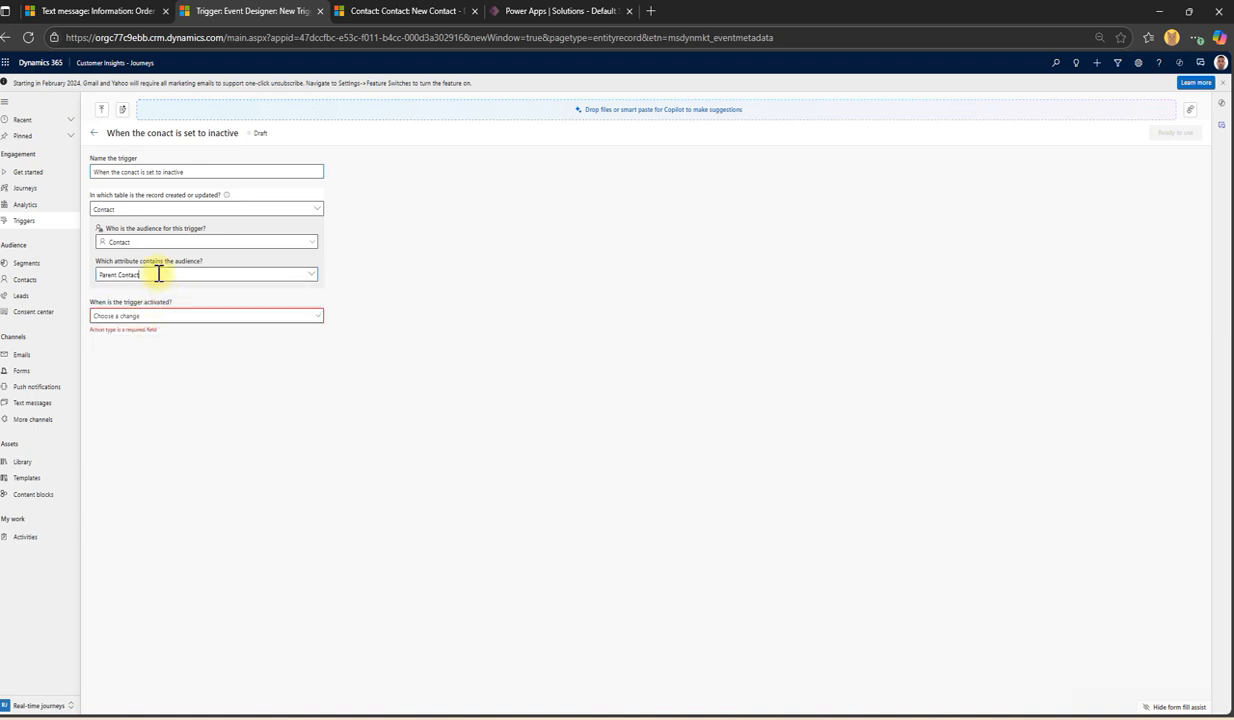
{"action": "left_click", "coordinate": [306, 283]}
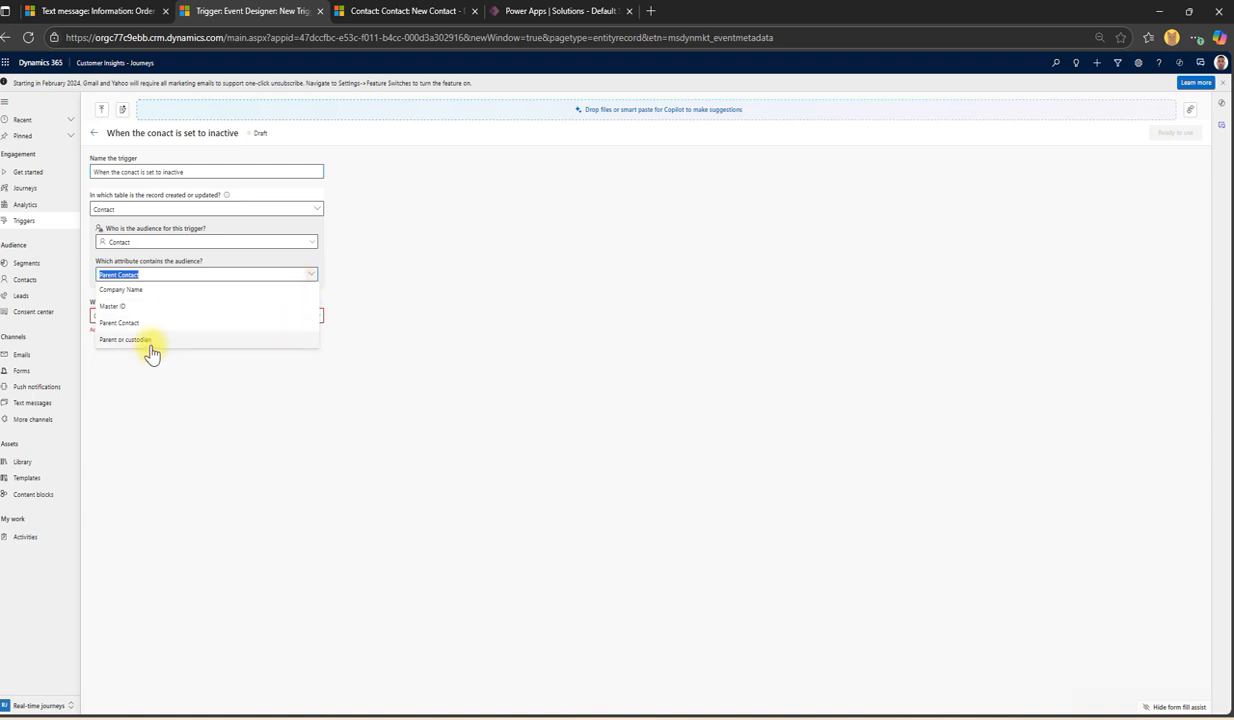
{"action": "left_click", "coordinate": [240, 256]}
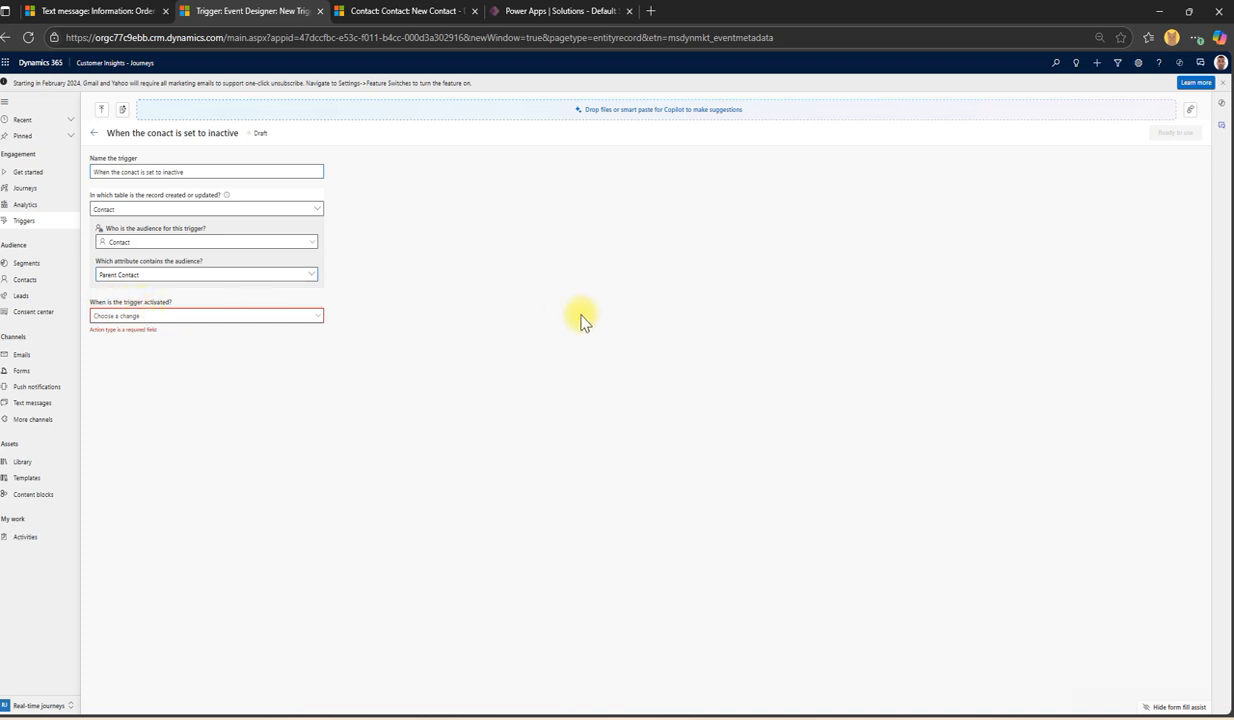
{"action": "left_click", "coordinate": [212, 318]}
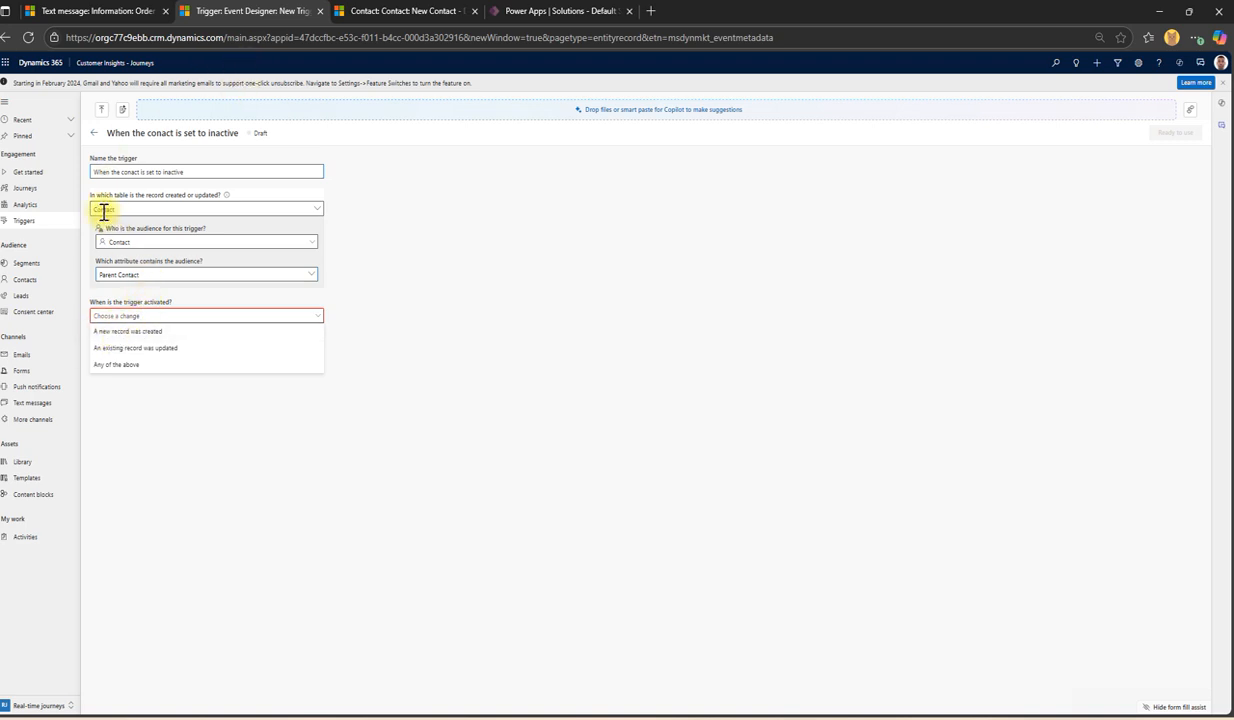
Step: Make the trigger activate when 'An existing record was updated'
{"action": "left_click", "coordinate": [490, 10]}
{"action": "left_click", "coordinate": [441, 10]}
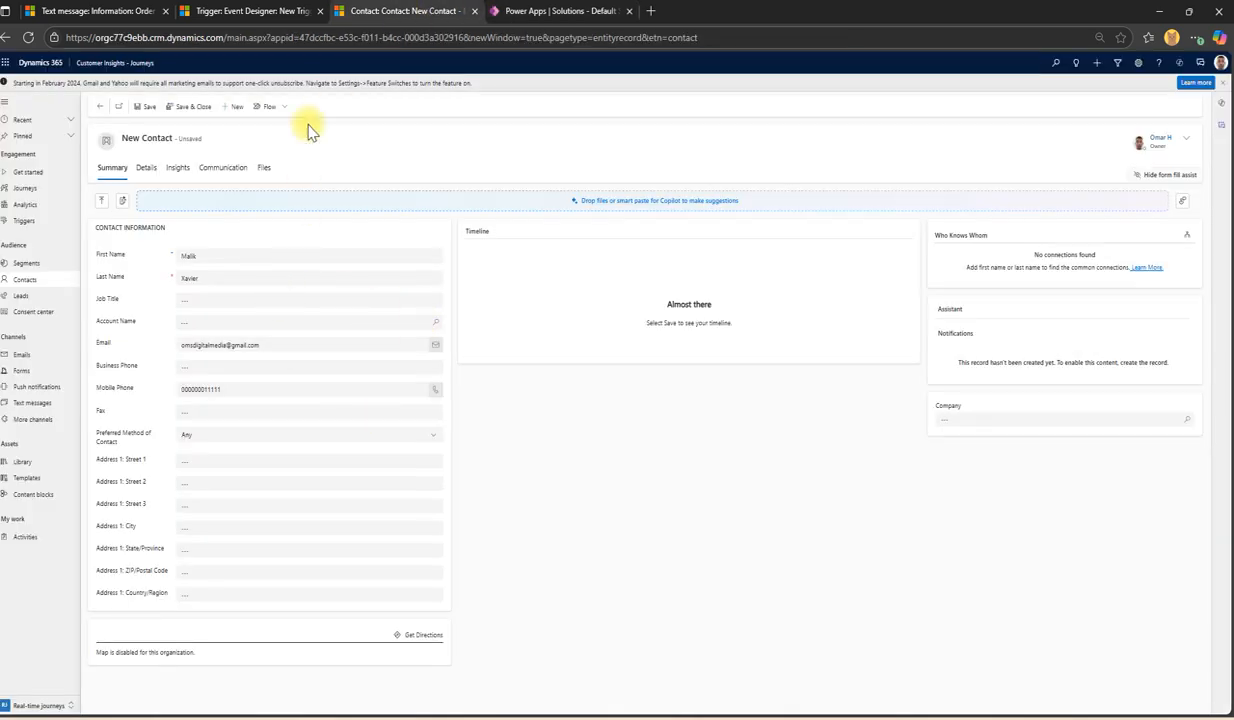
{"action": "left_click", "coordinate": [283, 11]}
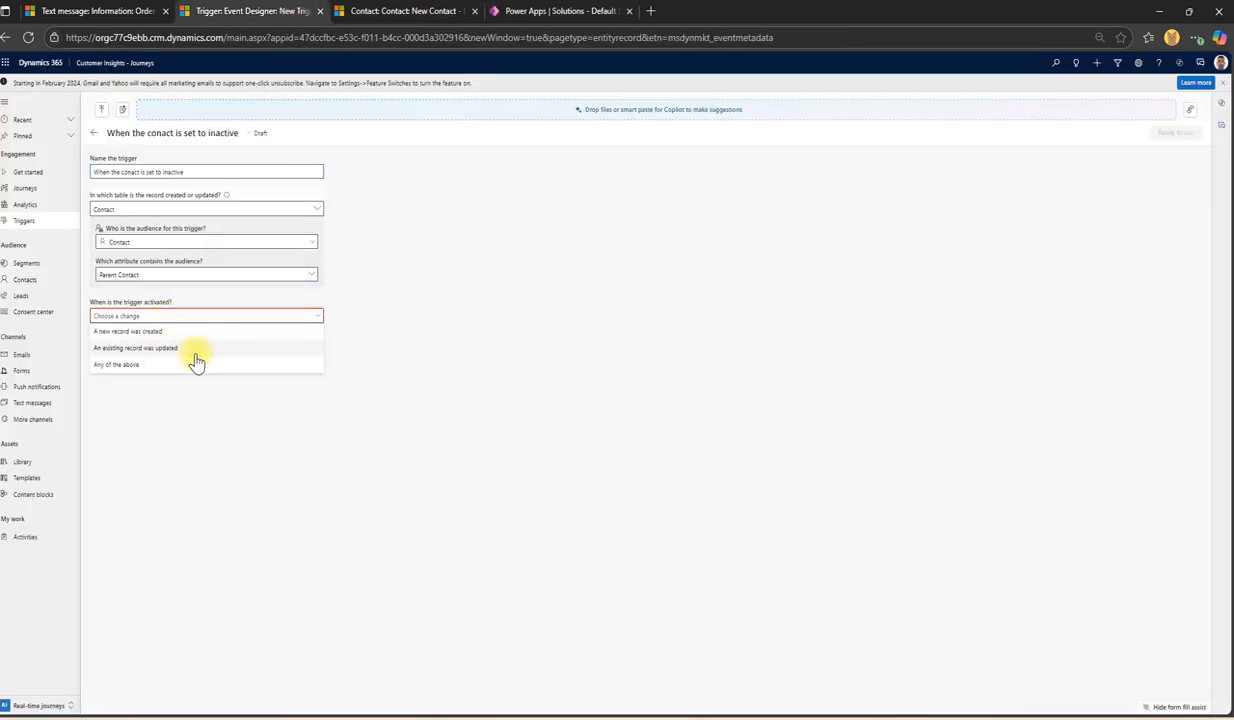
{"action": "left_click", "coordinate": [440, 11]}
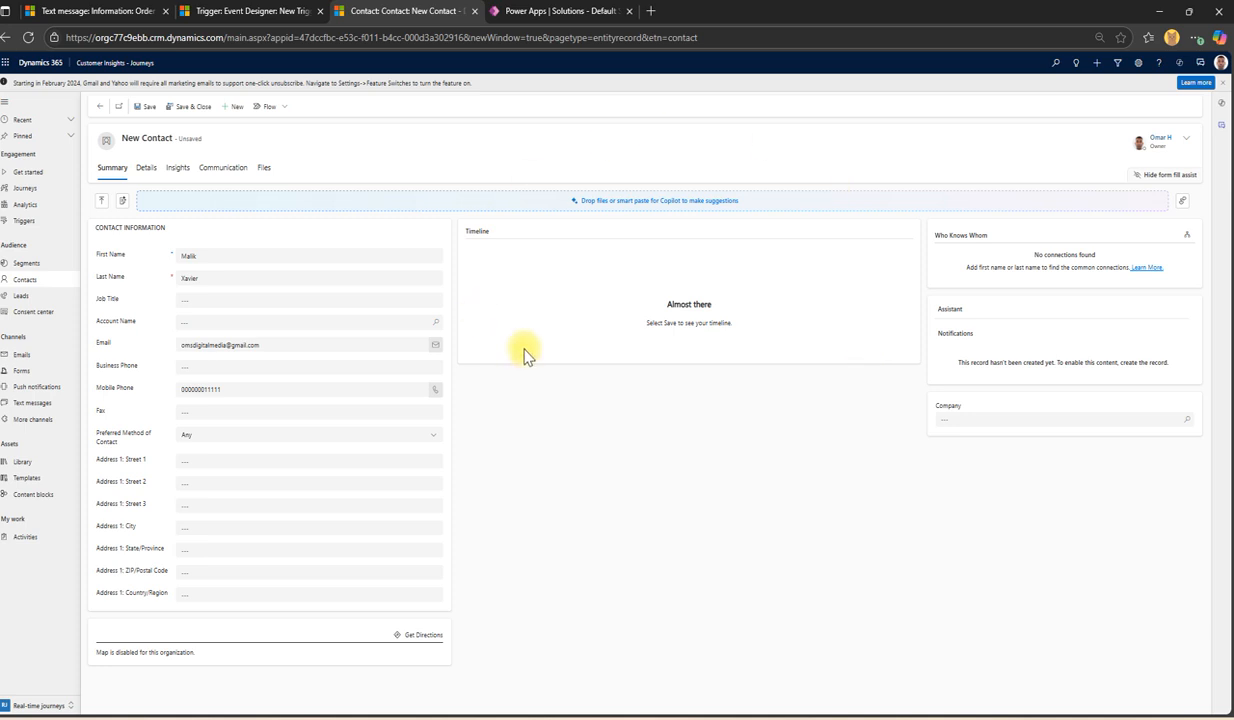
{"action": "left_click", "coordinate": [279, 9]}
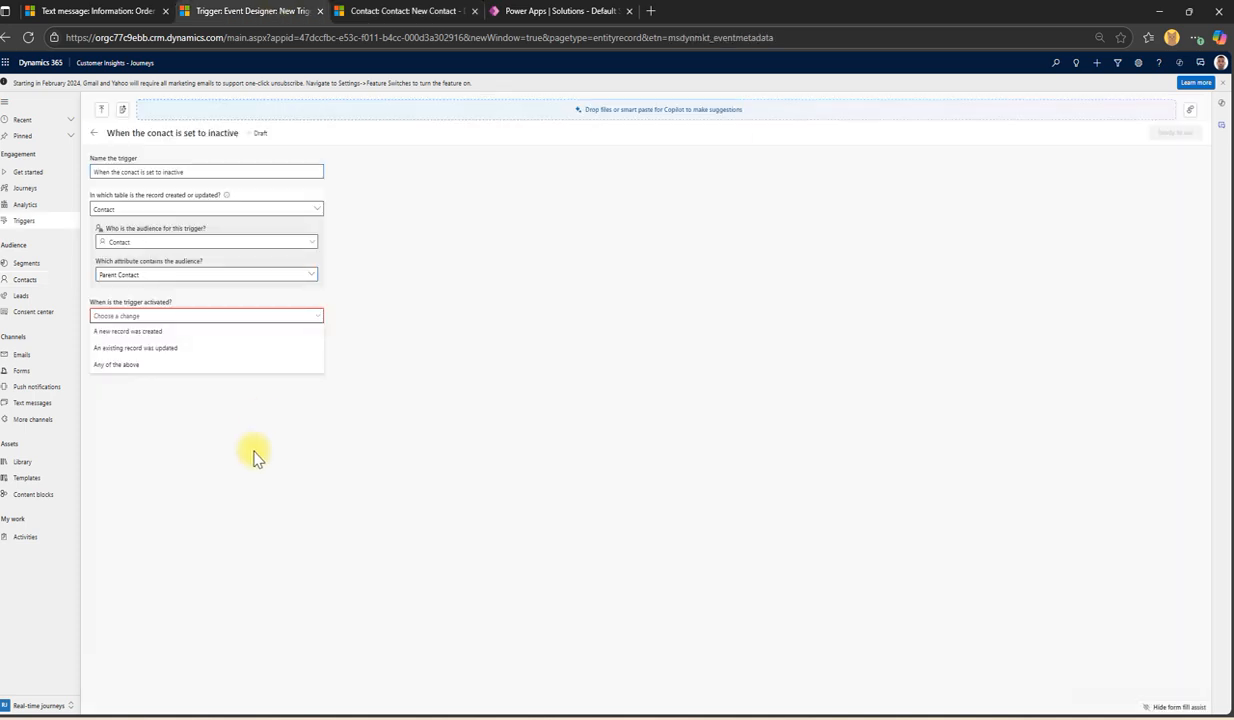
{"action": "left_click", "coordinate": [156, 349]}
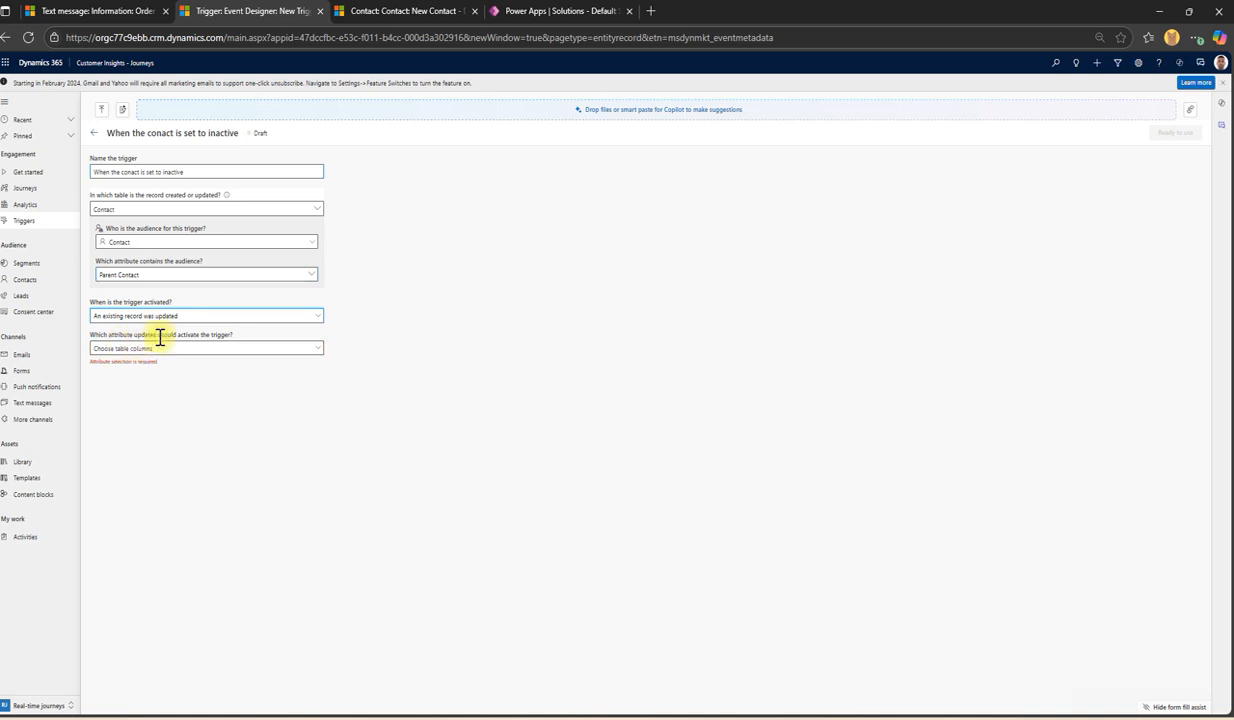
Step: Tick Status as the activating attribute (found via Ctrl+F) and mark the trigger Ready to use
{"action": "left_click", "coordinate": [110, 349]}
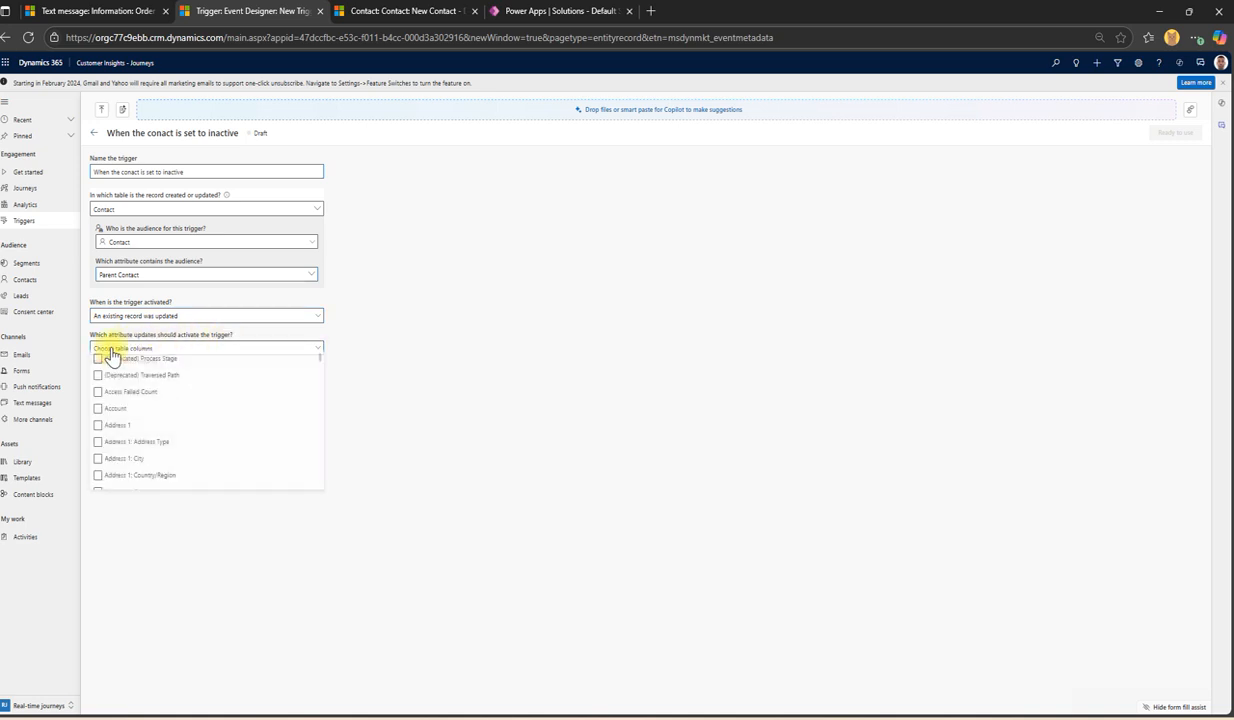
{"action": "left_click", "coordinate": [205, 413]}
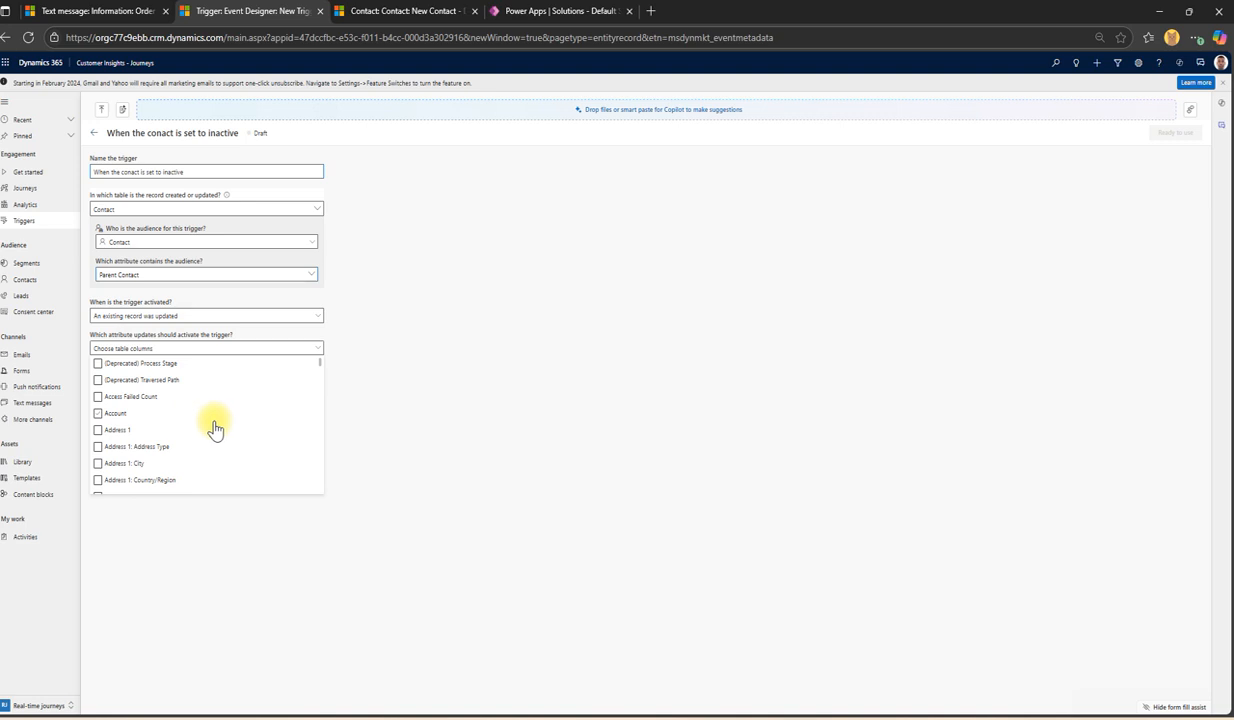
{"action": "key", "text": "ctrl+f"}
{"action": "type", "text": "status"}
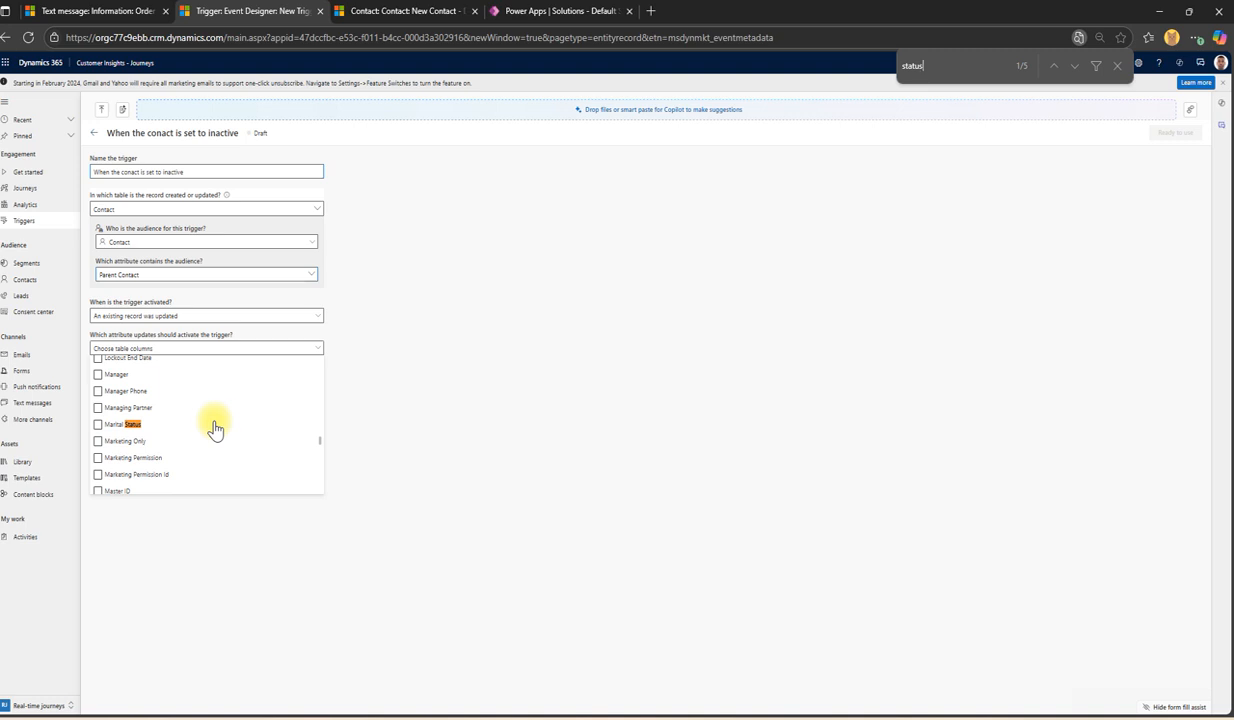
{"action": "left_click", "coordinate": [1073, 66]}
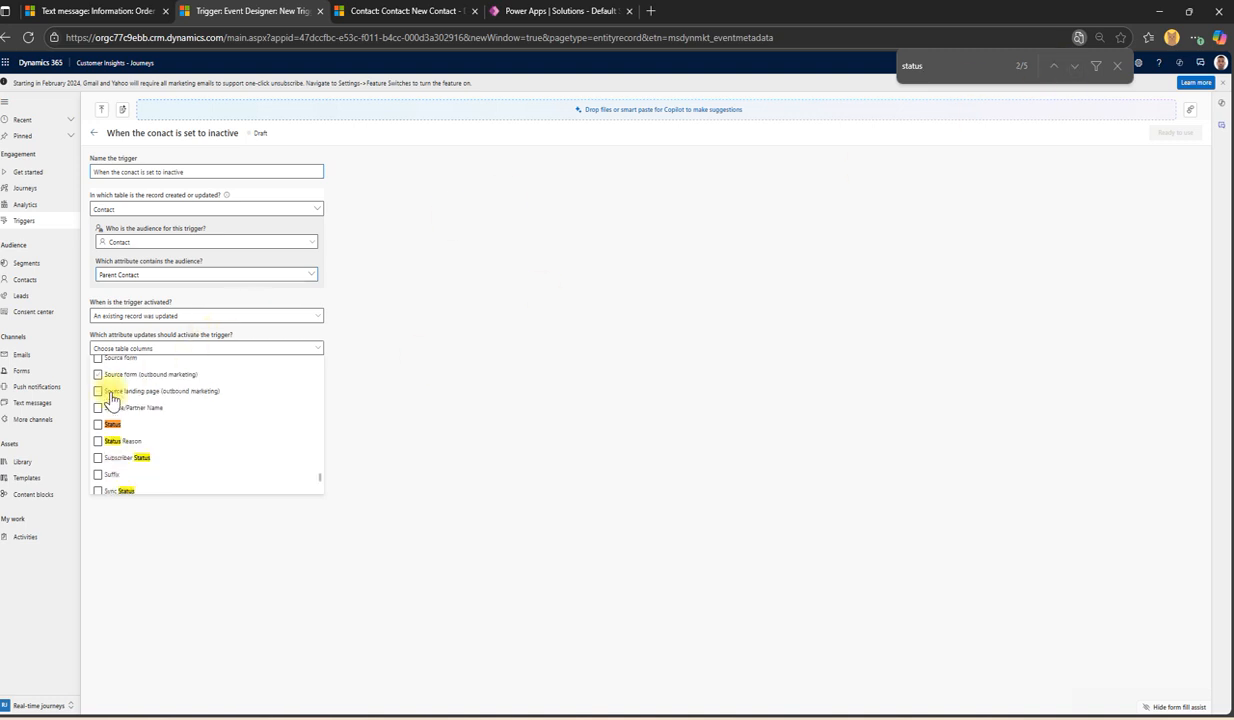
{"action": "left_click", "coordinate": [98, 424]}
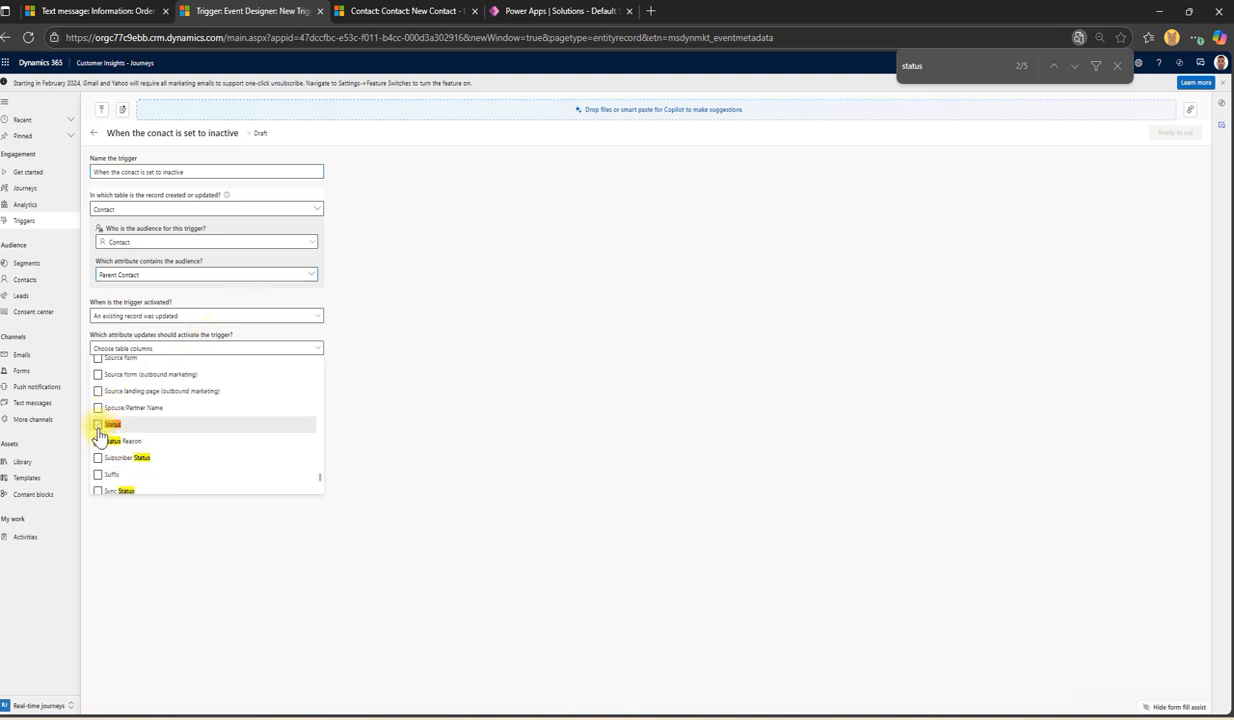
{"action": "left_click", "coordinate": [391, 429]}
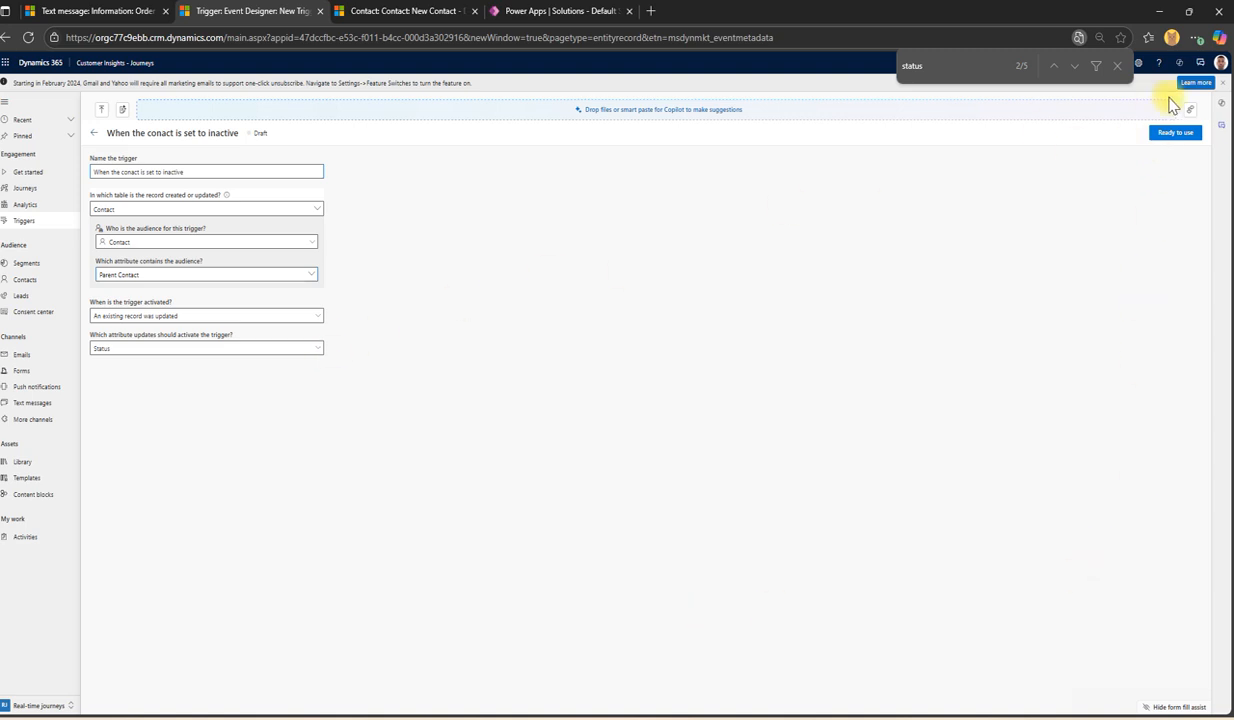
{"action": "left_click", "coordinate": [1190, 136]}
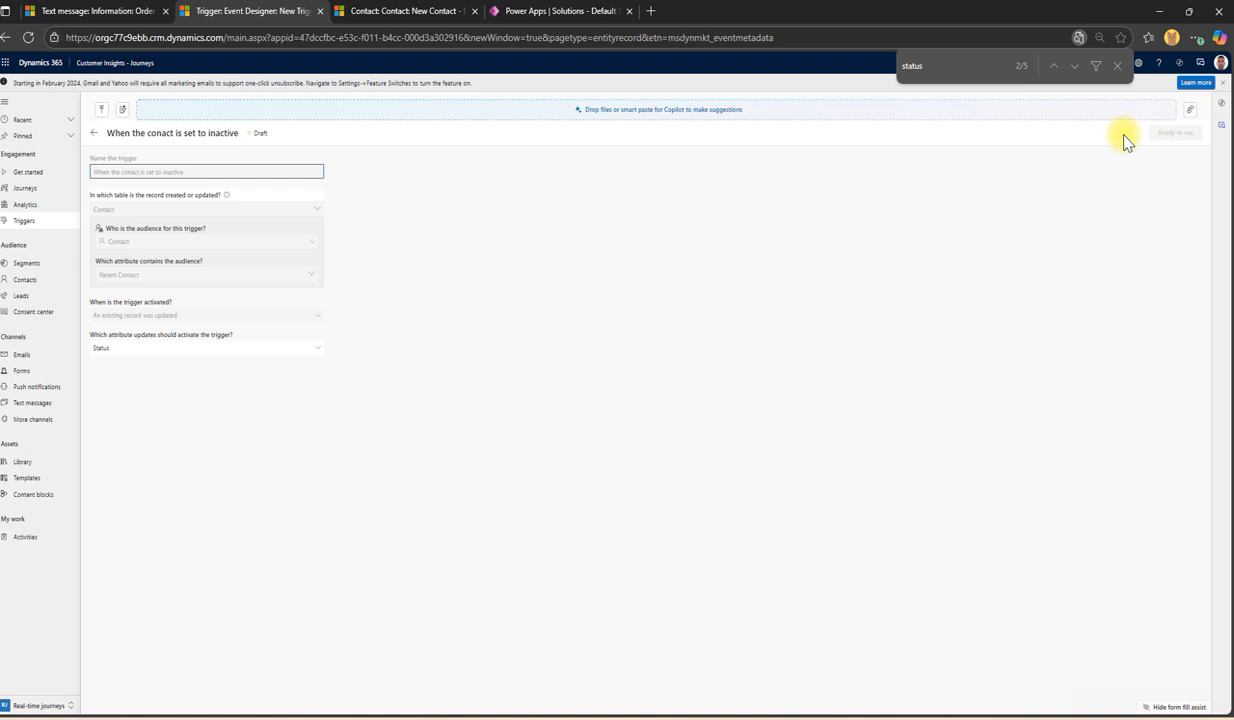
Step: Close the find bar, save with Ctrl+S until Ready to use shows, then open Triggers (87 rows)
{"action": "left_click", "coordinate": [1117, 65]}
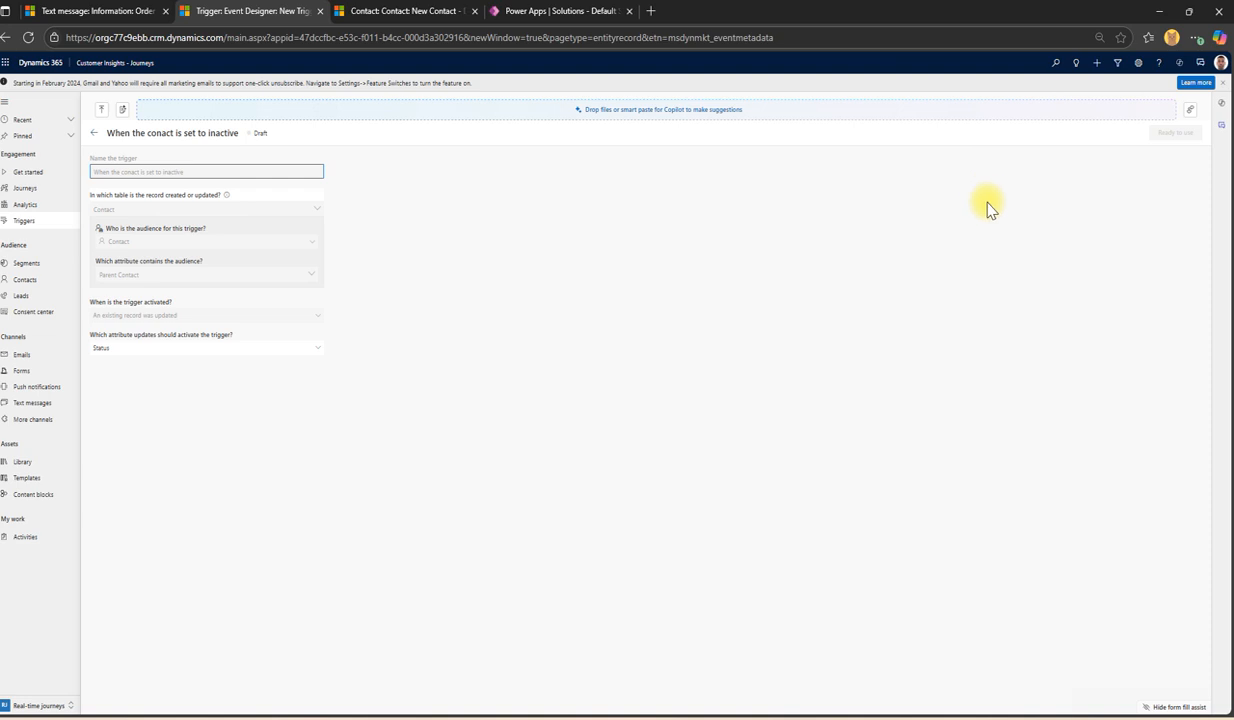
{"action": "key", "text": "ctrl+s"}
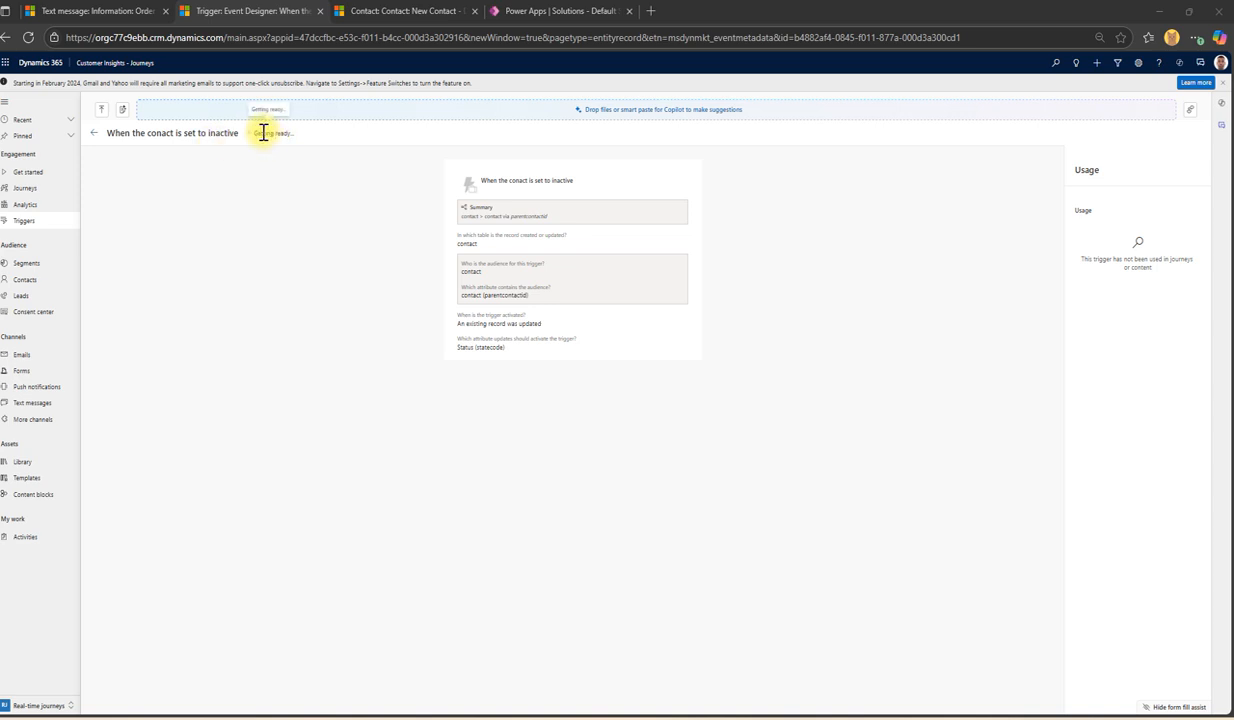
{"action": "left_click_drag", "start_coordinate": [256, 133], "coordinate": [306, 132]}
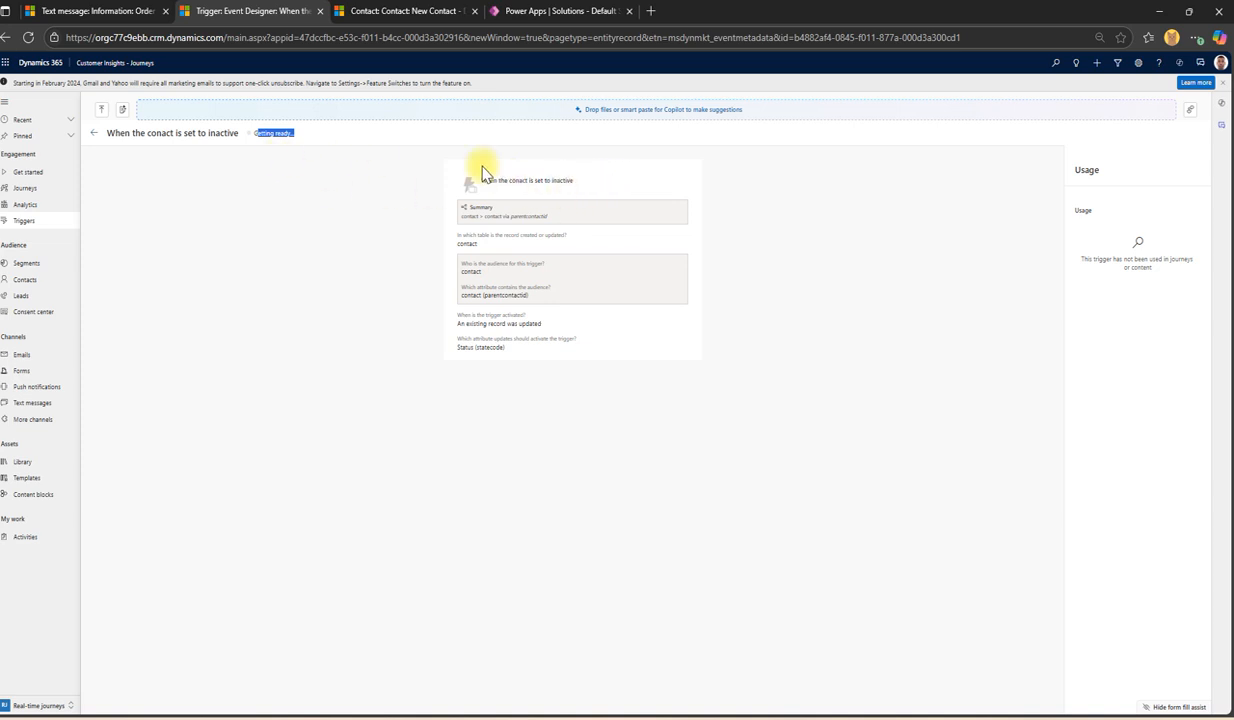
{"action": "double_click", "coordinate": [562, 181]}
{"action": "left_click", "coordinate": [500, 347]}
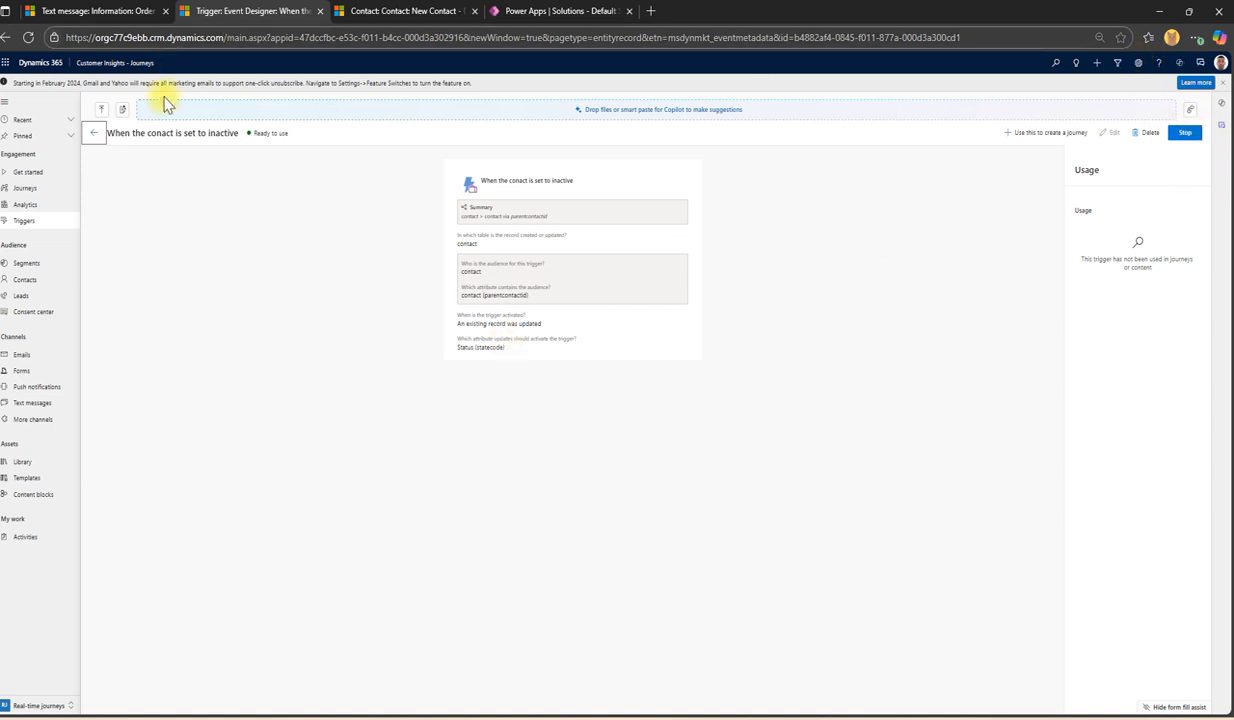
{"action": "left_click_drag", "start_coordinate": [252, 135], "coordinate": [311, 143]}
{"action": "left_click", "coordinate": [264, 135]}
{"action": "triple_click", "coordinate": [268, 135]}
{"action": "left_click", "coordinate": [258, 186]}
{"action": "left_click", "coordinate": [26, 223]}
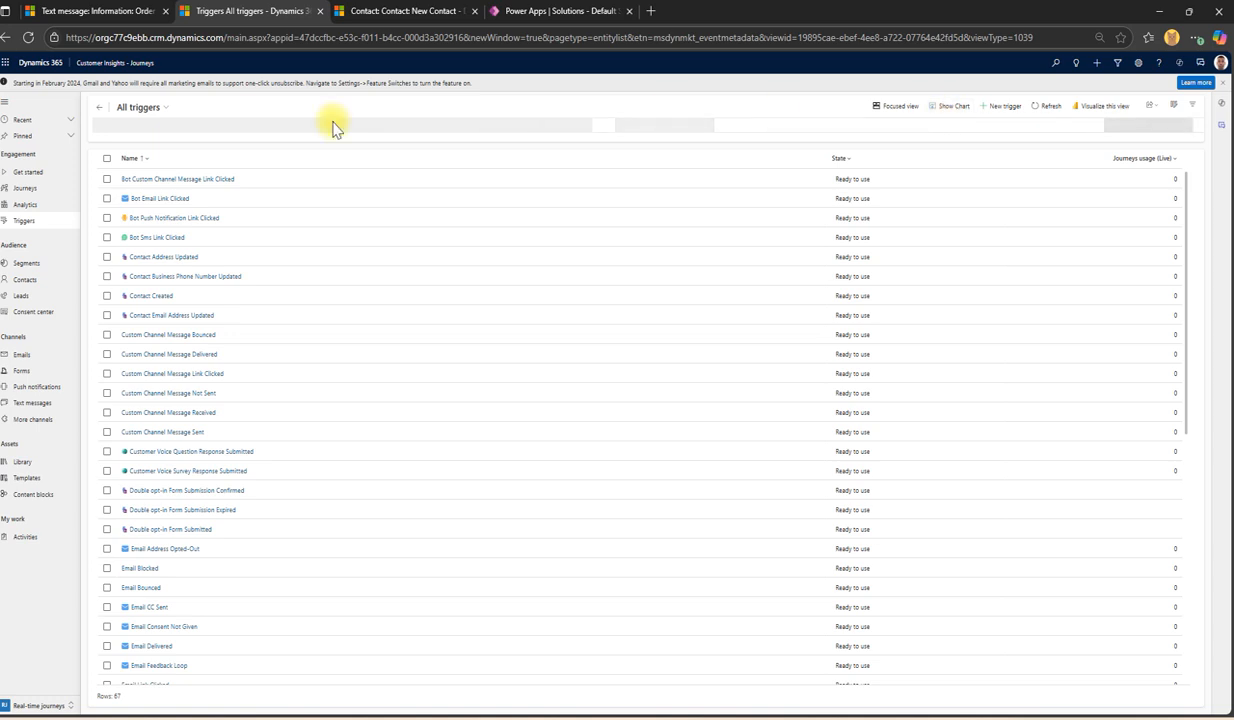
Step: Switch to the Custom triggers view and start a new trigger activated by website/app interaction
{"action": "left_click", "coordinate": [140, 107]}
{"action": "left_click", "coordinate": [152, 165]}
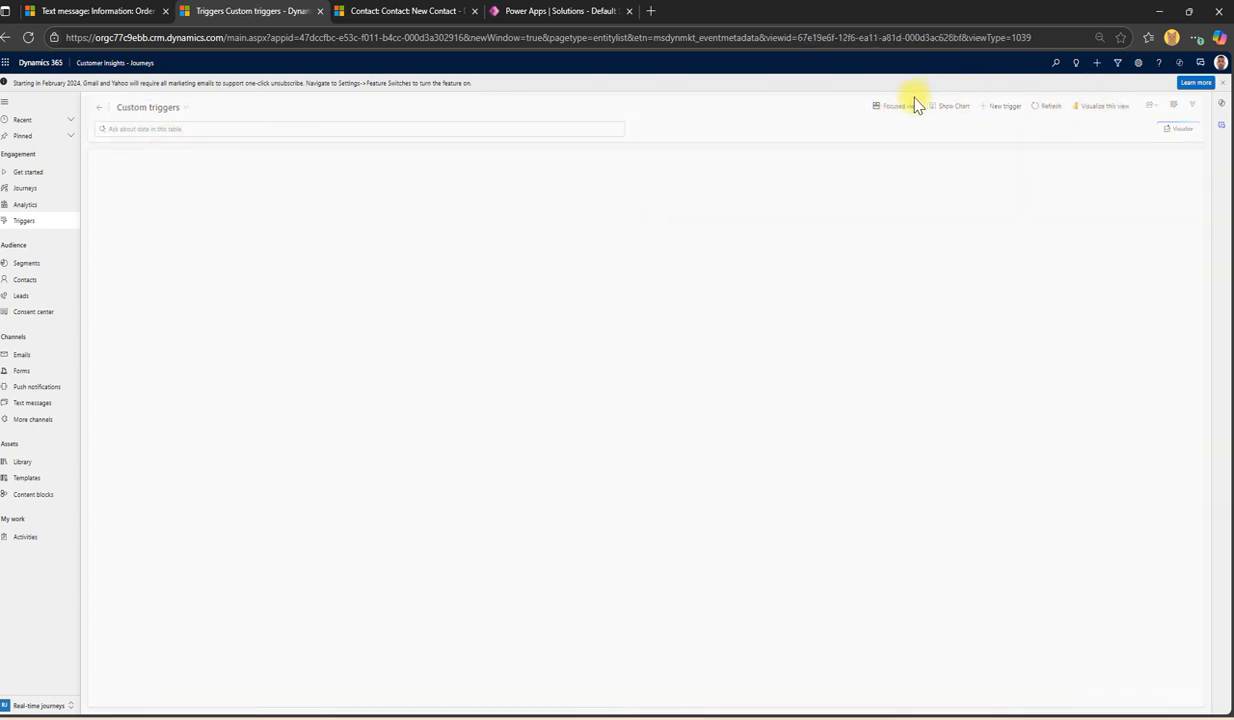
{"action": "left_click", "coordinate": [1003, 107]}
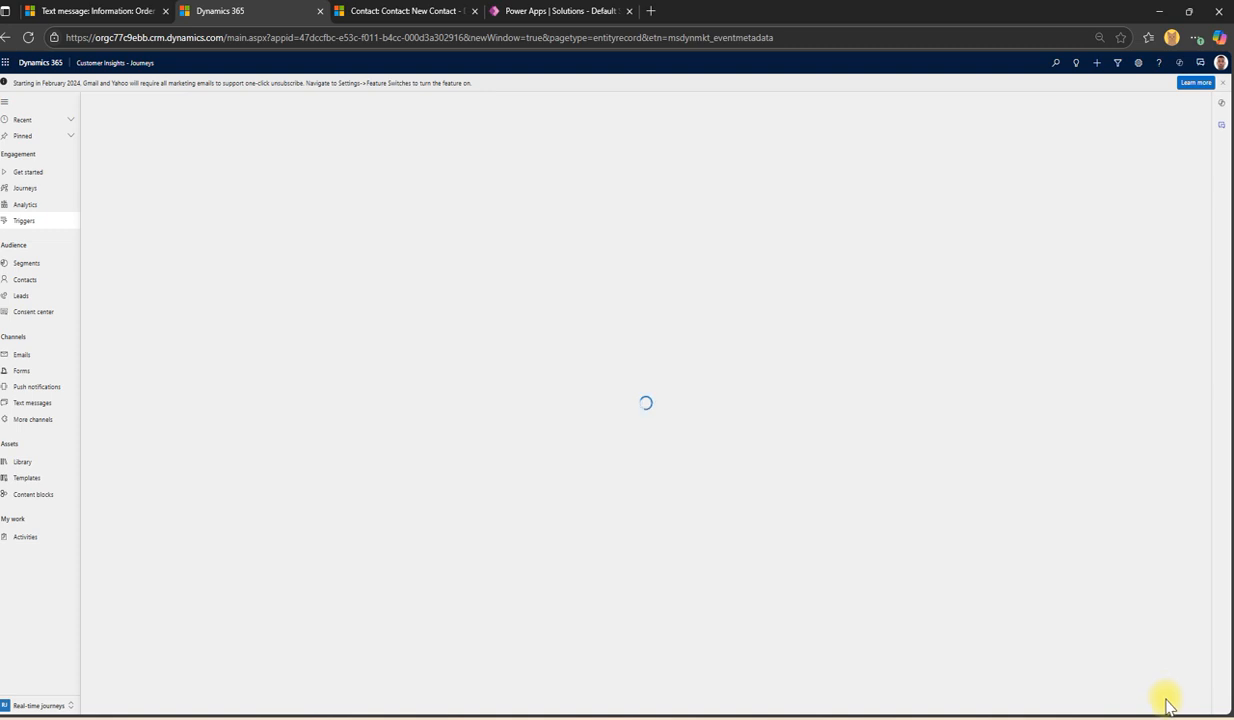
{"action": "left_click", "coordinate": [550, 280]}
{"action": "left_click", "coordinate": [574, 184]}
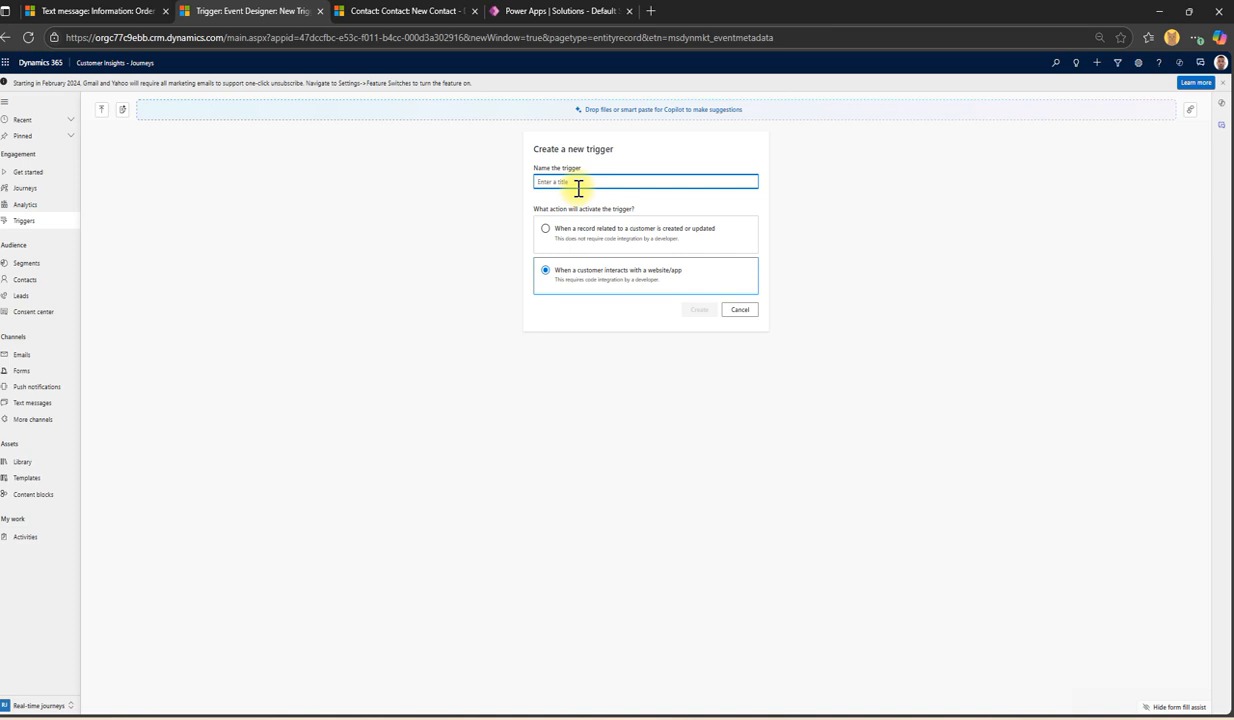
Step: Name the trigger 'When a contact form is submitted on site' and create it
{"action": "type", "text": "W"}
{"action": "type", "text": "r w"}
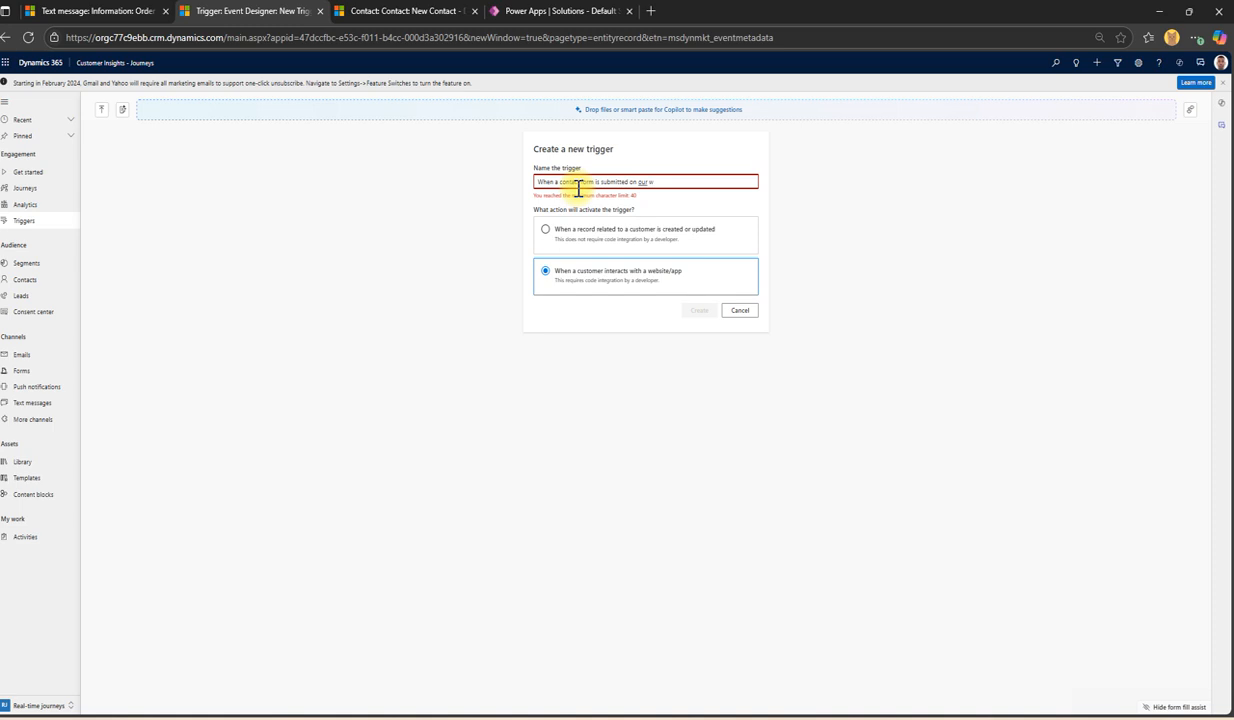
{"action": "key", "text": "BackSpace"}
{"action": "key", "text": "BackSpace"}
{"action": "key", "text": "BackSpace"}
{"action": "type", "text": "webs"}
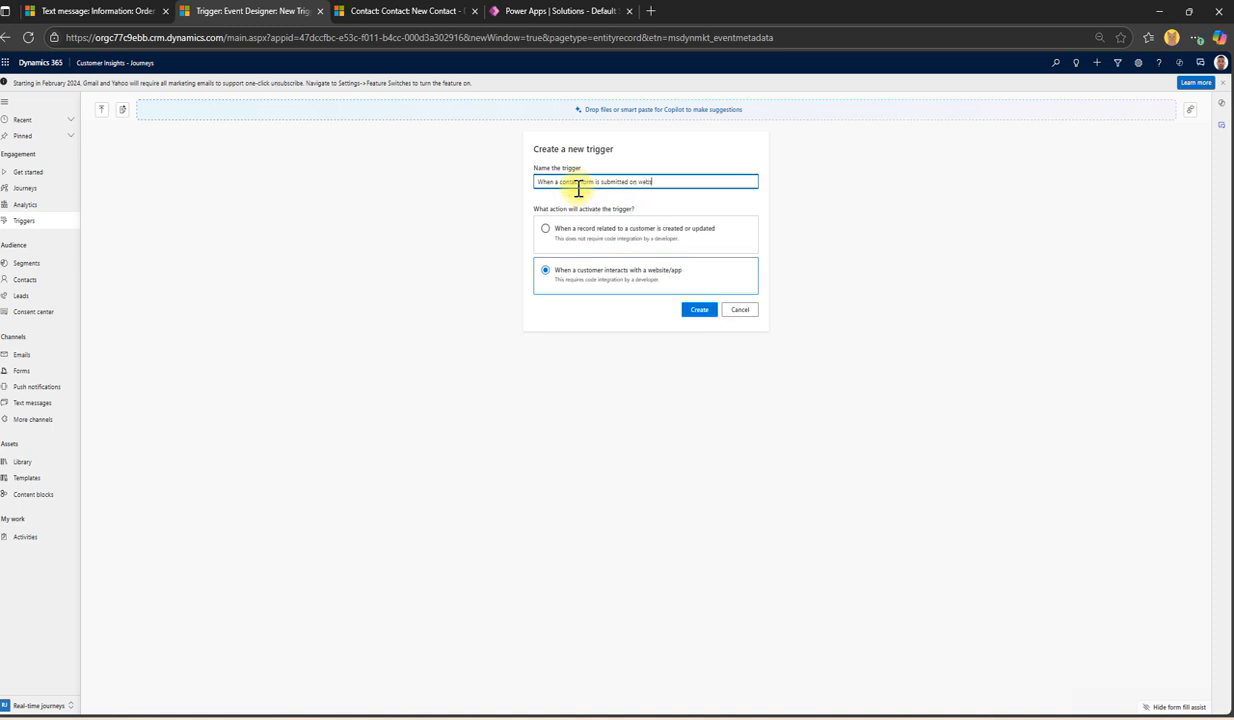
{"action": "type", "text": "i"}
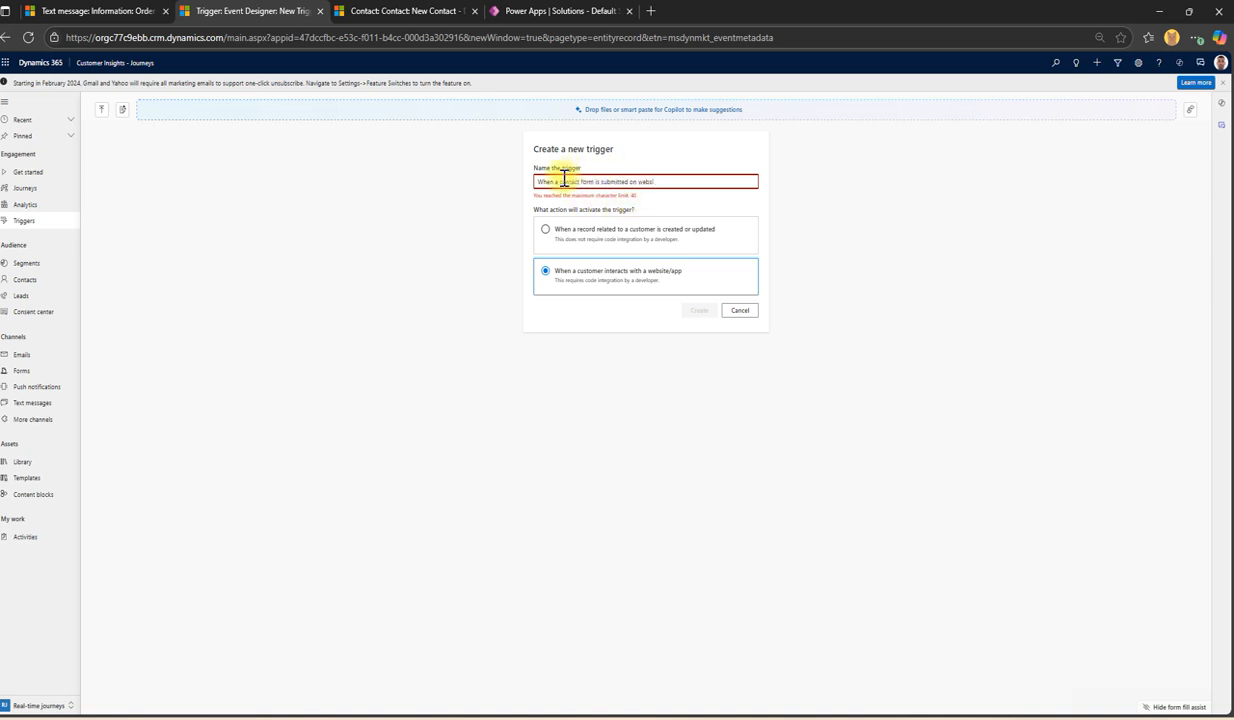
{"action": "key", "text": "BackSpace"}
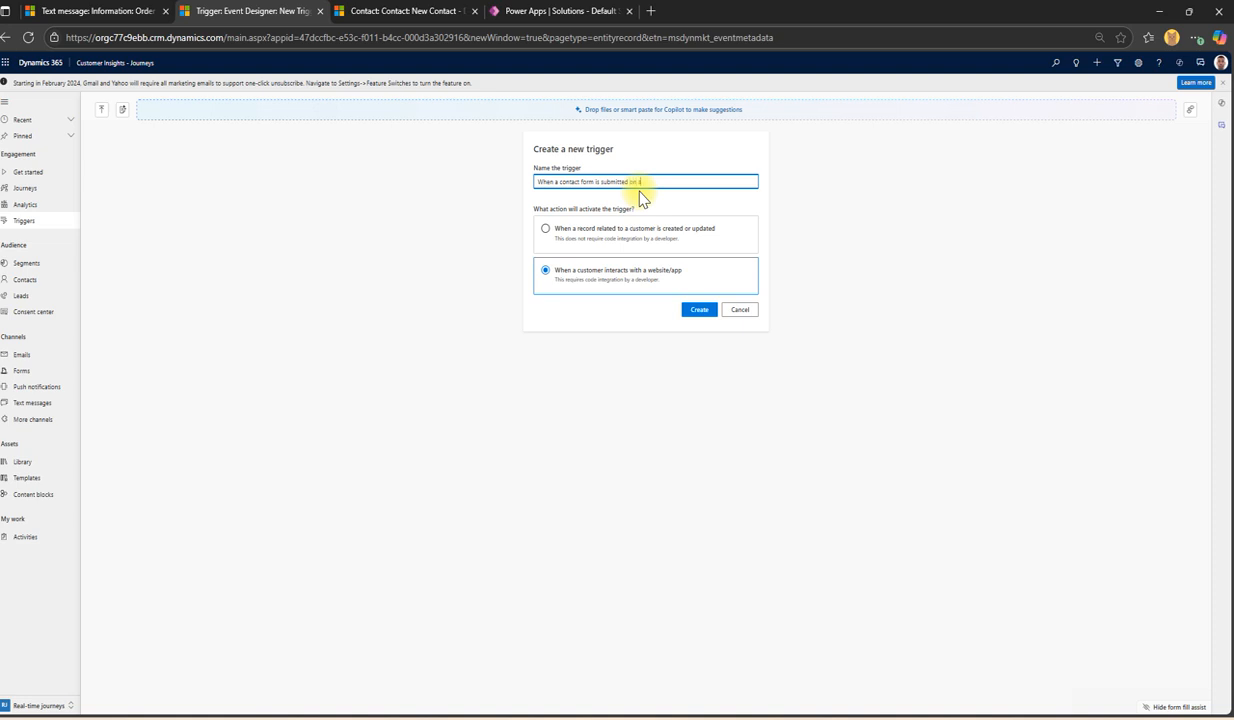
{"action": "left_click", "coordinate": [699, 310]}
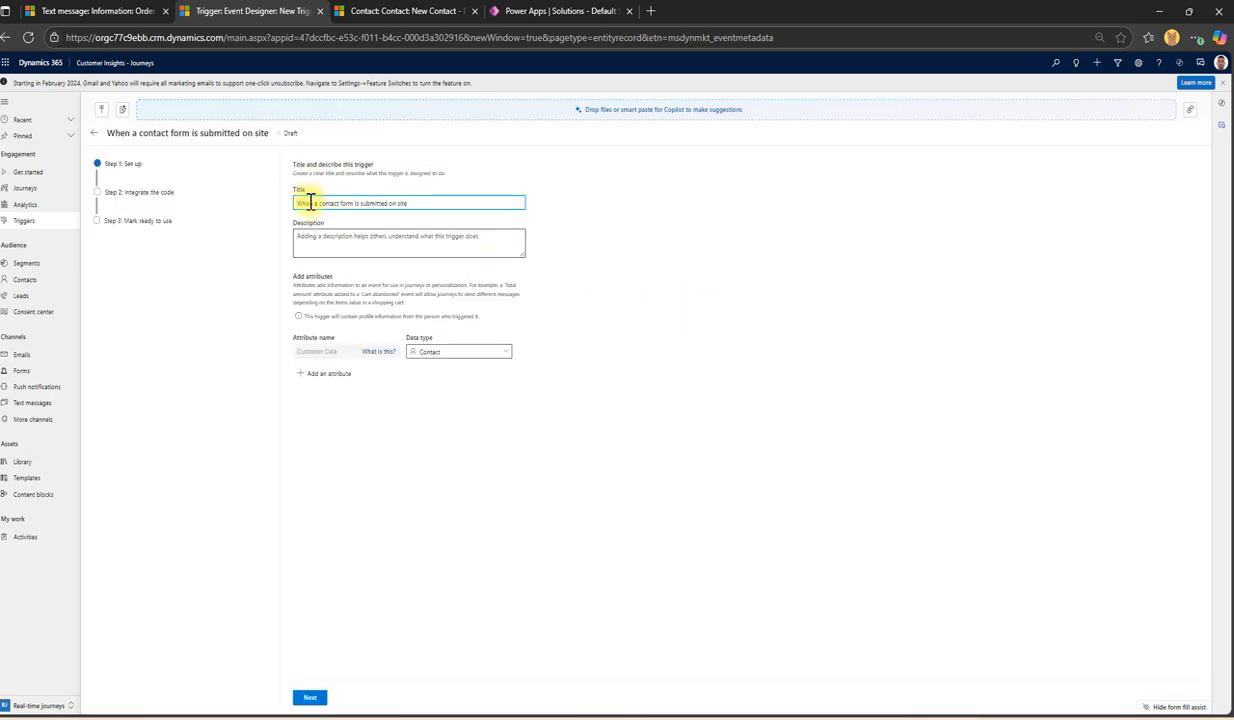
Step: Describe the trigger as emailing the contact when a form is submitted on XYZ LTD
{"action": "left_click", "coordinate": [327, 238]}
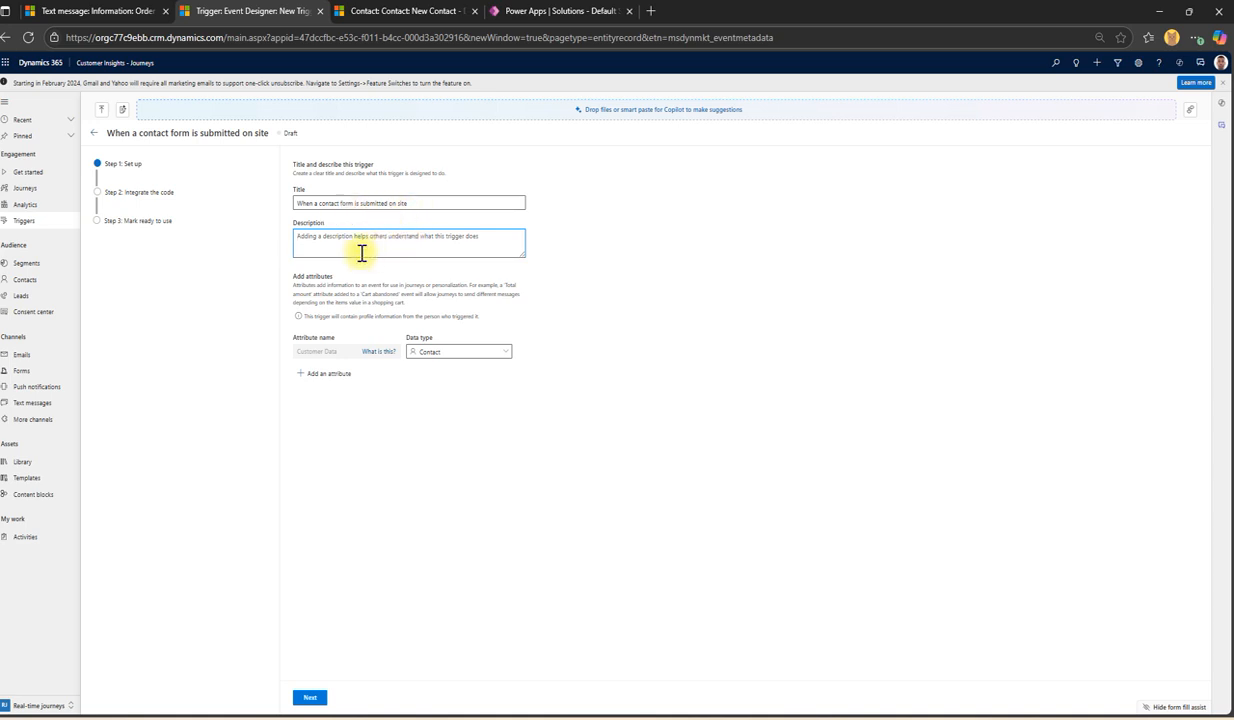
{"action": "left_click", "coordinate": [327, 240]}
{"action": "type", "text": "Whe"}
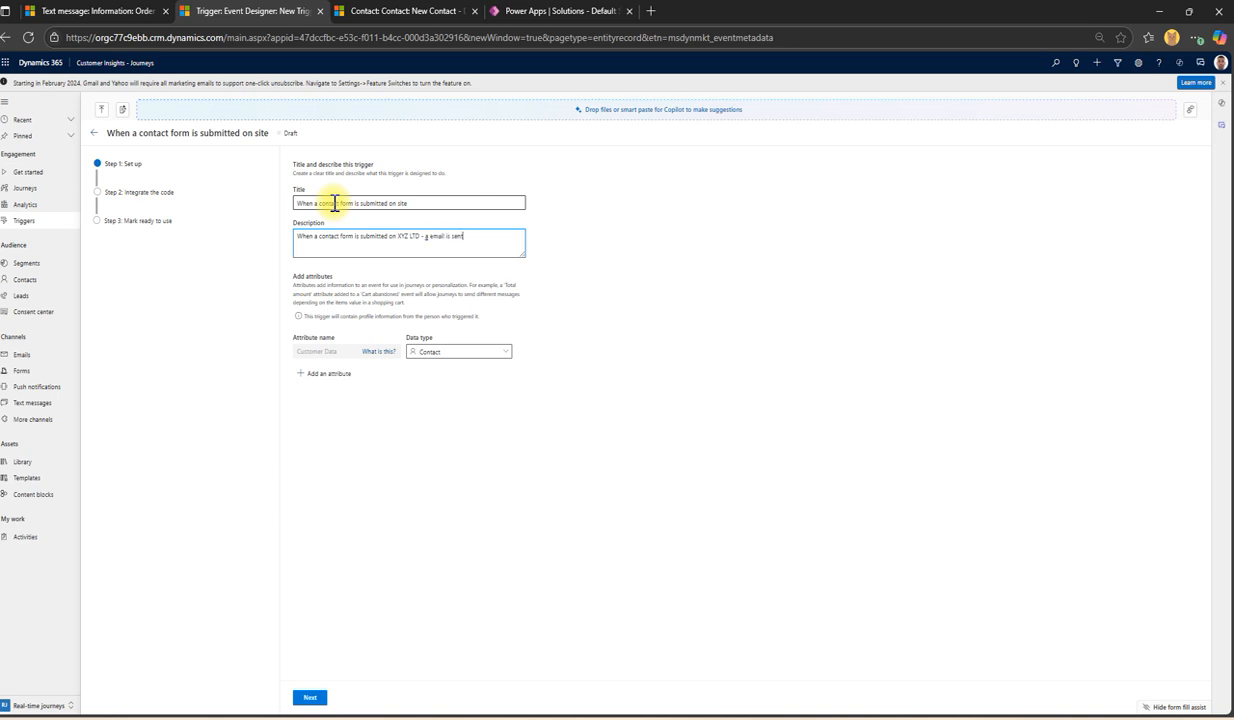
{"action": "type", "text": "to the contact."}
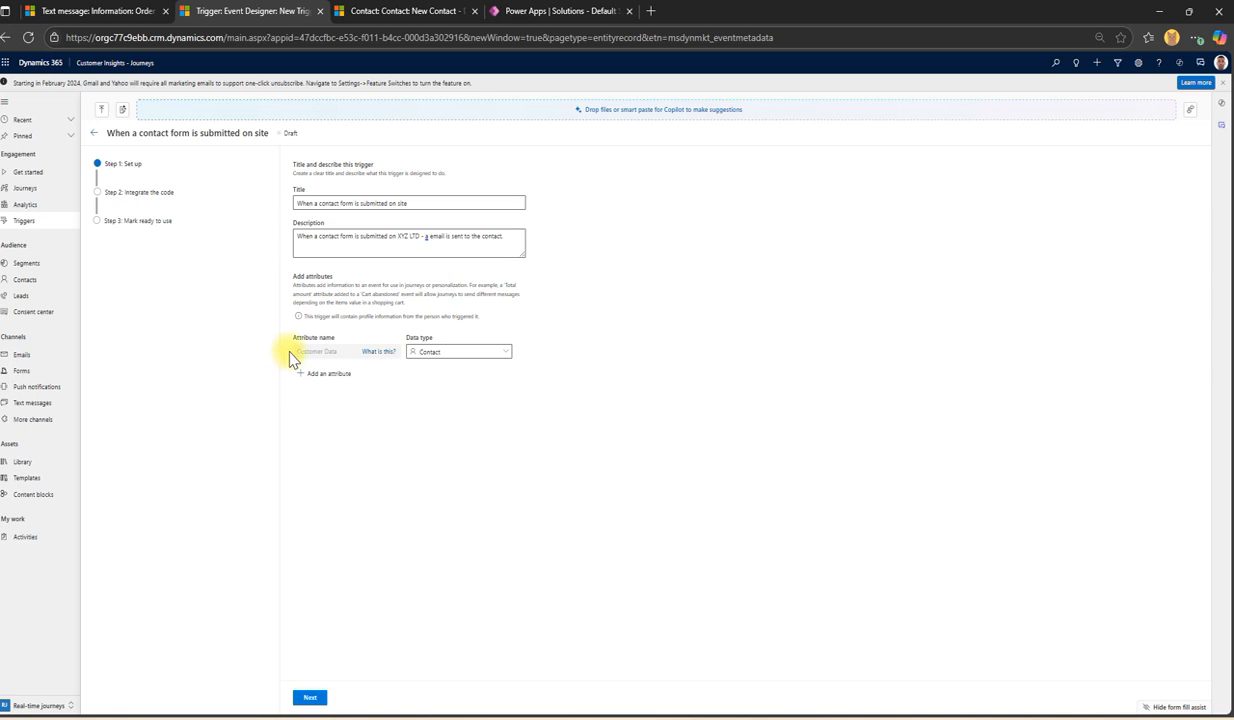
Step: Keep Contact as the customer data type and add the Contact name and Email of the contact attributes
{"action": "left_click", "coordinate": [443, 355]}
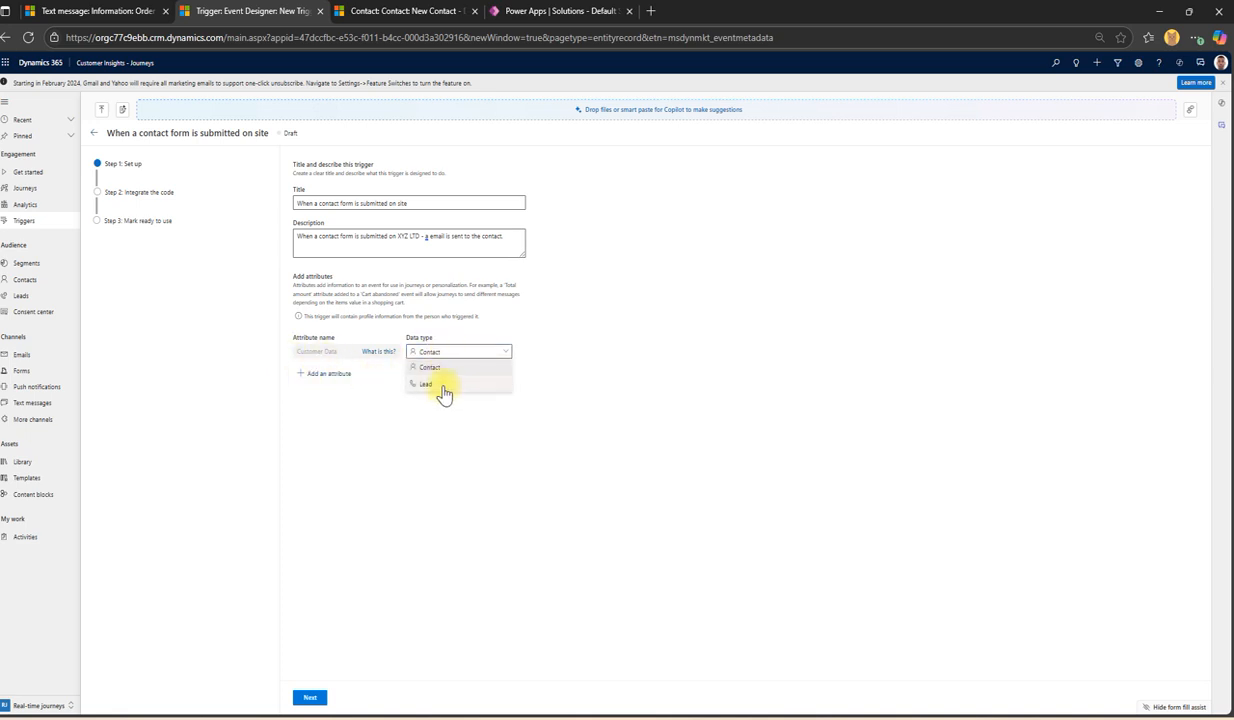
{"action": "left_click", "coordinate": [421, 314]}
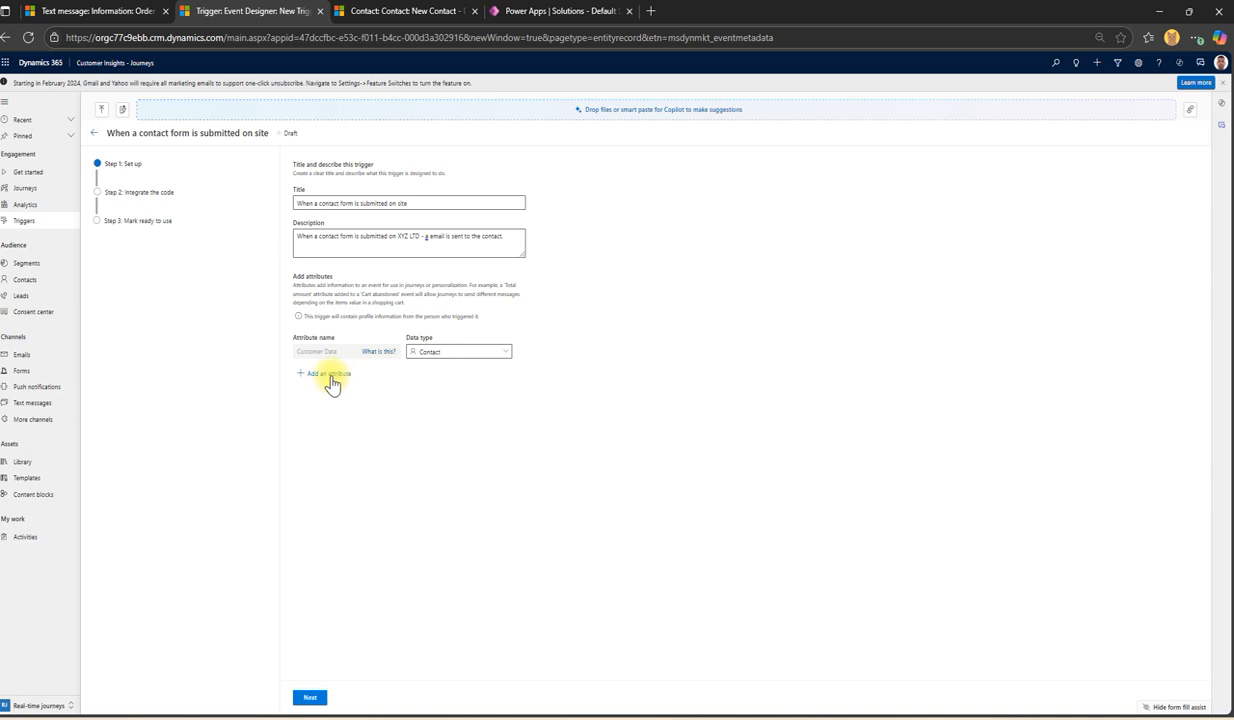
{"action": "left_click", "coordinate": [328, 374]}
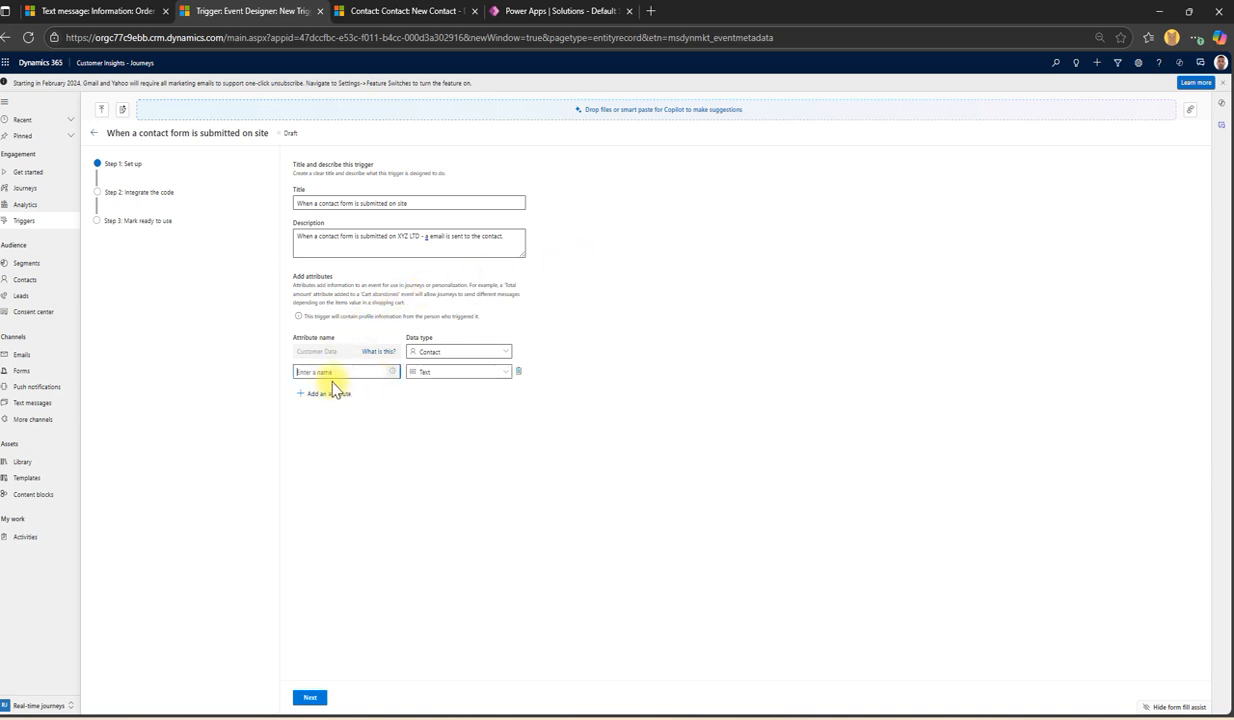
{"action": "type", "text": "Contact name"}
{"action": "left_click", "coordinate": [428, 374]}
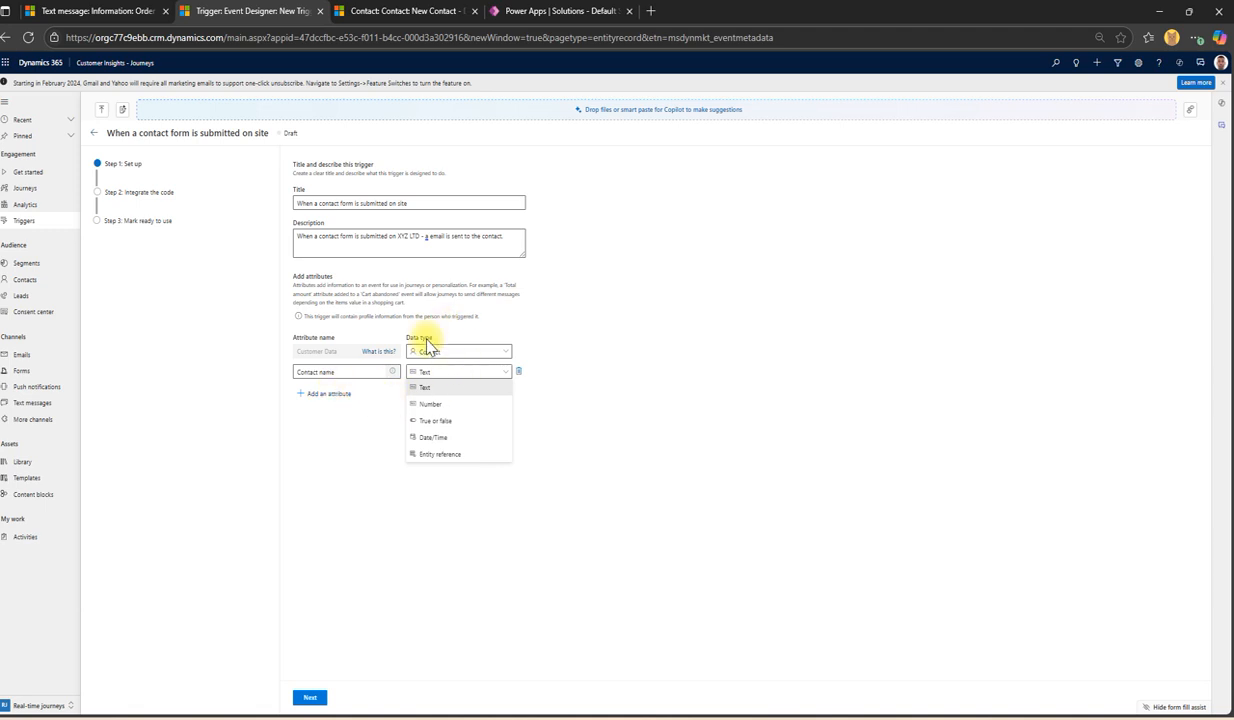
{"action": "left_click", "coordinate": [333, 394]}
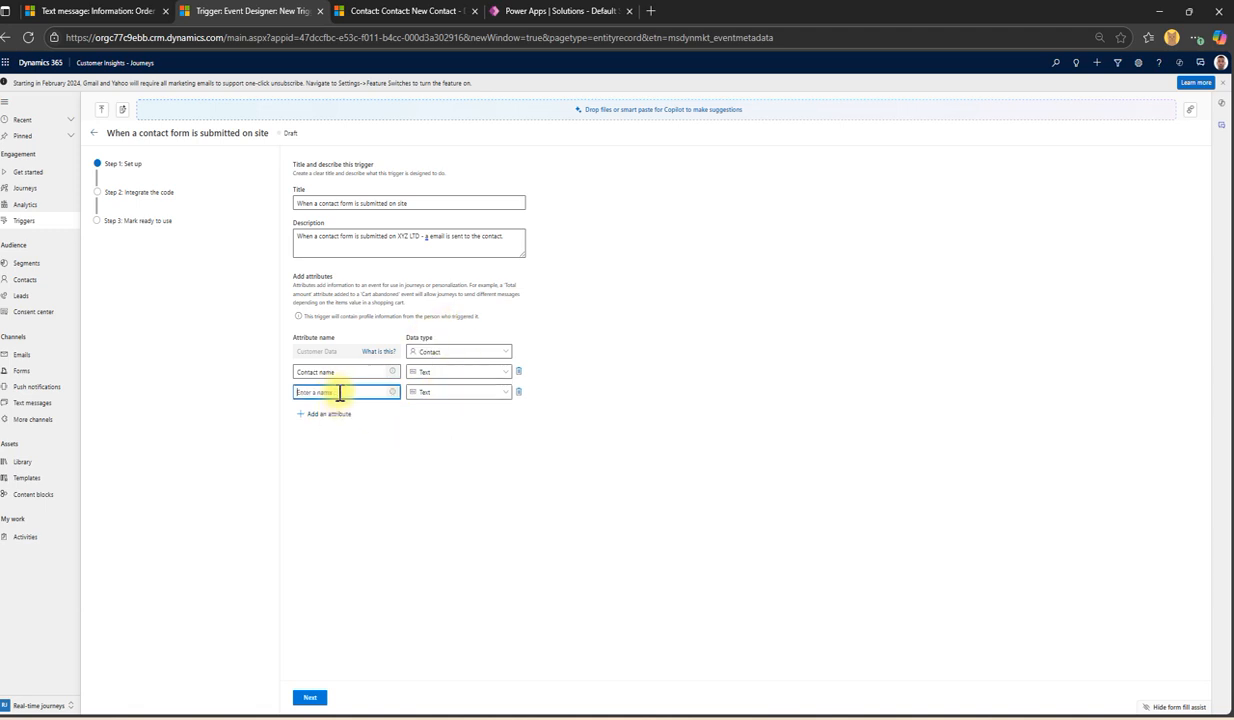
{"action": "type", "text": "Email of the contact"}
Step: Add a Time of submission attribute of type Date/Time and a Description attribute
{"action": "left_click", "coordinate": [345, 421]}
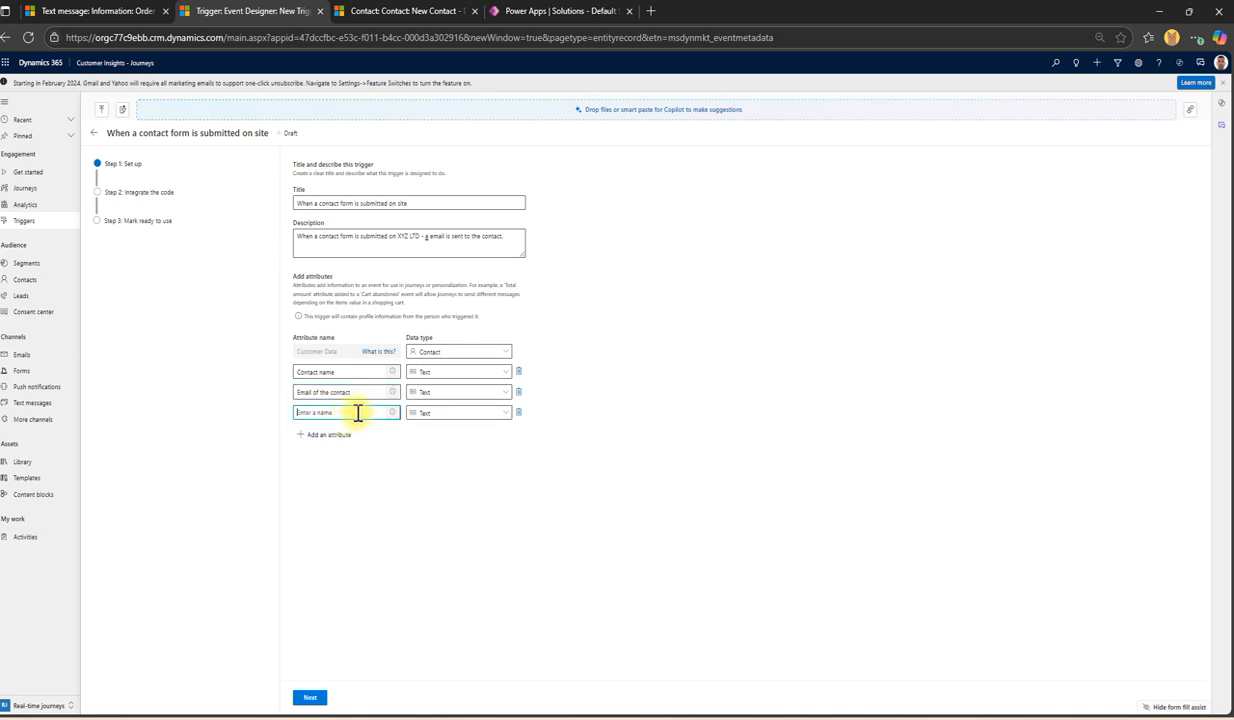
{"action": "type", "text": "Time of submission"}
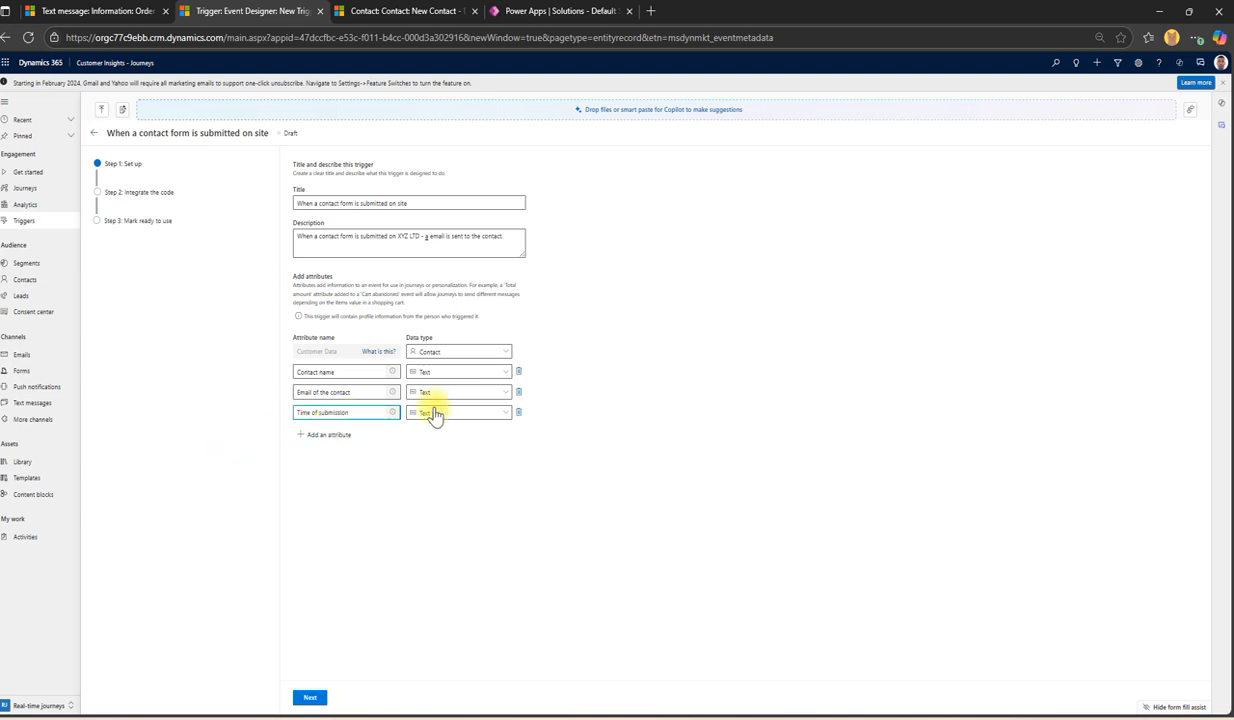
{"action": "left_click", "coordinate": [468, 413]}
{"action": "left_click", "coordinate": [480, 481]}
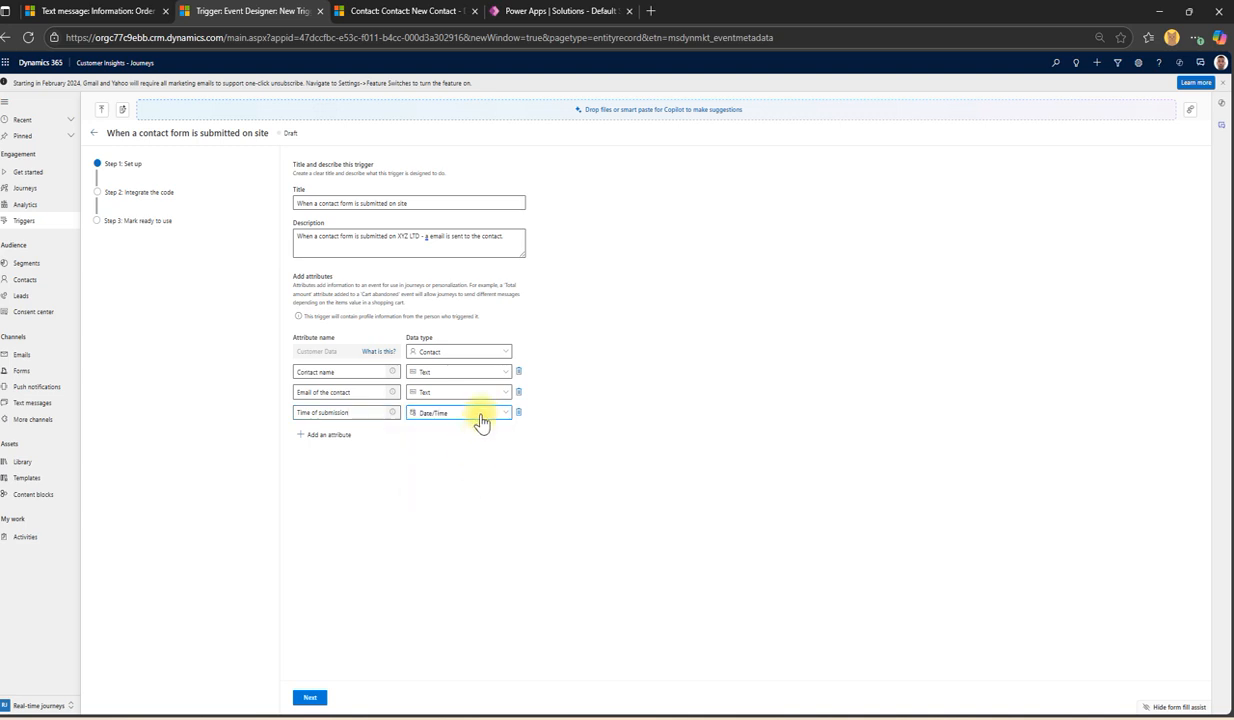
{"action": "left_click", "coordinate": [322, 435]}
{"action": "left_click", "coordinate": [345, 433]}
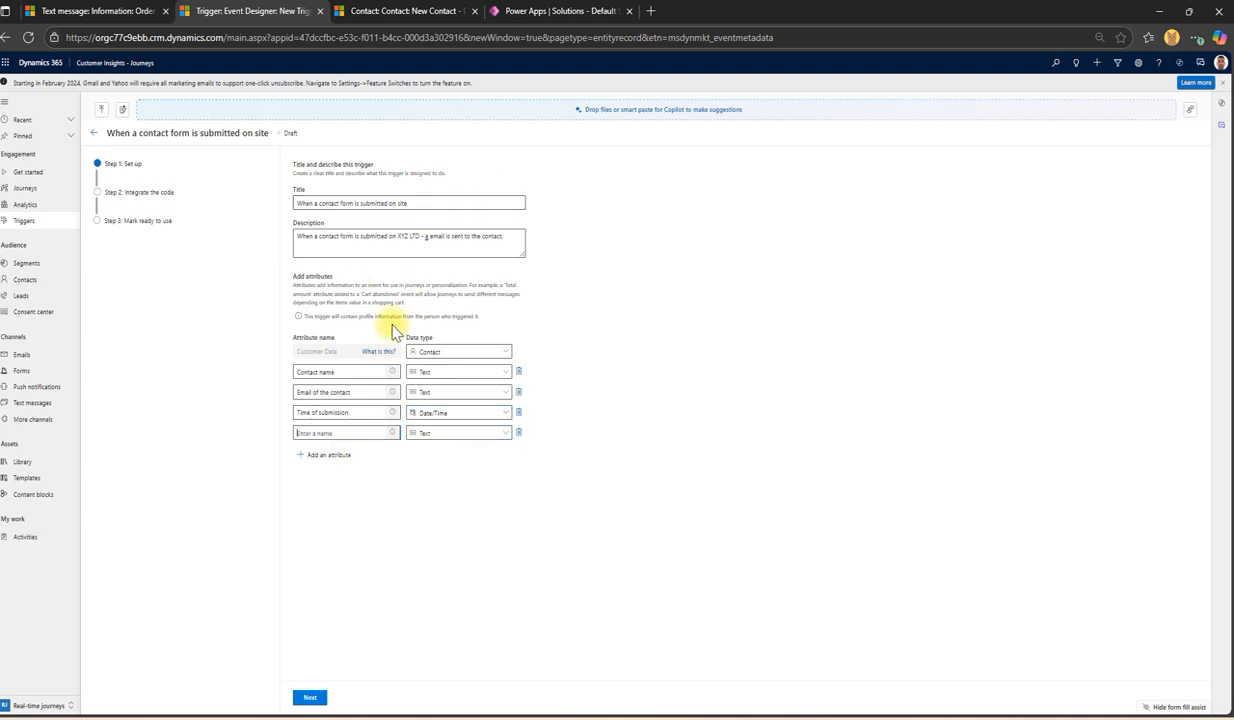
{"action": "type", "text": "Description"}
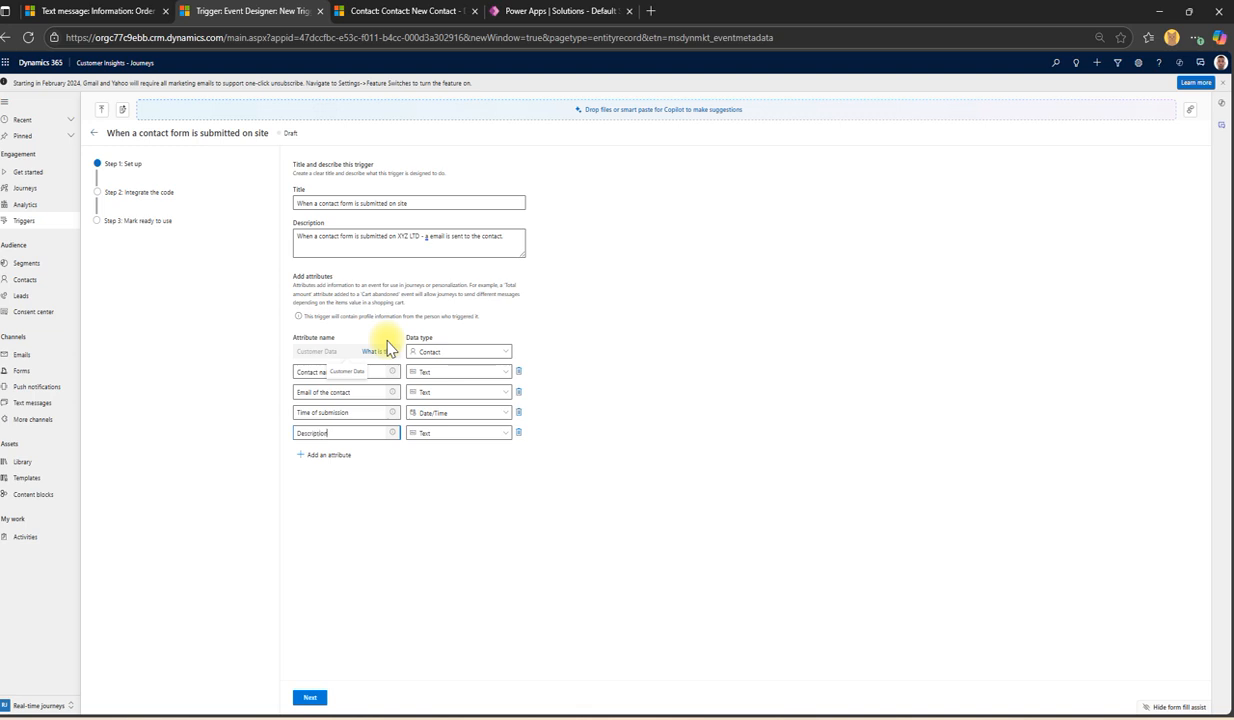
{"action": "key", "text": "Tab"}
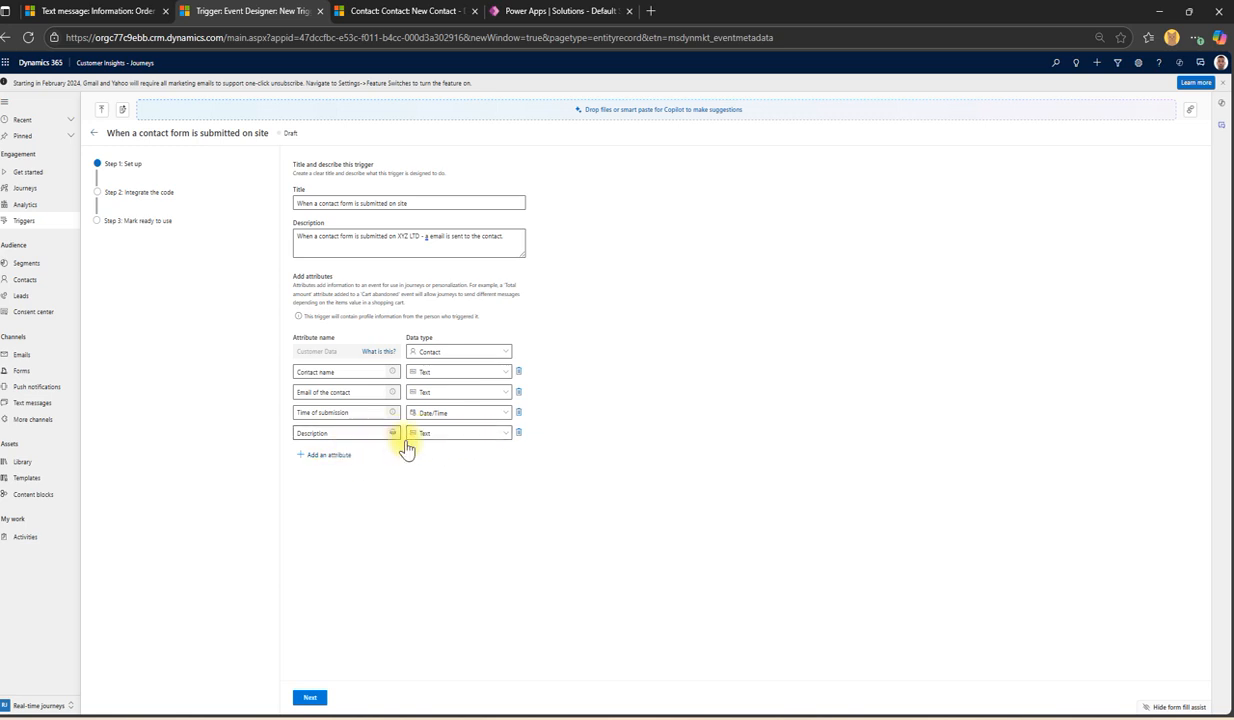
Step: Edit the description to read 'send an email to website admin for lead'
{"action": "left_click", "coordinate": [425, 240]}
{"action": "left_click_drag", "start_coordinate": [504, 241], "coordinate": [423, 245]}
{"action": "key", "text": "BackSpace"}
{"action": "type", "text": "an"}
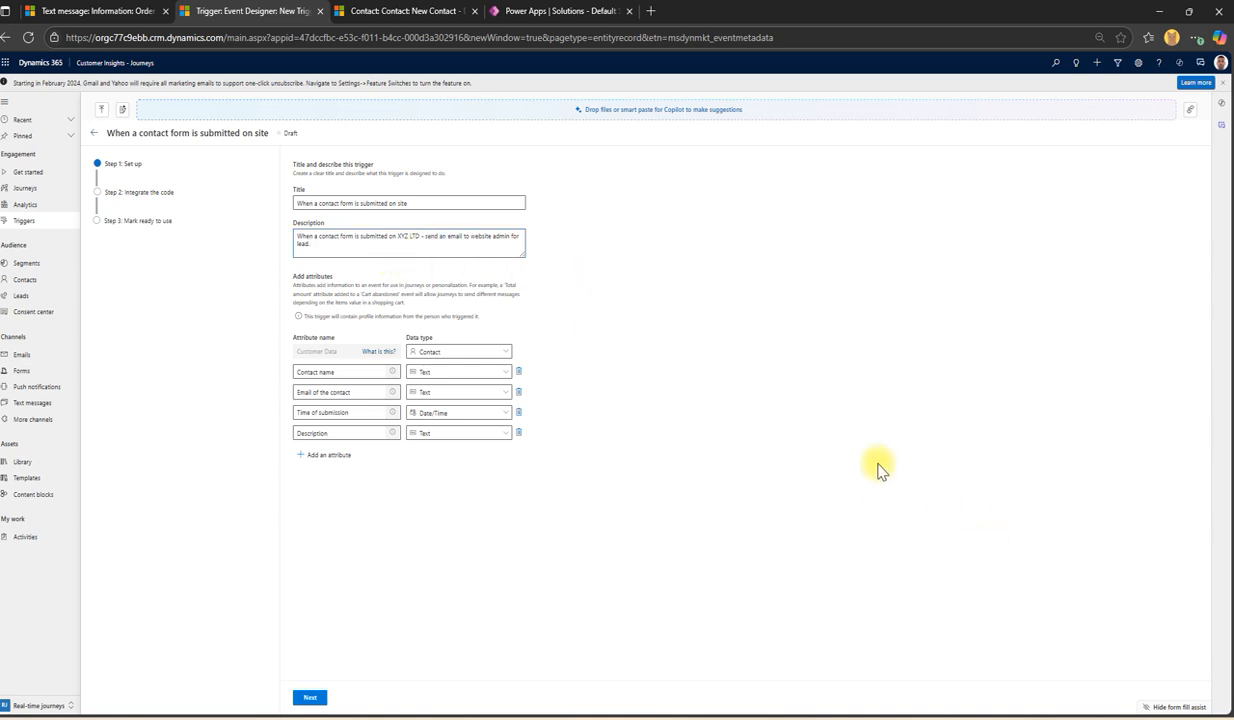
Step: Advance past the code-integration step to the final step and mark the trigger Ready to use
{"action": "left_click", "coordinate": [310, 700]}
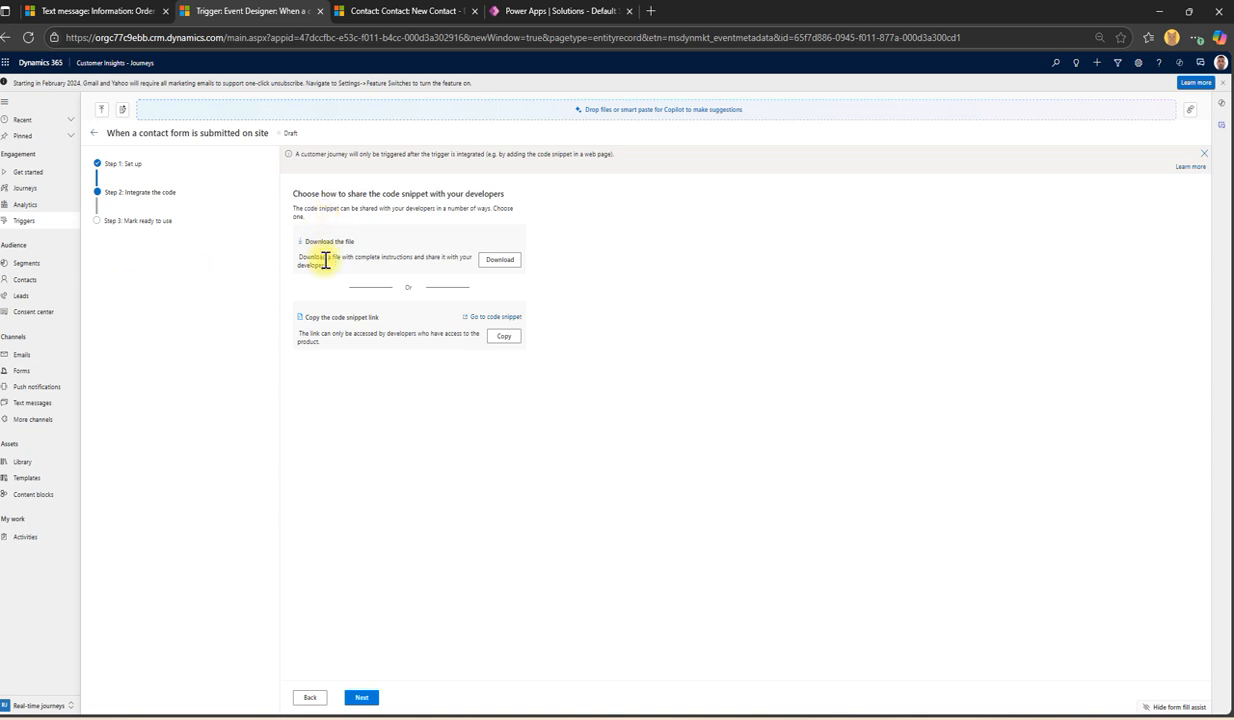
{"action": "left_click", "coordinate": [365, 695]}
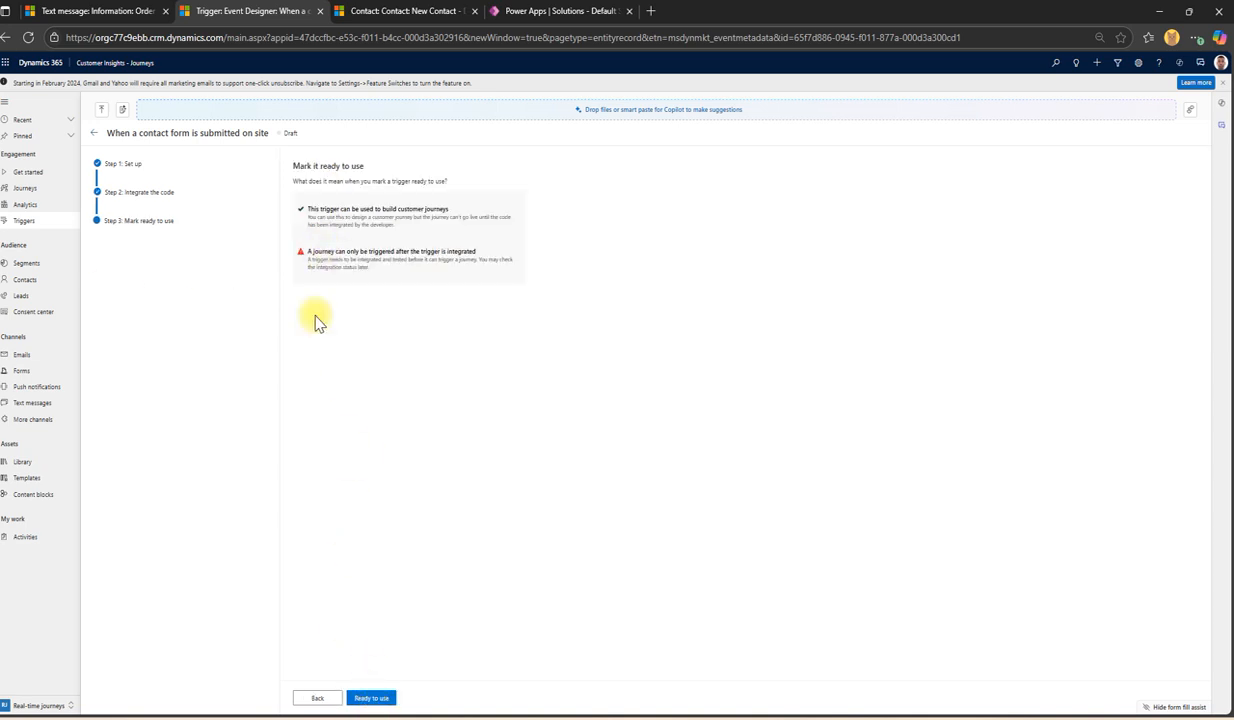
{"action": "left_click", "coordinate": [320, 698]}
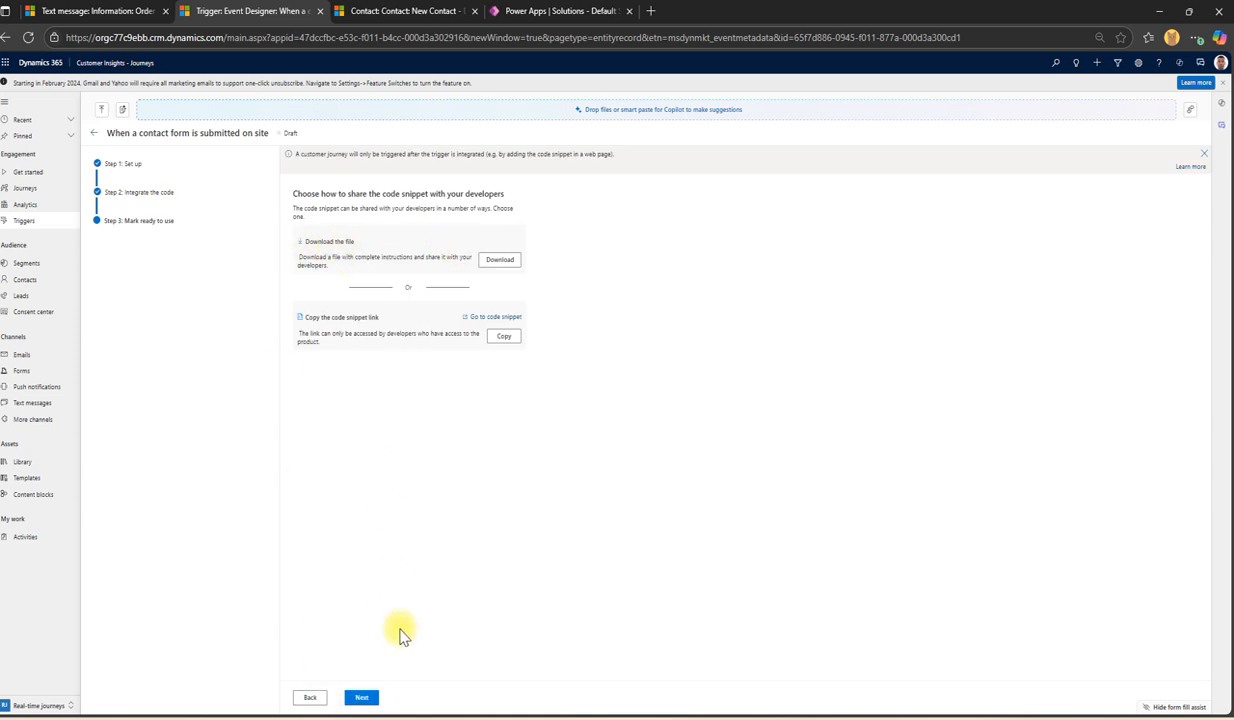
{"action": "left_click", "coordinate": [362, 697]}
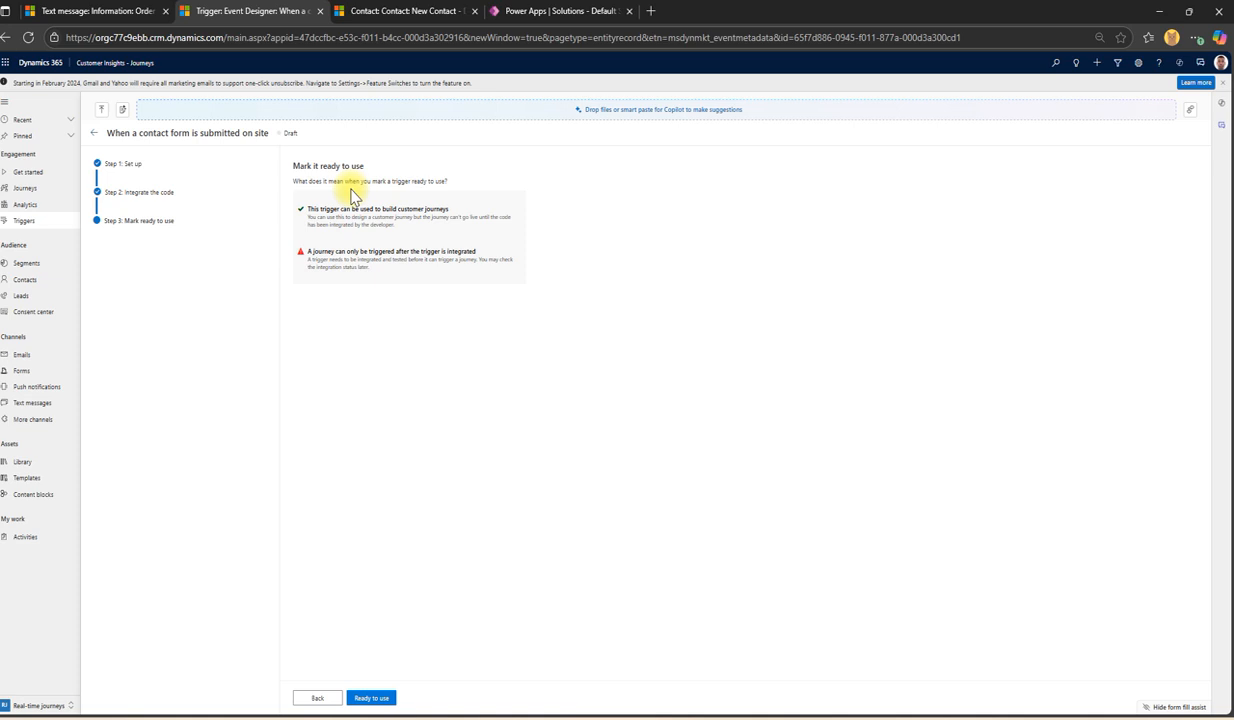
{"action": "left_click", "coordinate": [371, 698]}
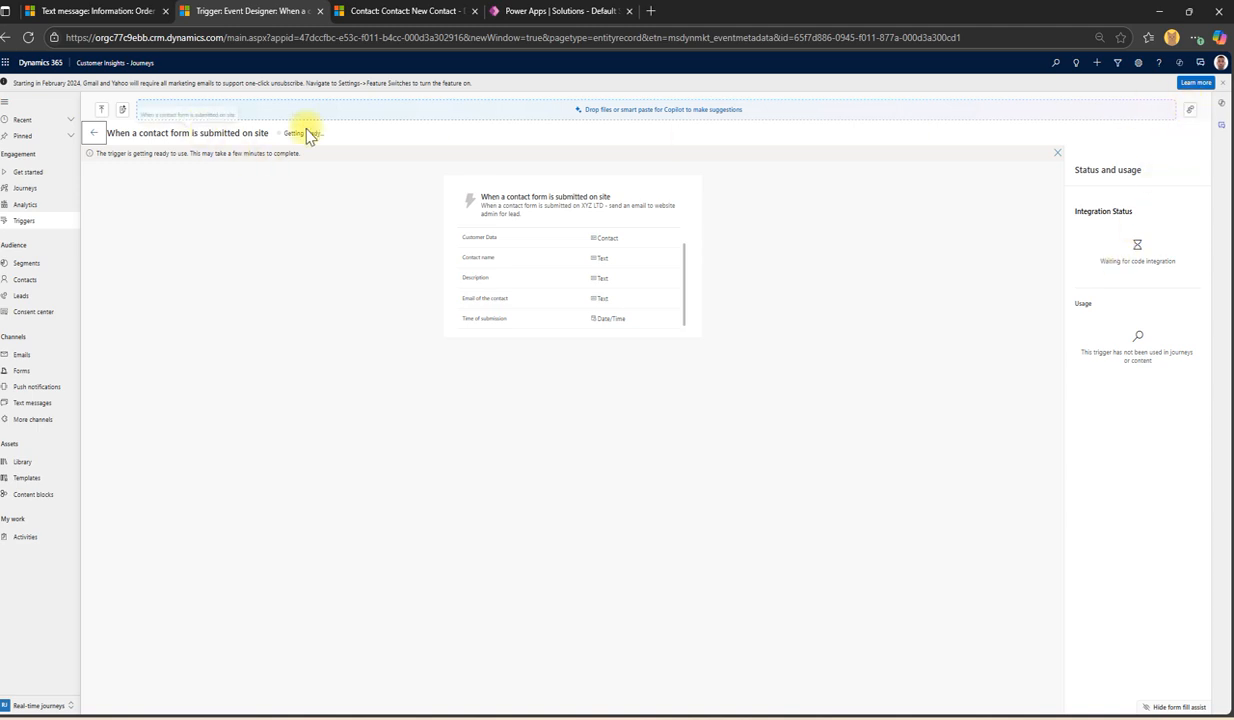
Step: Once the trigger shows Ready to use, open 'Go to code snippet' in a new tab
{"action": "left_click_drag", "start_coordinate": [294, 134], "coordinate": [377, 138]}
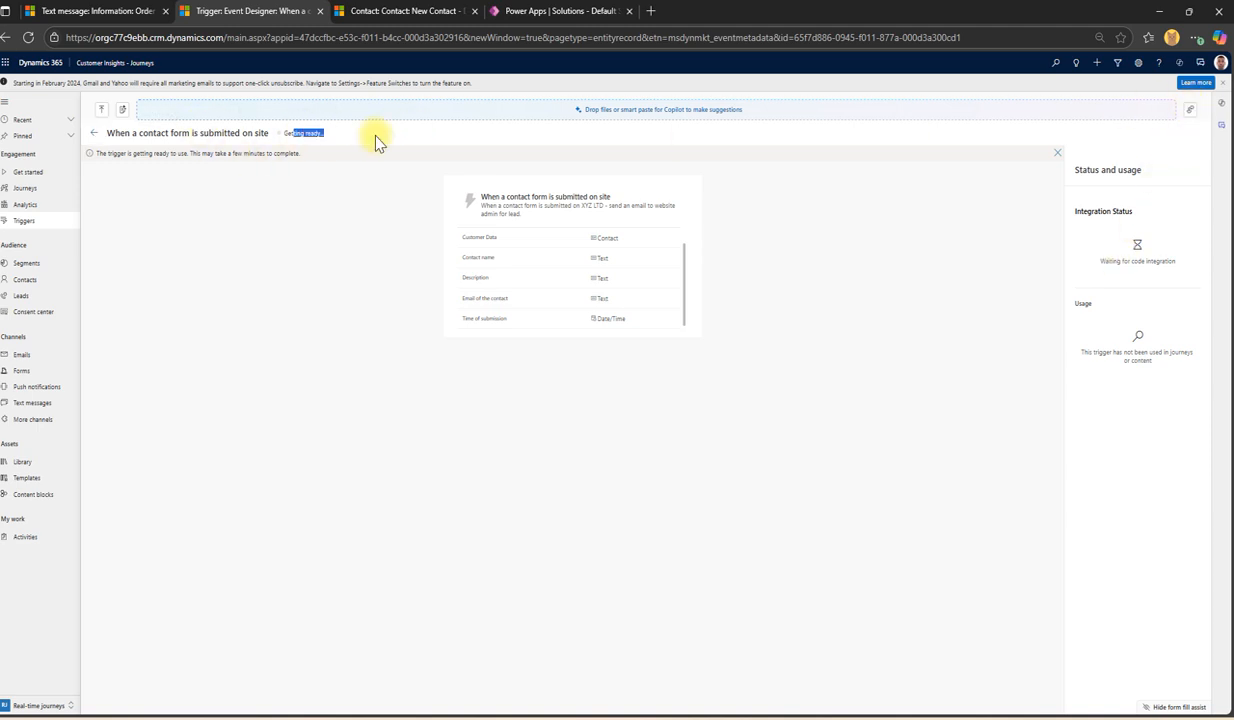
{"action": "left_click", "coordinate": [316, 140]}
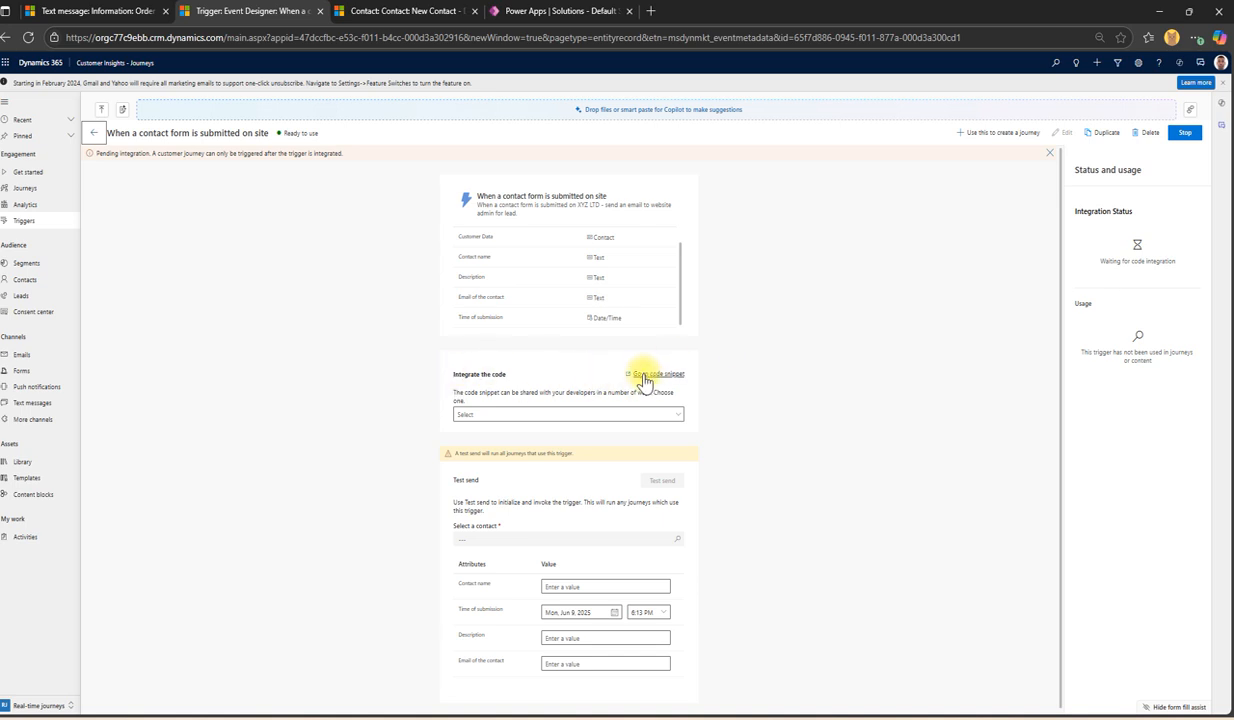
{"action": "left_click", "coordinate": [641, 375]}
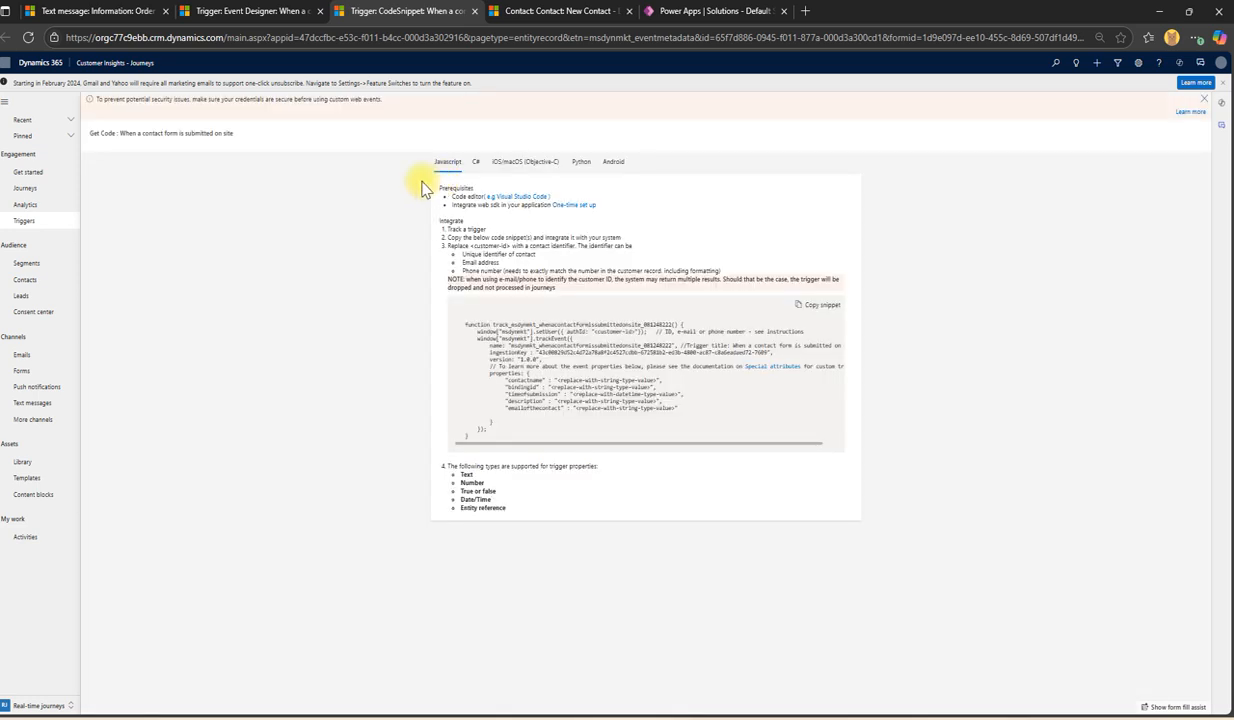
Step: View the snippet in C#, Javascript, iOS/macOS and Android, then close the CodeSnippet tab
{"action": "left_click", "coordinate": [476, 163]}
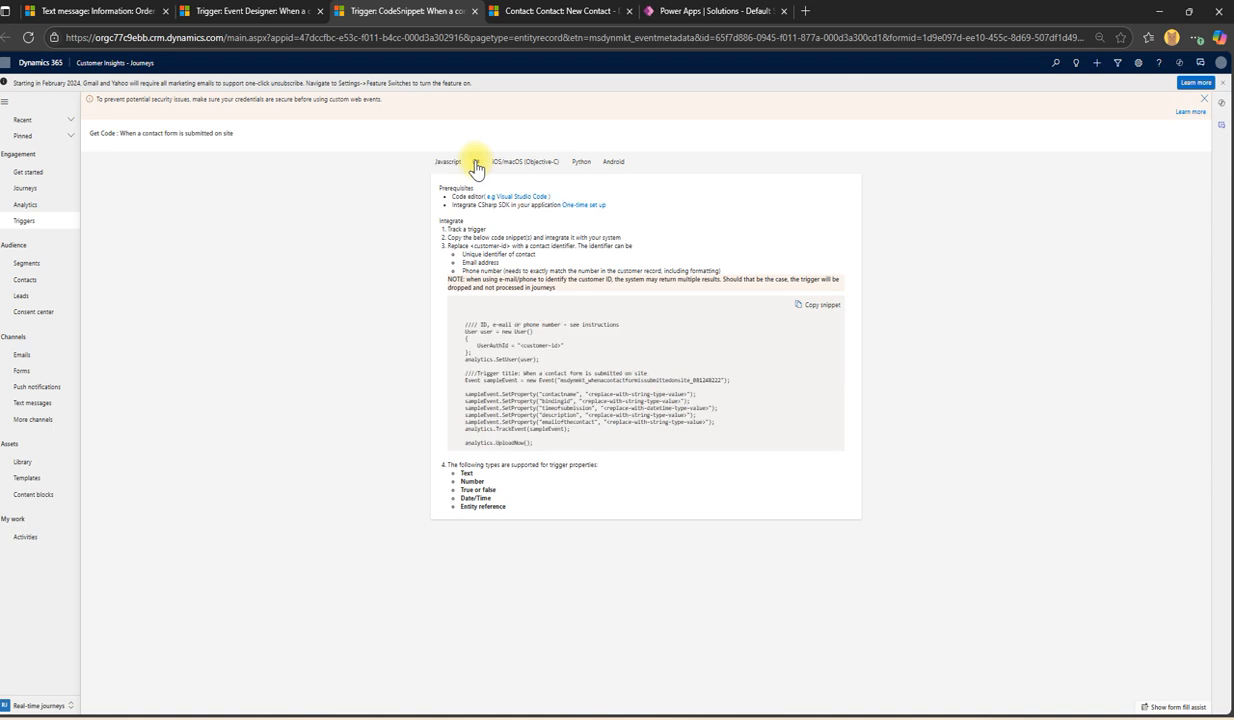
{"action": "left_click", "coordinate": [443, 161]}
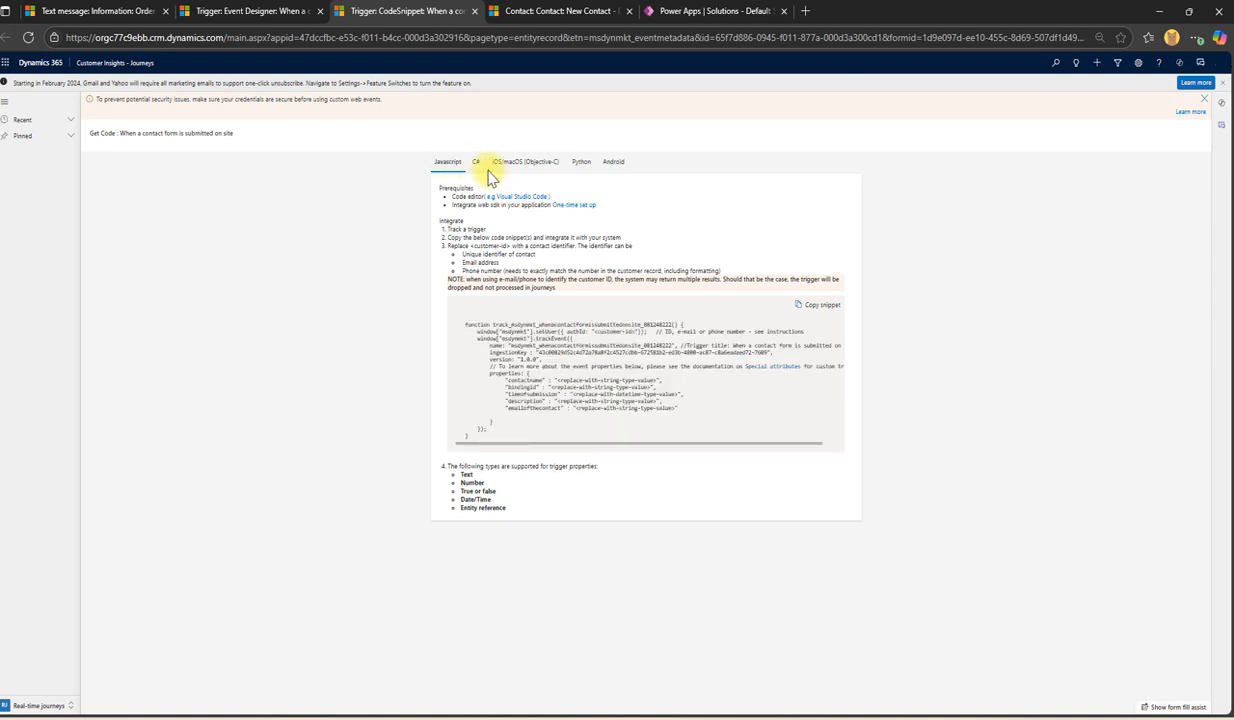
{"action": "left_click", "coordinate": [498, 168]}
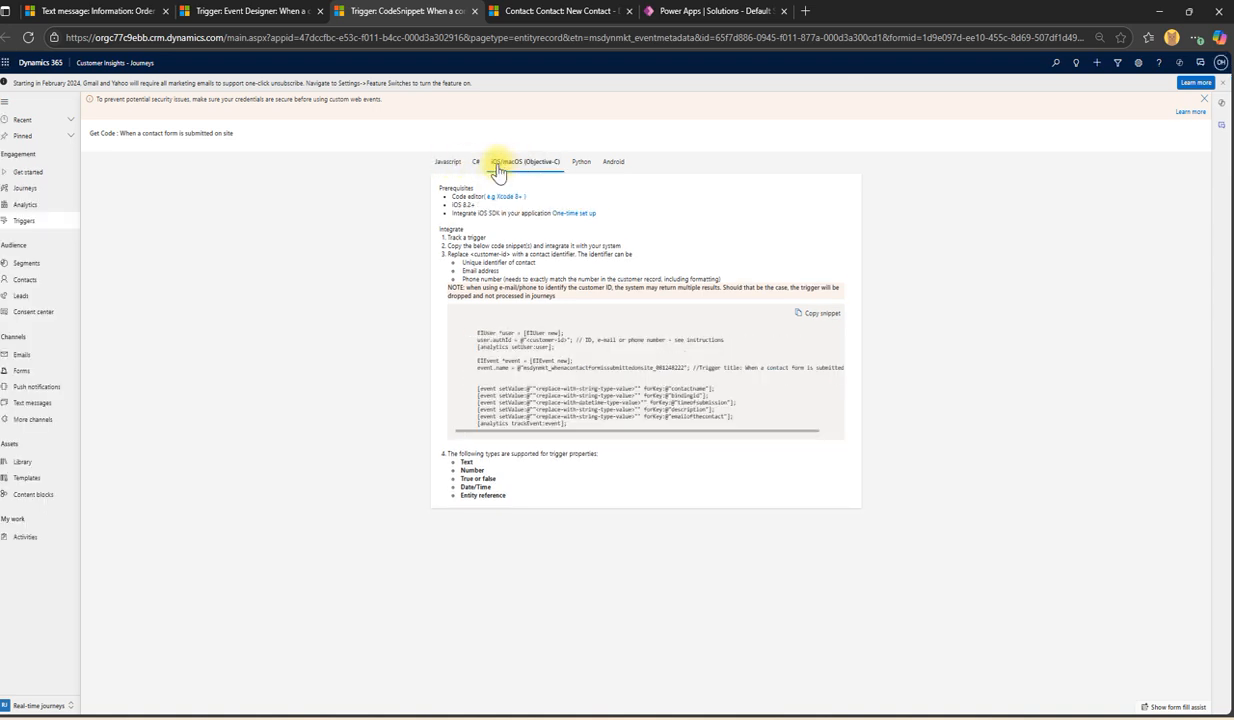
{"action": "left_click", "coordinate": [612, 164]}
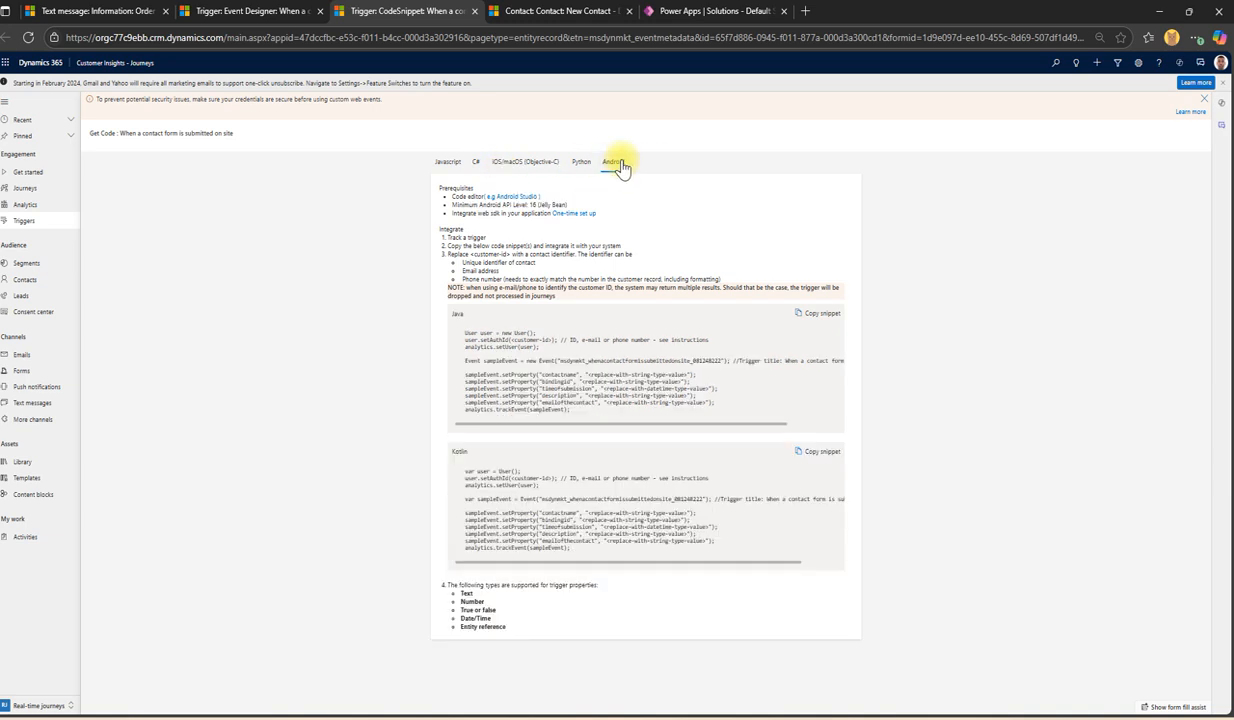
{"action": "left_click", "coordinate": [474, 11]}
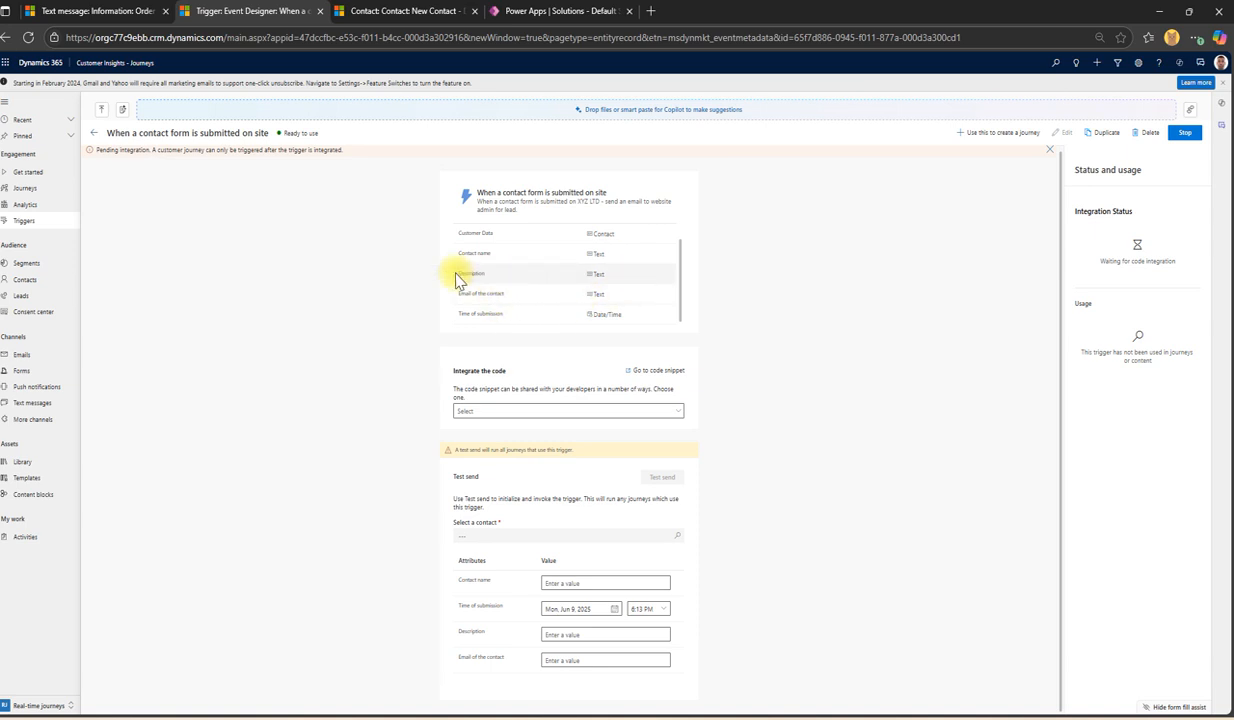
Step: Scroll the attribute card, click the Contact name test field, then open Triggers (88 rows)
{"action": "scroll", "coordinate": [476, 255], "scroll_direction": "up", "scroll_amount": 1}
{"action": "scroll", "coordinate": [593, 315], "scroll_direction": "down", "scroll_amount": 2}
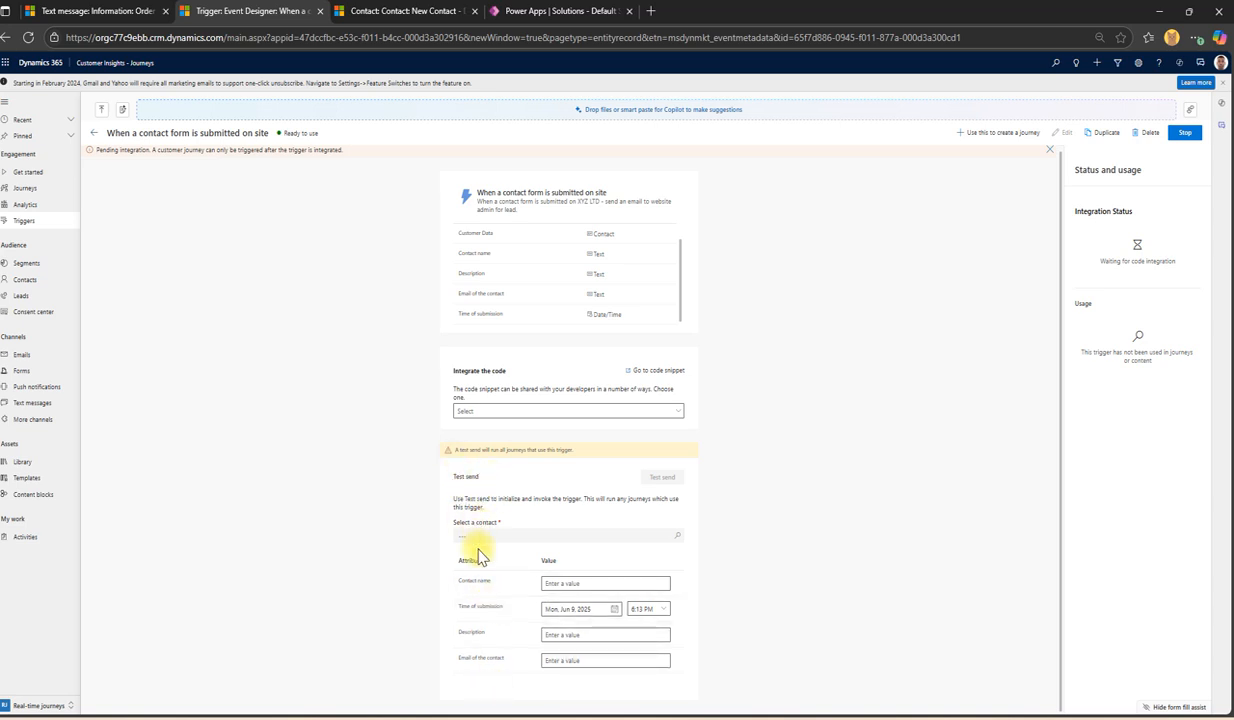
{"action": "left_click_drag", "start_coordinate": [449, 522], "coordinate": [507, 528]}
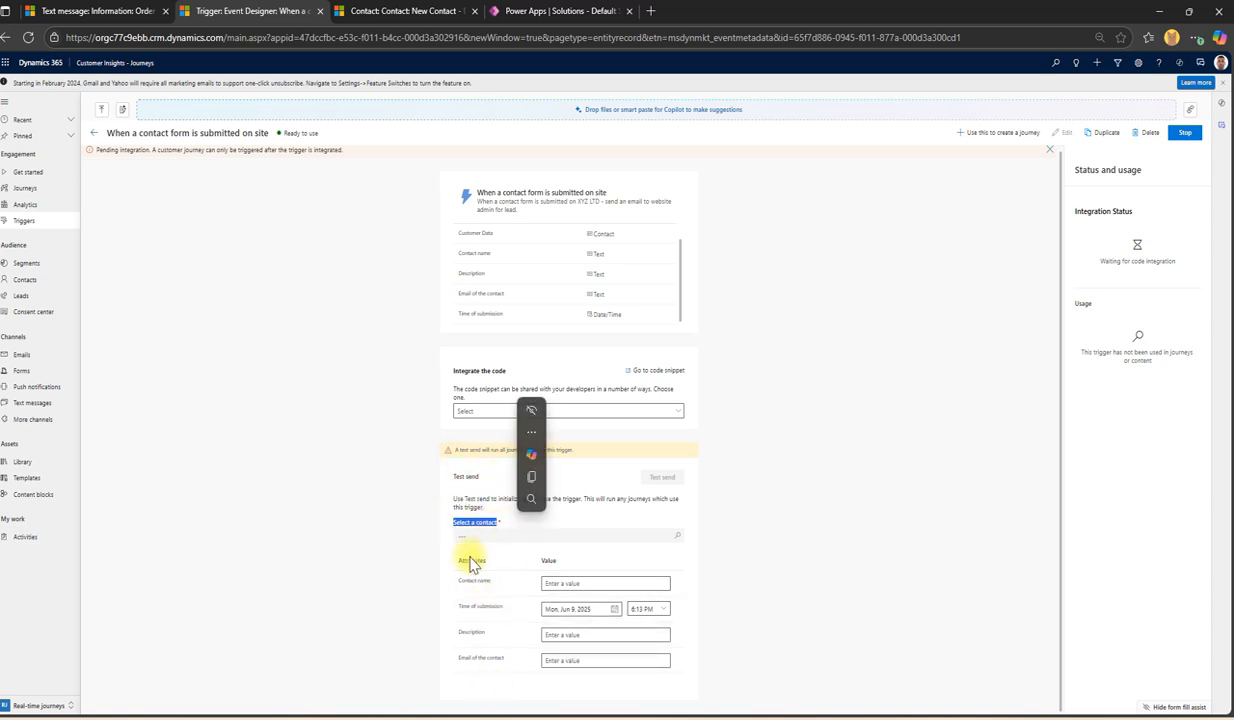
{"action": "left_click", "coordinate": [580, 583]}
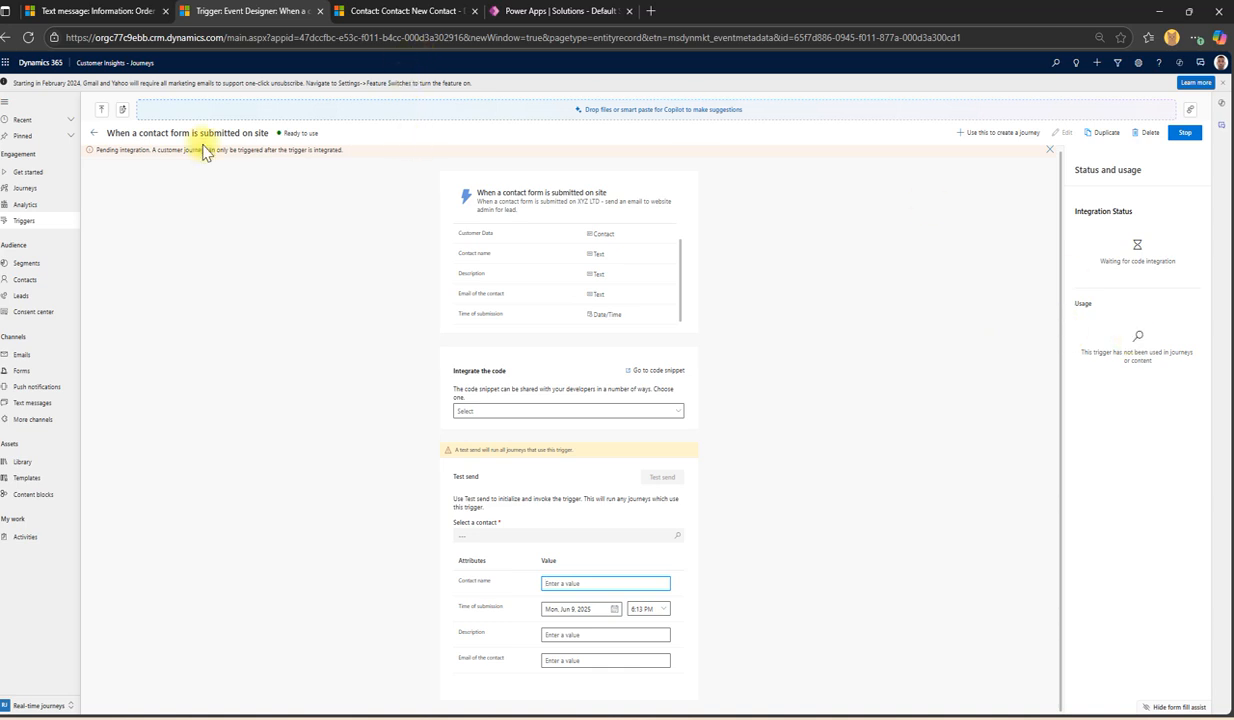
{"action": "left_click", "coordinate": [38, 224]}
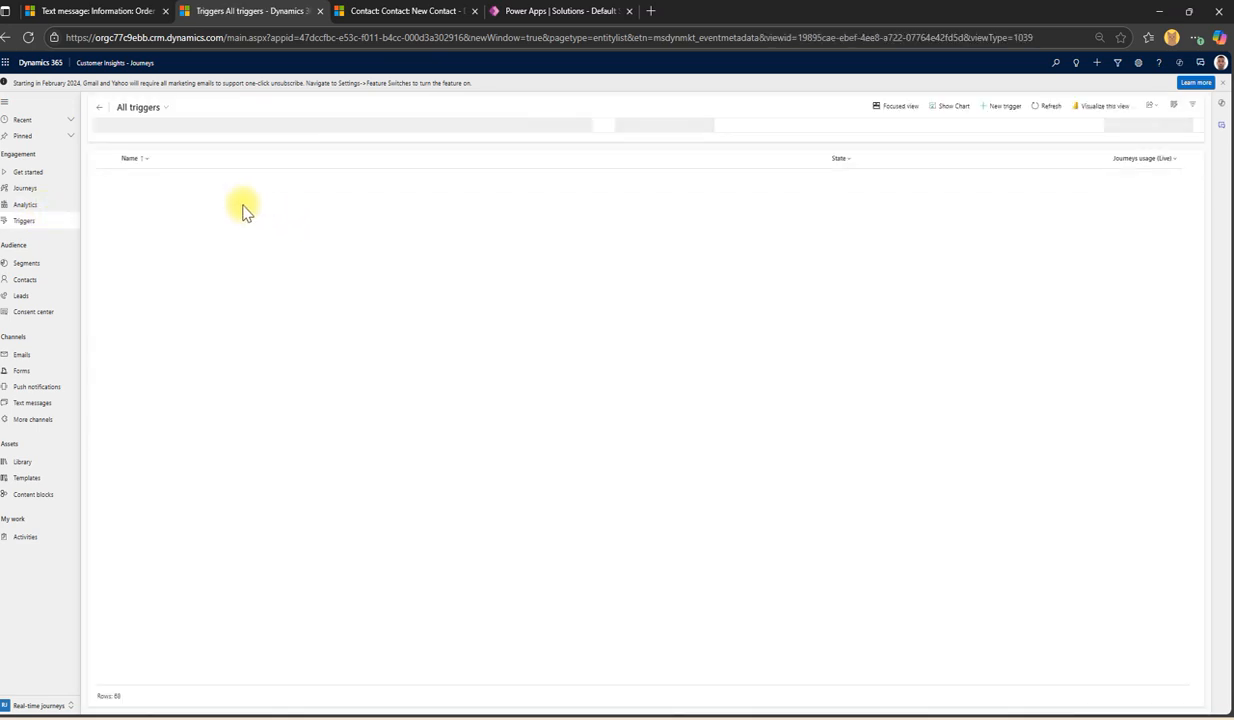
Step: View the Standard triggers list, then switch to the Dataverse triggers view
{"action": "left_click", "coordinate": [138, 108]}
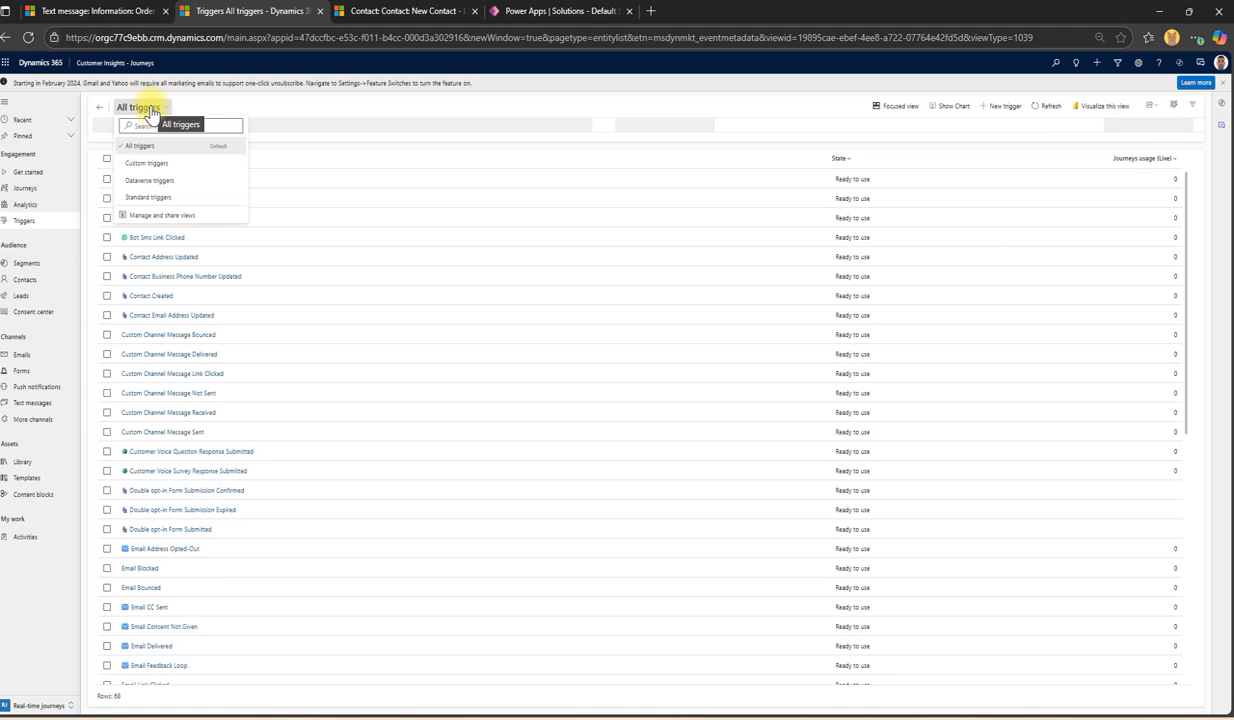
{"action": "left_click", "coordinate": [149, 199]}
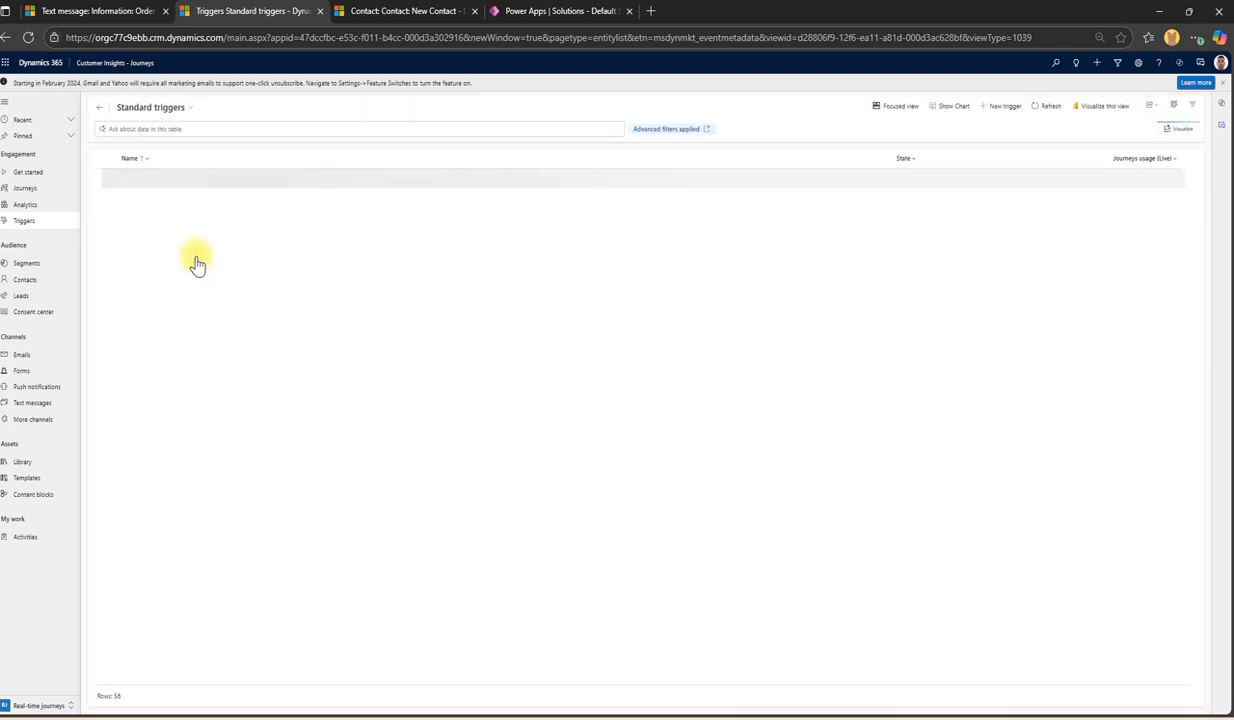
{"action": "scroll", "coordinate": [200, 265], "scroll_direction": "down", "scroll_amount": 3}
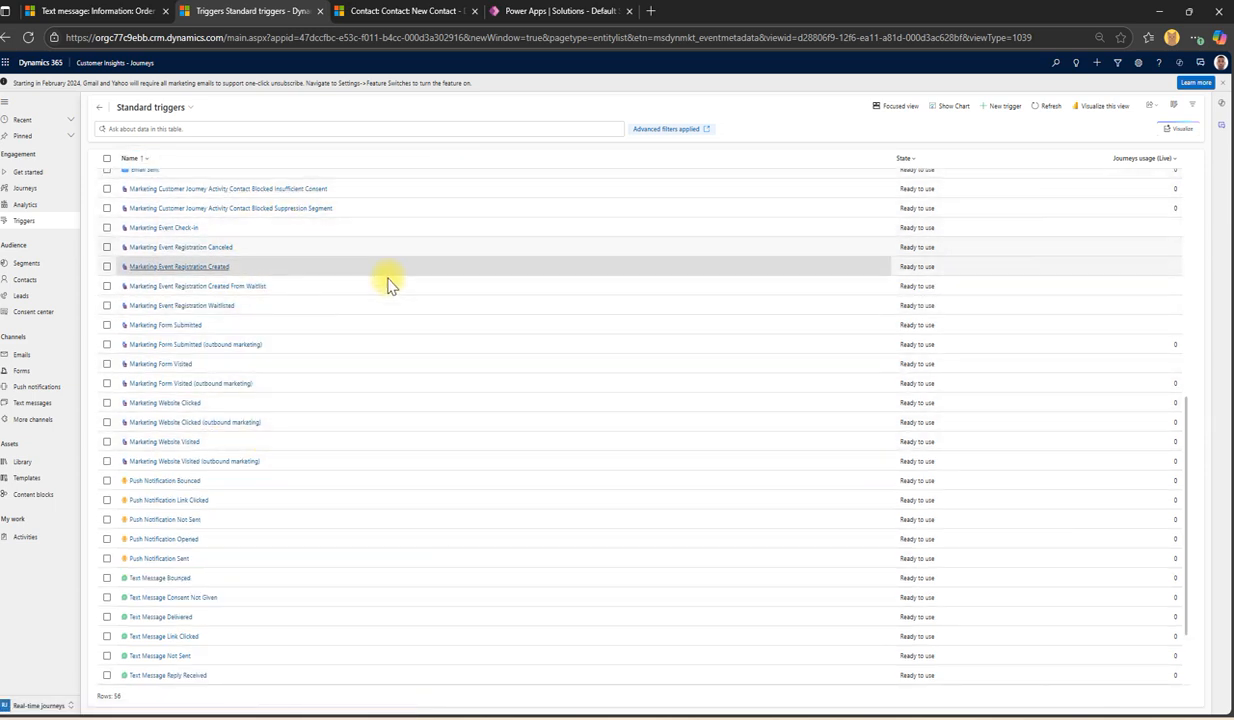
{"action": "scroll", "coordinate": [380, 260], "scroll_direction": "up", "scroll_amount": 10}
{"action": "scroll", "coordinate": [240, 370], "scroll_direction": "down", "scroll_amount": 5}
{"action": "left_click", "coordinate": [150, 107]}
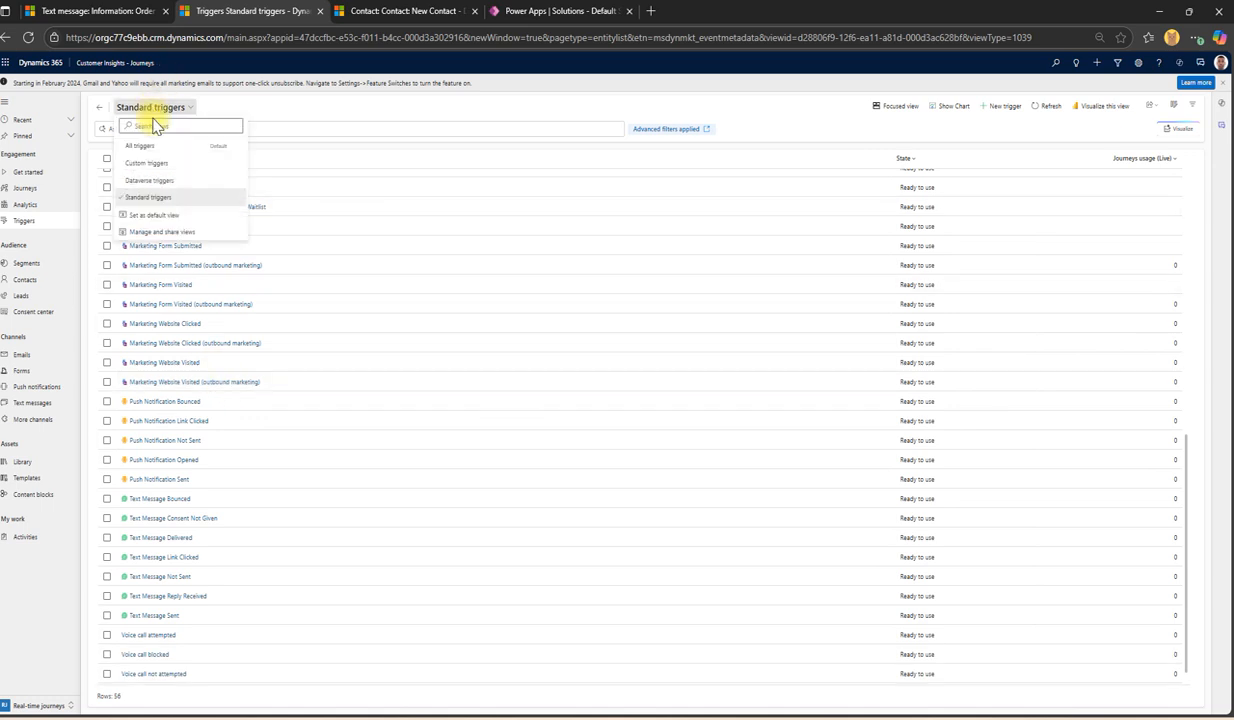
{"action": "left_click", "coordinate": [155, 183]}
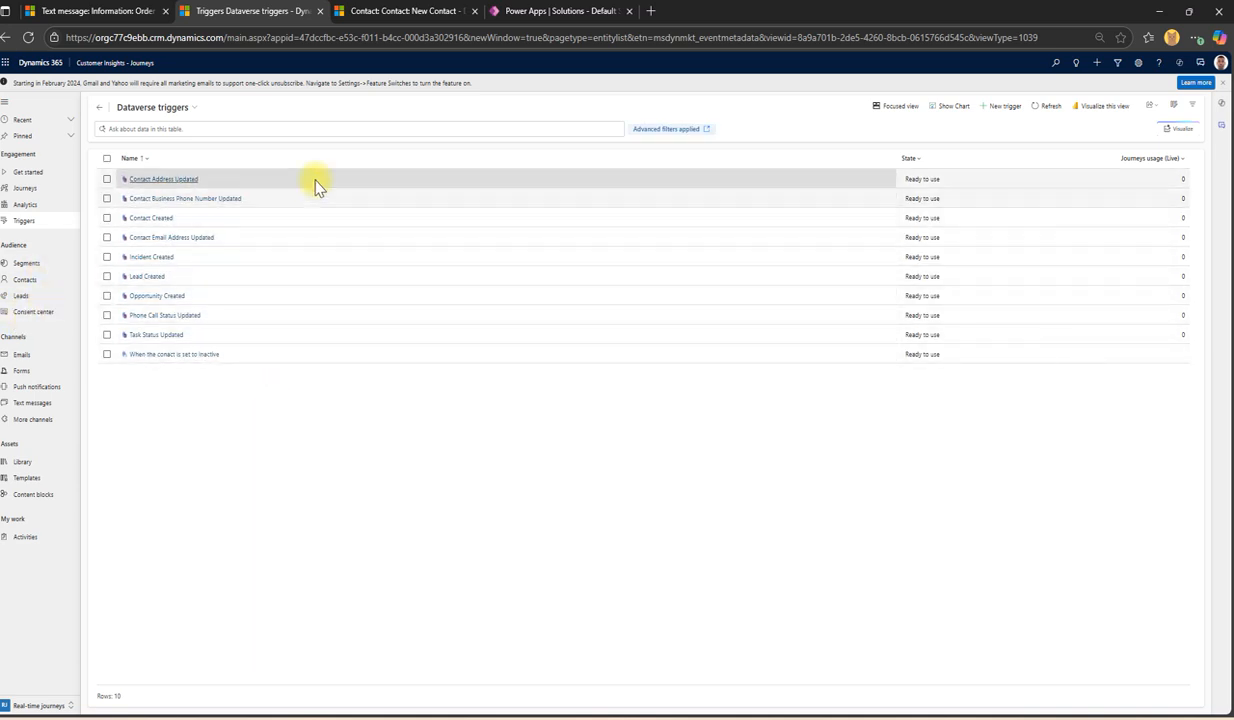
Step: Switch to the Custom triggers view, then go to the All Journeys list
{"action": "left_click", "coordinate": [156, 108]}
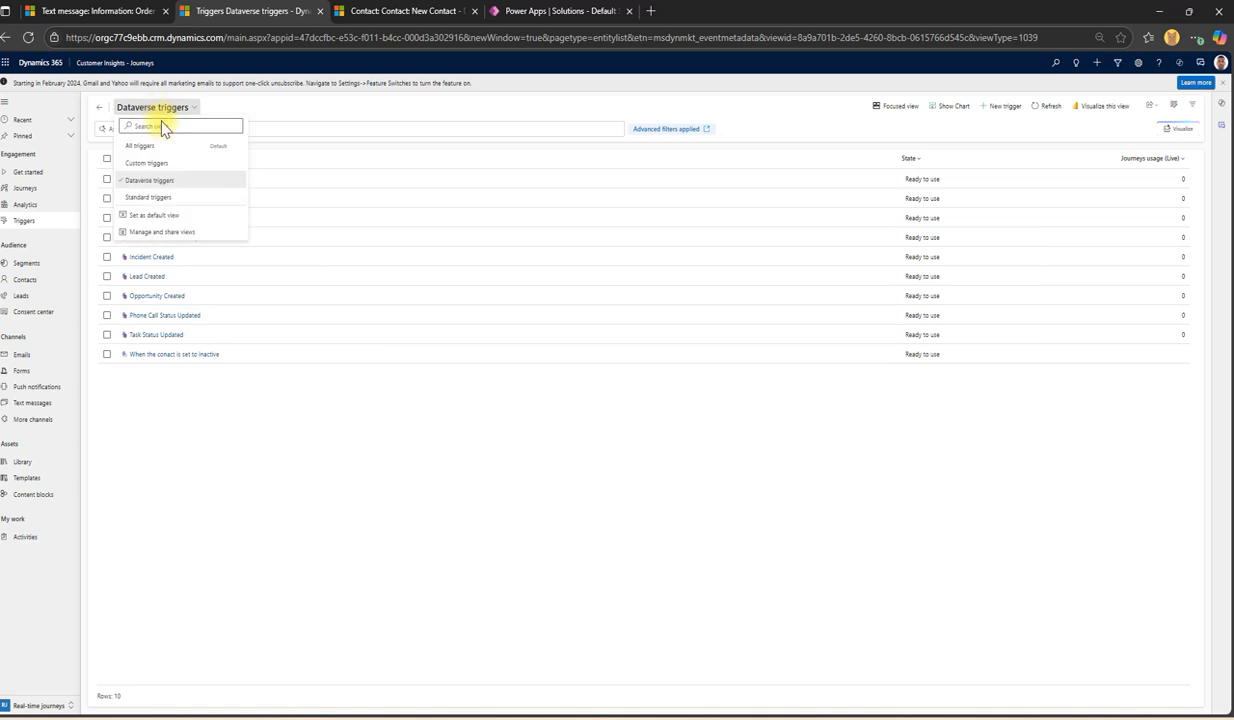
{"action": "left_click", "coordinate": [147, 163]}
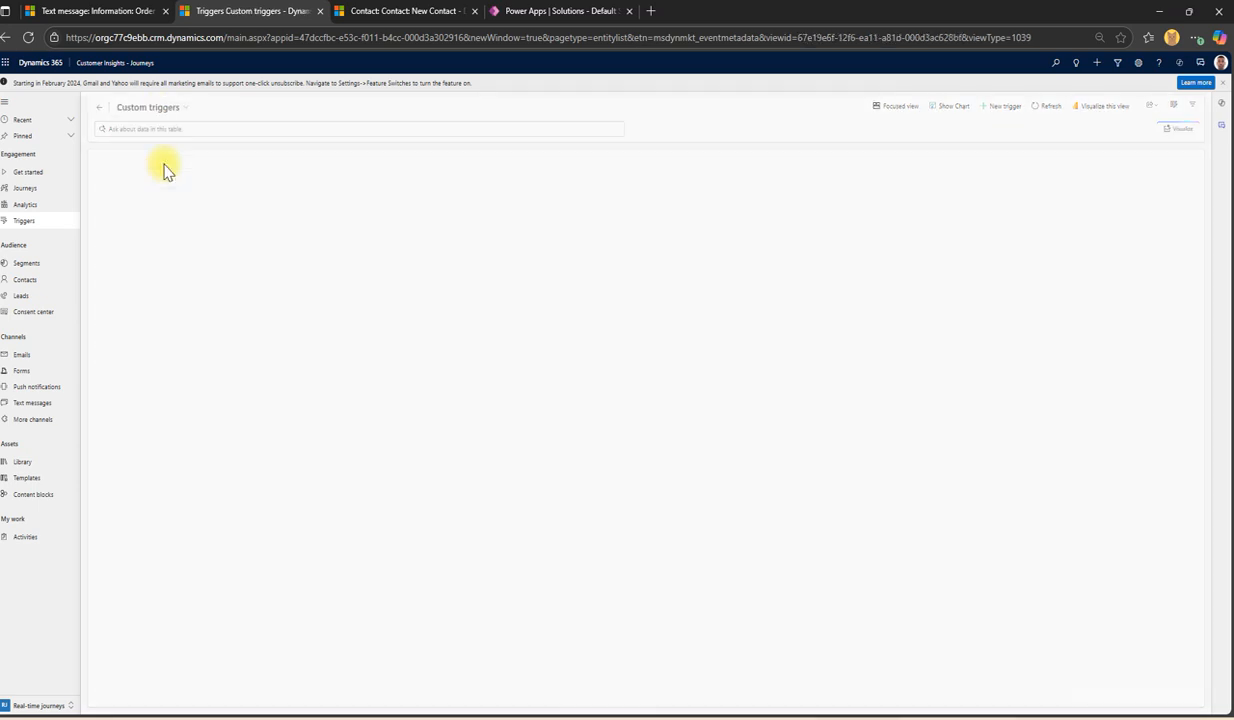
{"action": "left_click", "coordinate": [153, 110]}
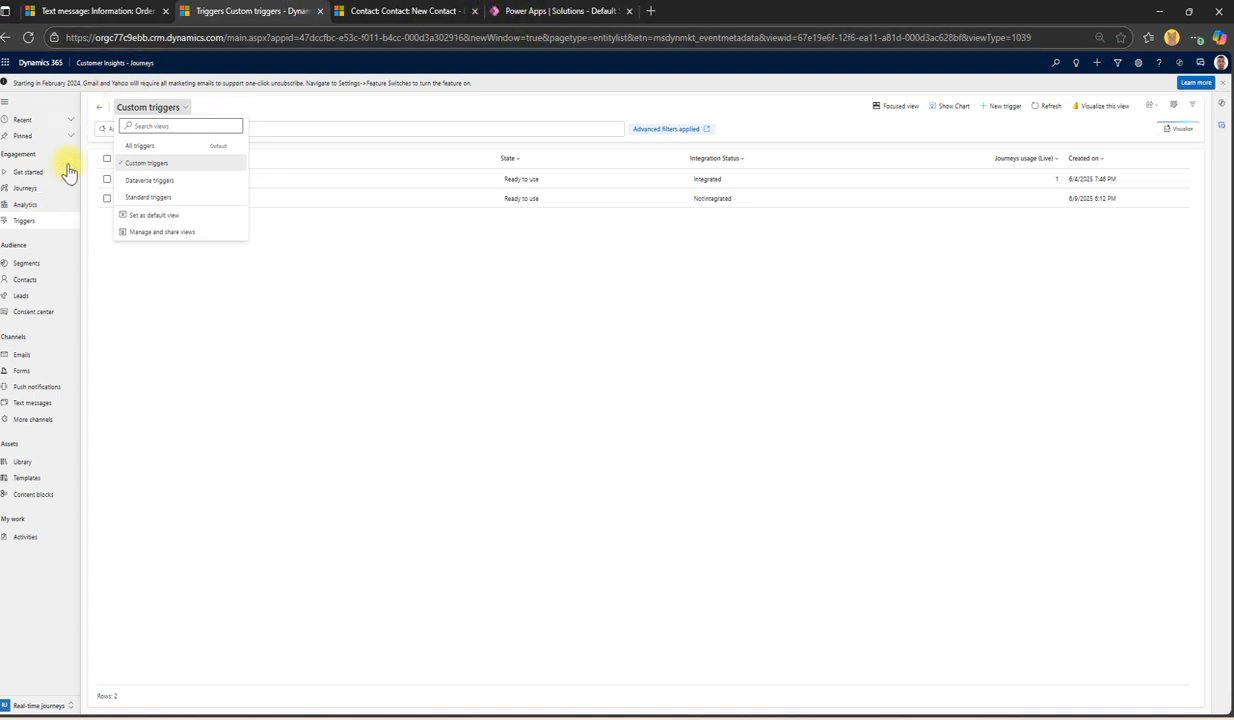
{"action": "left_click", "coordinate": [190, 164]}
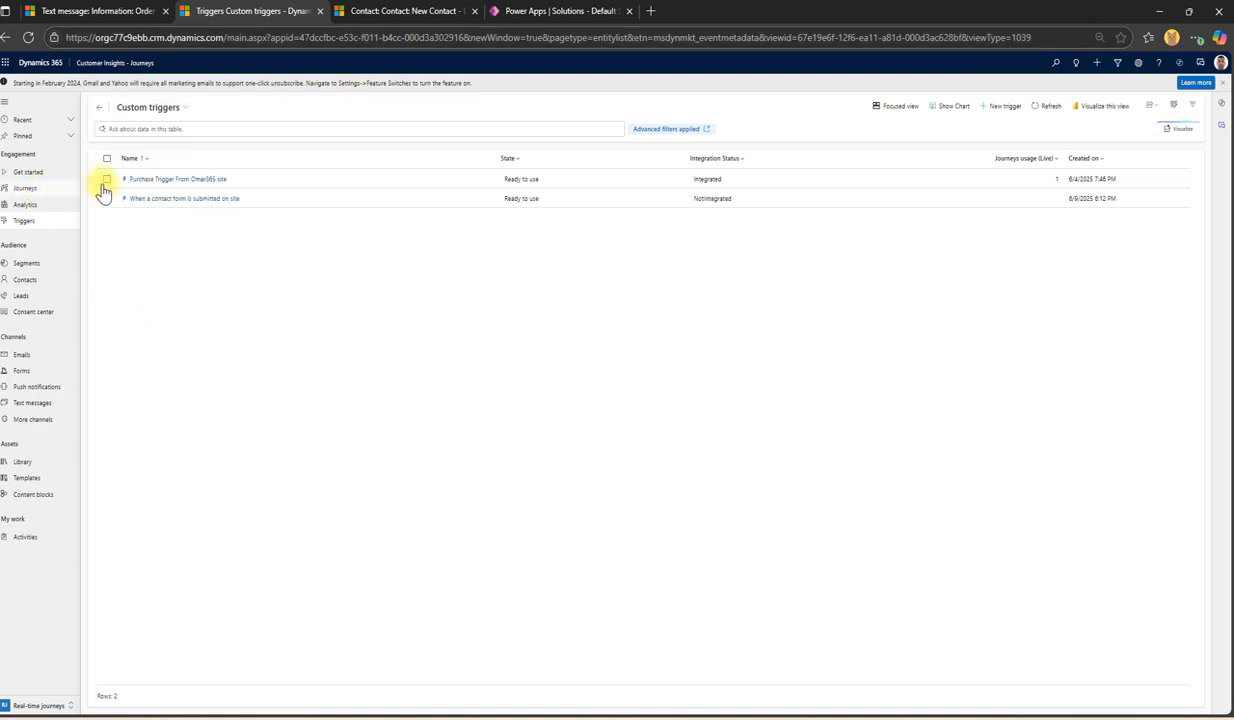
{"action": "left_click", "coordinate": [152, 108]}
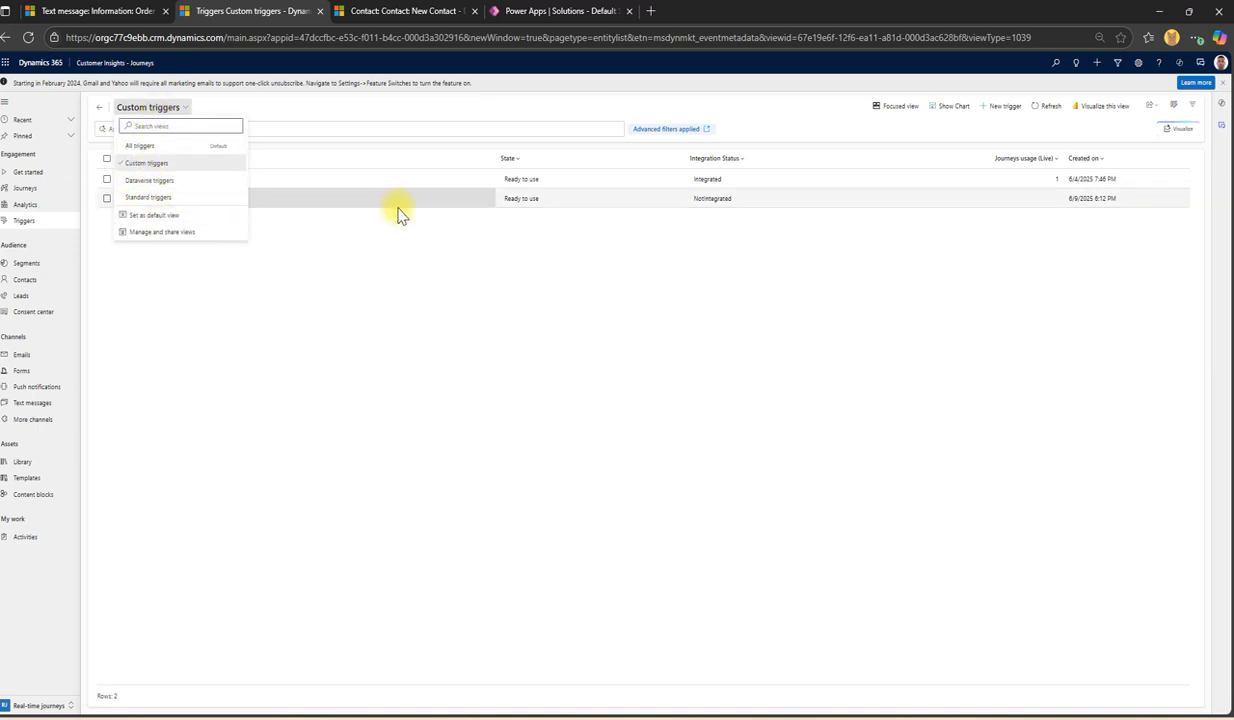
{"action": "left_click", "coordinate": [26, 190]}
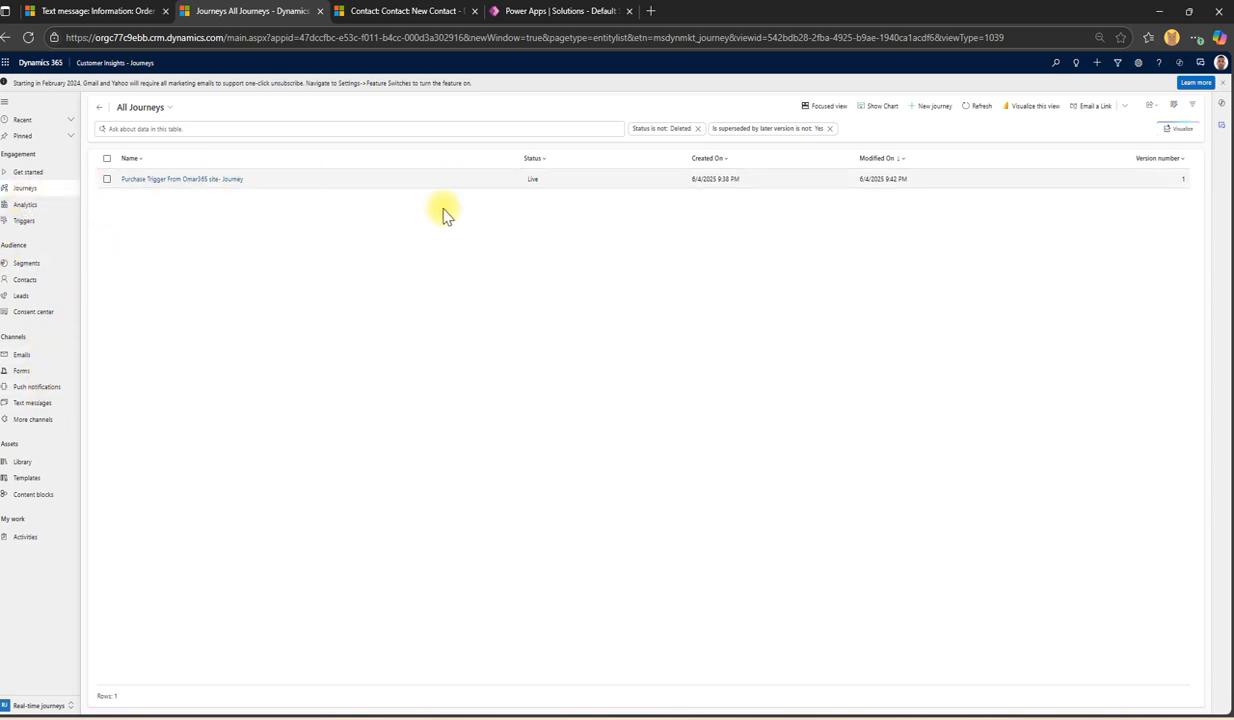
Step: Start a new journey from blank, skipping the Copilot journey creation
{"action": "left_click", "coordinate": [186, 130]}
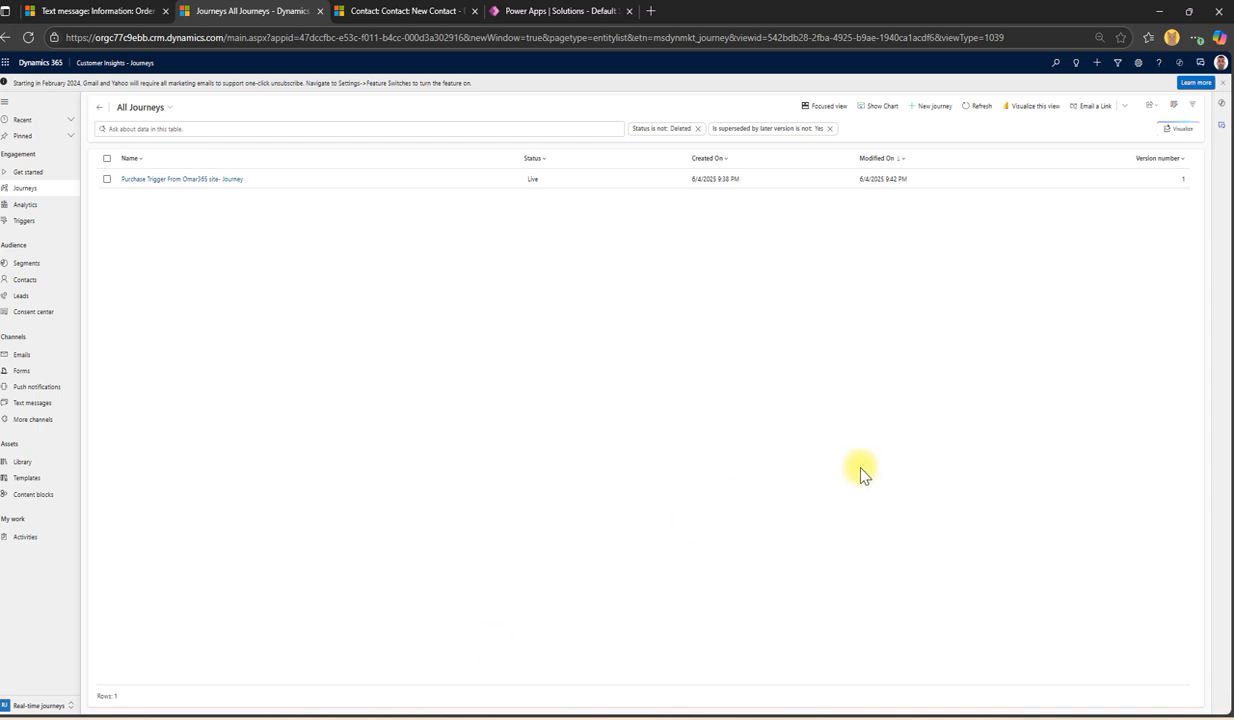
{"action": "left_click", "coordinate": [934, 108]}
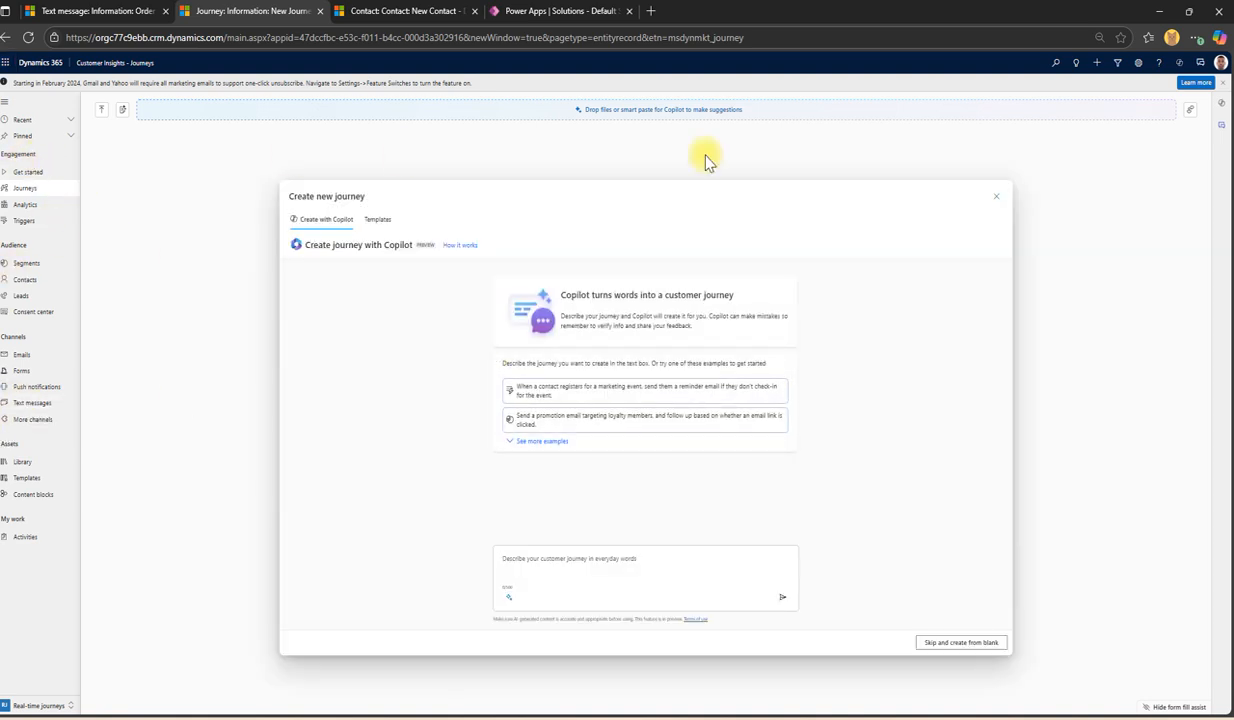
{"action": "left_click", "coordinate": [996, 197]}
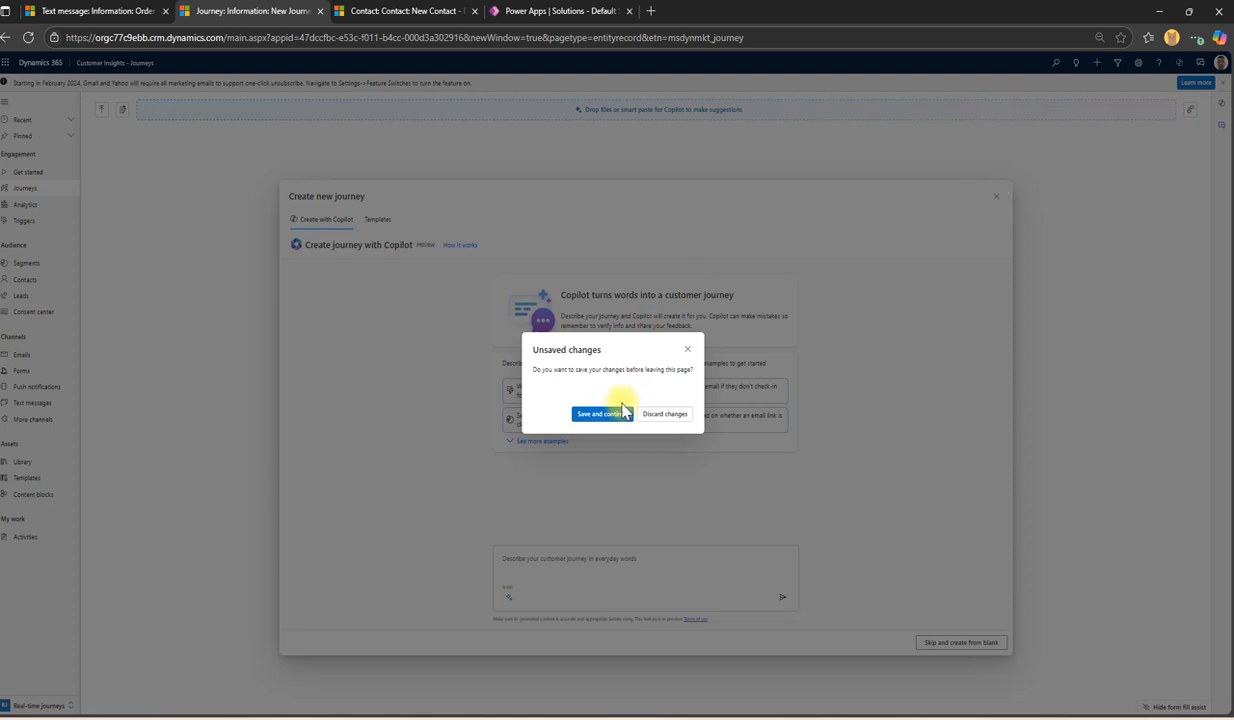
{"action": "left_click", "coordinate": [687, 350]}
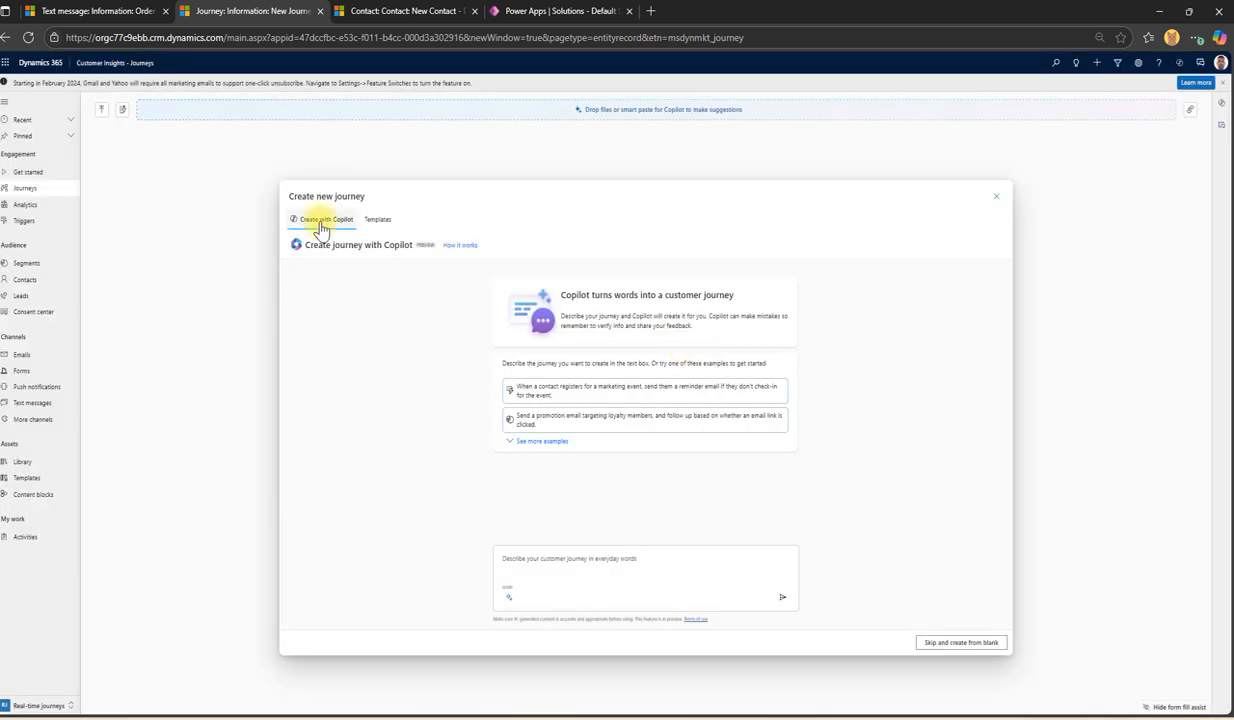
{"action": "left_click", "coordinate": [968, 642]}
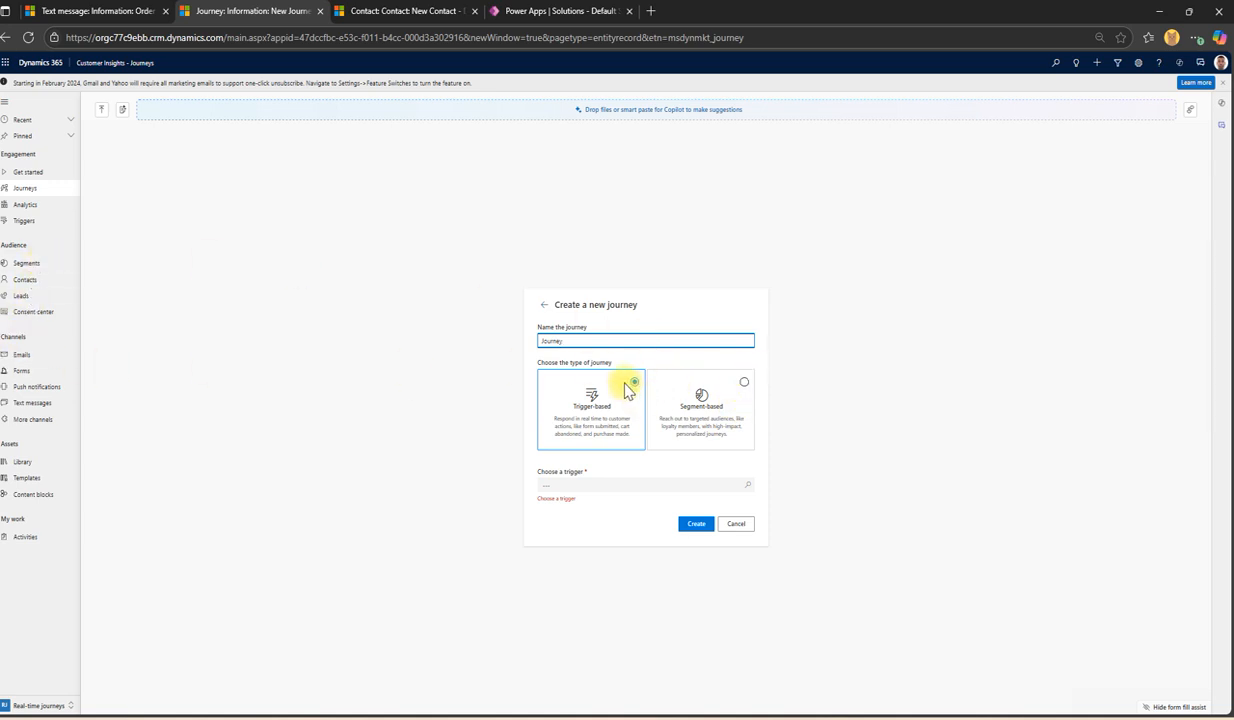
Step: Make the journey segment-based on Contact with an account of Contoso LTD, removing Relecloud Accounts
{"action": "left_click", "coordinate": [743, 388]}
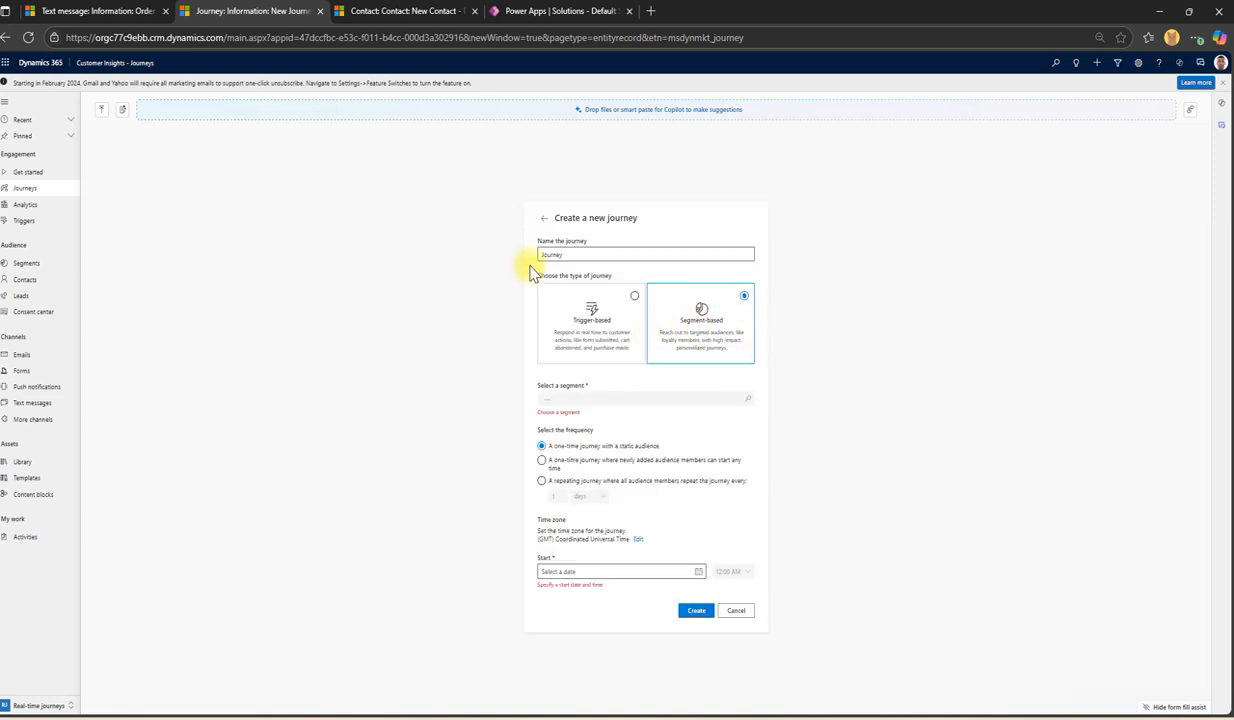
{"action": "left_click", "coordinate": [567, 401]}
{"action": "key", "text": "Return"}
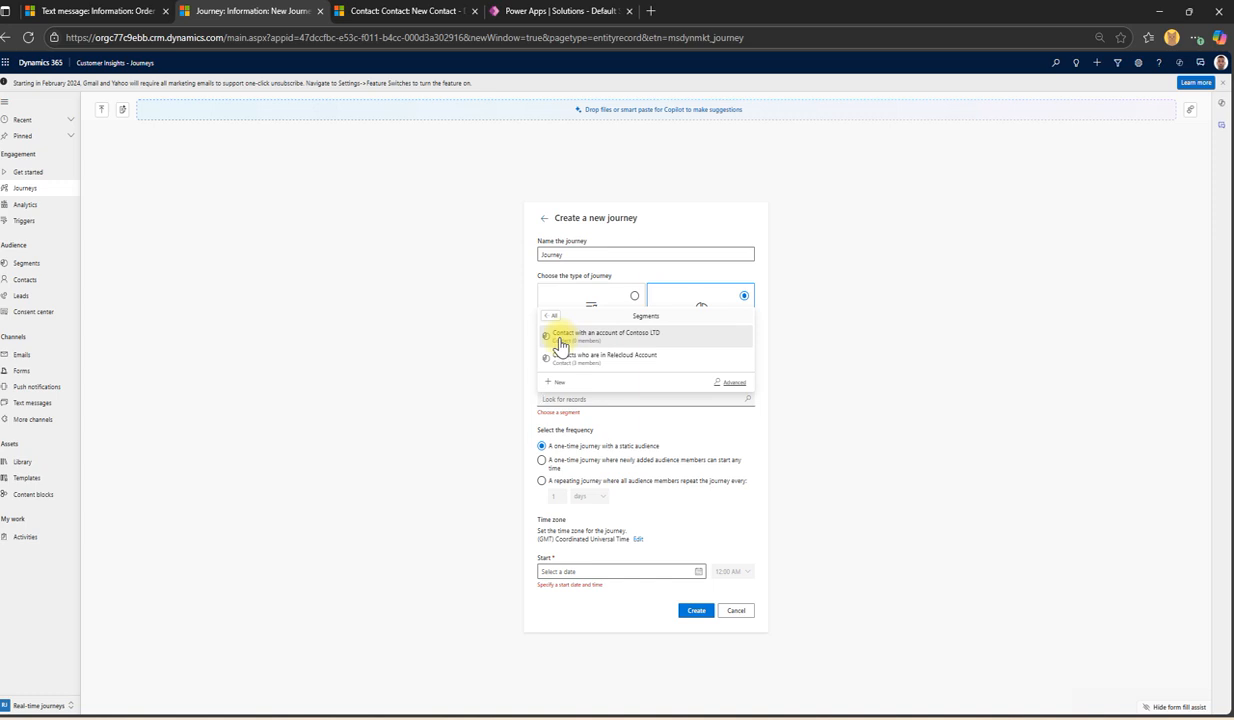
{"action": "left_click", "coordinate": [652, 340]}
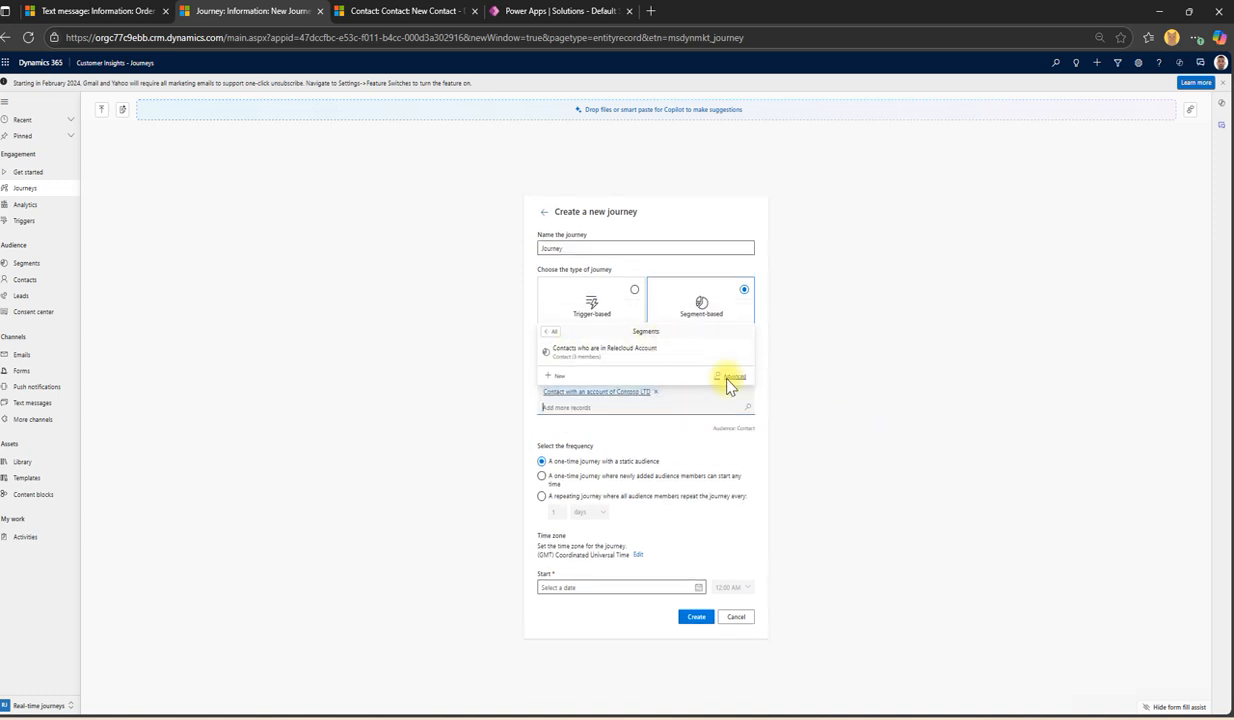
{"action": "left_click", "coordinate": [580, 349]}
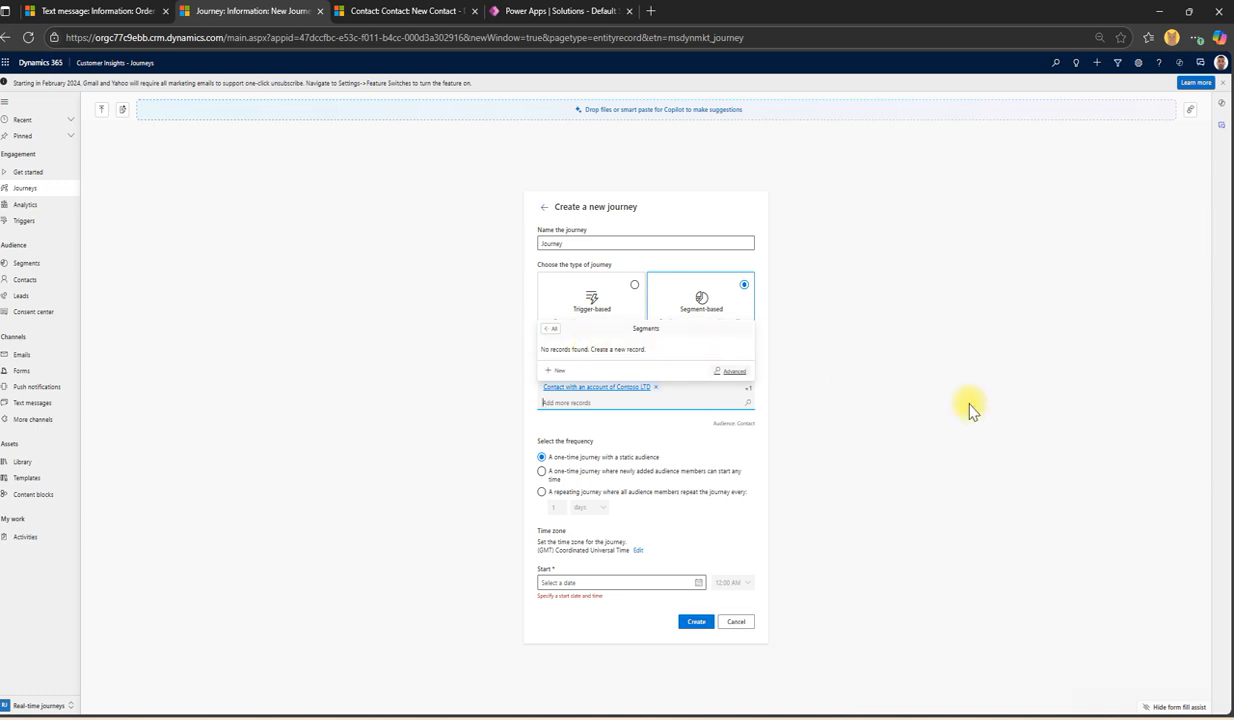
{"action": "left_click", "coordinate": [455, 412]}
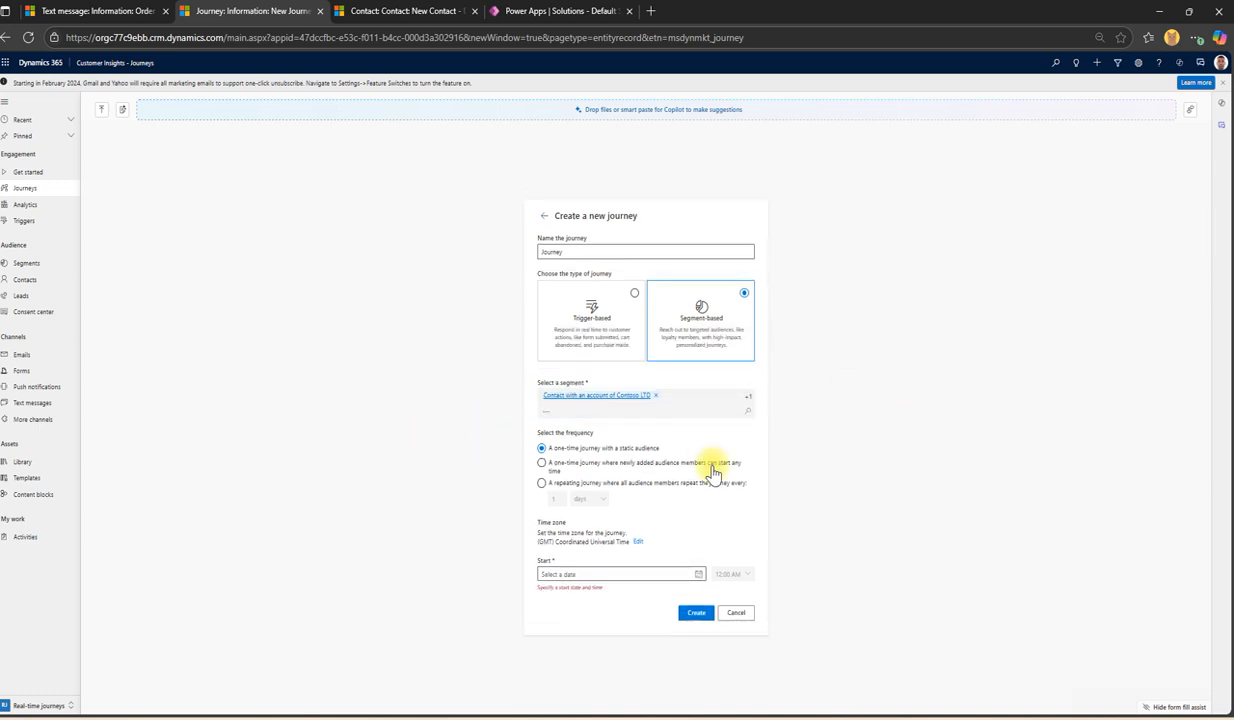
{"action": "left_click", "coordinate": [748, 396]}
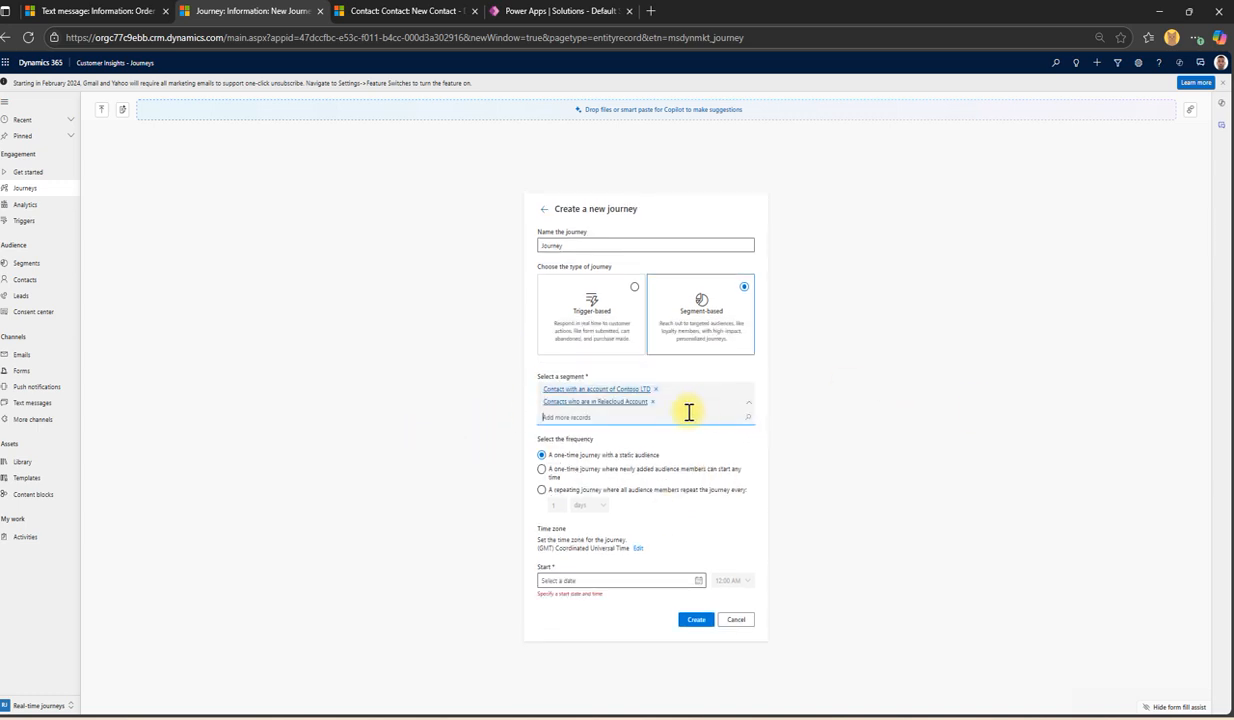
{"action": "left_click", "coordinate": [655, 402]}
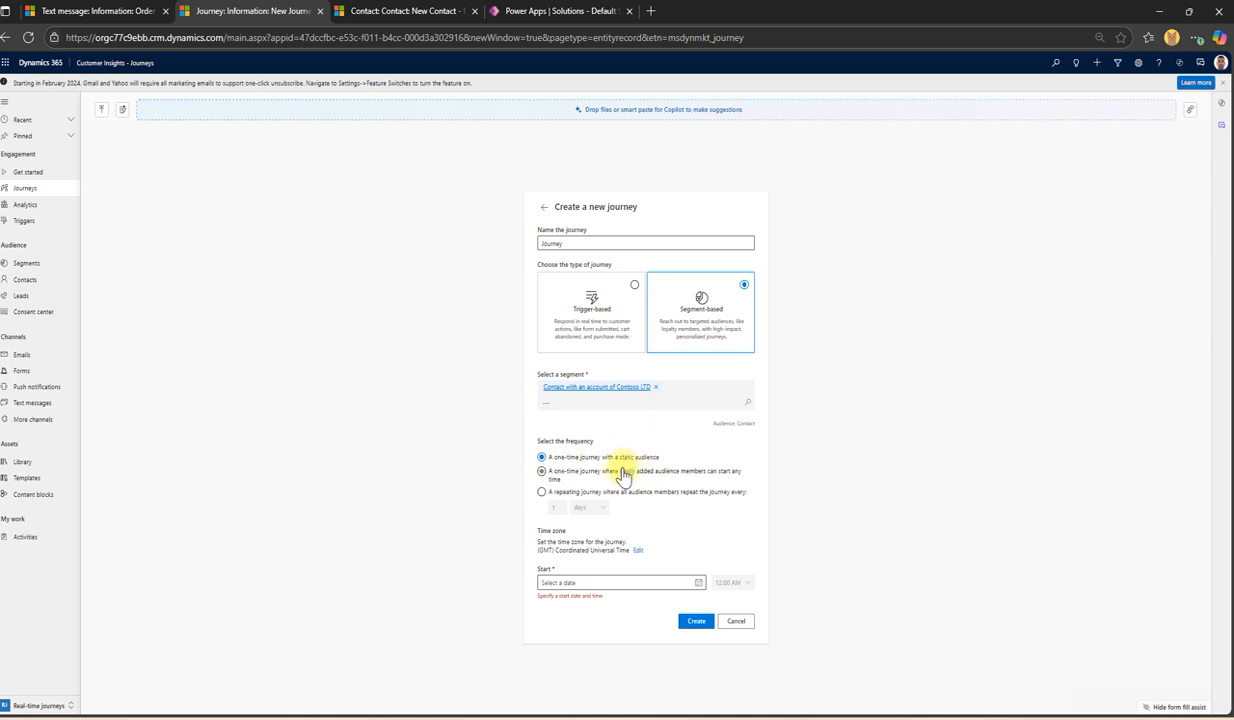
Step: Try the repeating frequency in days, then choose one-time with new members starting any time
{"action": "left_click", "coordinate": [543, 470]}
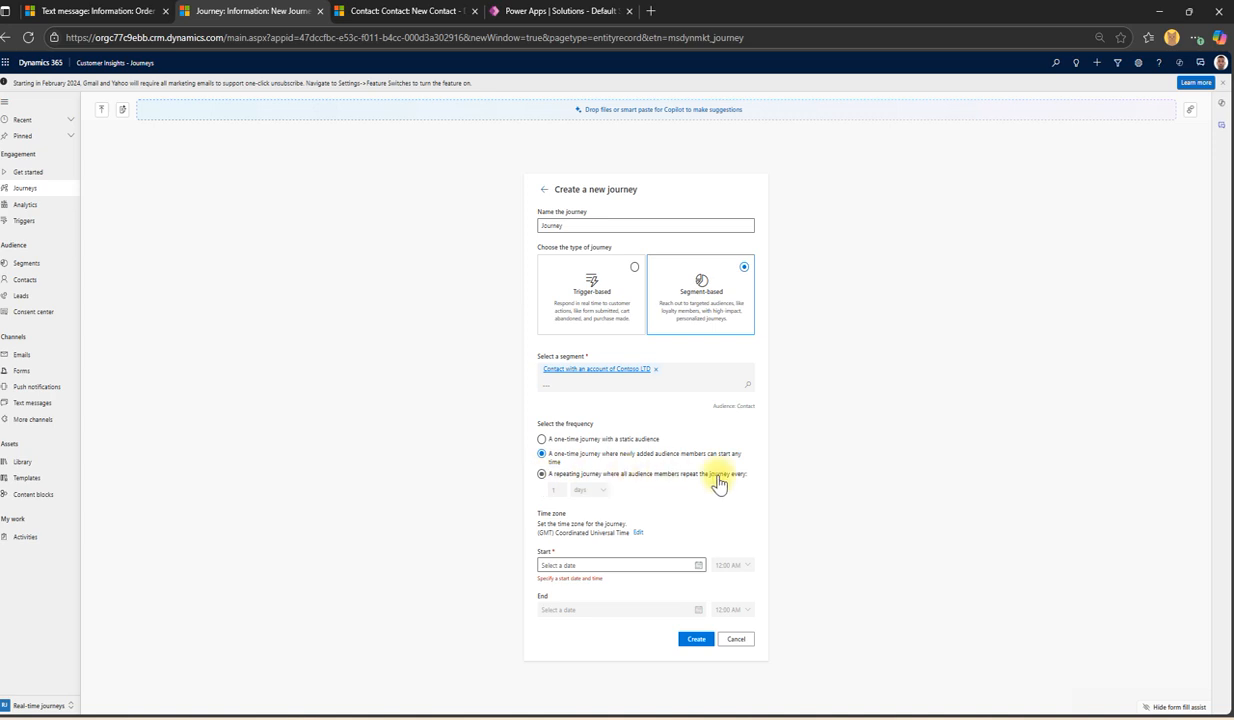
{"action": "left_click", "coordinate": [545, 474]}
{"action": "left_click", "coordinate": [591, 490]}
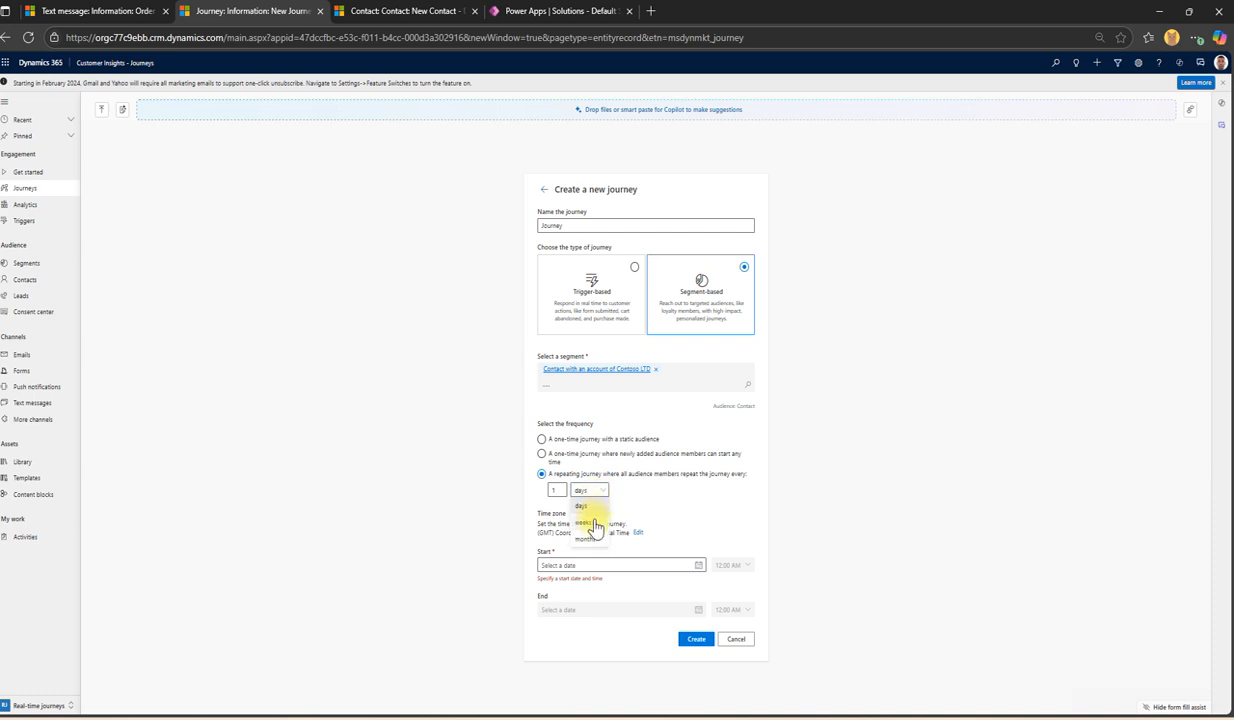
{"action": "left_click", "coordinate": [588, 500]}
{"action": "left_click", "coordinate": [570, 456]}
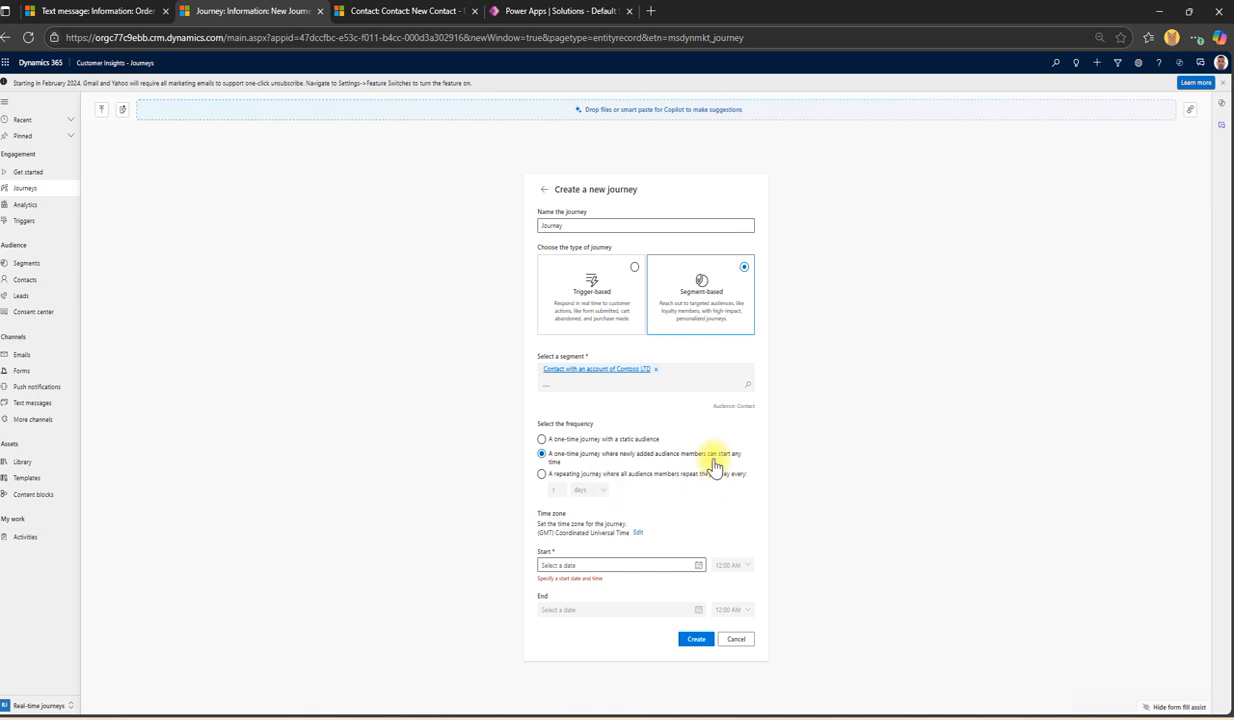
Step: Change the journey time zone to (GMT+10:00) Canberra, Melbourne, Sydney
{"action": "left_click", "coordinate": [637, 532]}
{"action": "left_click", "coordinate": [637, 536]}
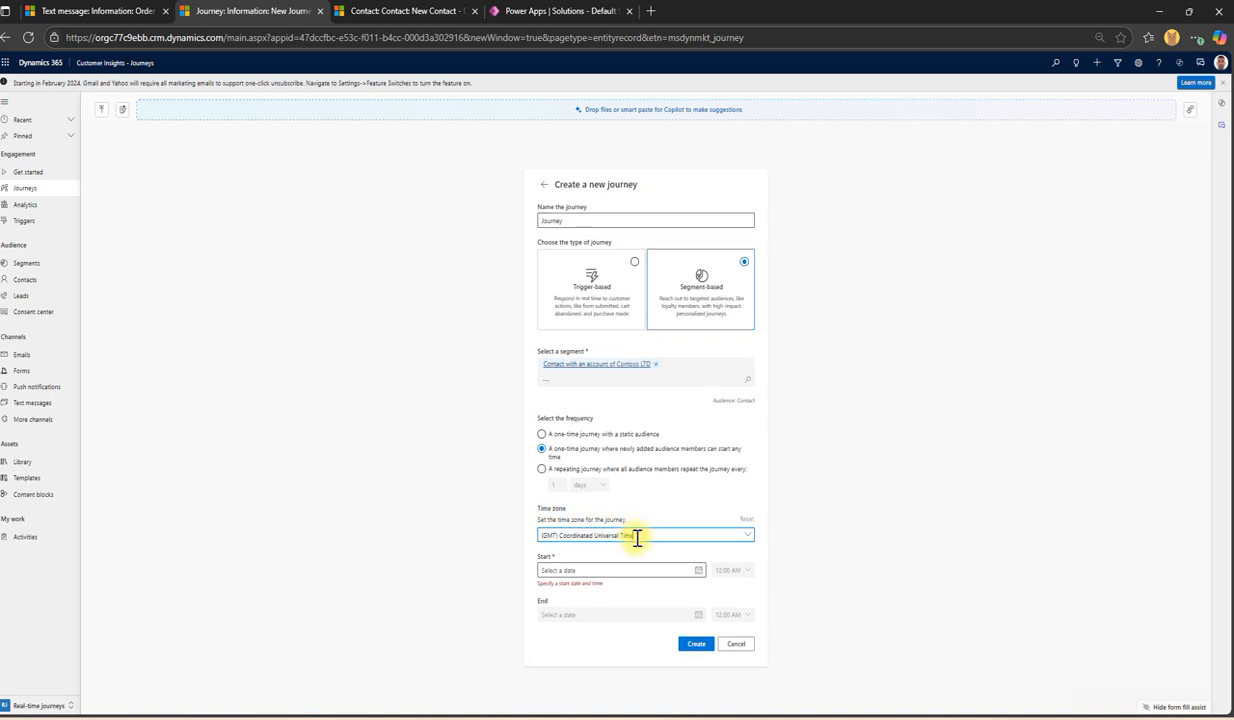
{"action": "left_click_drag", "start_coordinate": [644, 535], "coordinate": [461, 541]}
{"action": "type", "text": "mal"}
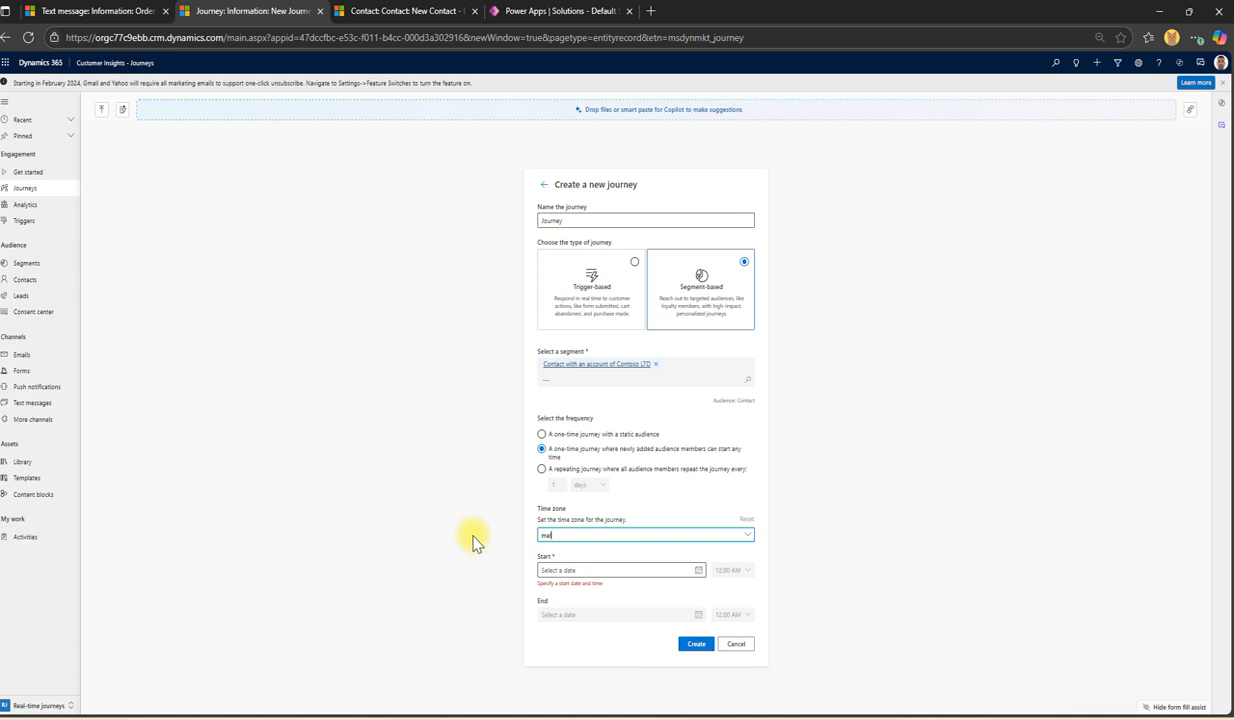
{"action": "left_click", "coordinate": [923, 438]}
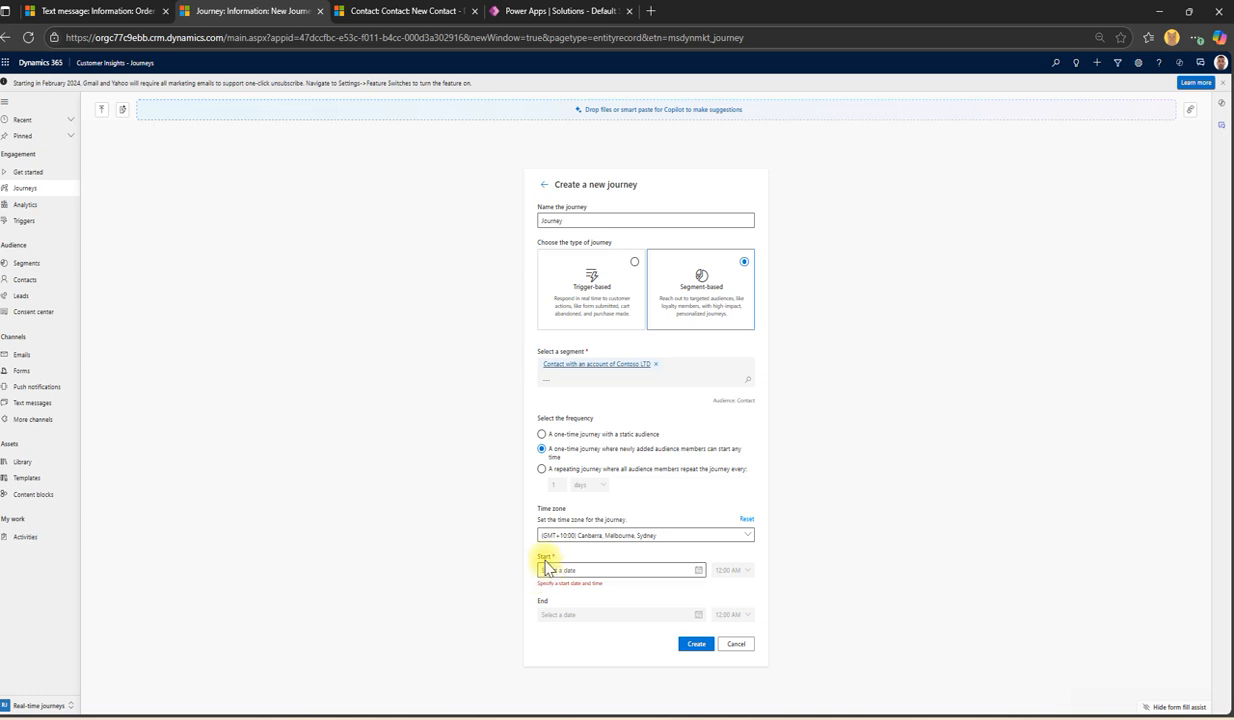
Step: Set the start to June 9, 2025 with a new start time, then select the placeholder name
{"action": "left_click", "coordinate": [691, 570]}
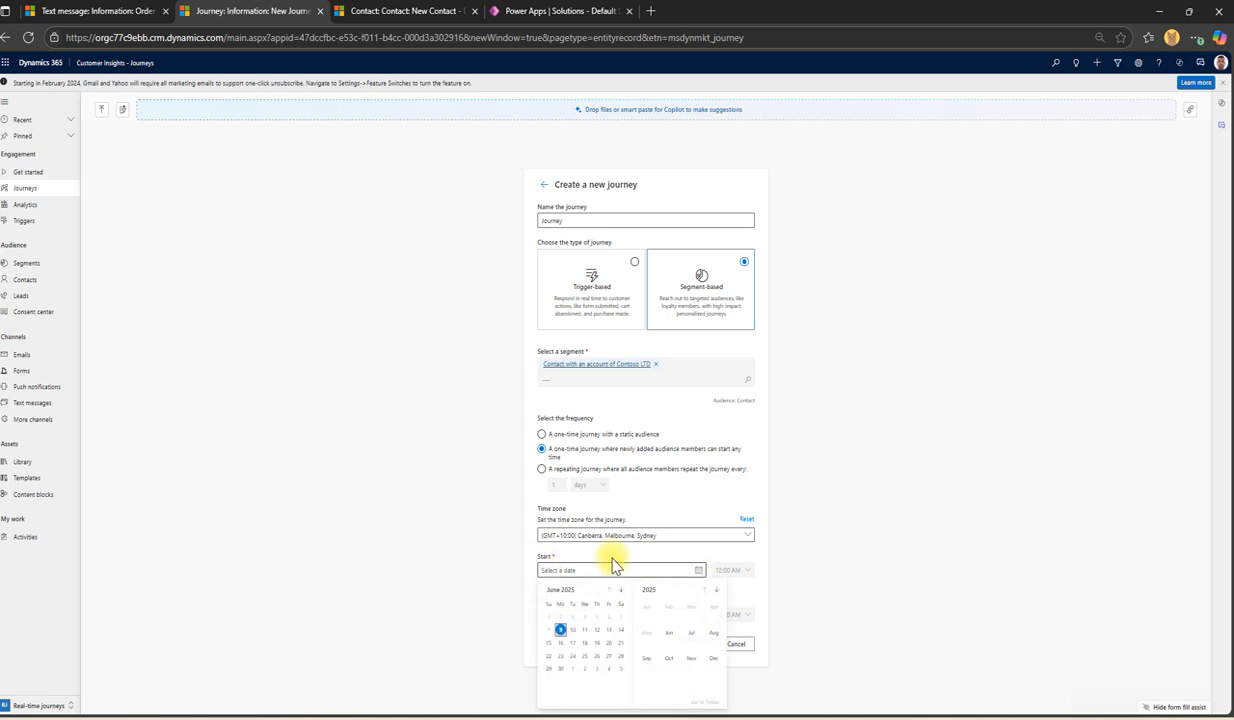
{"action": "left_click", "coordinate": [560, 629]}
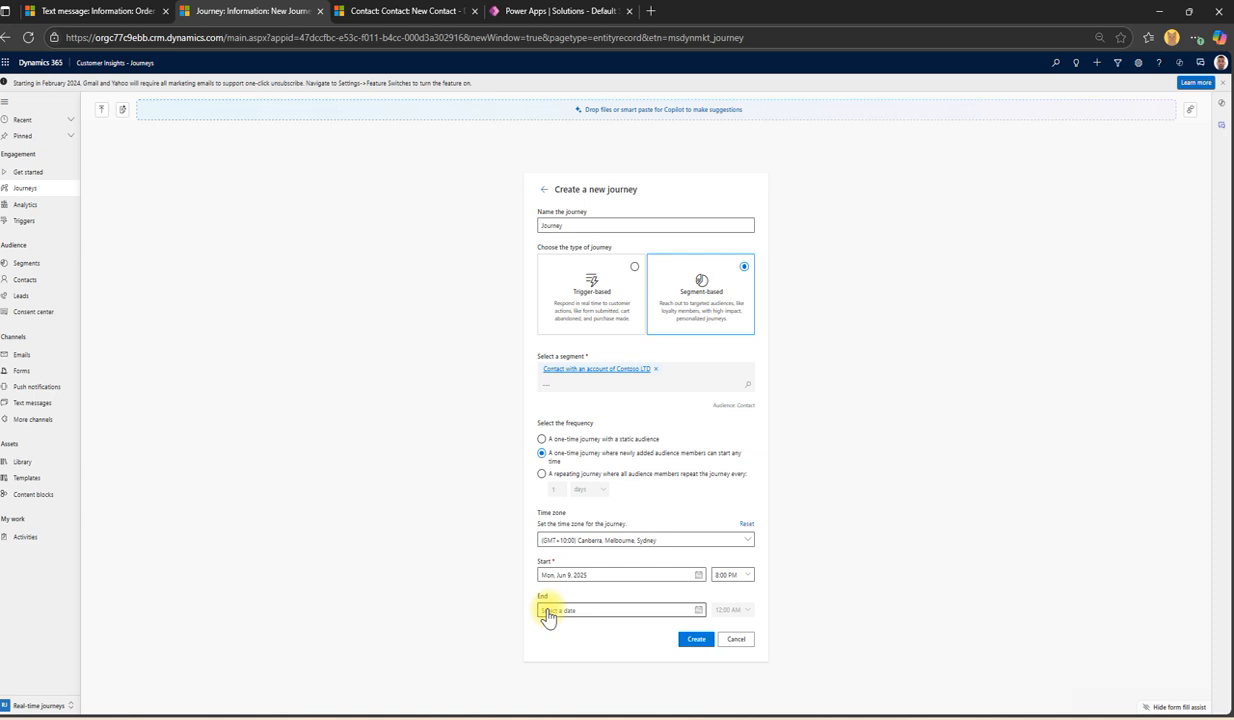
{"action": "left_click", "coordinate": [745, 578]}
{"action": "scroll", "coordinate": [752, 441], "scroll_direction": "up", "scroll_amount": 5}
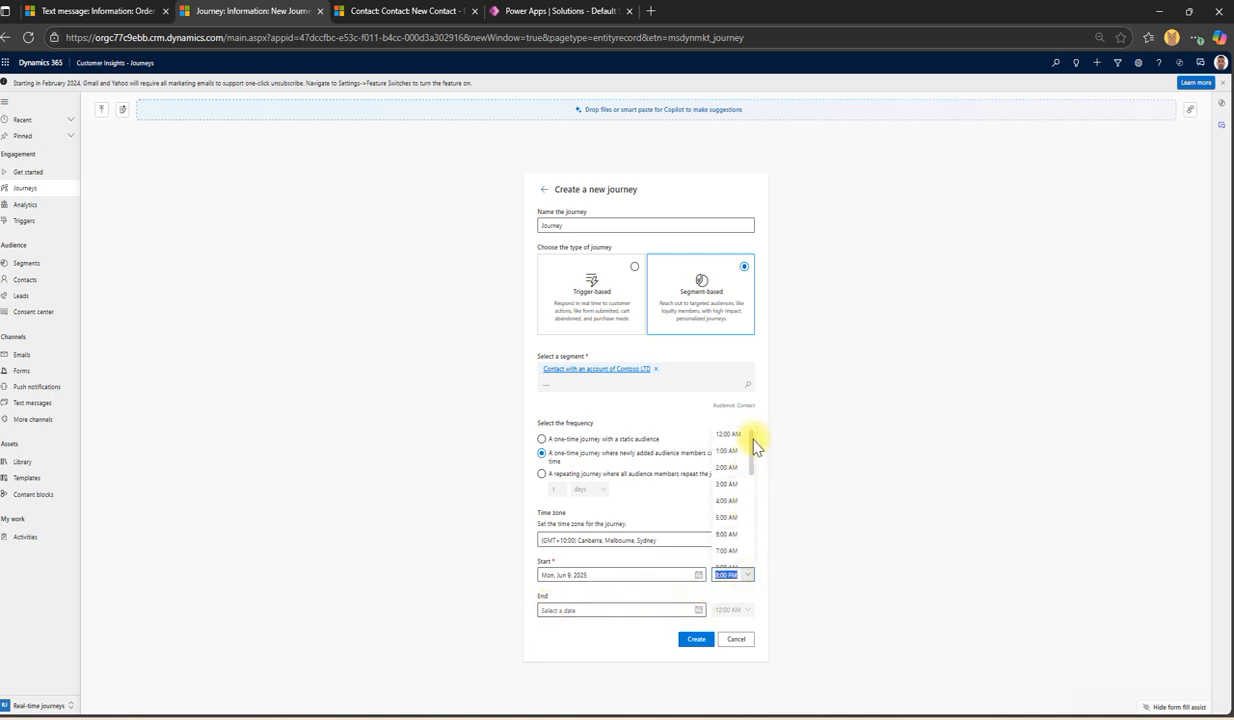
{"action": "left_click_drag", "start_coordinate": [755, 450], "coordinate": [757, 550]}
{"action": "left_click", "coordinate": [728, 512]}
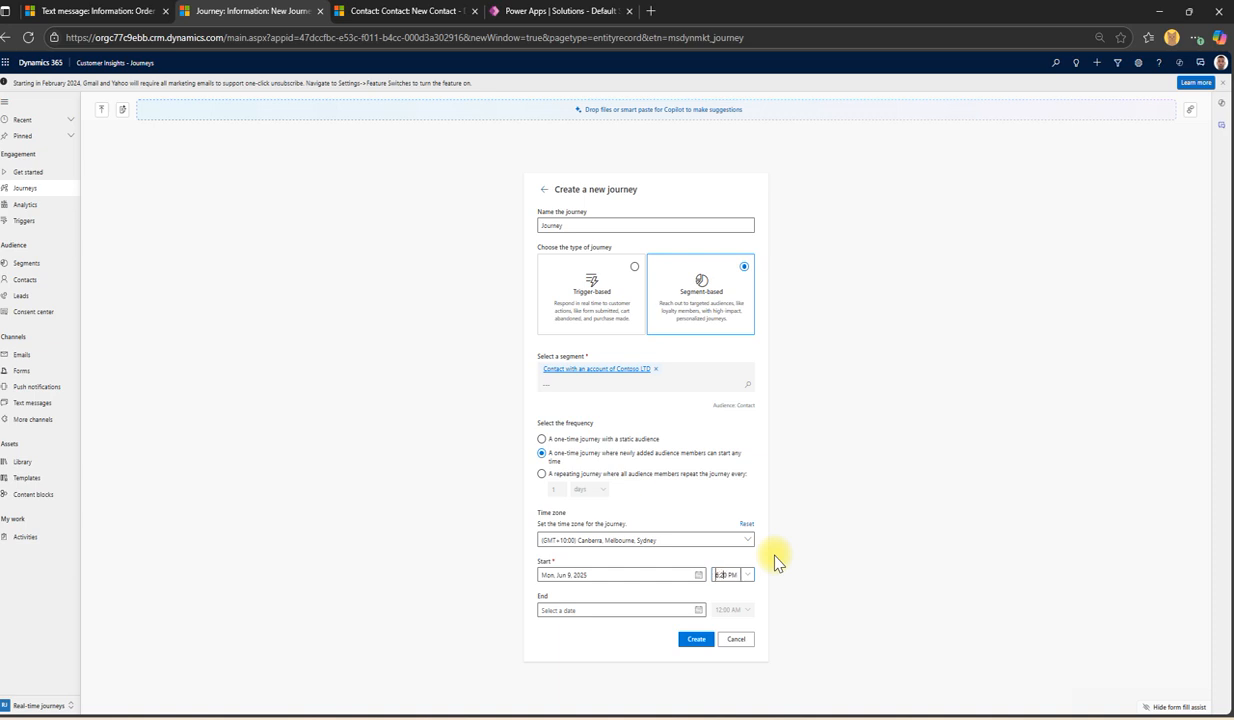
{"action": "double_click", "coordinate": [549, 226]}
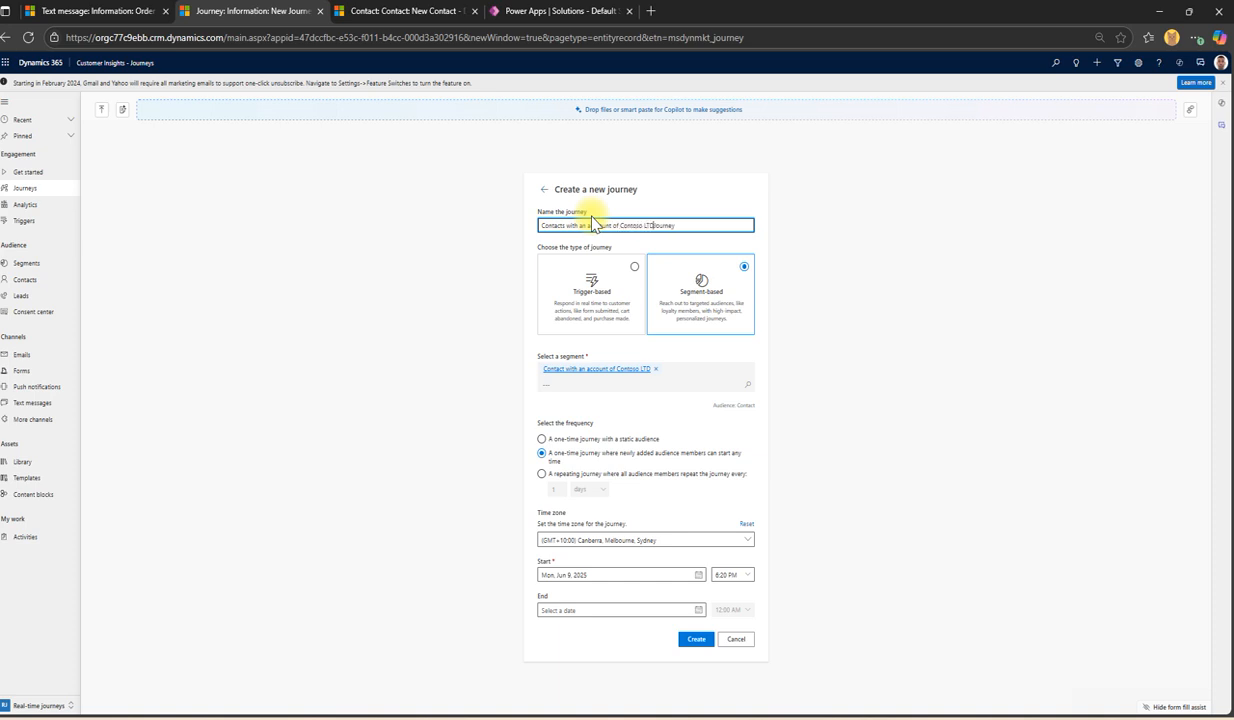
Step: Confirm the name 'Contacts with an account of Contoso LTD - Journey' and create the journey
{"action": "left_click", "coordinate": [815, 238]}
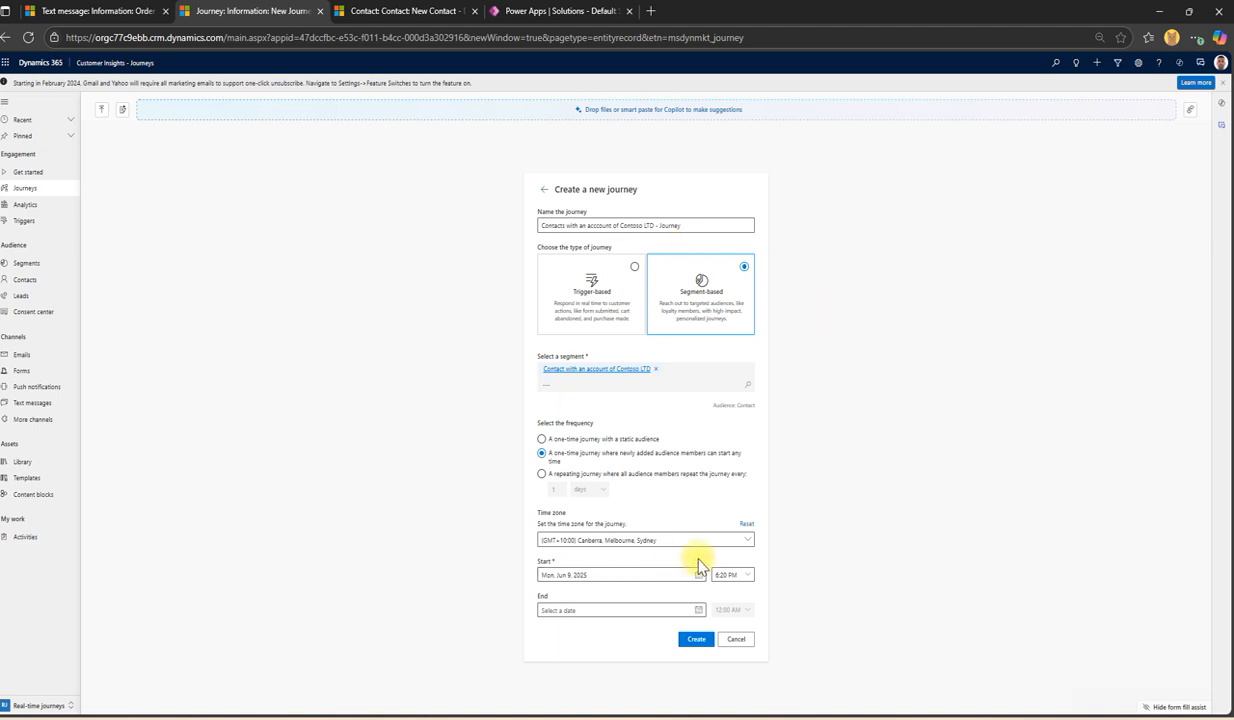
{"action": "left_click", "coordinate": [695, 638]}
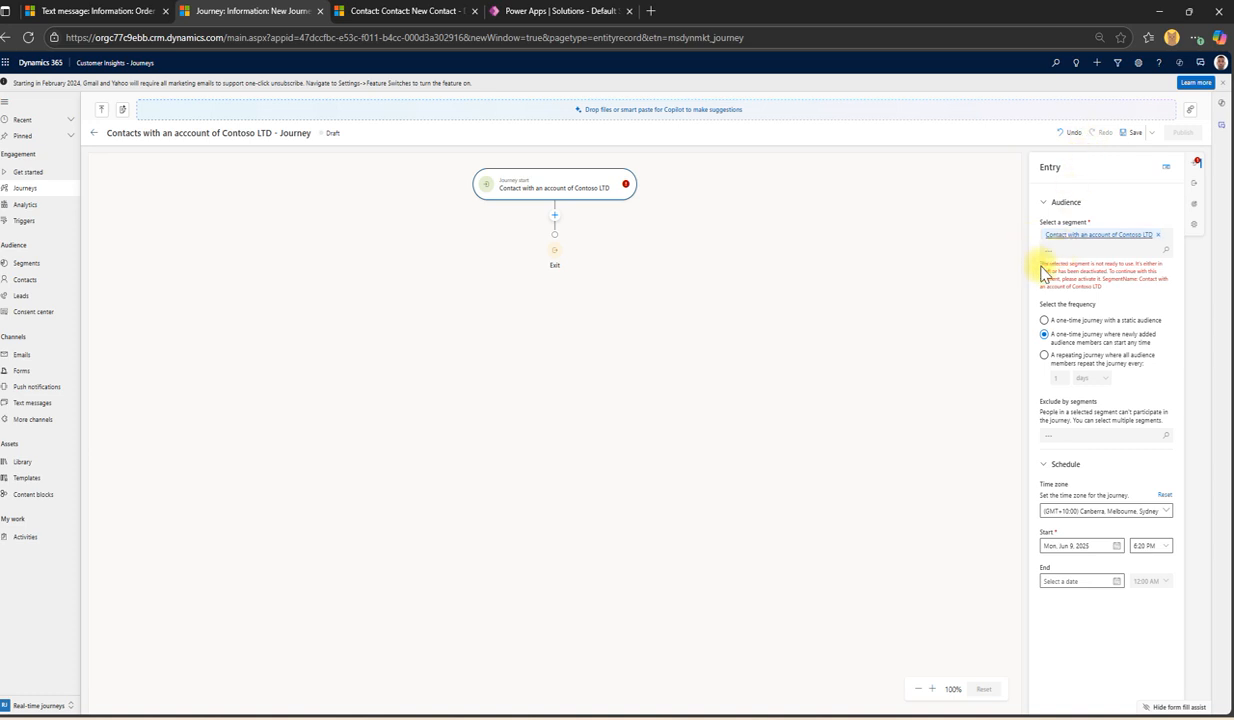
Step: Set the Contoso LTD segment's time zone to Canberra, Melbourne, Sydney and save it
{"action": "left_click", "coordinate": [1097, 237]}
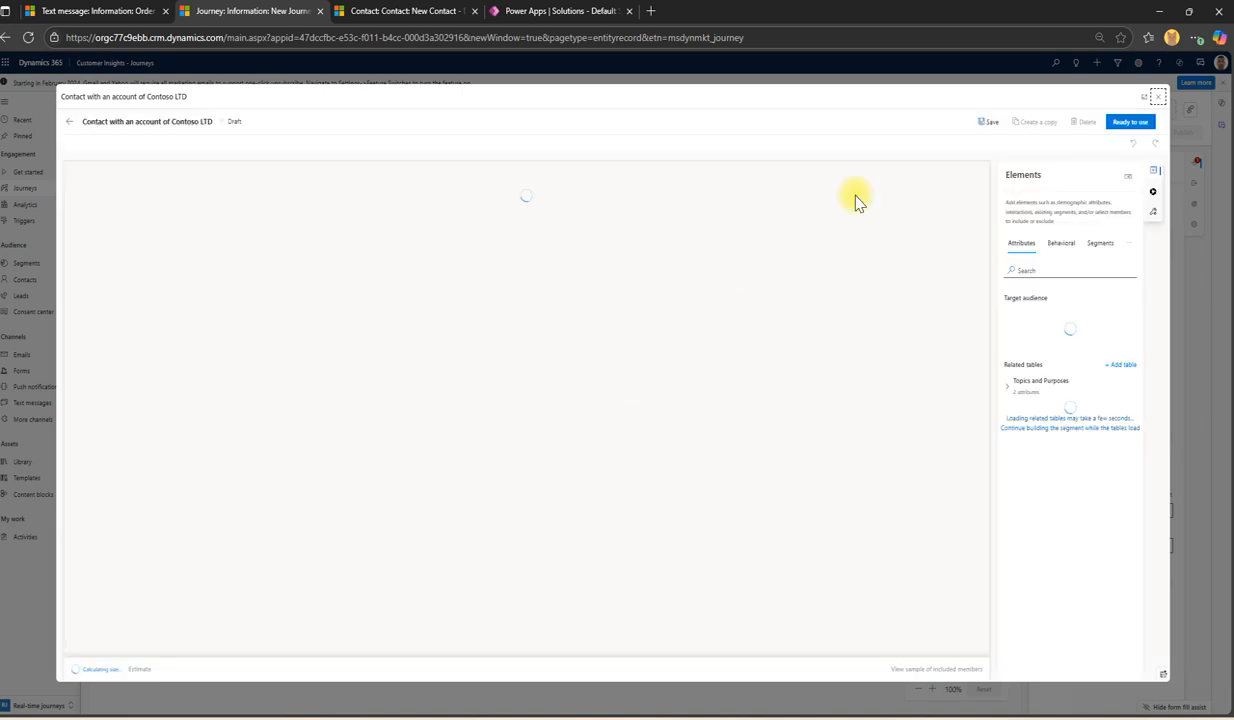
{"action": "left_click", "coordinate": [1153, 211]}
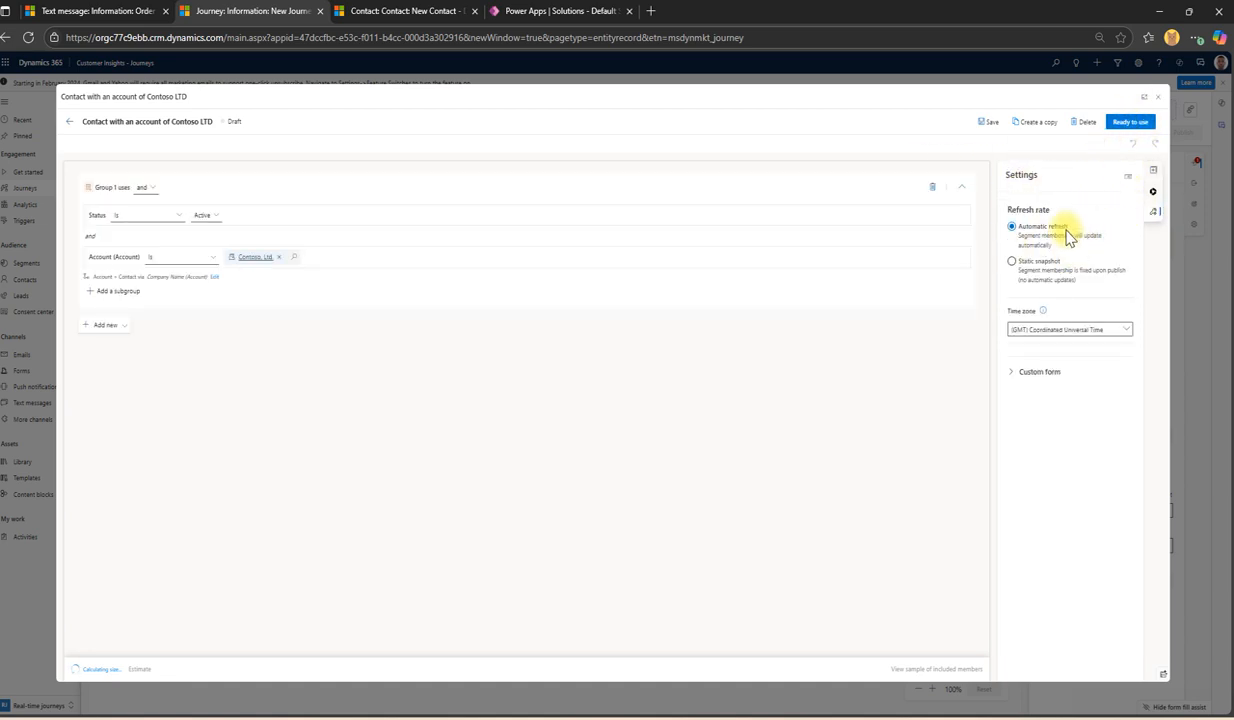
{"action": "left_click", "coordinate": [1106, 332]}
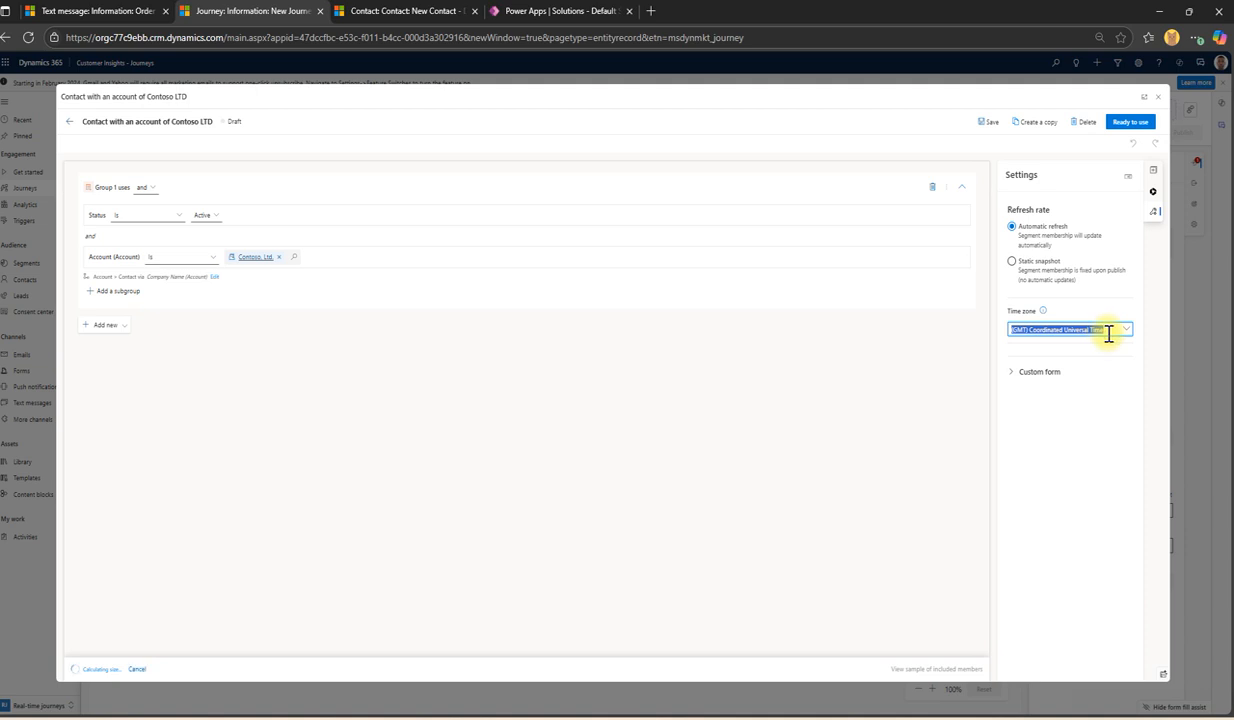
{"action": "type", "text": "melb"}
{"action": "left_click", "coordinate": [1038, 343]}
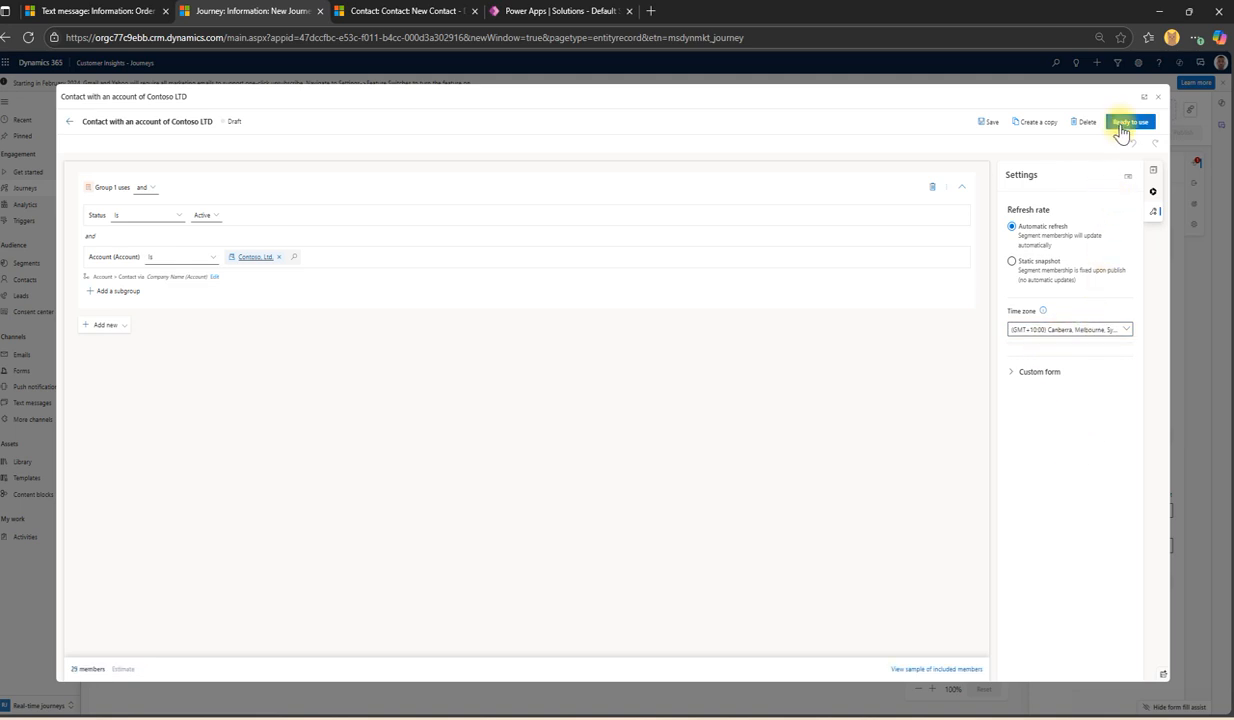
{"action": "left_click", "coordinate": [988, 121]}
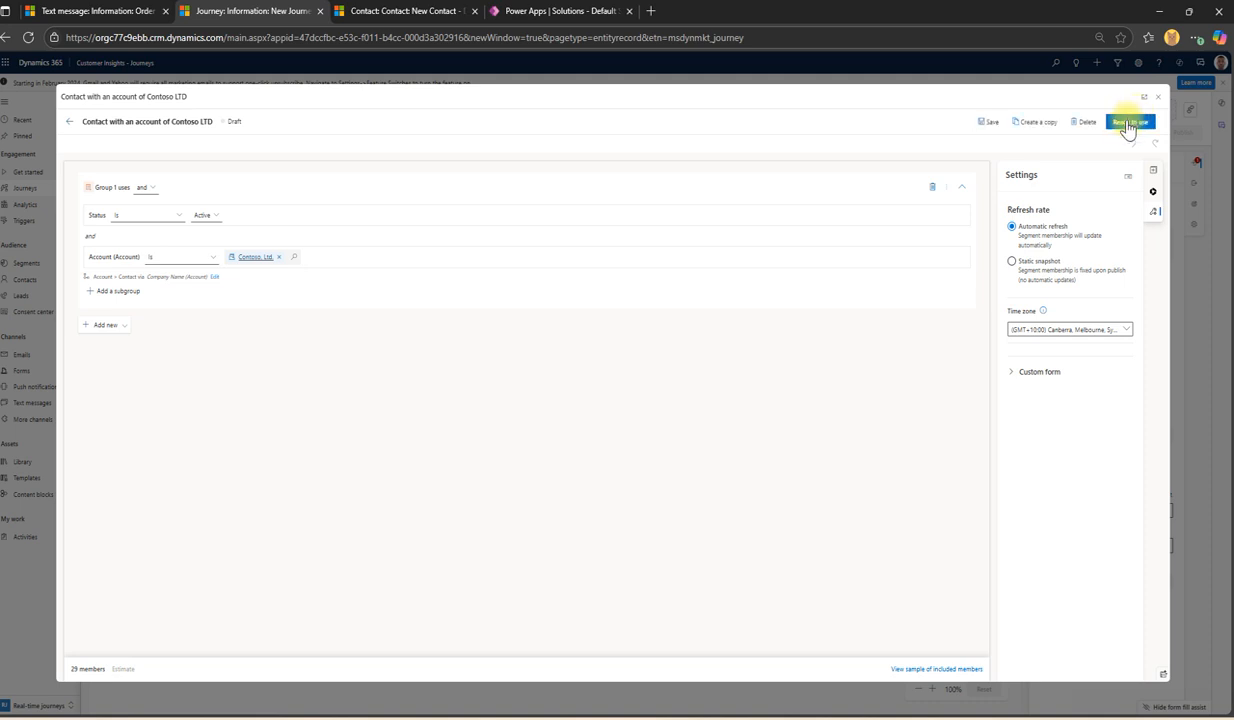
Step: Mark the segment Ready to use and return to the journey
{"action": "left_click", "coordinate": [1128, 122]}
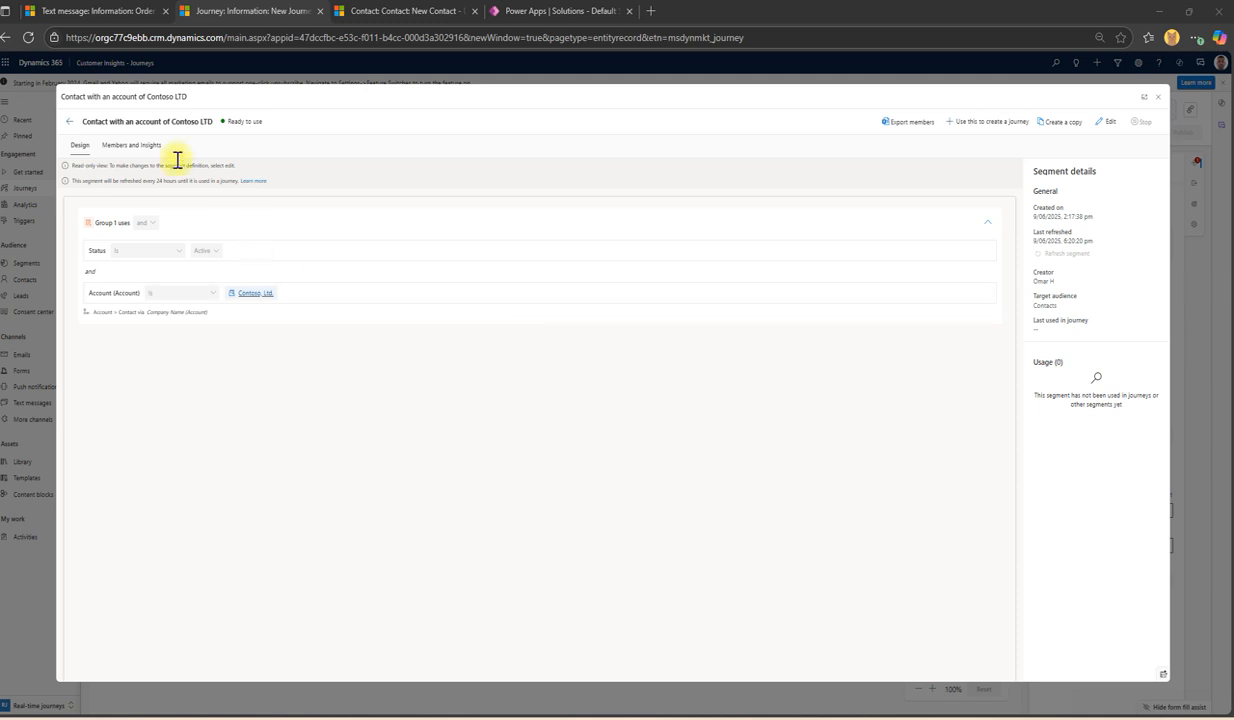
{"action": "left_click_drag", "start_coordinate": [219, 121], "coordinate": [265, 122]}
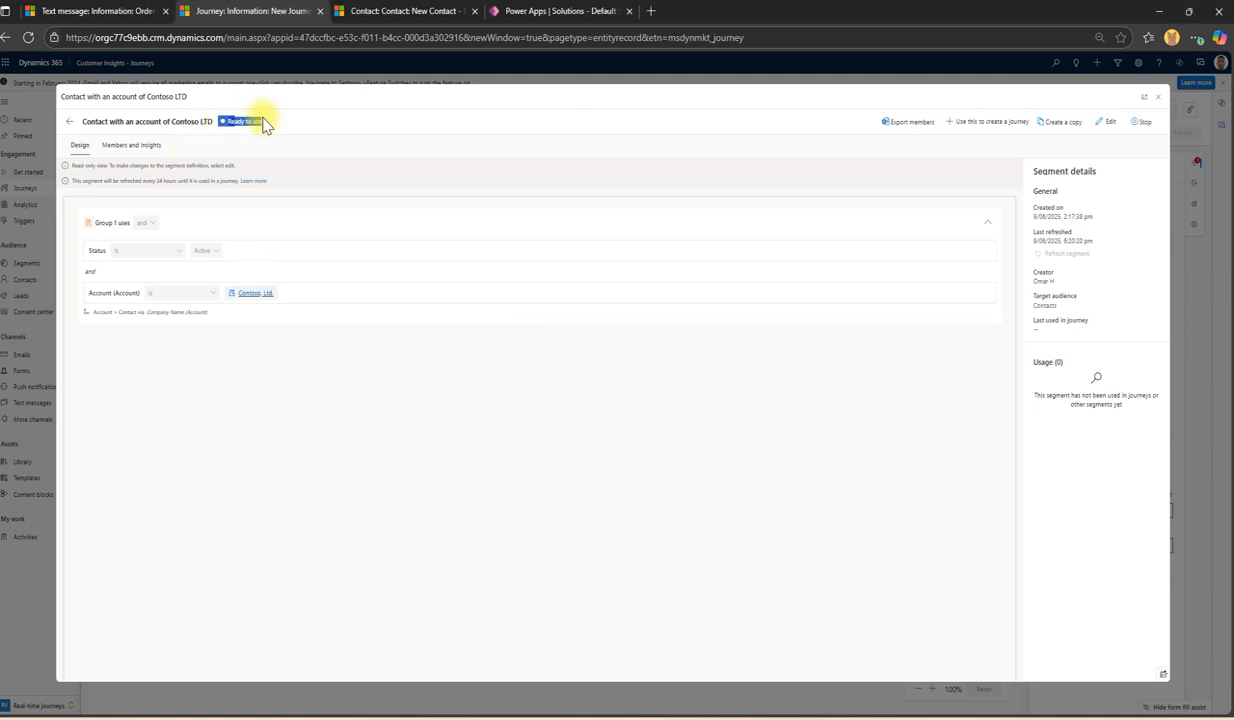
{"action": "left_click", "coordinate": [1157, 96]}
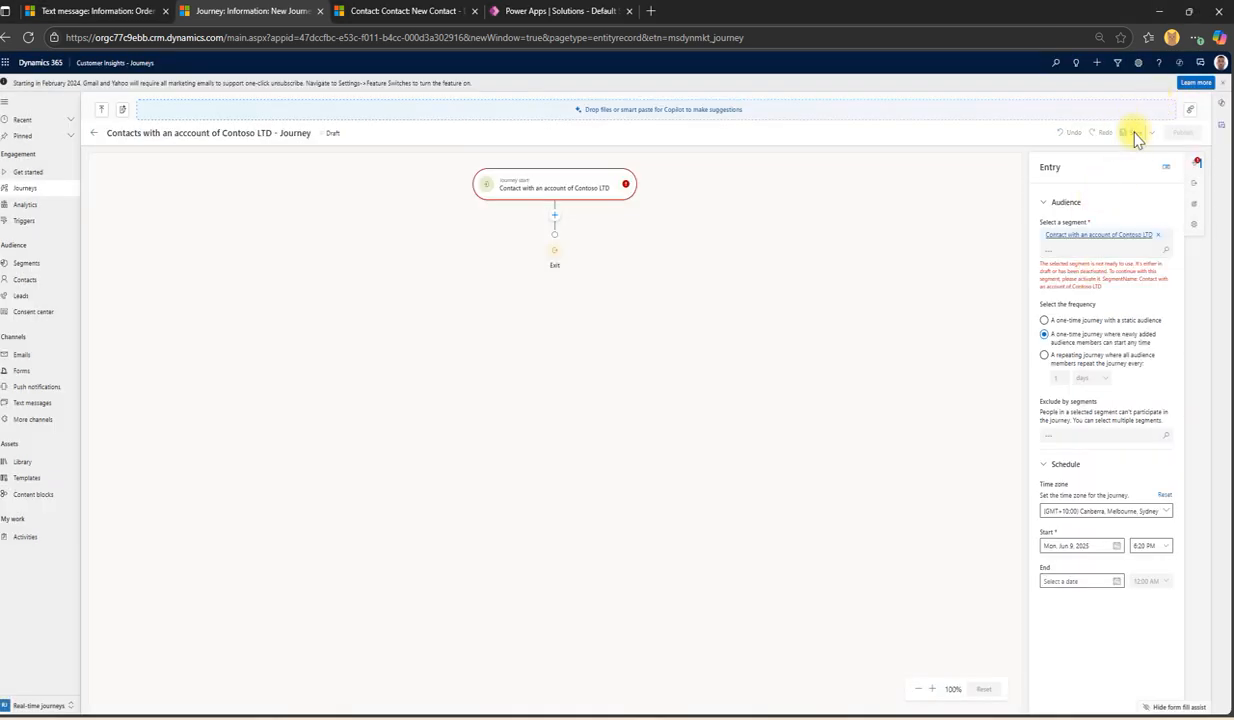
Step: Save the draft journey and open Add an action below the Journey start tile
{"action": "left_click", "coordinate": [1132, 133]}
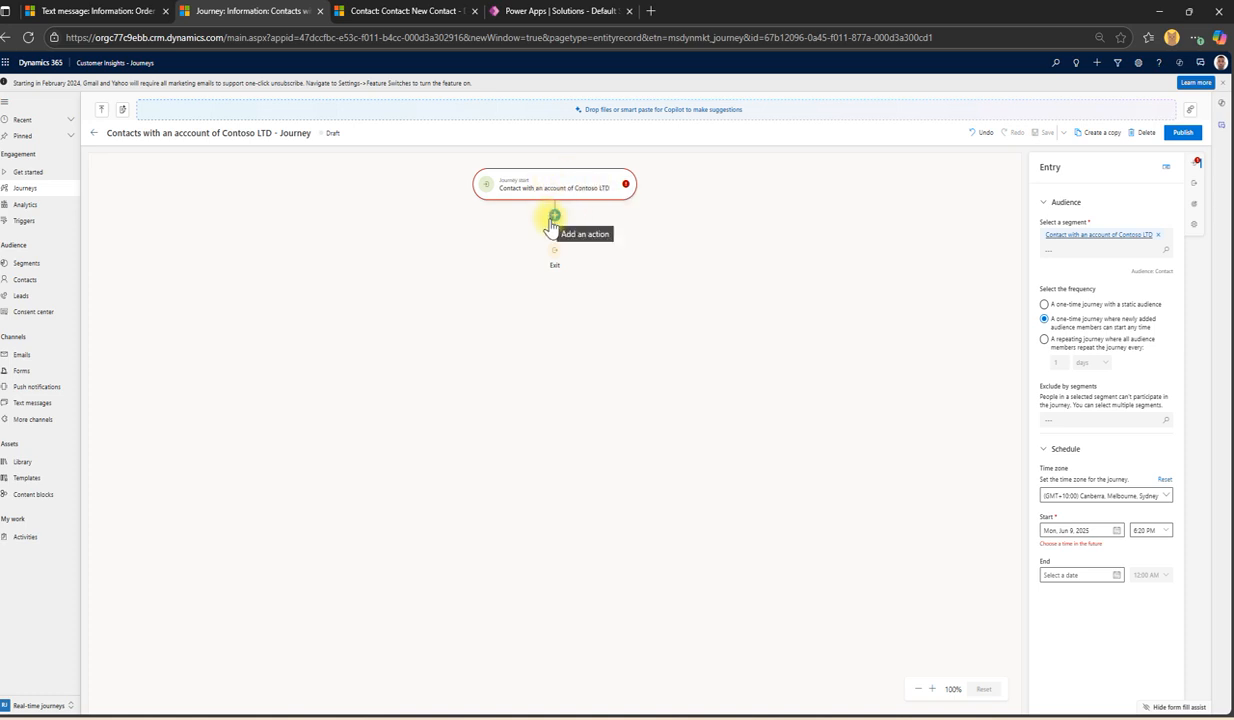
{"action": "left_click", "coordinate": [554, 216]}
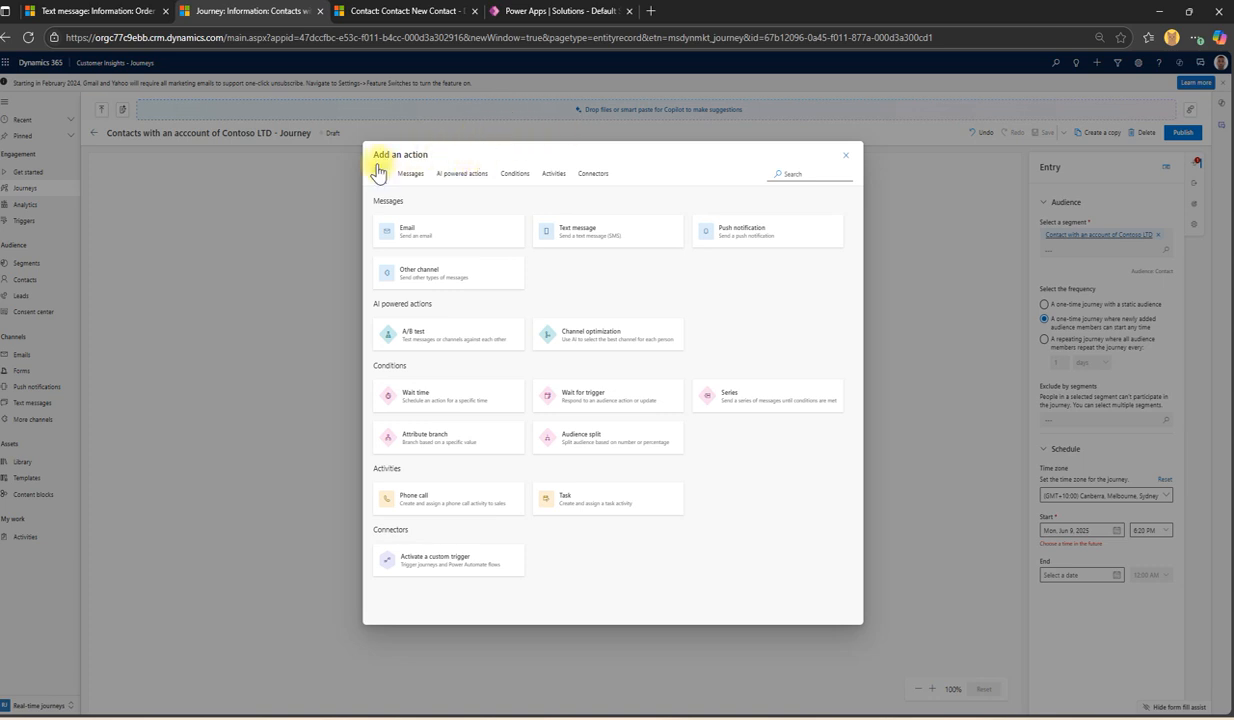
Step: Reopen Add an action and browse the Messages, AI powered actions and Conditions categories
{"action": "left_click", "coordinate": [845, 155]}
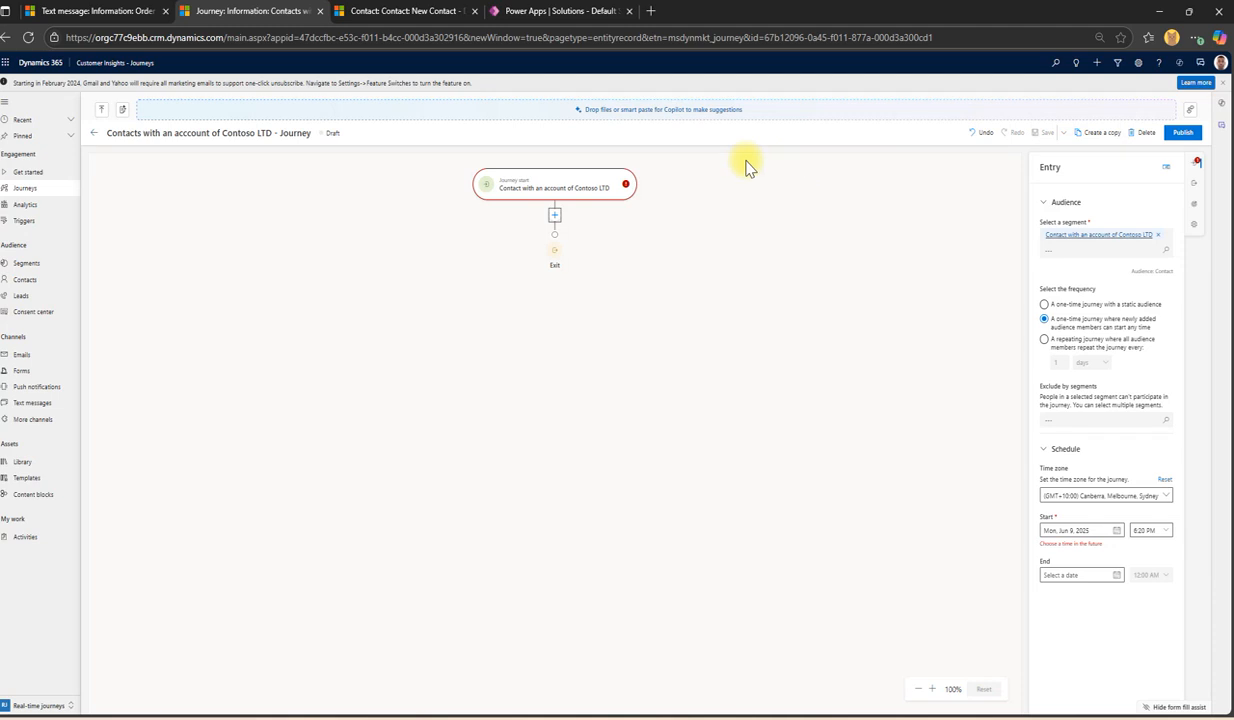
{"action": "left_click", "coordinate": [555, 216]}
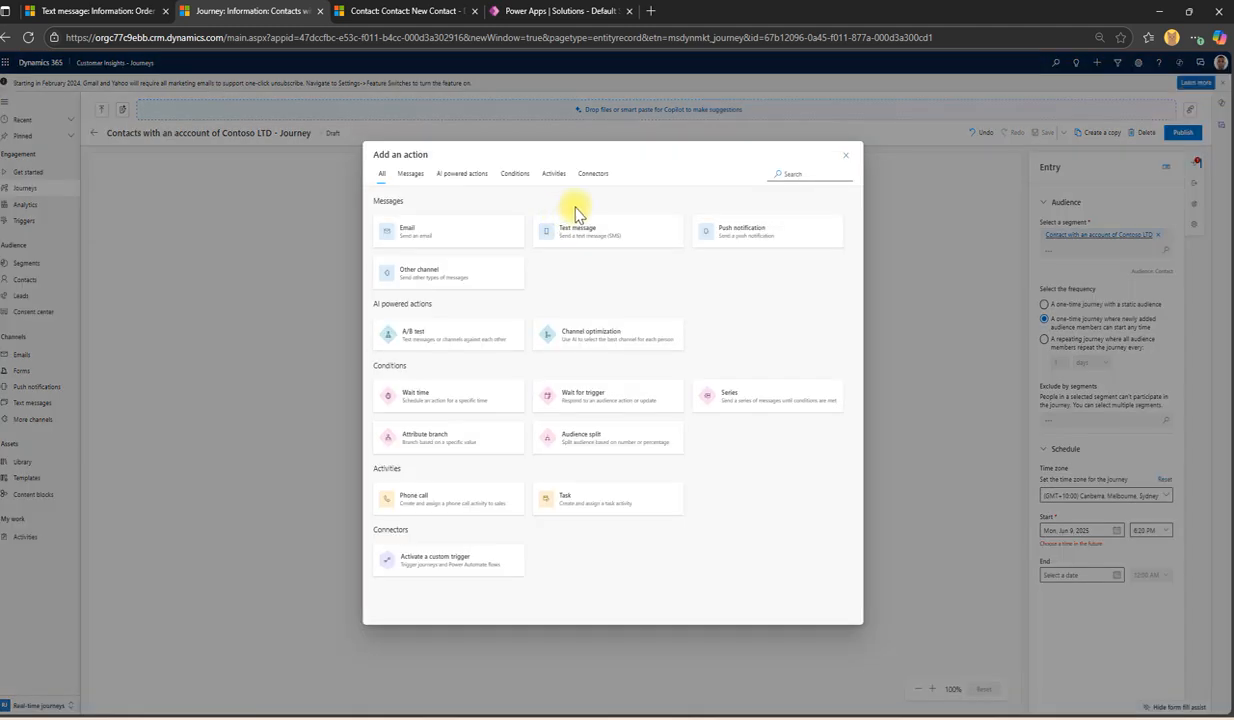
{"action": "left_click", "coordinate": [402, 189]}
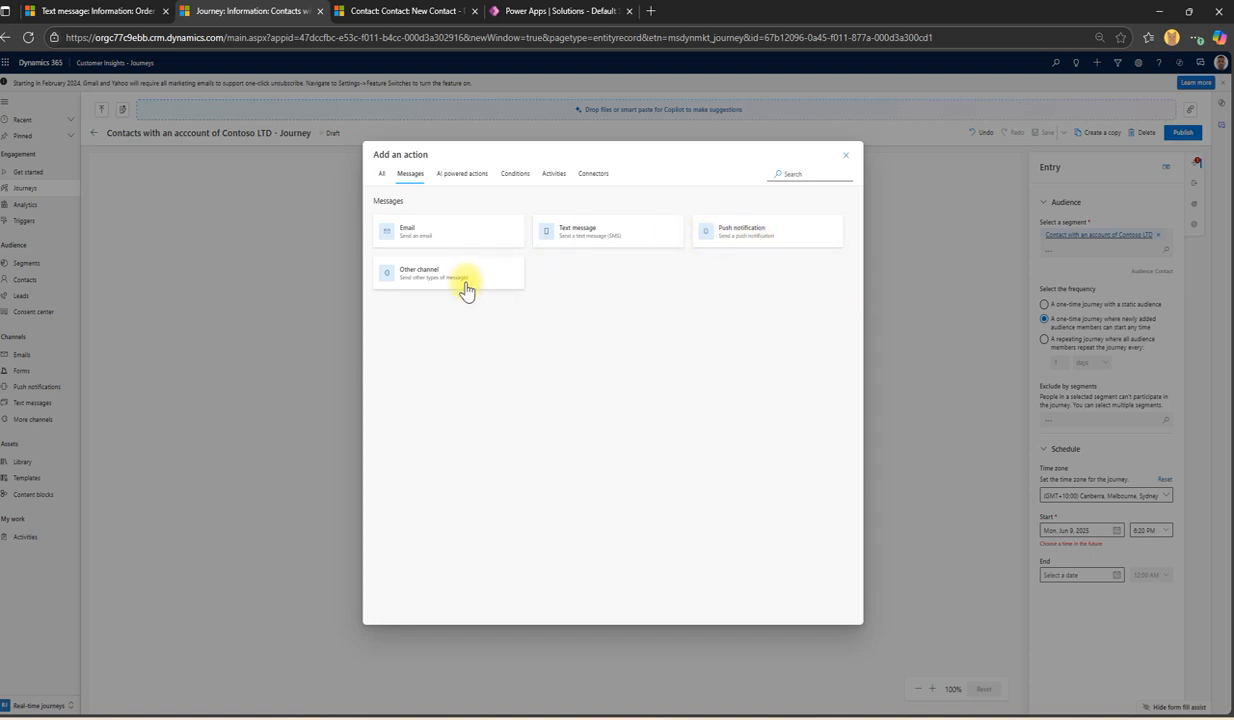
{"action": "left_click", "coordinate": [468, 176]}
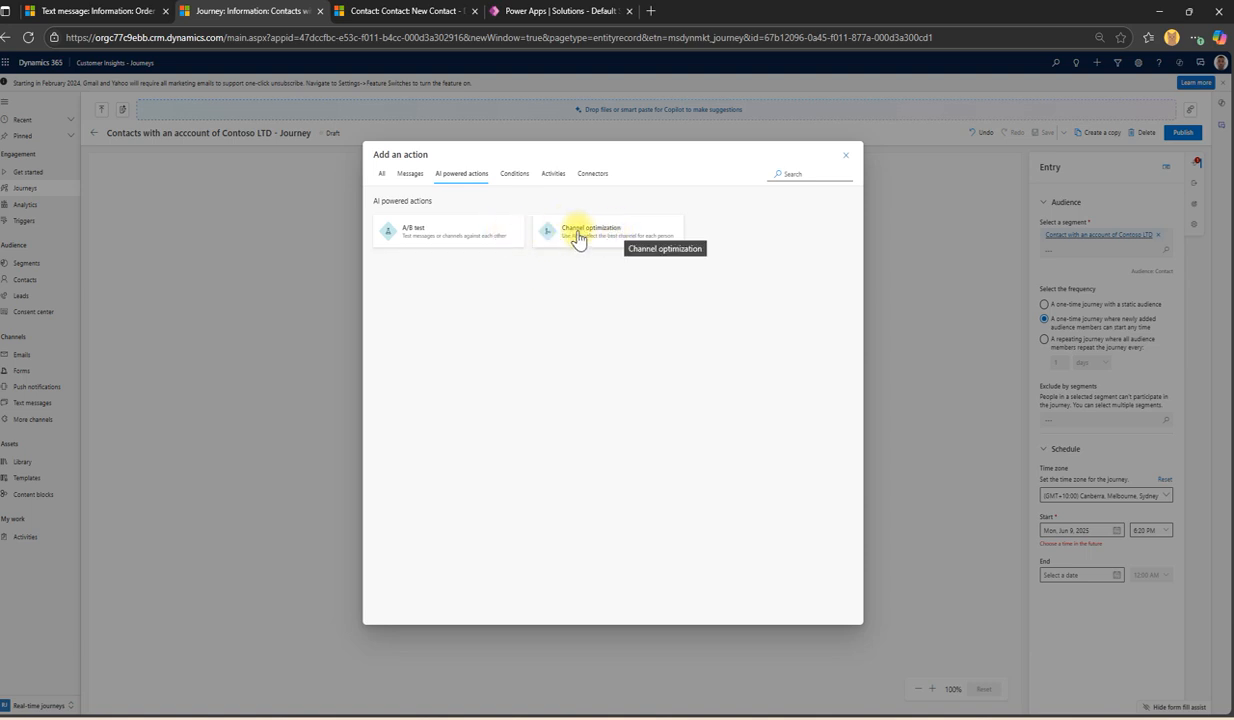
{"action": "left_click", "coordinate": [509, 186]}
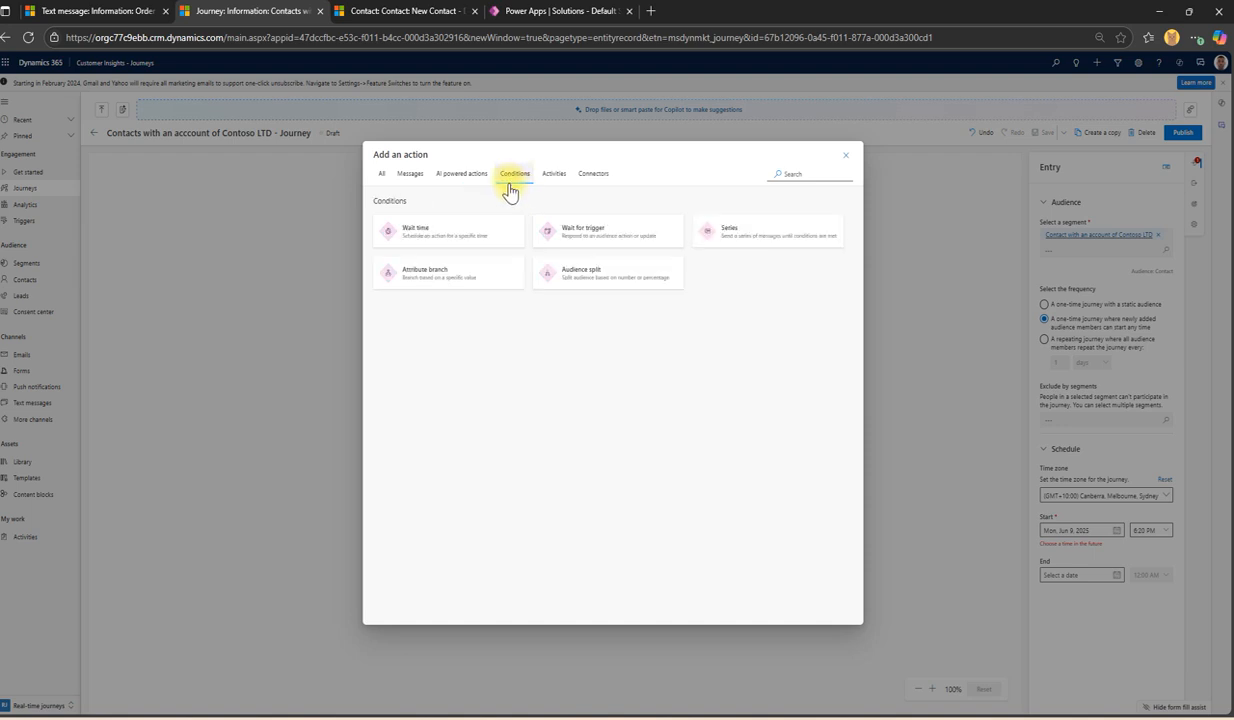
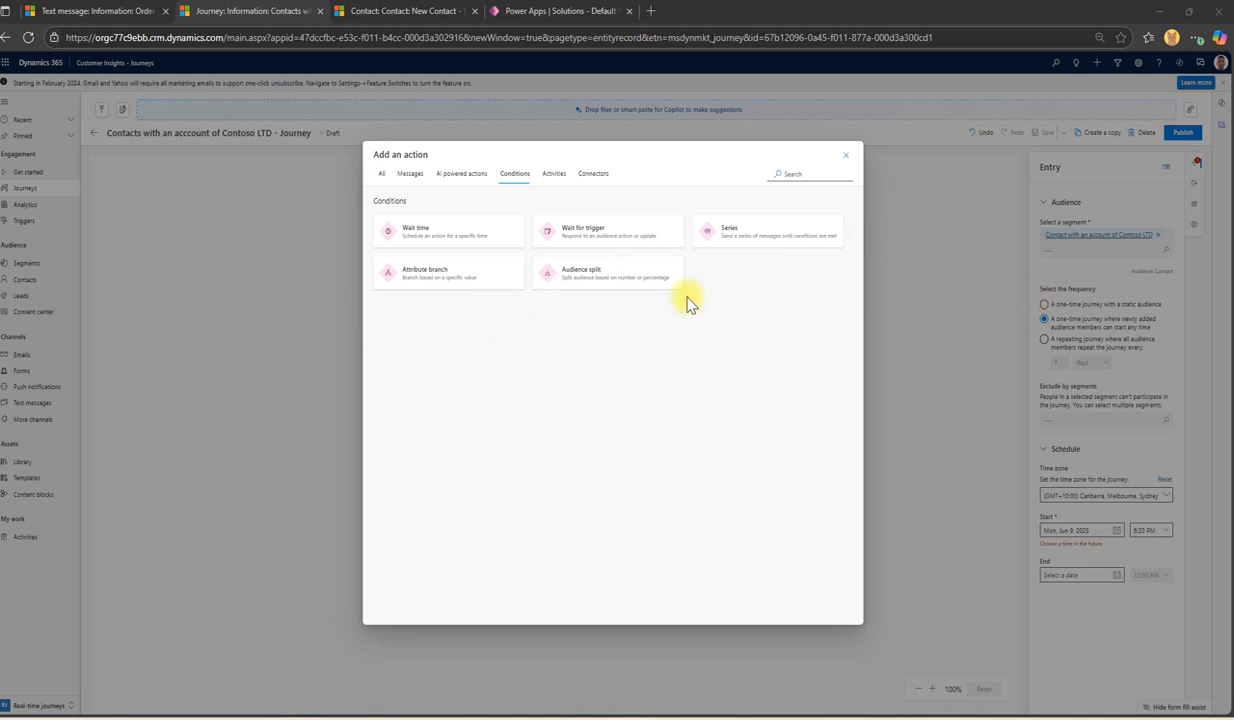
Step: Browse the Activities and Connectors action categories, then switch back to All actions
{"action": "left_click", "coordinate": [554, 174]}
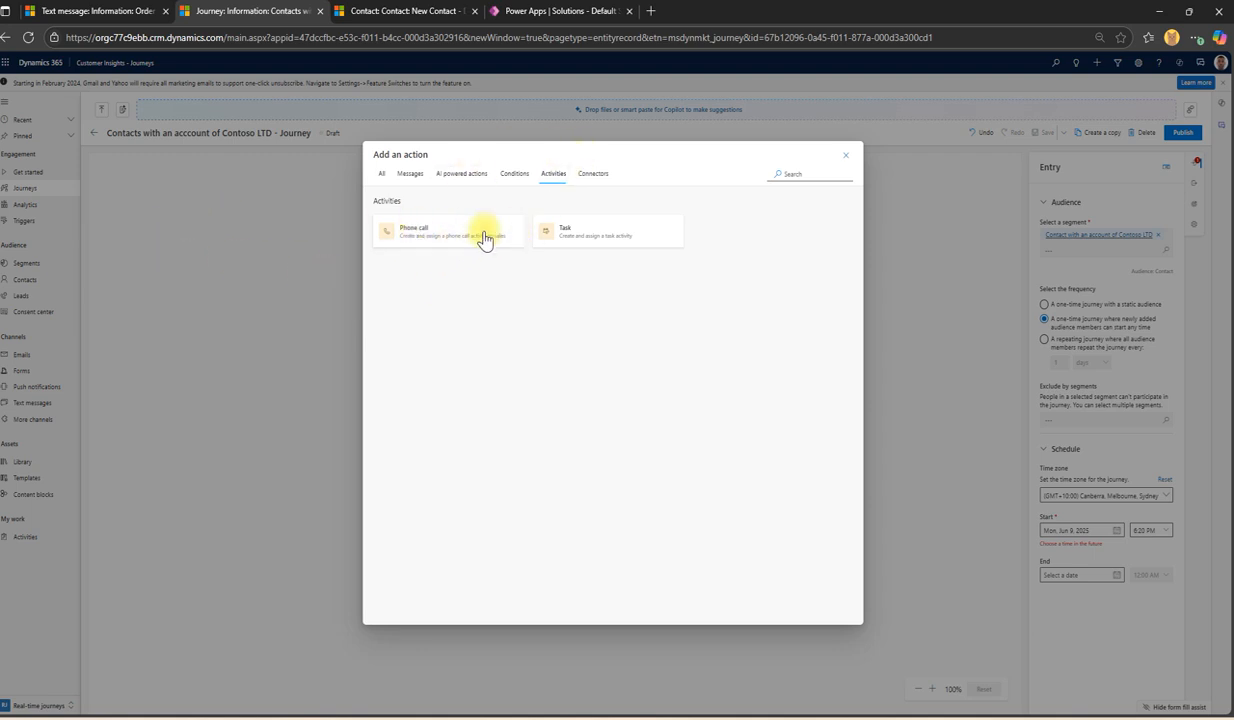
{"action": "left_click", "coordinate": [590, 173]}
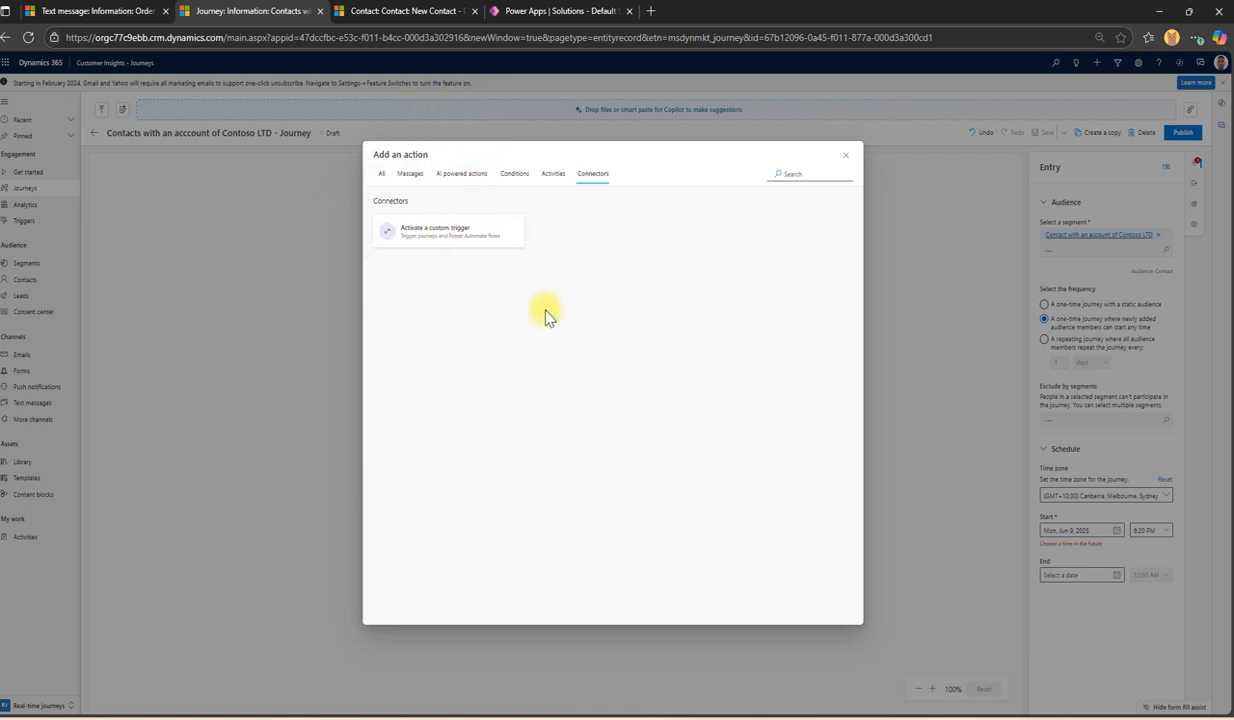
{"action": "left_click", "coordinate": [382, 178]}
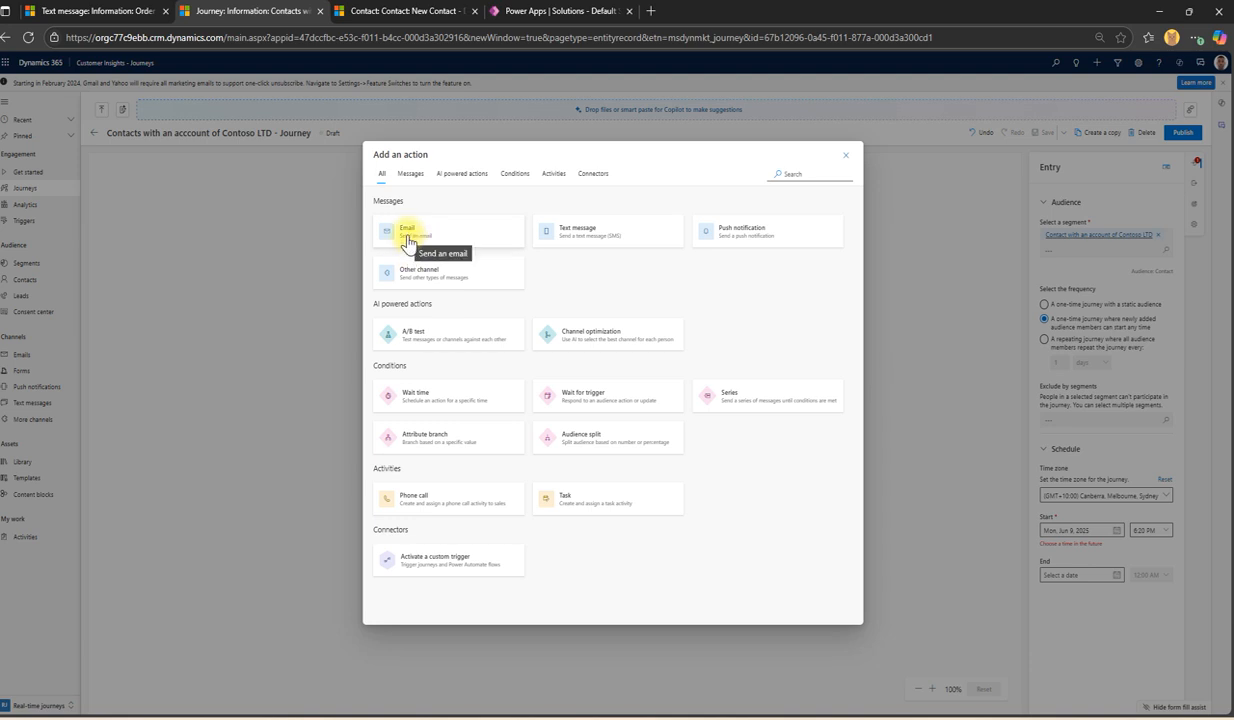
Step: Add an Email step after the journey start that sends 'Email for Contoso LTD contacts'
{"action": "left_click", "coordinate": [408, 240]}
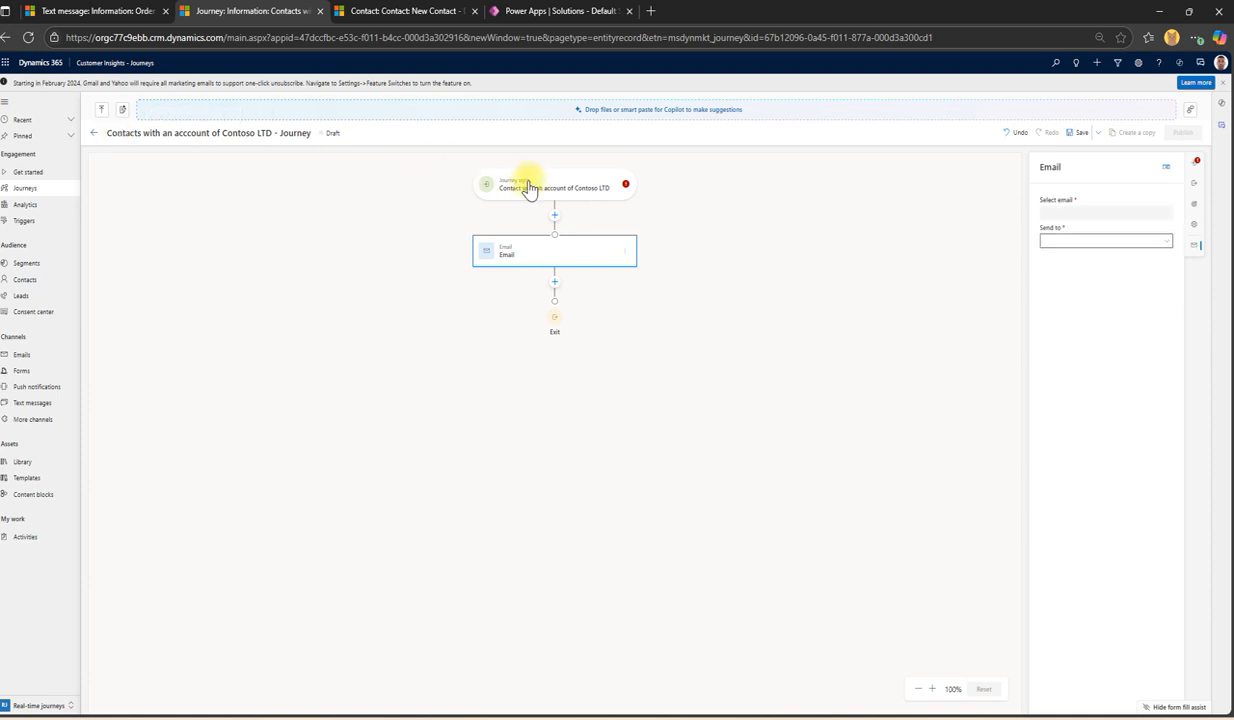
{"action": "left_click", "coordinate": [1056, 213]}
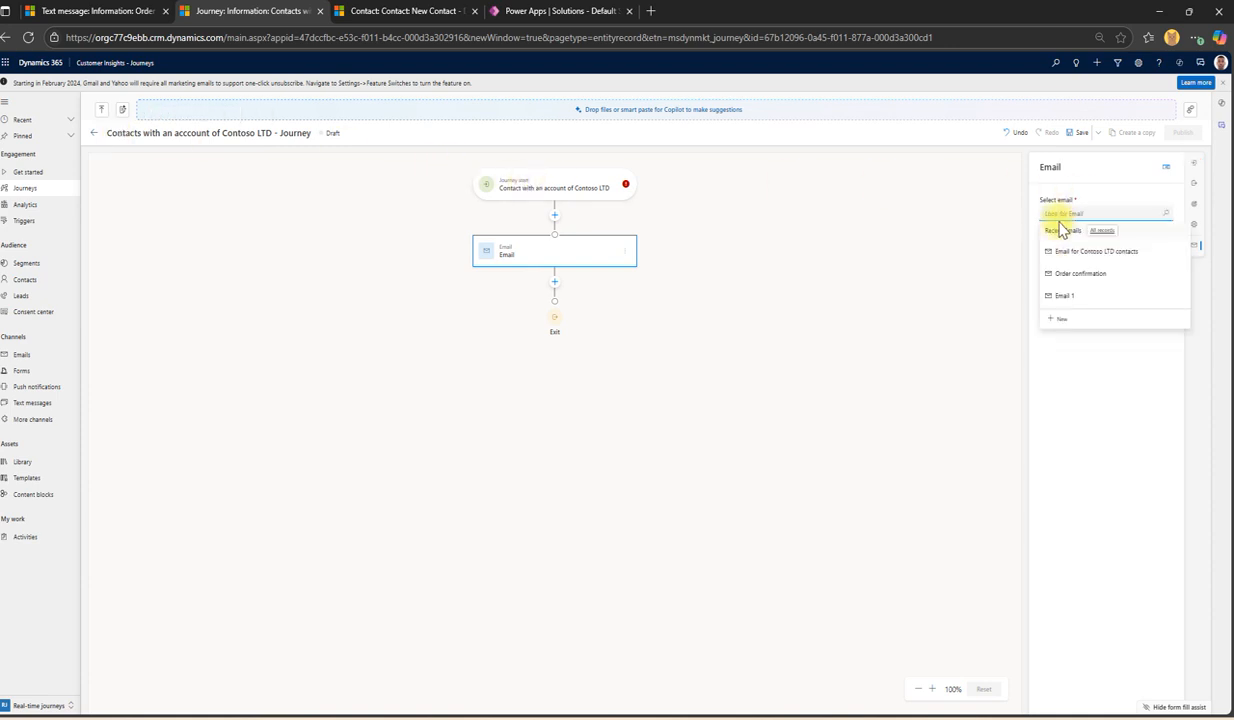
{"action": "left_click", "coordinate": [1063, 218]}
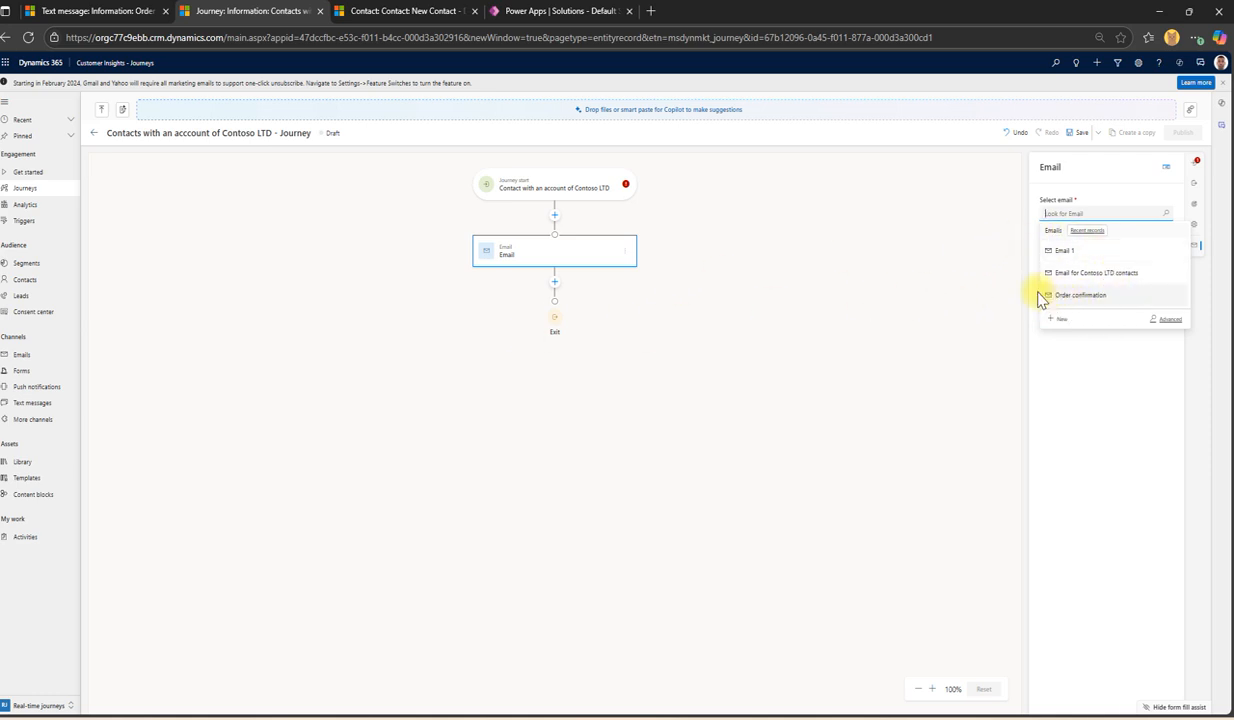
{"action": "left_click", "coordinate": [1120, 279]}
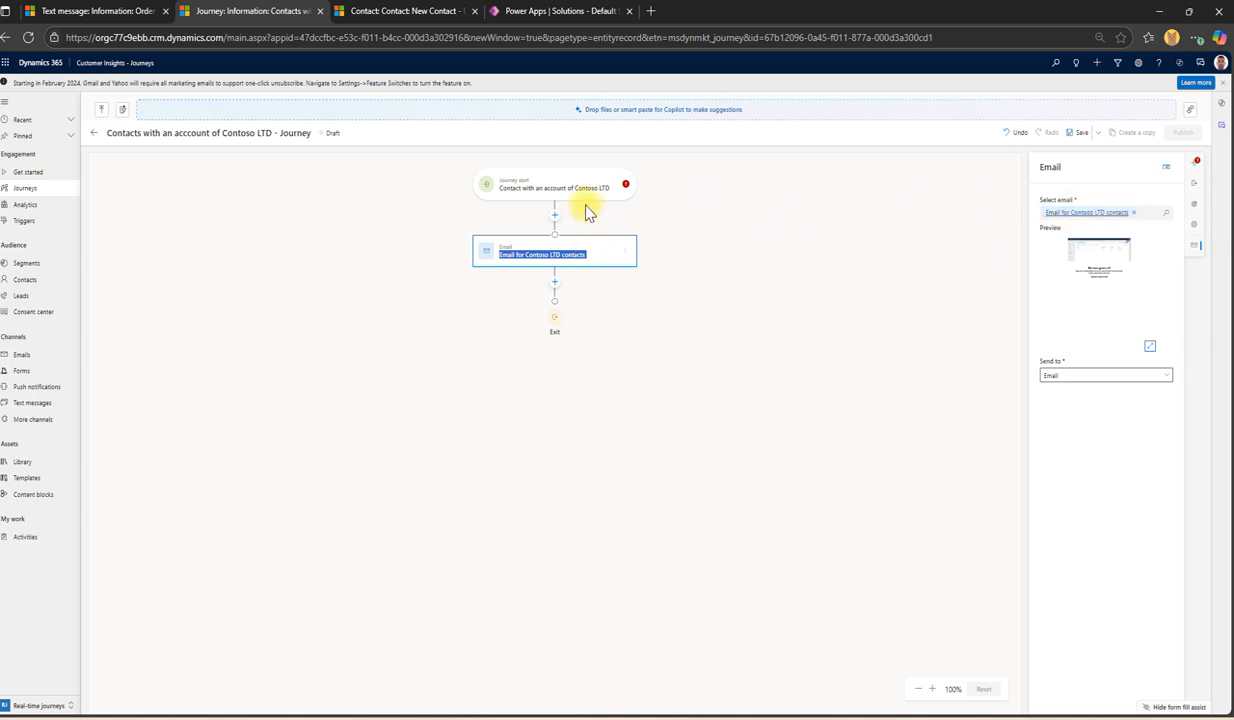
Step: Dismiss the add-step choices without adding anything and save the journey
{"action": "left_click", "coordinate": [555, 286]}
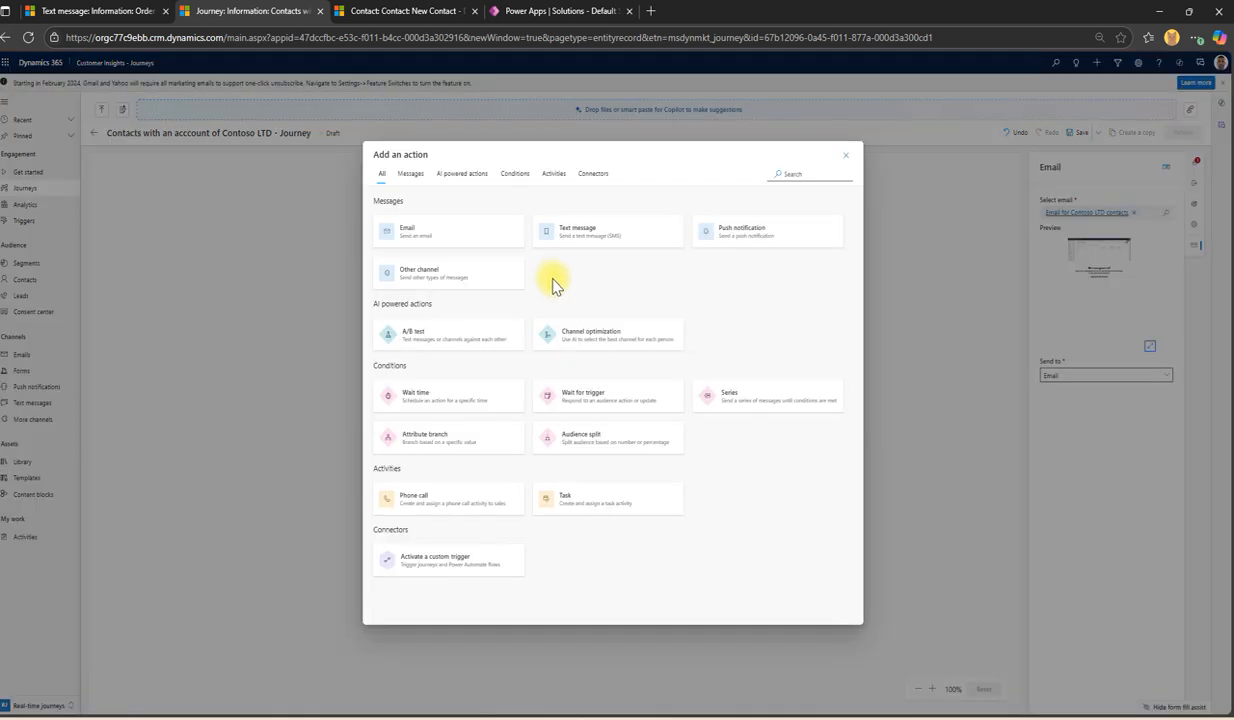
{"action": "left_click", "coordinate": [846, 157]}
{"action": "left_click", "coordinate": [1077, 136]}
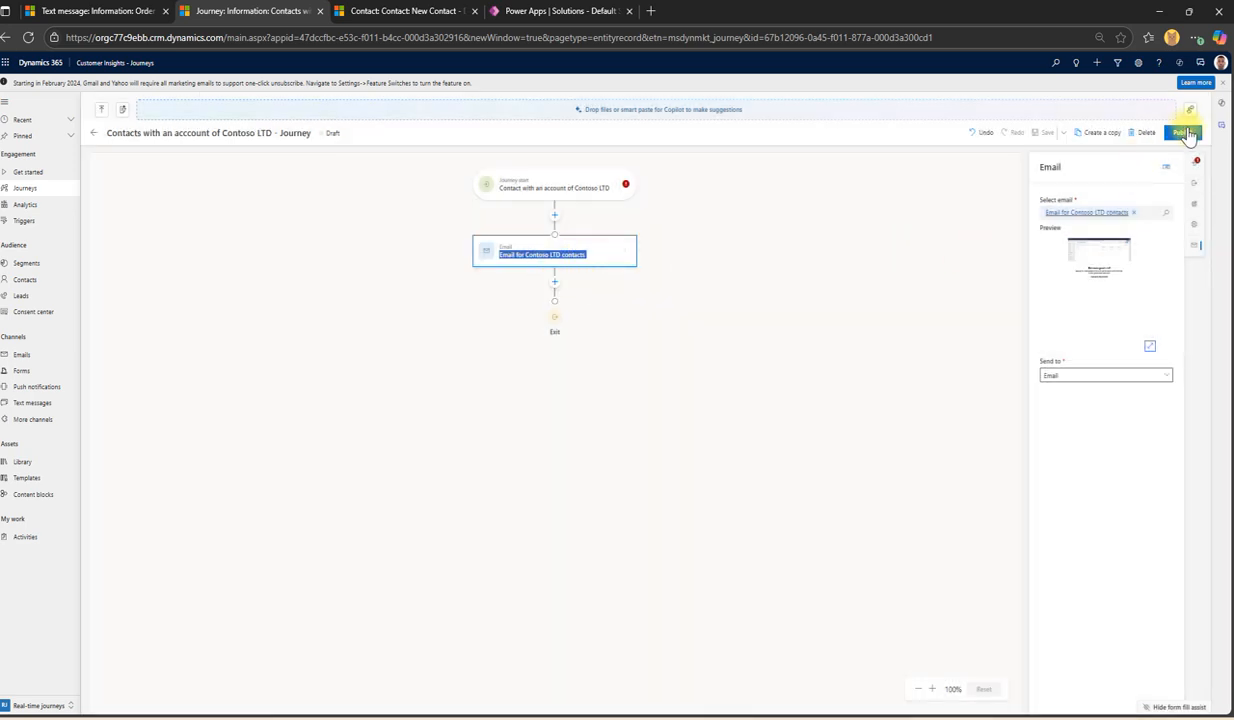
Step: Attempt to publish, jump to the email error, and open 'Email for Contoso LTD contacts' for editing
{"action": "left_click", "coordinate": [1183, 133]}
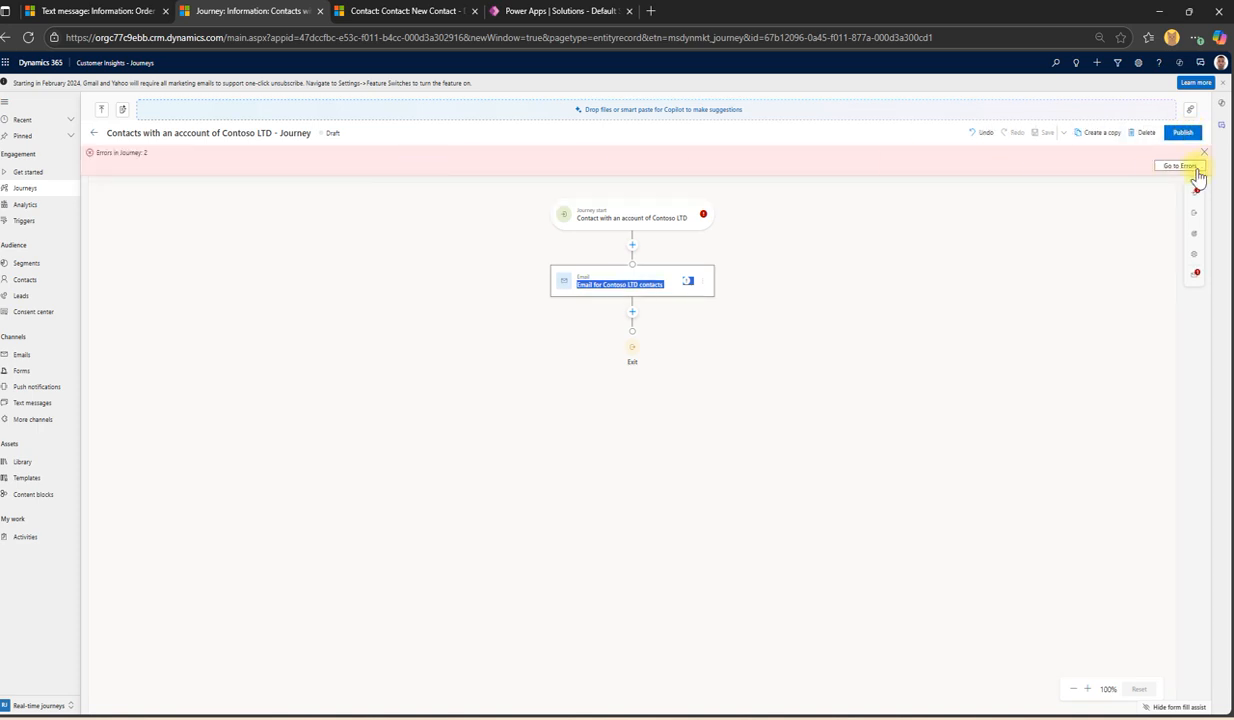
{"action": "left_click", "coordinate": [1194, 166]}
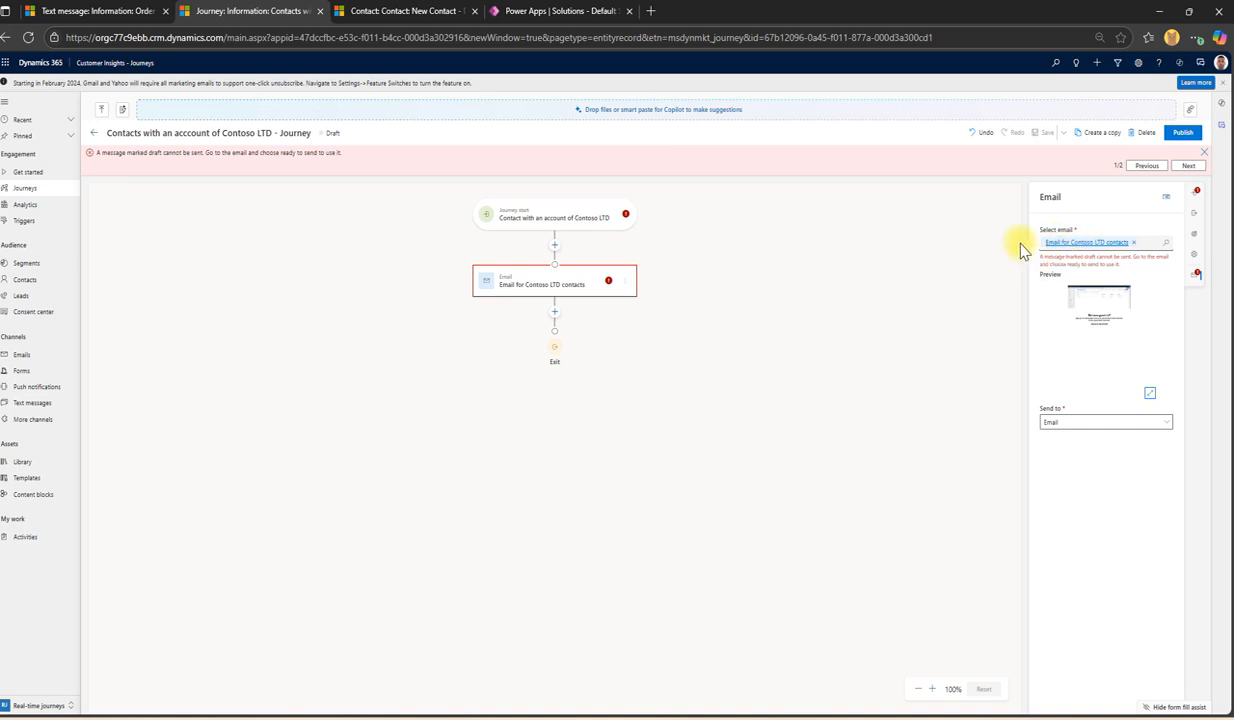
{"action": "left_click", "coordinate": [1070, 245]}
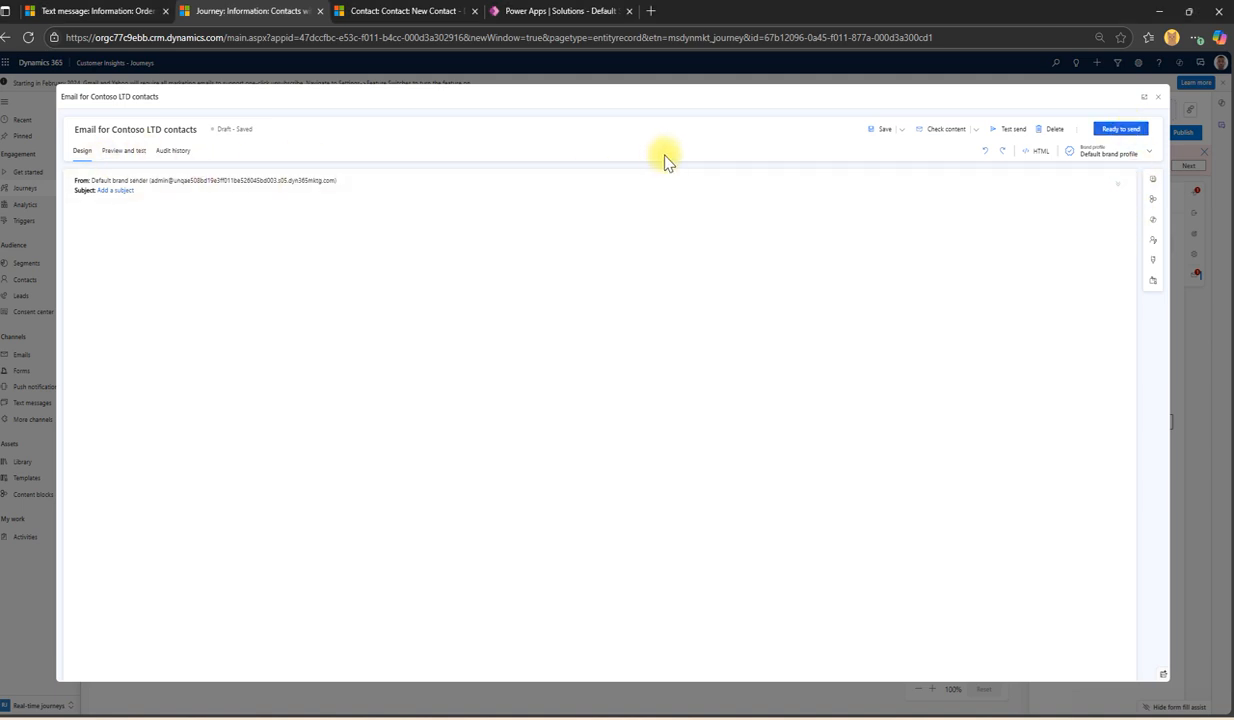
Step: Try Ready to send, then enter the email subject 'Test - Co'
{"action": "left_click", "coordinate": [1115, 135]}
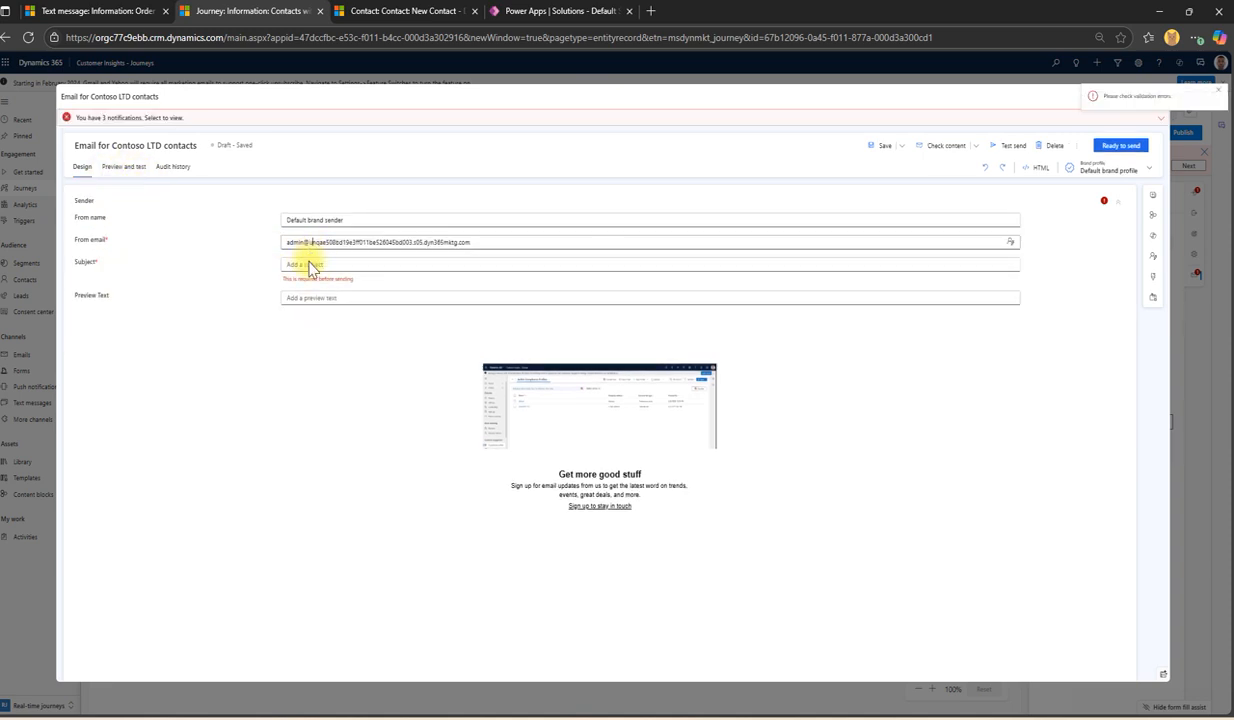
{"action": "left_click", "coordinate": [319, 269]}
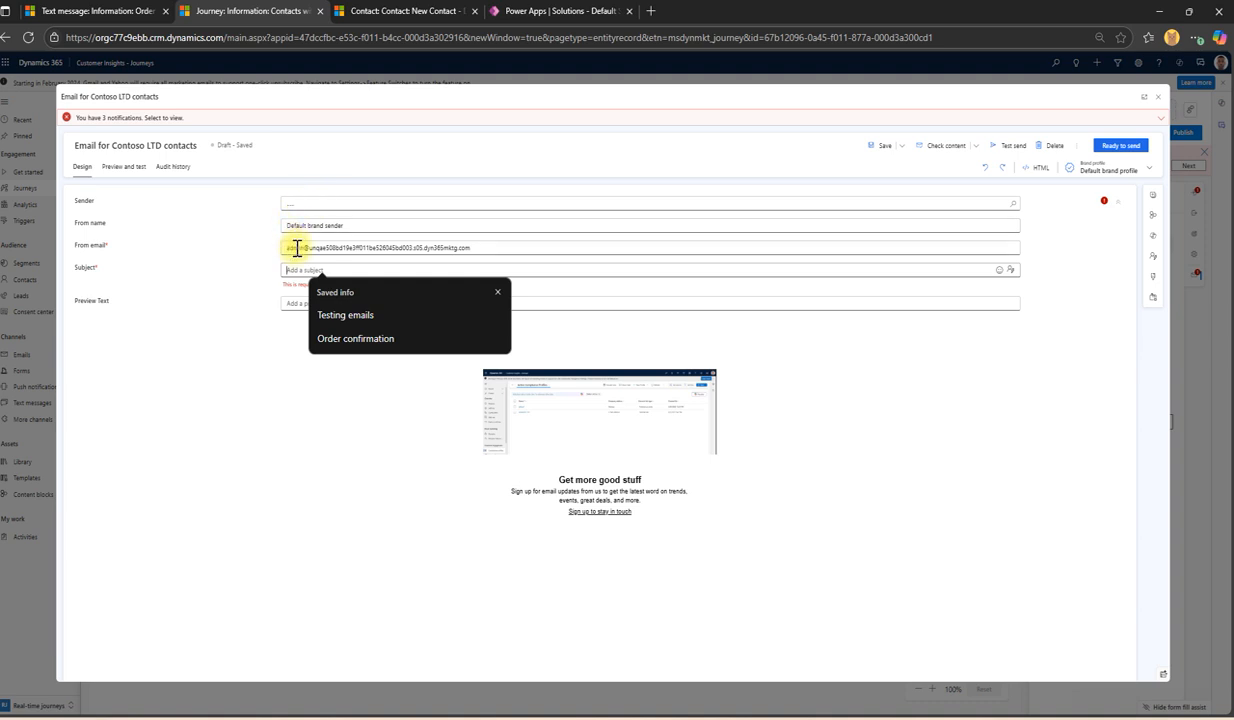
{"action": "type", "text": "T"}
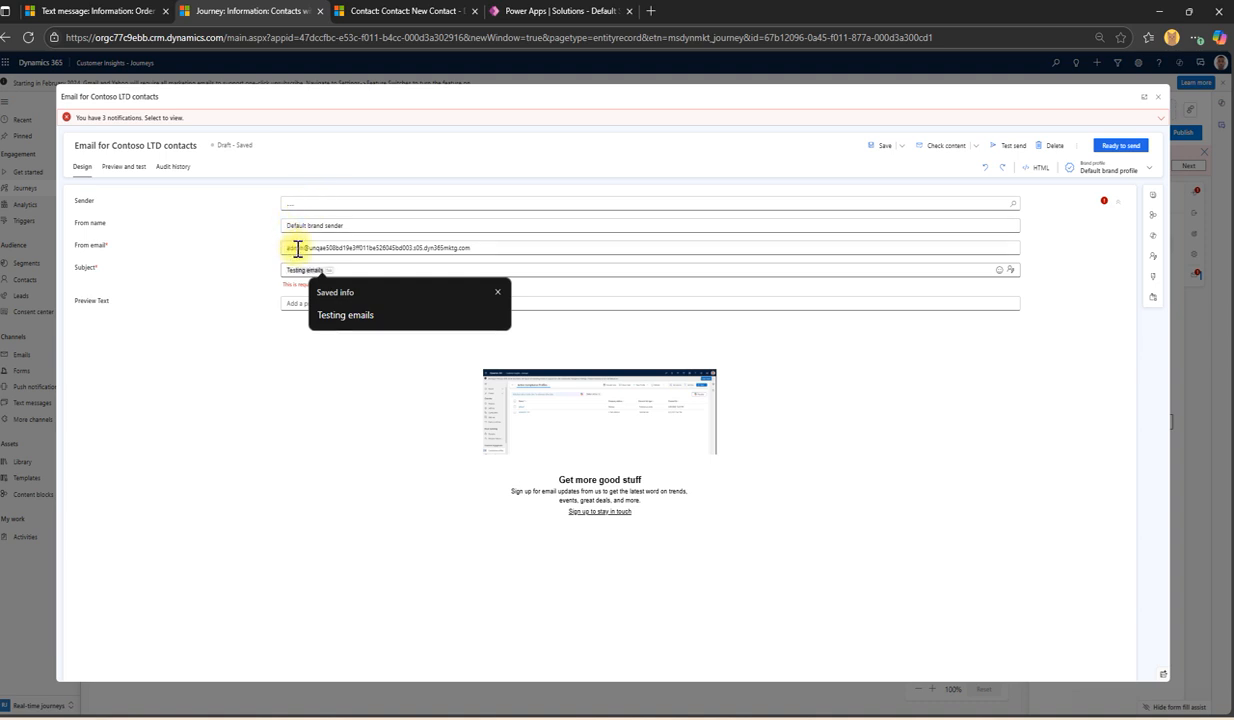
{"action": "type", "text": "est - Con"}
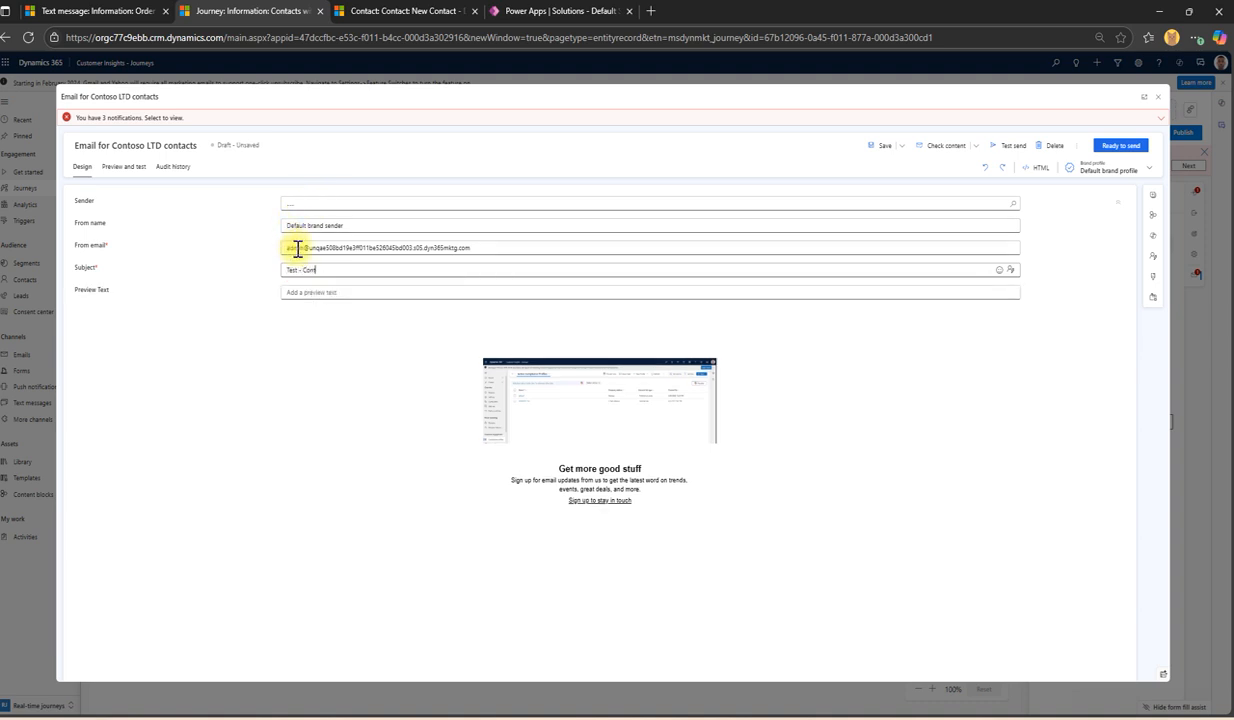
Step: Set Default brand sender as sender, save, and retry Ready to send to list the remaining errors
{"action": "left_click", "coordinate": [328, 205]}
{"action": "key", "text": "Return"}
{"action": "left_click", "coordinate": [318, 242]}
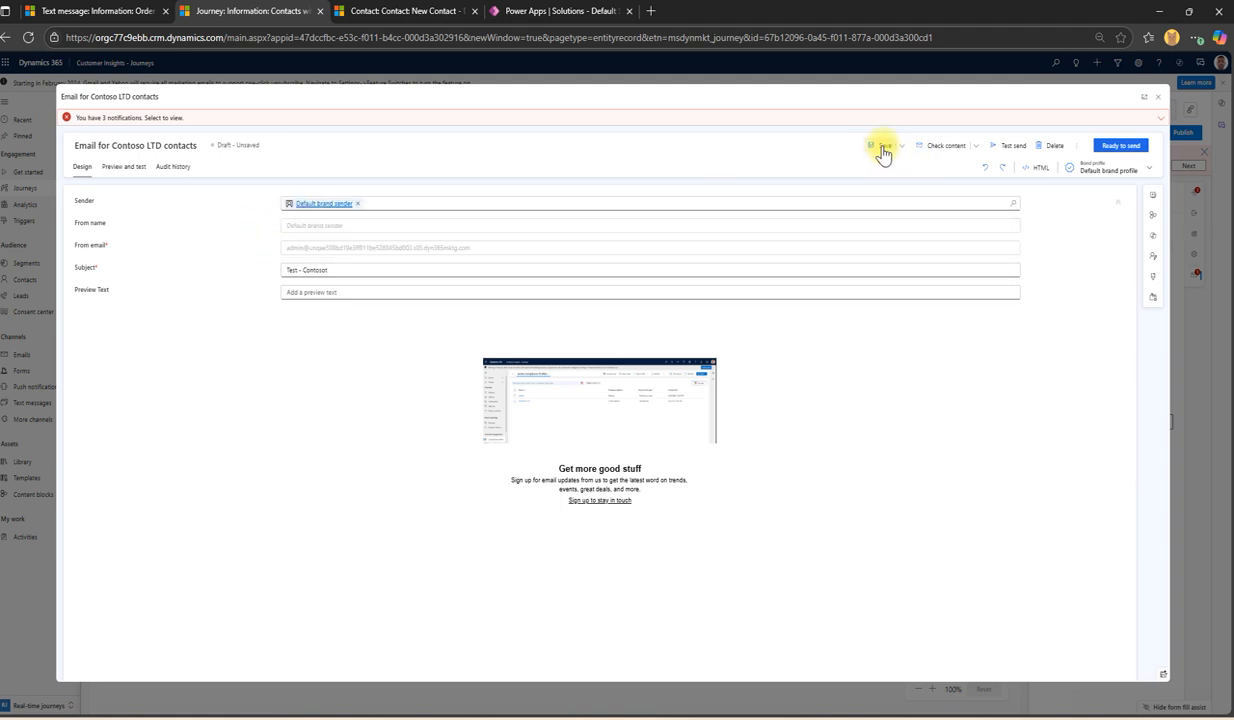
{"action": "left_click", "coordinate": [883, 148]}
{"action": "left_click", "coordinate": [1125, 147]}
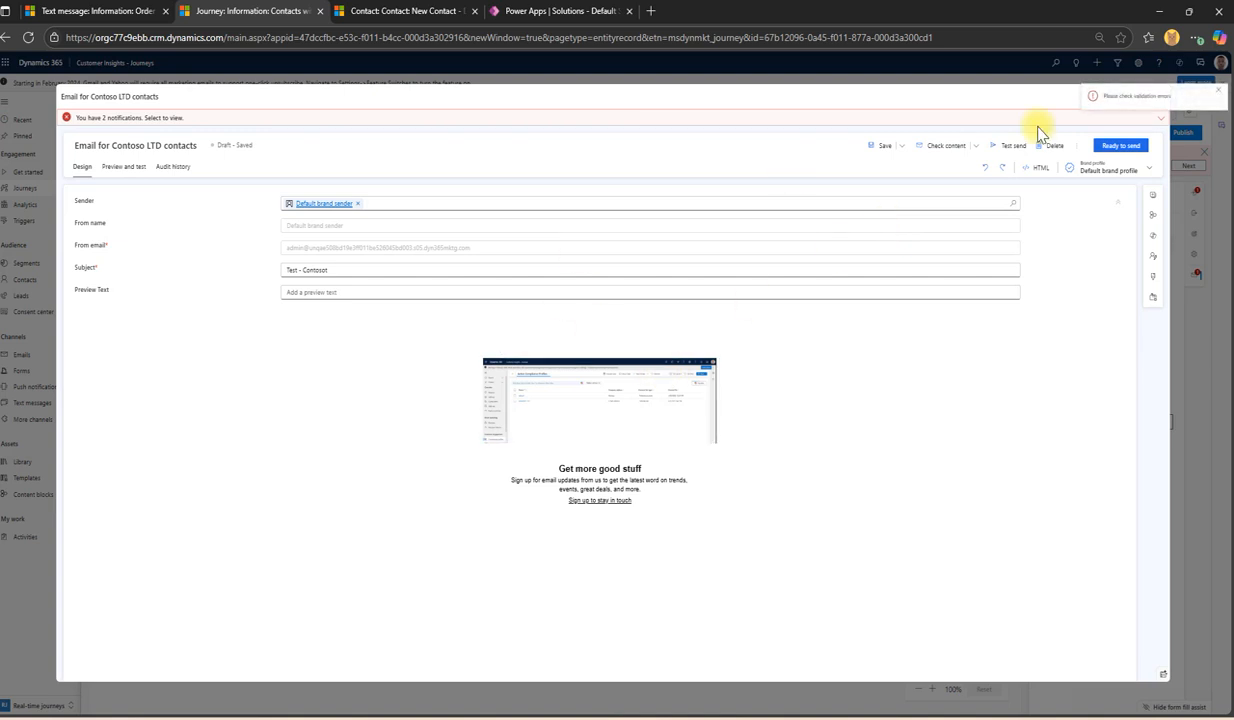
{"action": "left_click", "coordinate": [1081, 118]}
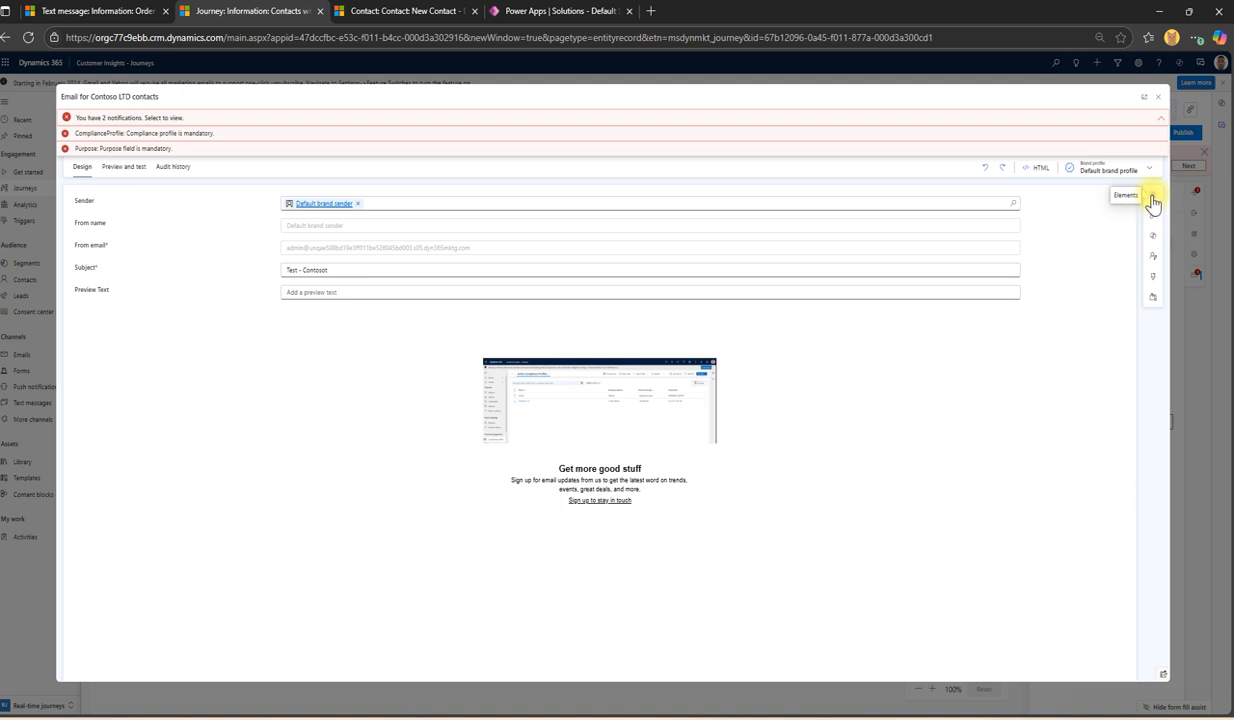
Step: Set the email's compliance profile to default and purpose to Transactional, save, and close the email
{"action": "left_click", "coordinate": [1153, 297]}
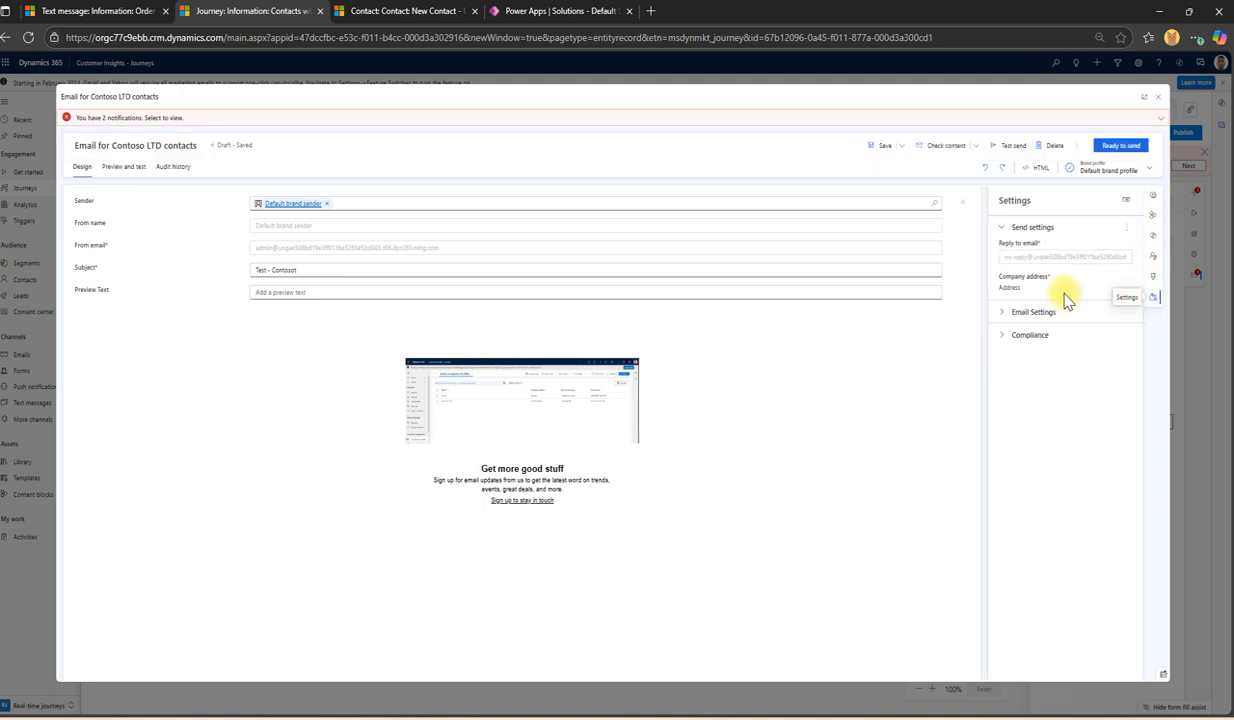
{"action": "left_click", "coordinate": [1001, 335]}
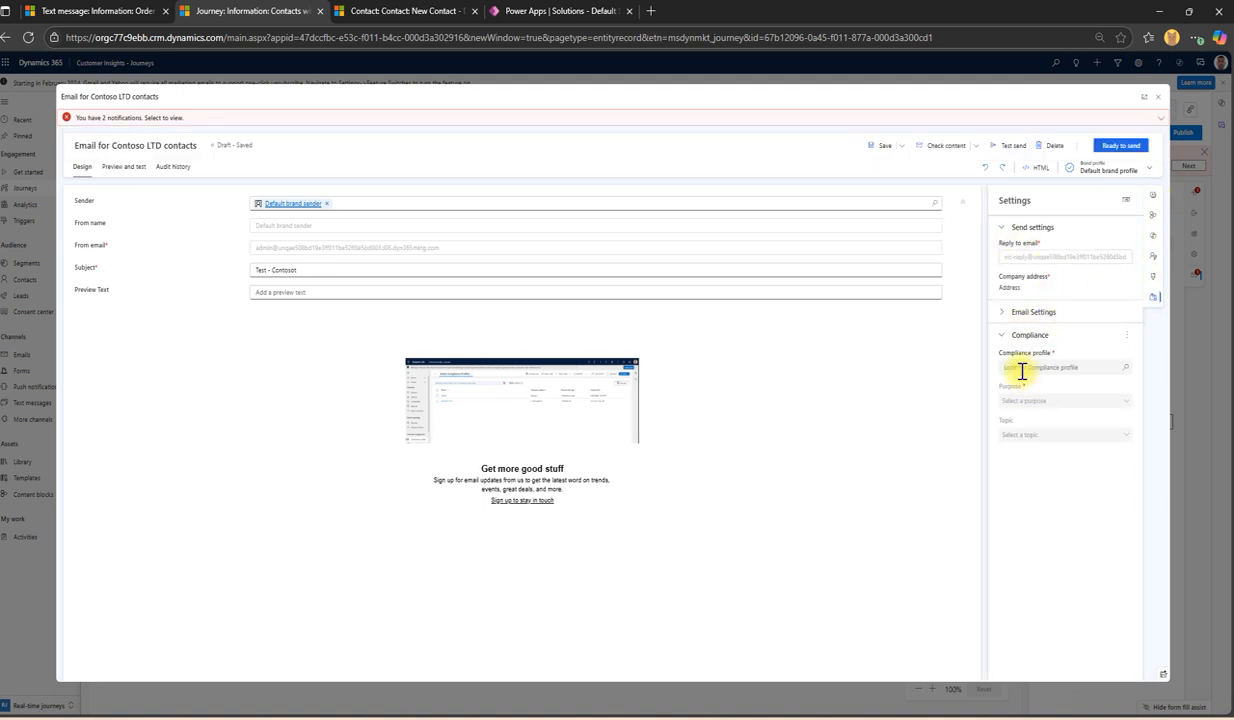
{"action": "left_click", "coordinate": [1021, 370]}
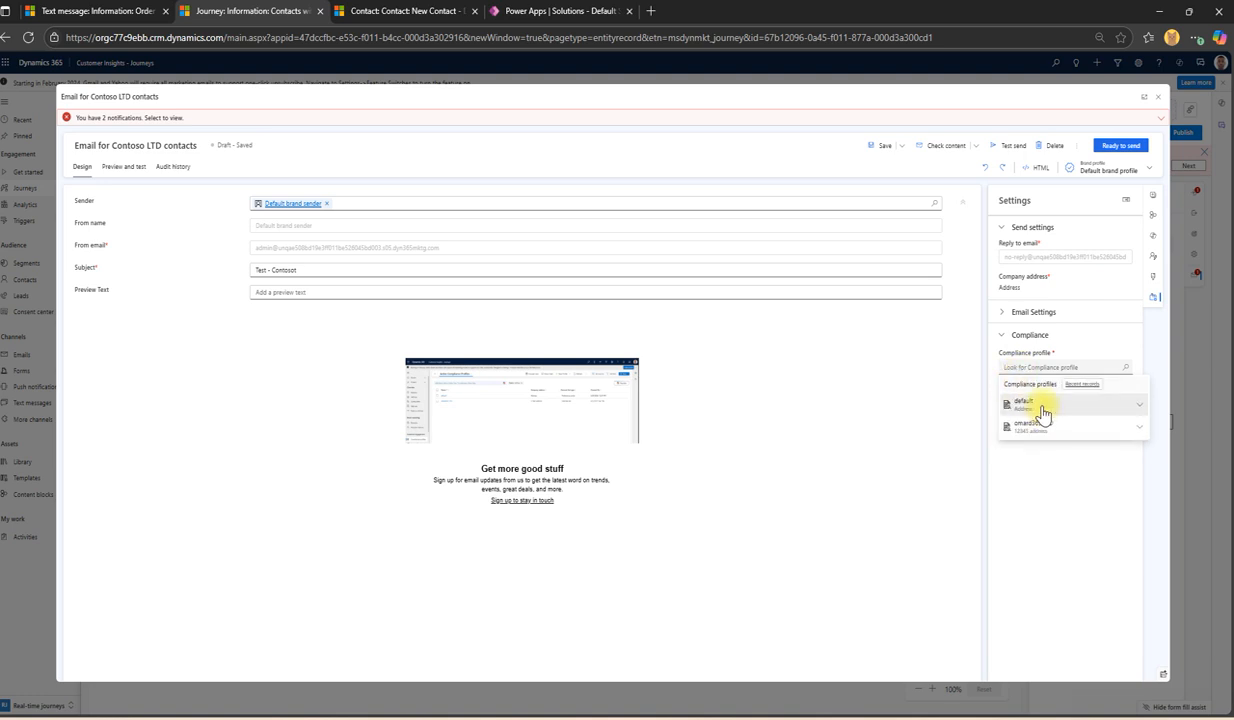
{"action": "left_click", "coordinate": [1035, 405]}
{"action": "left_click", "coordinate": [1055, 405]}
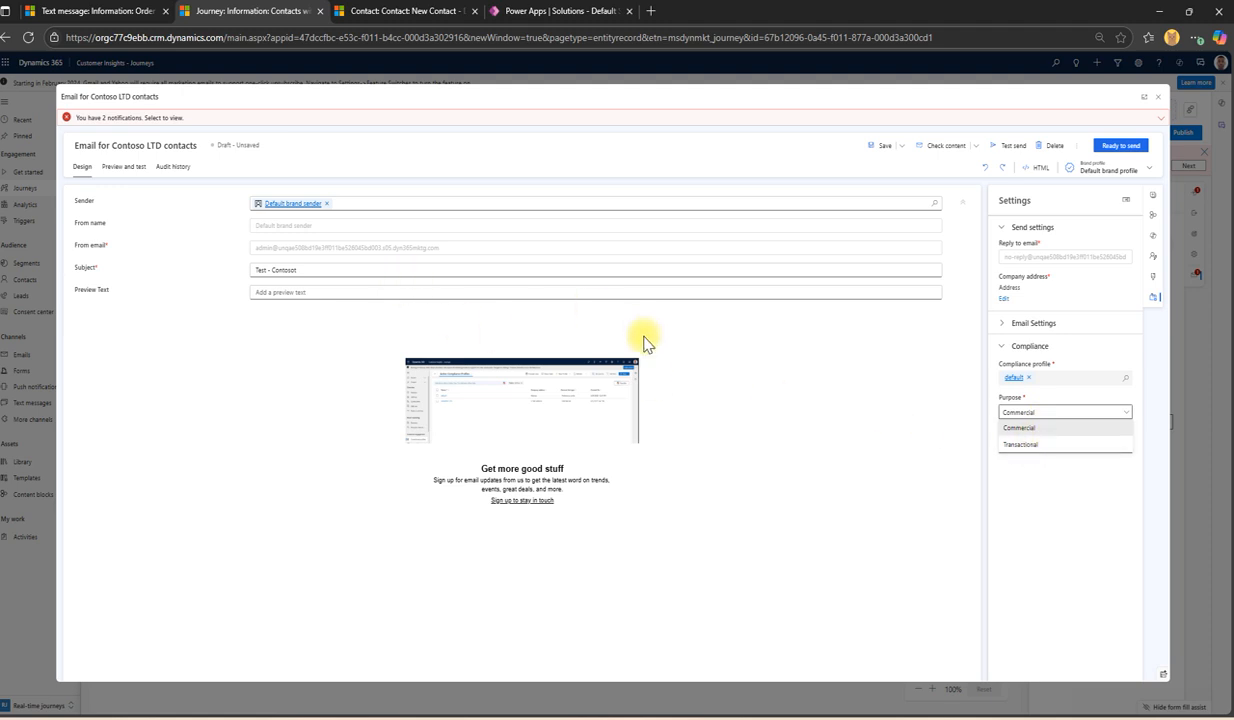
{"action": "left_click", "coordinate": [1047, 445]}
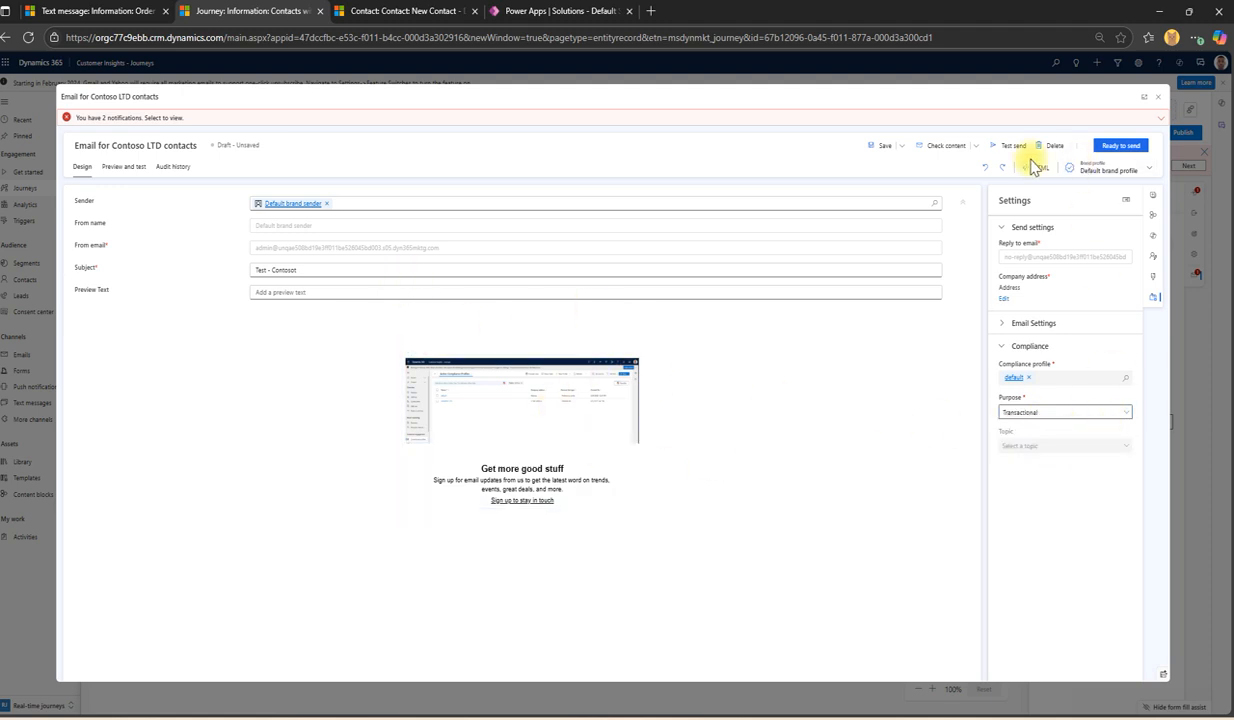
{"action": "left_click", "coordinate": [884, 147]}
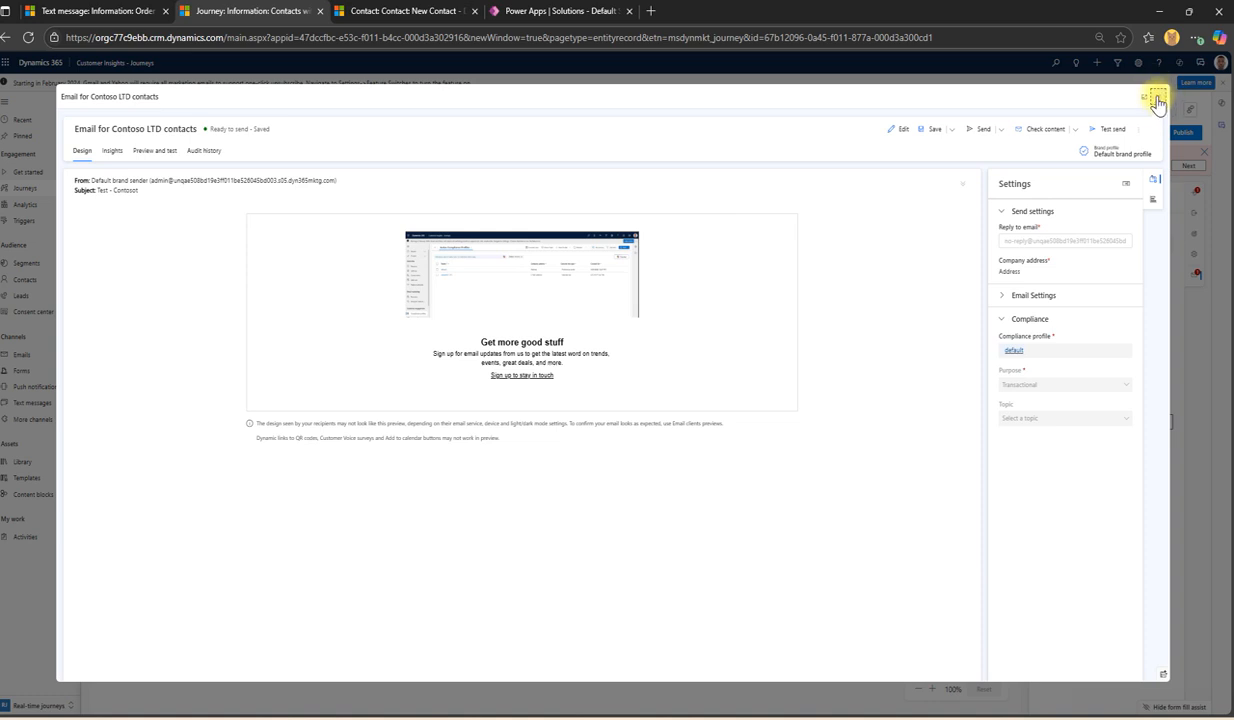
{"action": "left_click", "coordinate": [1157, 99]}
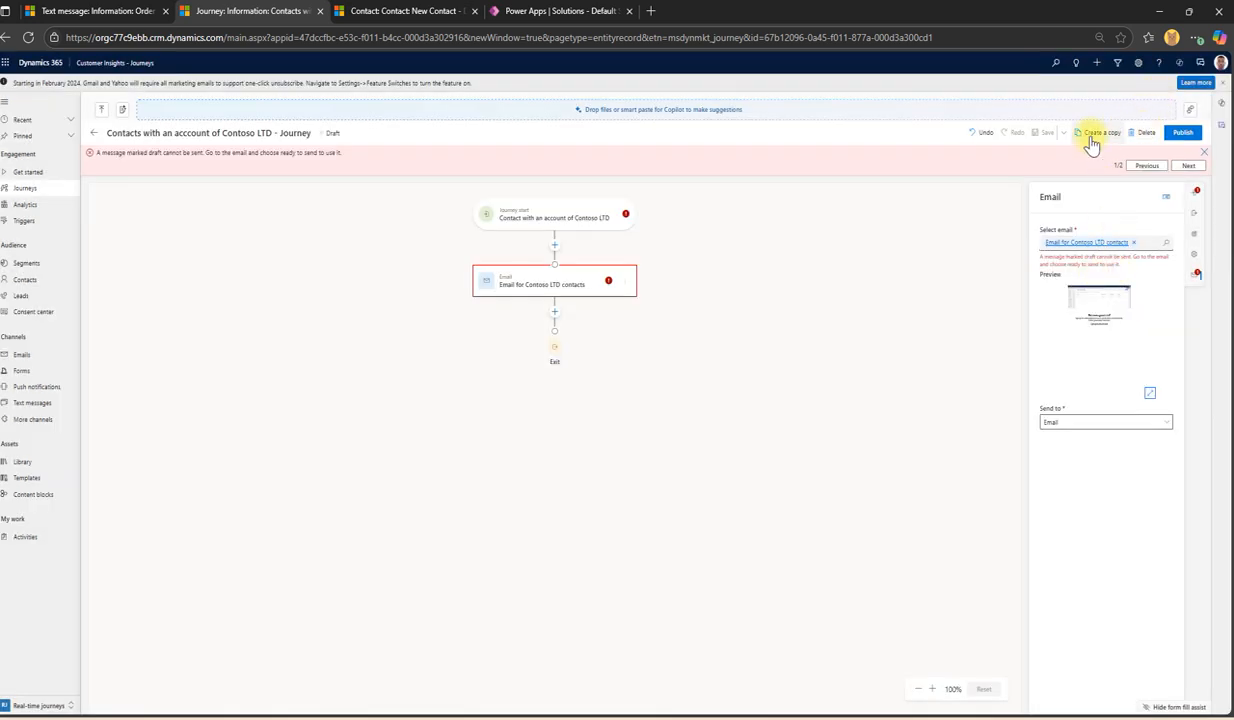
Step: Retry publishing and fix the entry start-time error by setting the start time to 6:30 PM
{"action": "left_click", "coordinate": [1184, 138]}
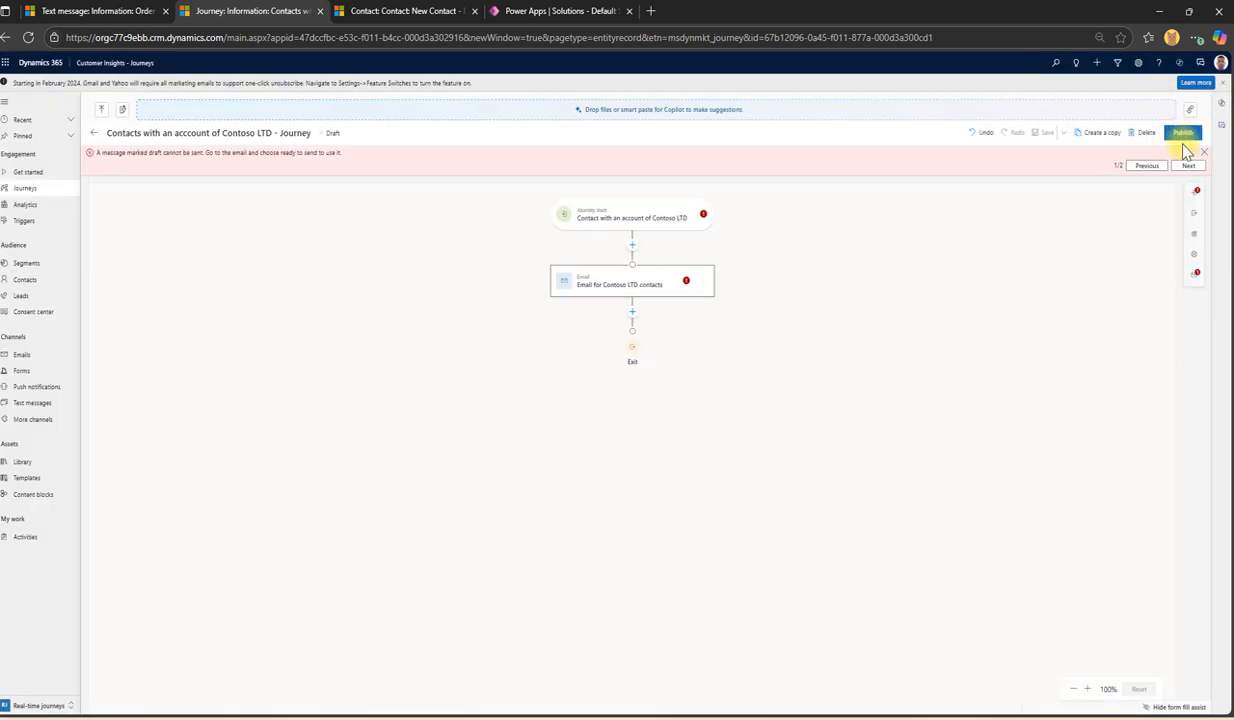
{"action": "left_click", "coordinate": [1188, 166]}
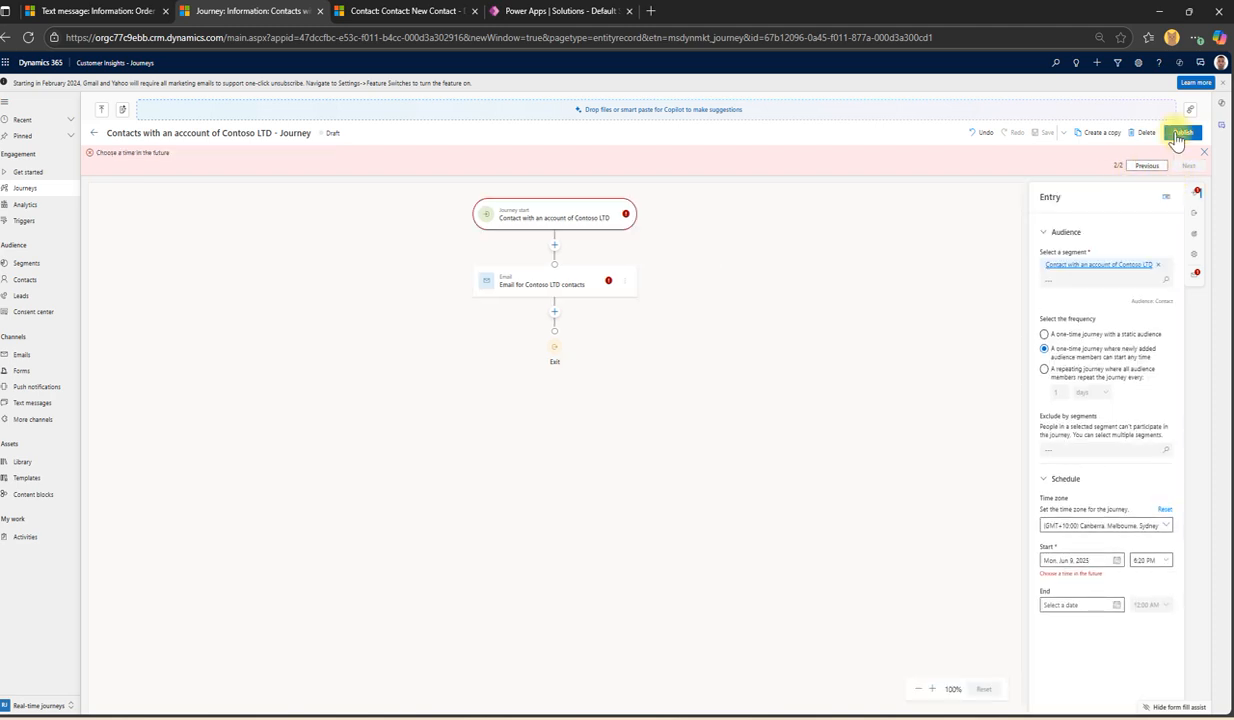
{"action": "left_click", "coordinate": [1180, 135]}
{"action": "left_click", "coordinate": [1193, 193]}
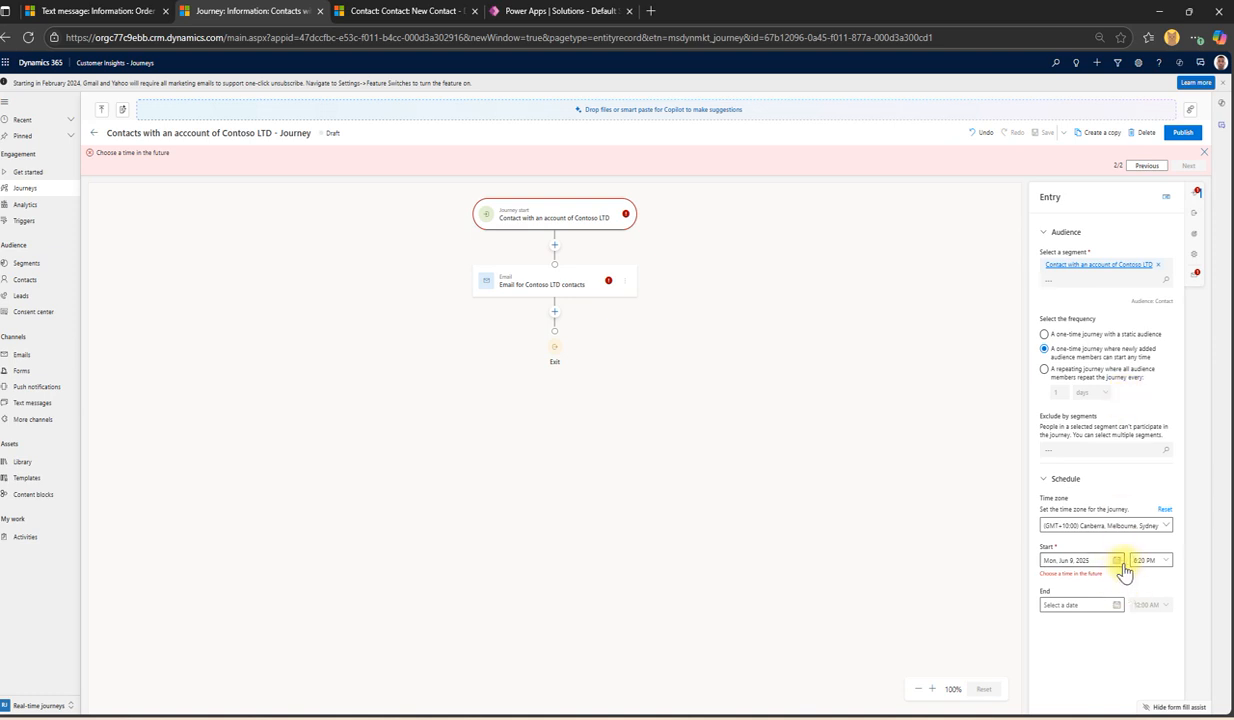
{"action": "left_click", "coordinate": [1162, 563]}
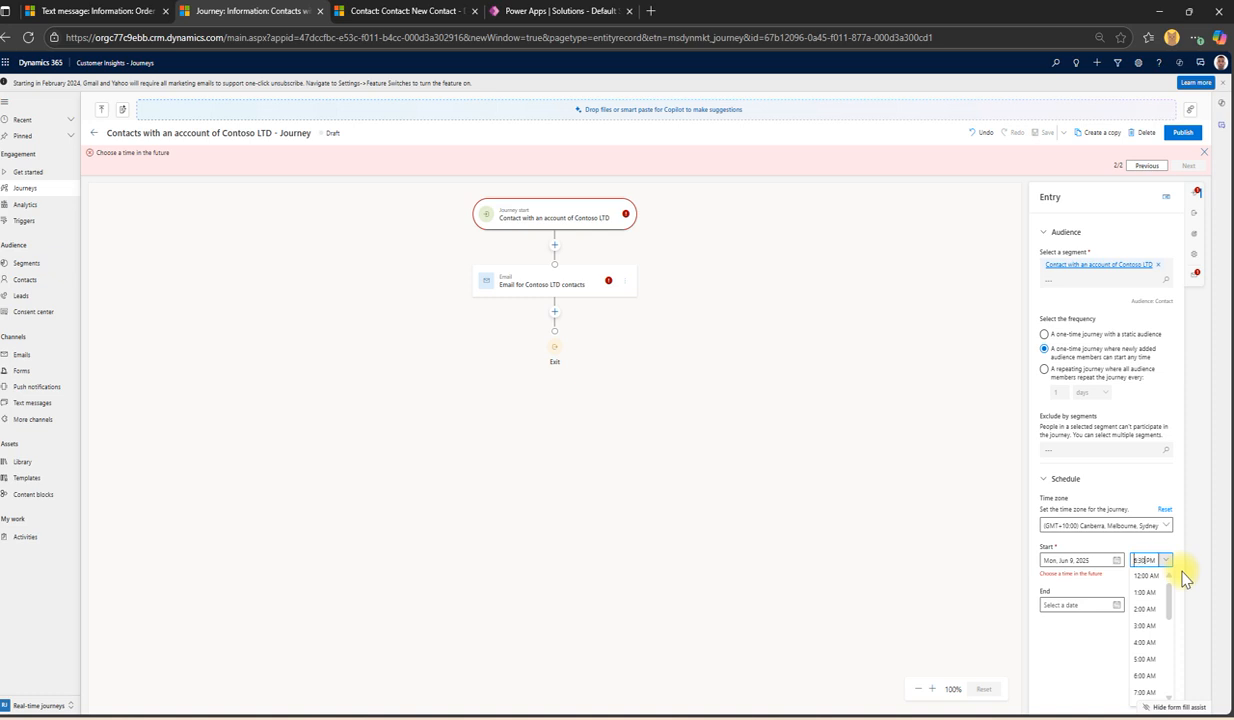
{"action": "left_click", "coordinate": [1083, 637]}
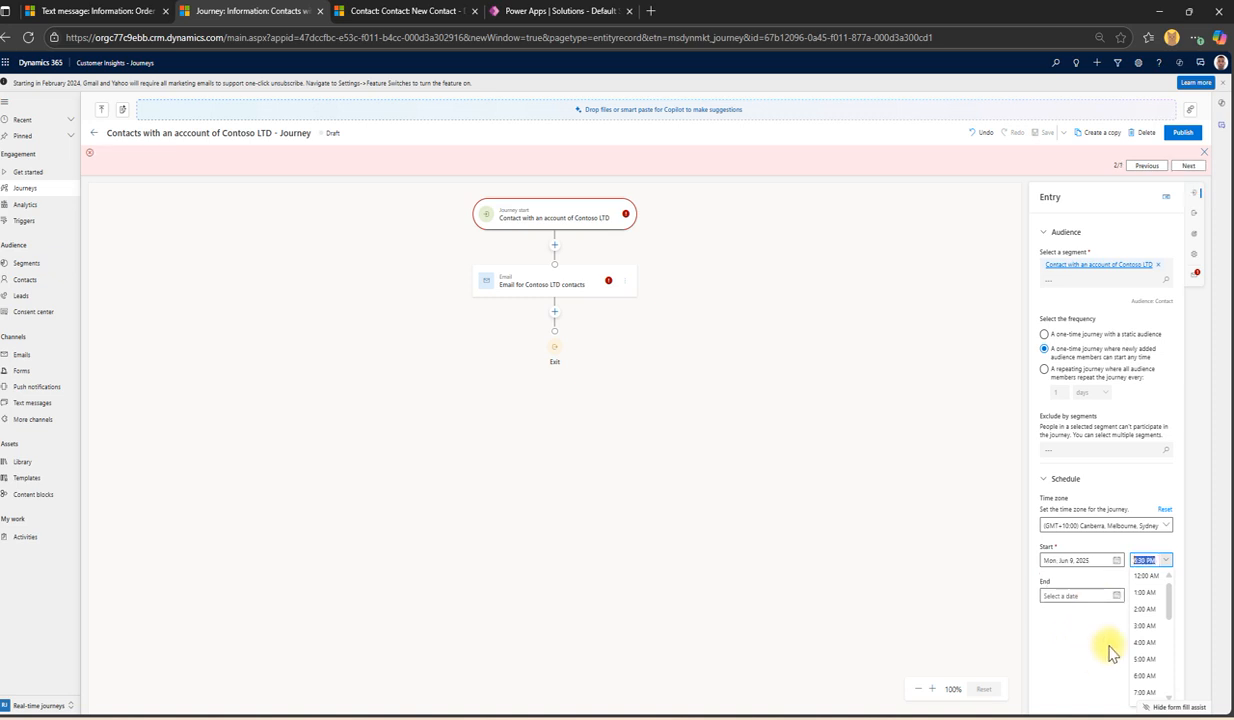
{"action": "left_click", "coordinate": [1088, 651]}
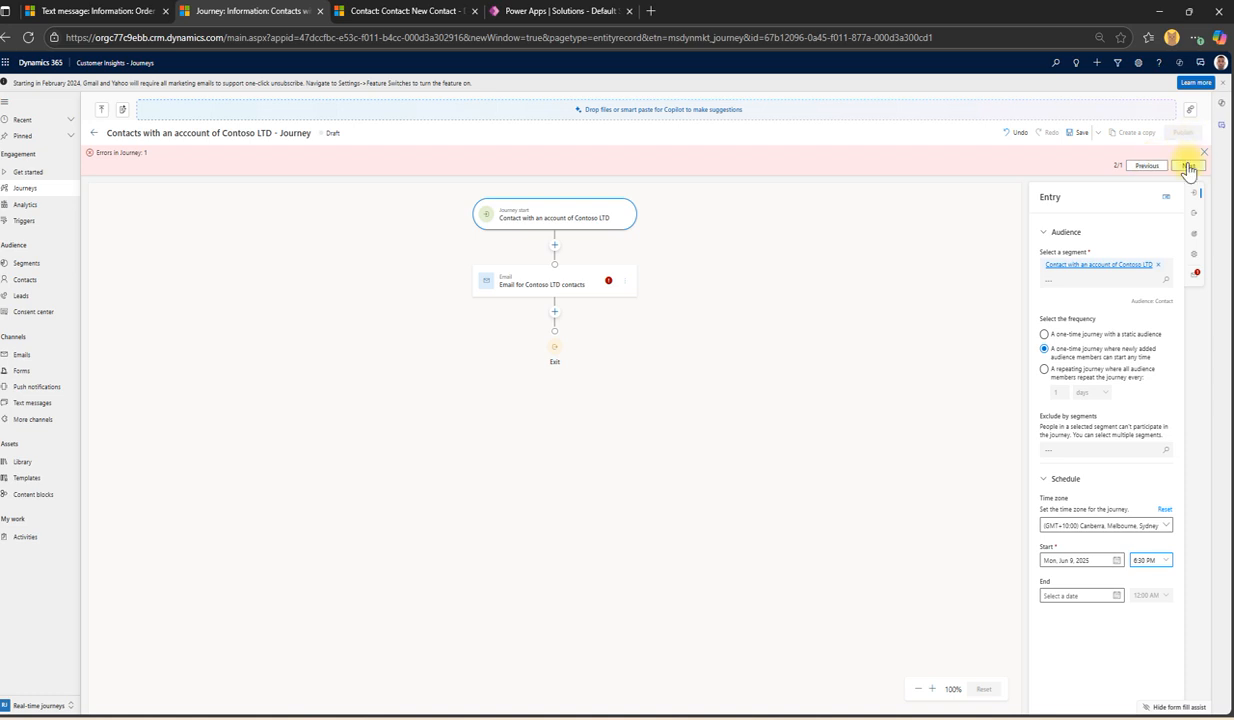
Step: Resolve the email step's Send to error with Email, save, and publish the Contoso LTD journey
{"action": "left_click", "coordinate": [1187, 167]}
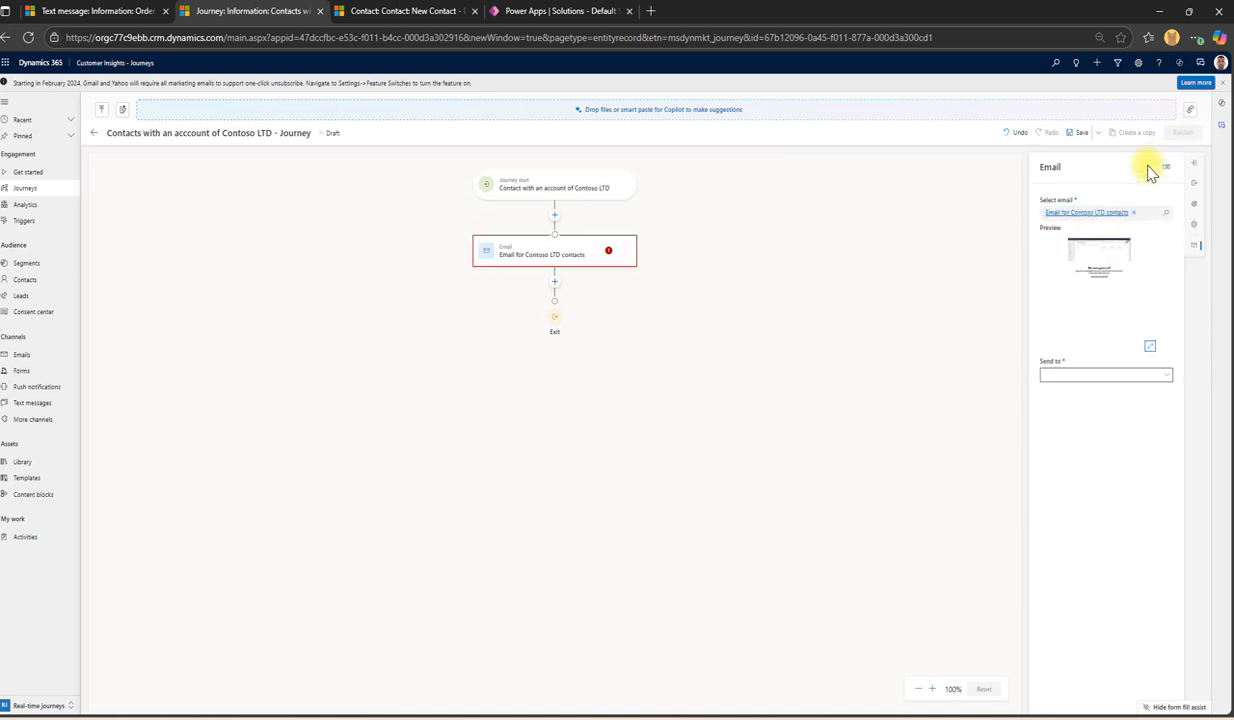
{"action": "left_click", "coordinate": [1076, 134]}
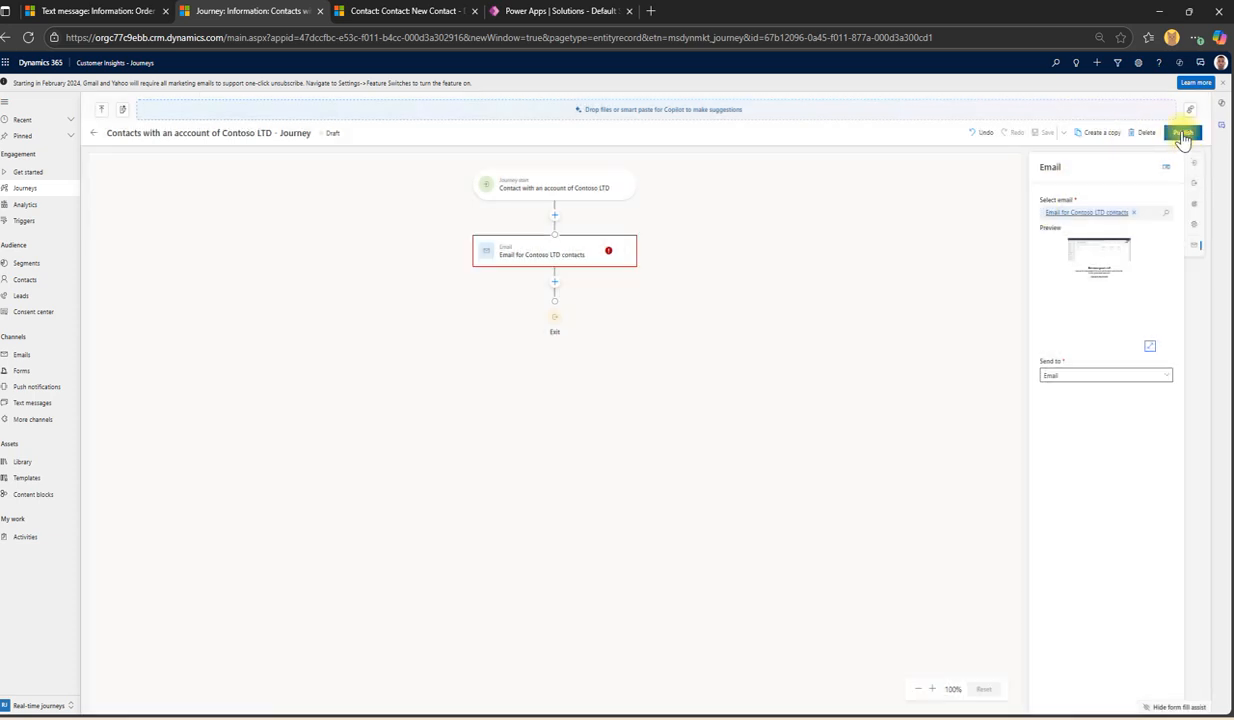
{"action": "left_click", "coordinate": [1182, 134]}
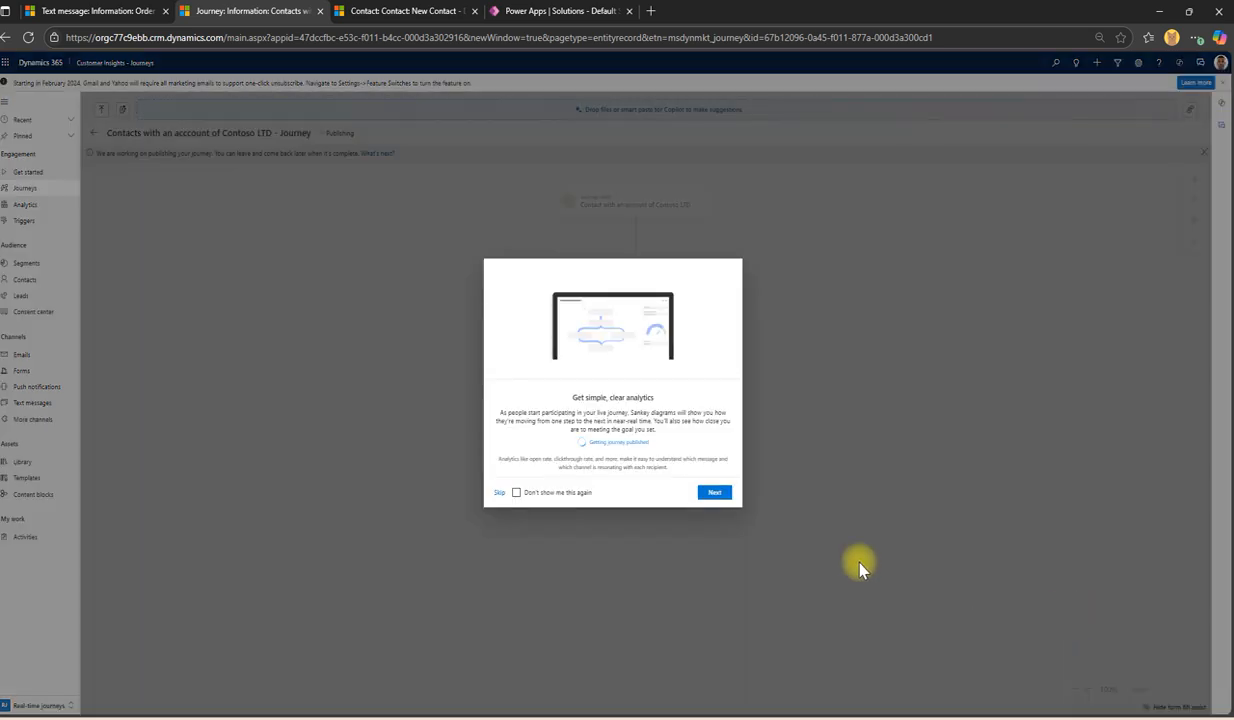
Step: Skip the analytics introduction and go back to the Journeys list
{"action": "left_click", "coordinate": [499, 492]}
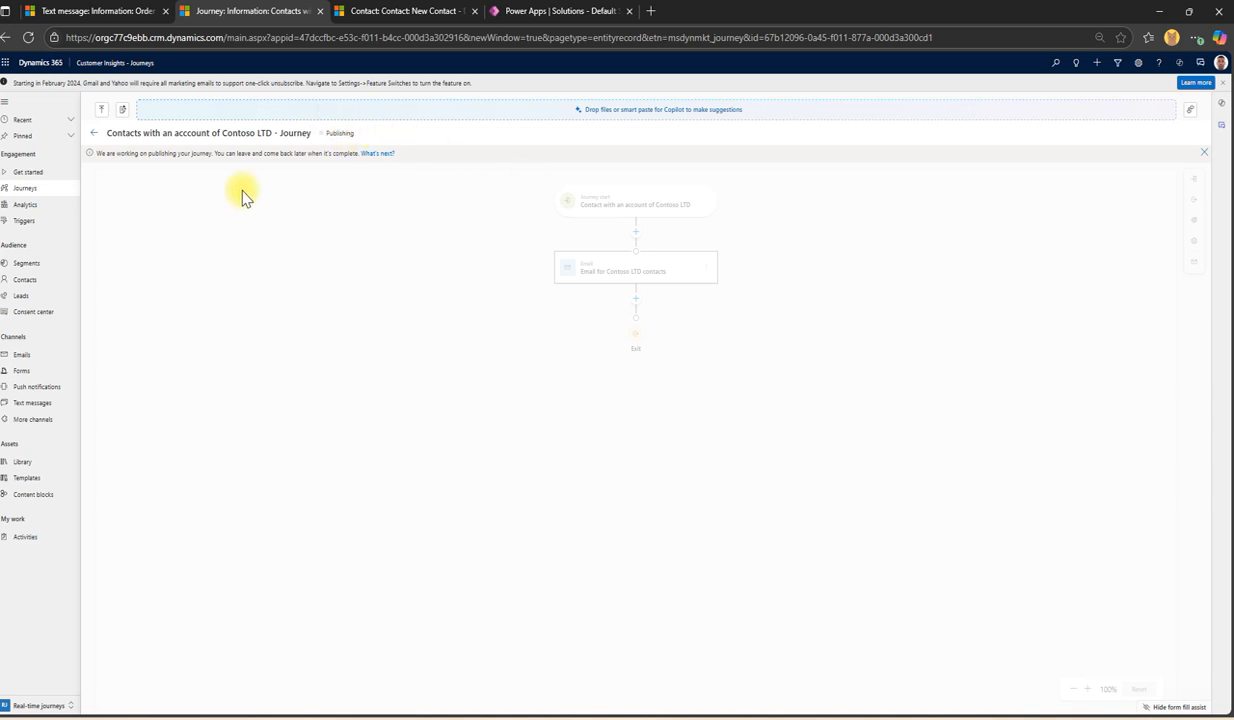
{"action": "left_click", "coordinate": [25, 187]}
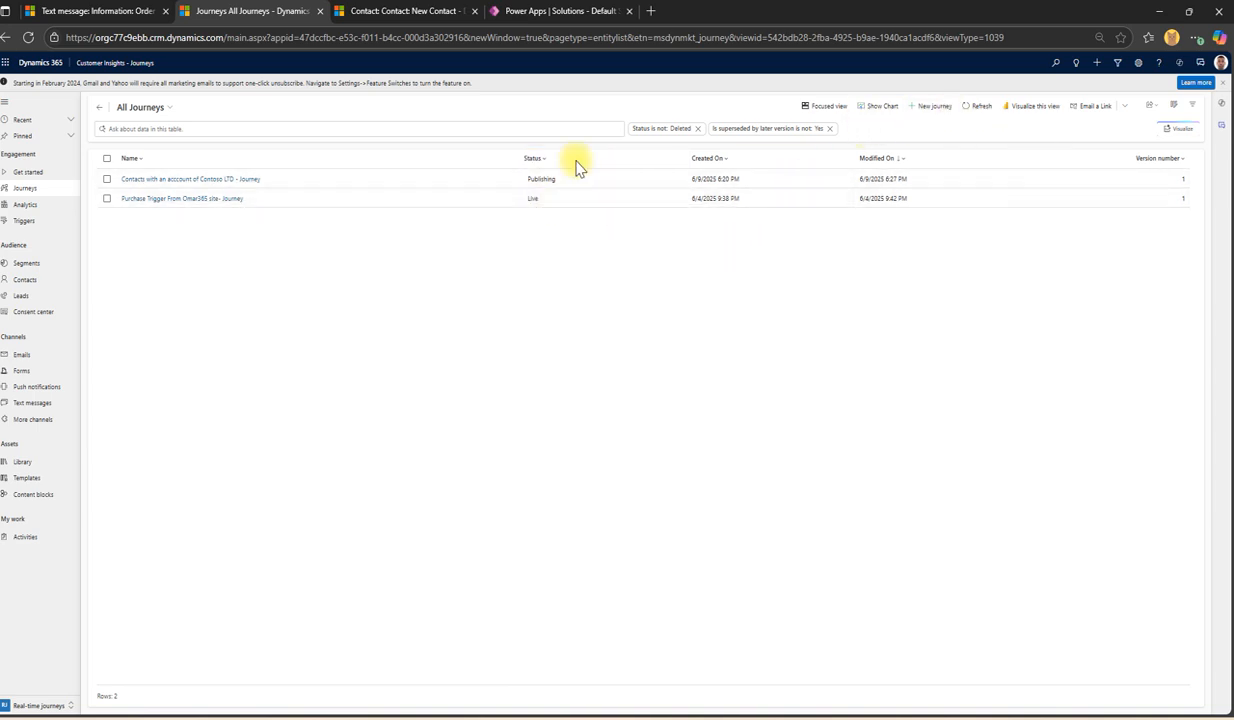
Step: Start a new journey from blank, skipping Copilot
{"action": "left_click", "coordinate": [927, 112]}
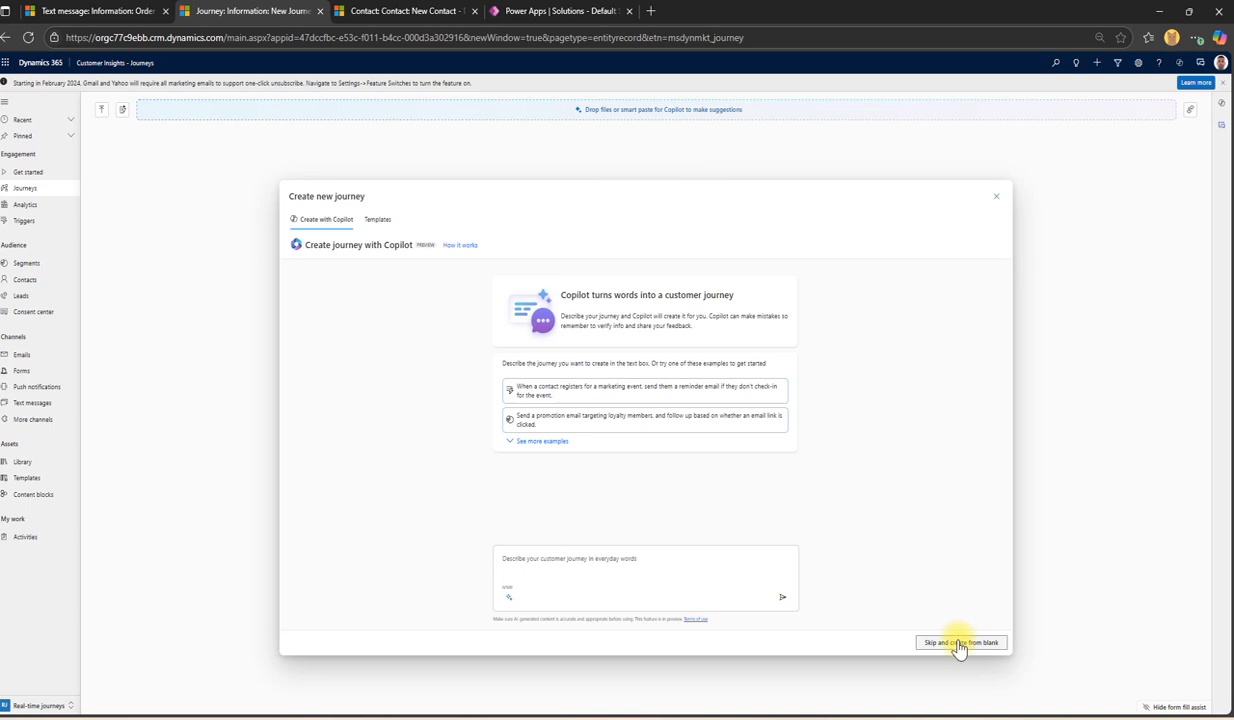
{"action": "left_click", "coordinate": [959, 641]}
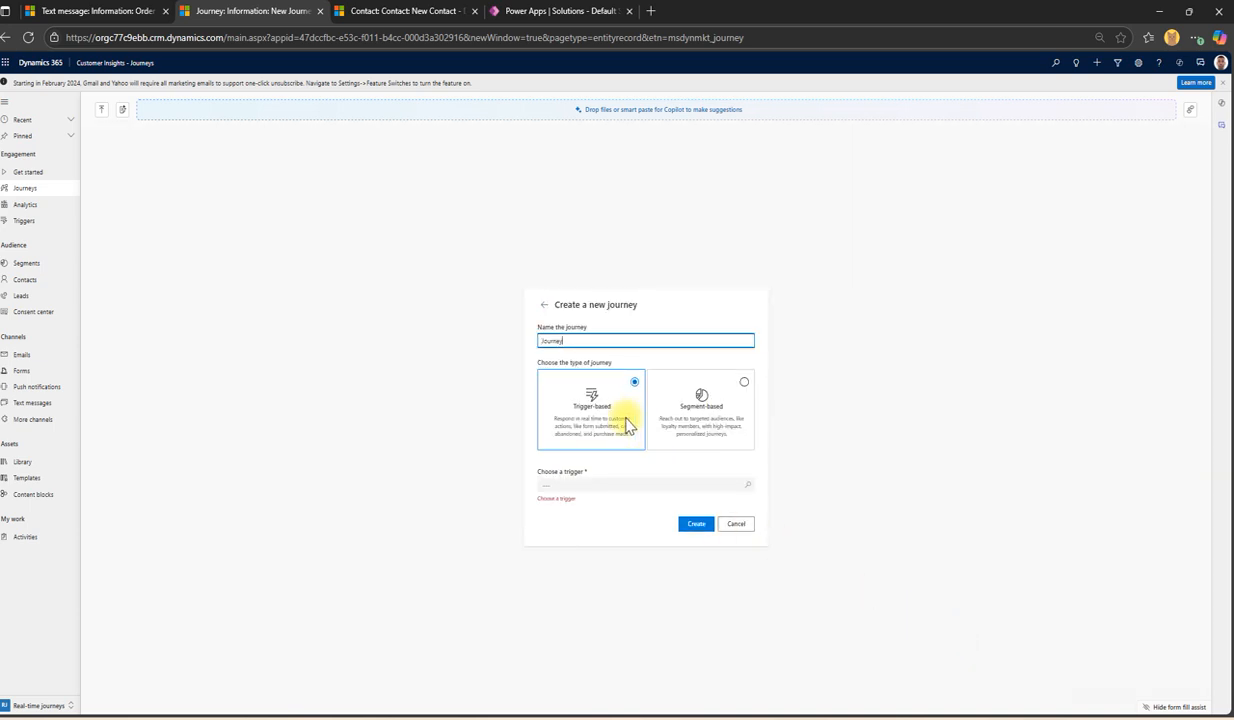
{"action": "left_click", "coordinate": [412, 10]}
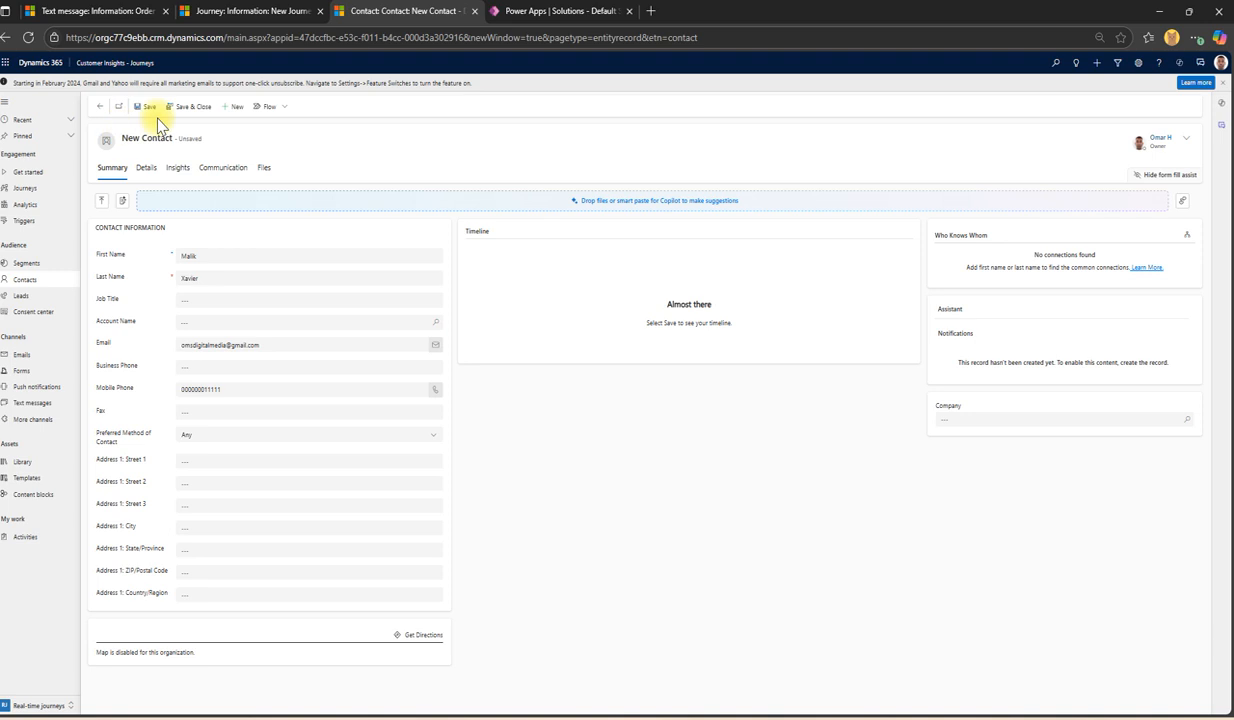
{"action": "left_click", "coordinate": [270, 11]}
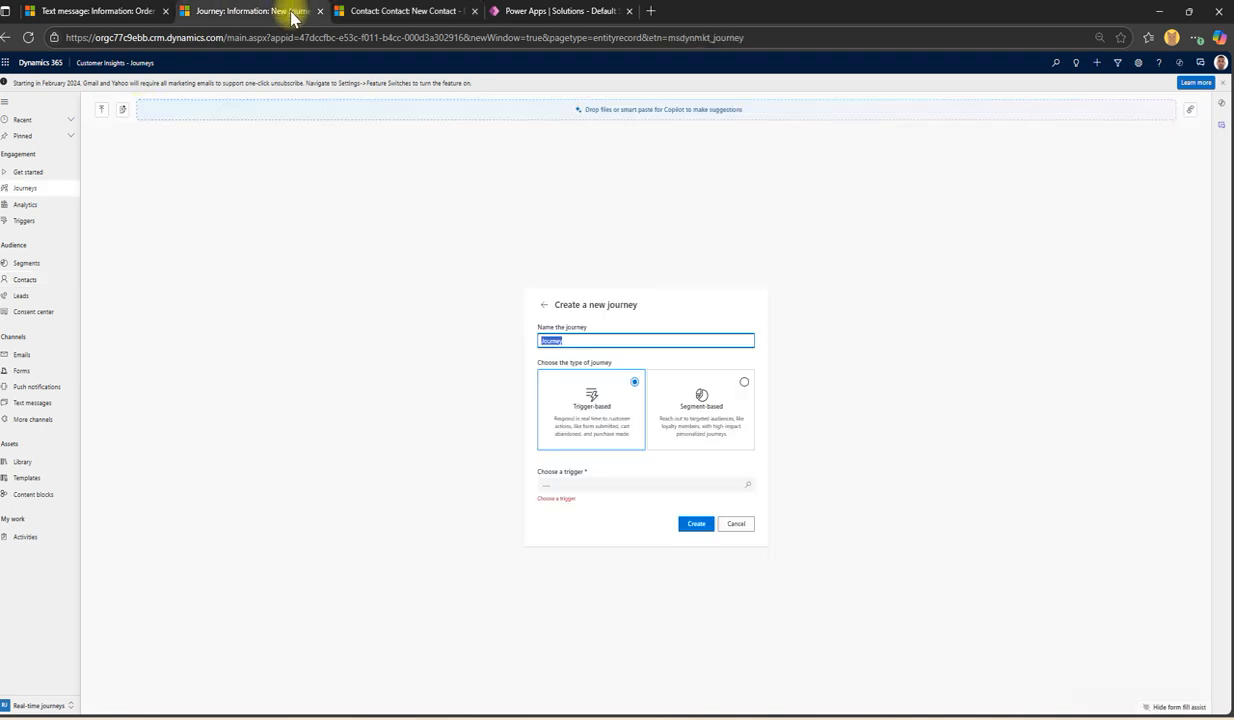
{"action": "left_click", "coordinate": [576, 482]}
{"action": "left_click", "coordinate": [438, 421]}
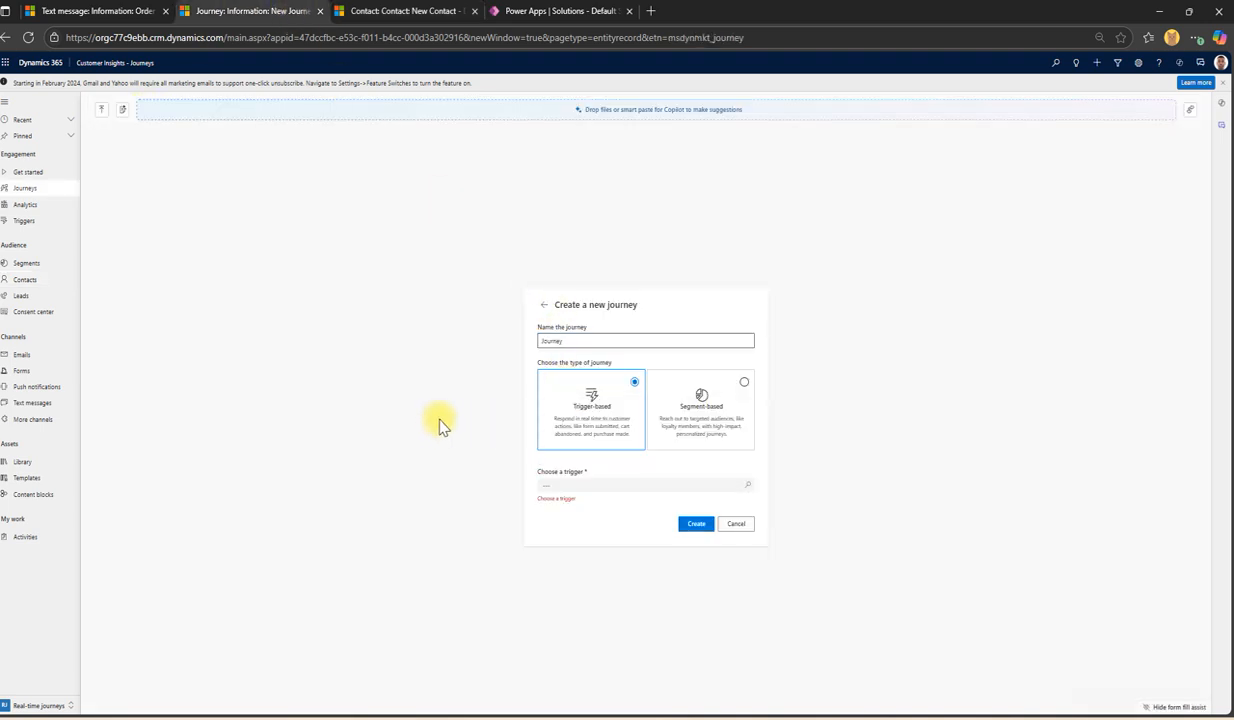
Step: Pick Contact Created as the trigger and edit the journey name 'When a contact is created - send a welcome email'
{"action": "left_click", "coordinate": [594, 485]}
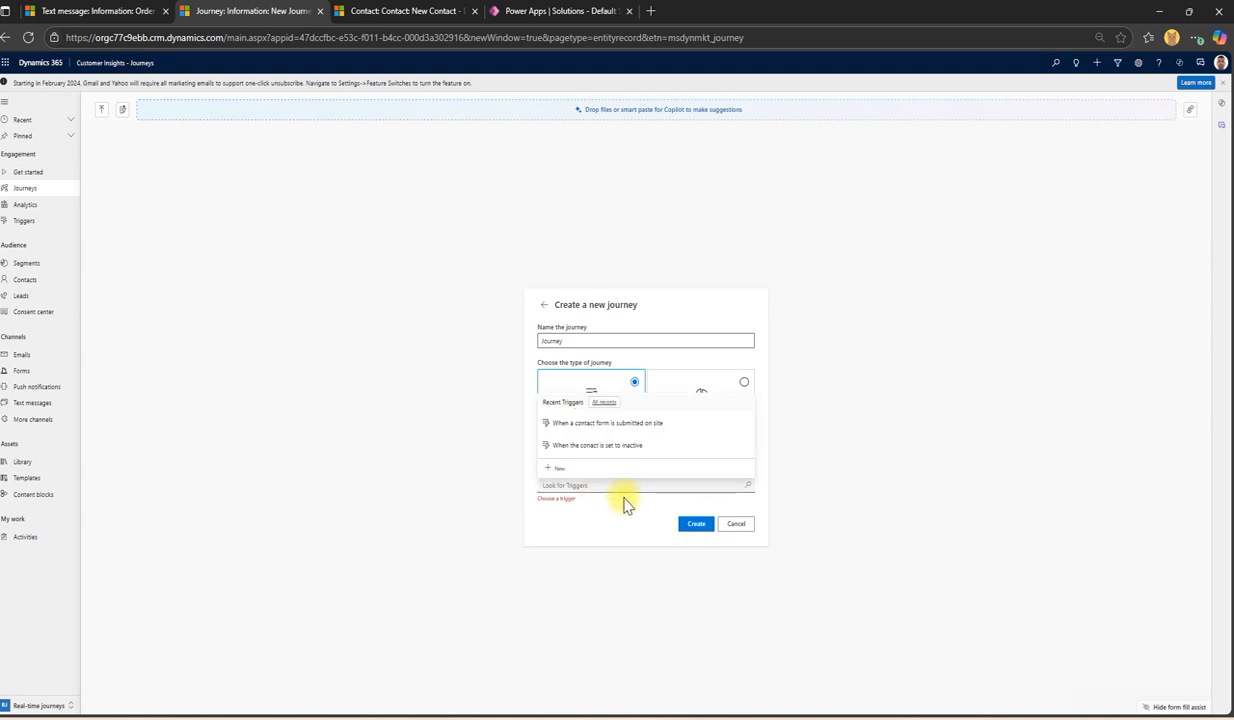
{"action": "type", "text": "Contact"}
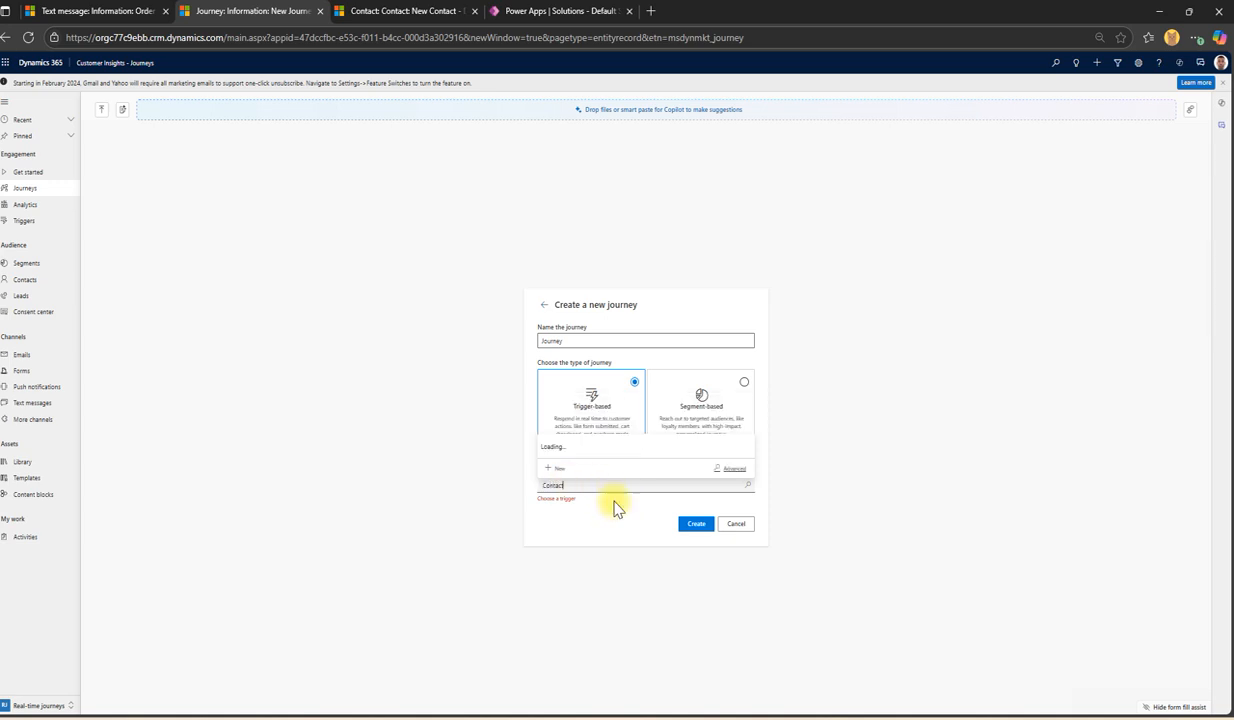
{"action": "key", "text": "BackSpace"}
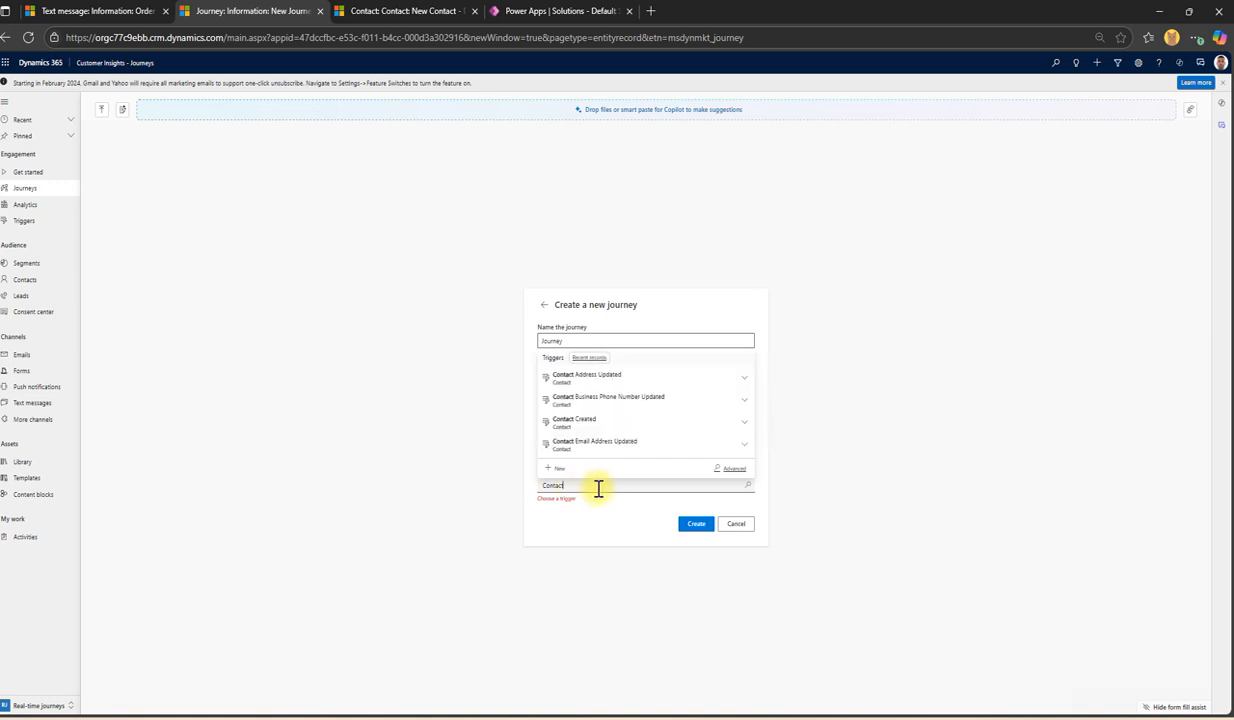
{"action": "left_click", "coordinate": [577, 428]}
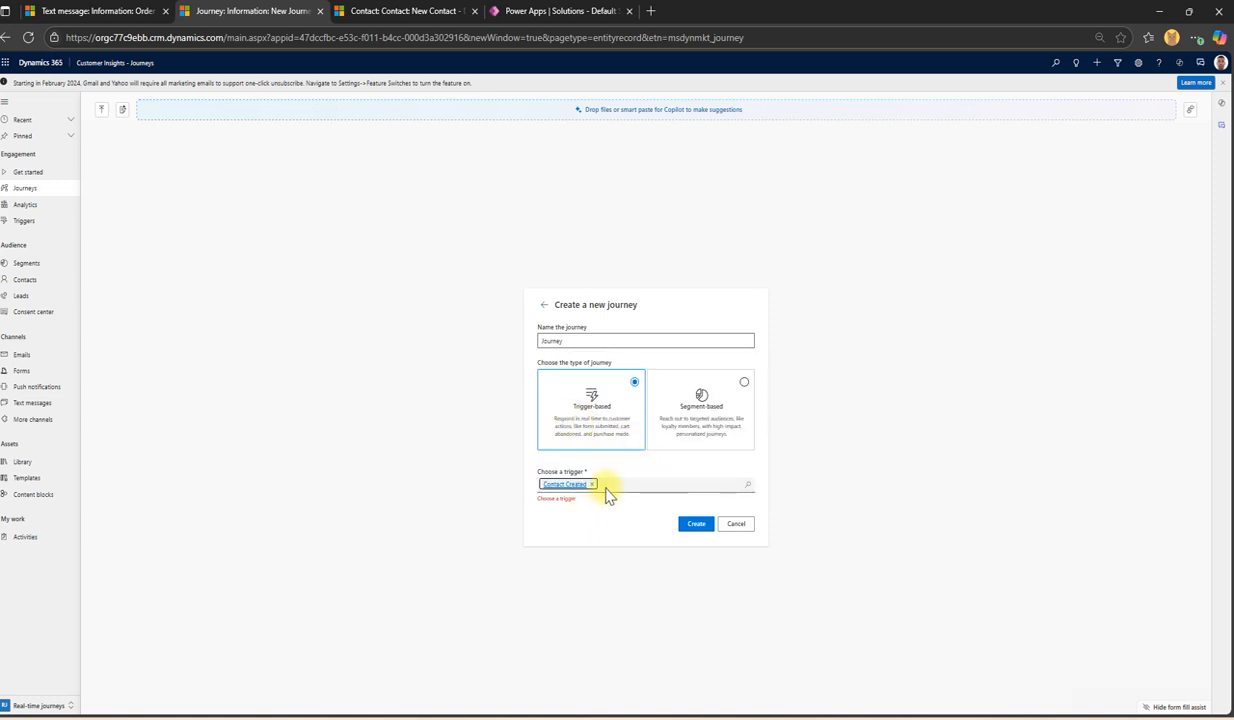
{"action": "double_click", "coordinate": [548, 333]}
{"action": "key", "text": "BackSpace"}
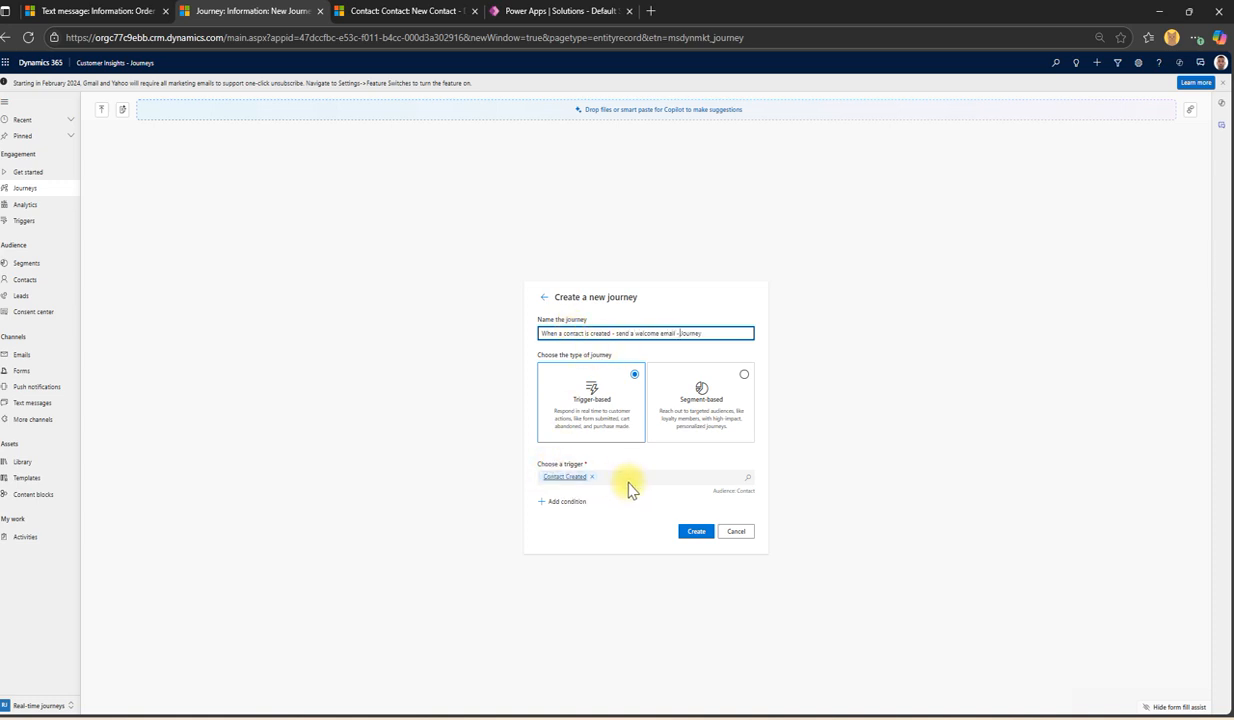
Step: Create the journey and set its time zone to (GMT+10:00) Canberra, Melbourne, Sydney
{"action": "left_click", "coordinate": [696, 531]}
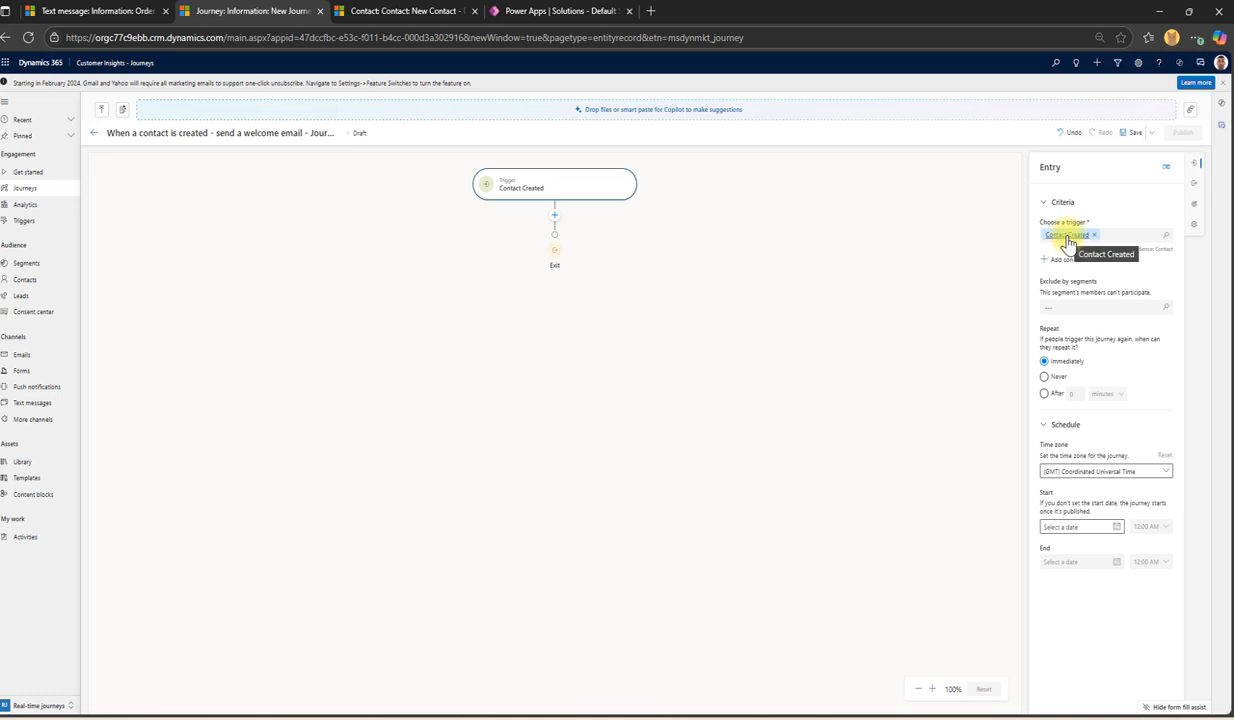
{"action": "left_click", "coordinate": [1138, 472]}
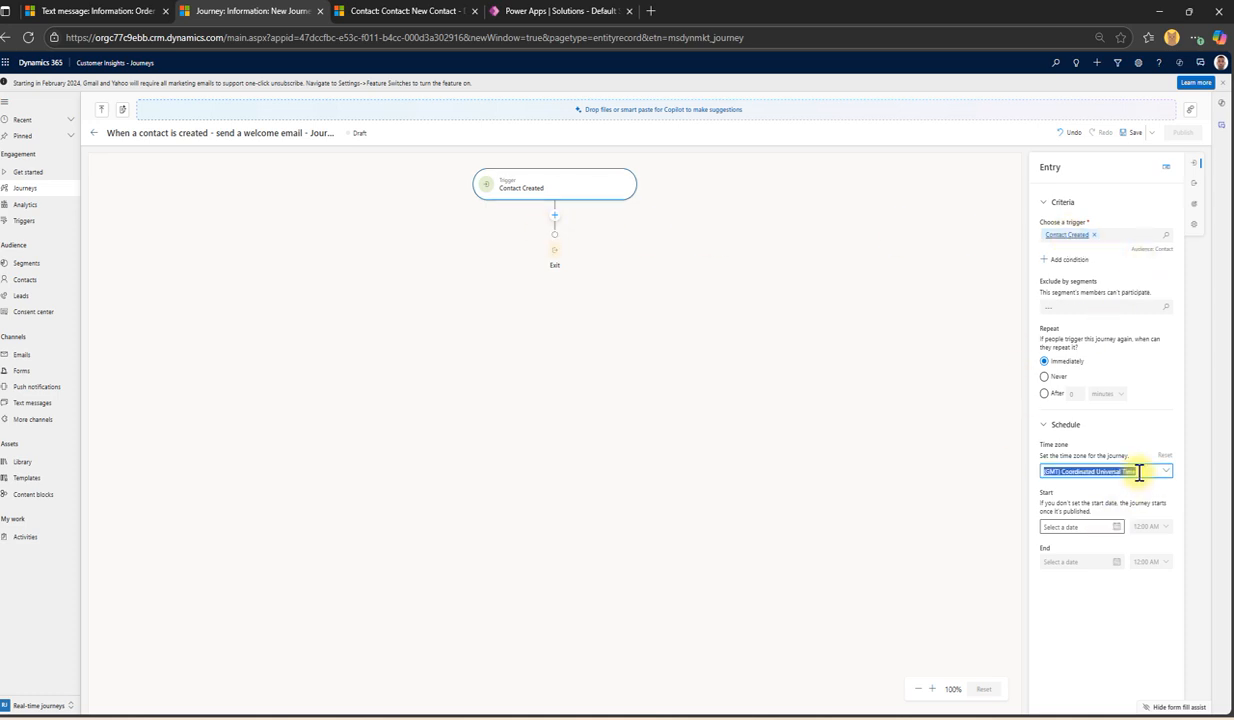
{"action": "type", "text": "ma"}
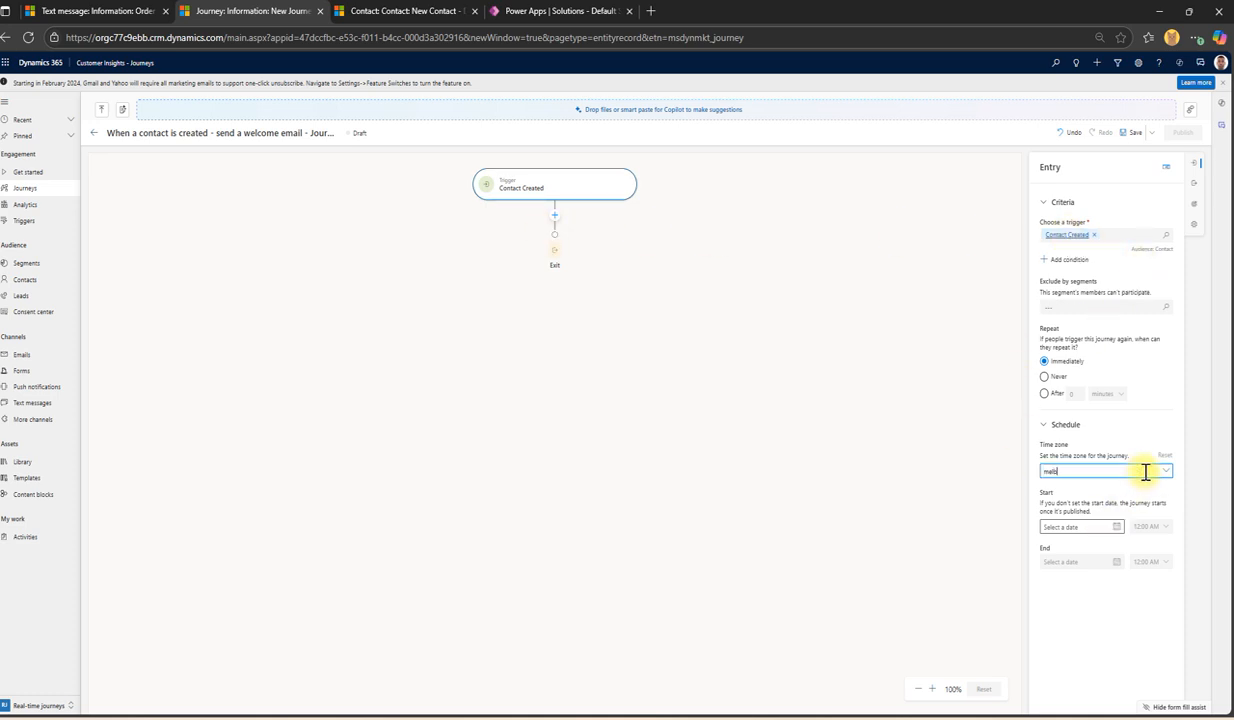
{"action": "left_click", "coordinate": [1118, 601]}
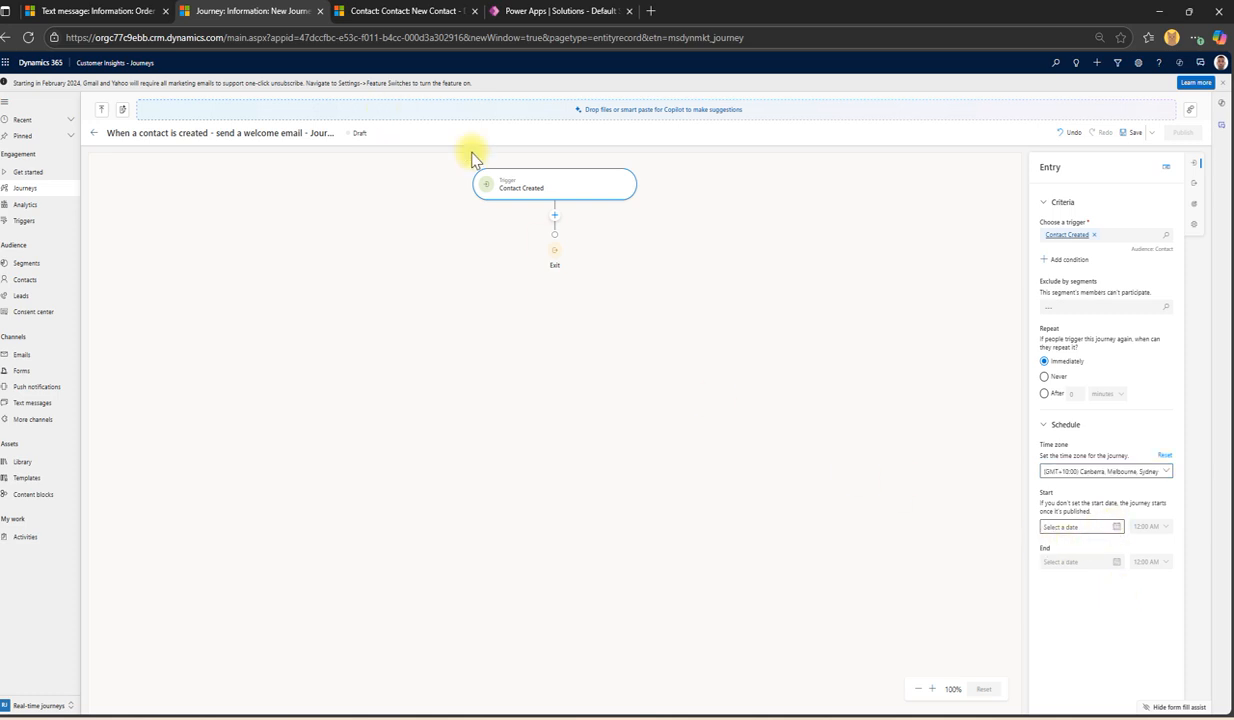
Step: Add a Wait step after the trigger that waits a set amount of time of 1 minute
{"action": "left_click", "coordinate": [555, 215]}
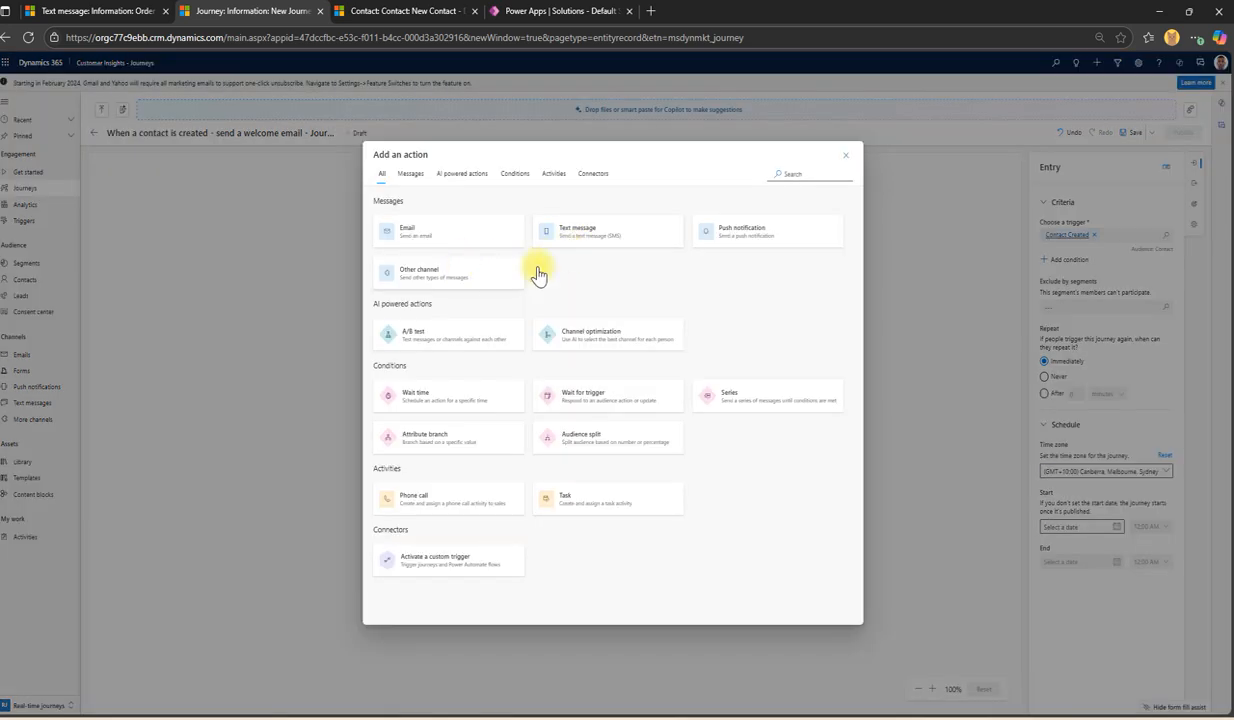
{"action": "left_click", "coordinate": [415, 178]}
{"action": "left_click", "coordinate": [443, 178]}
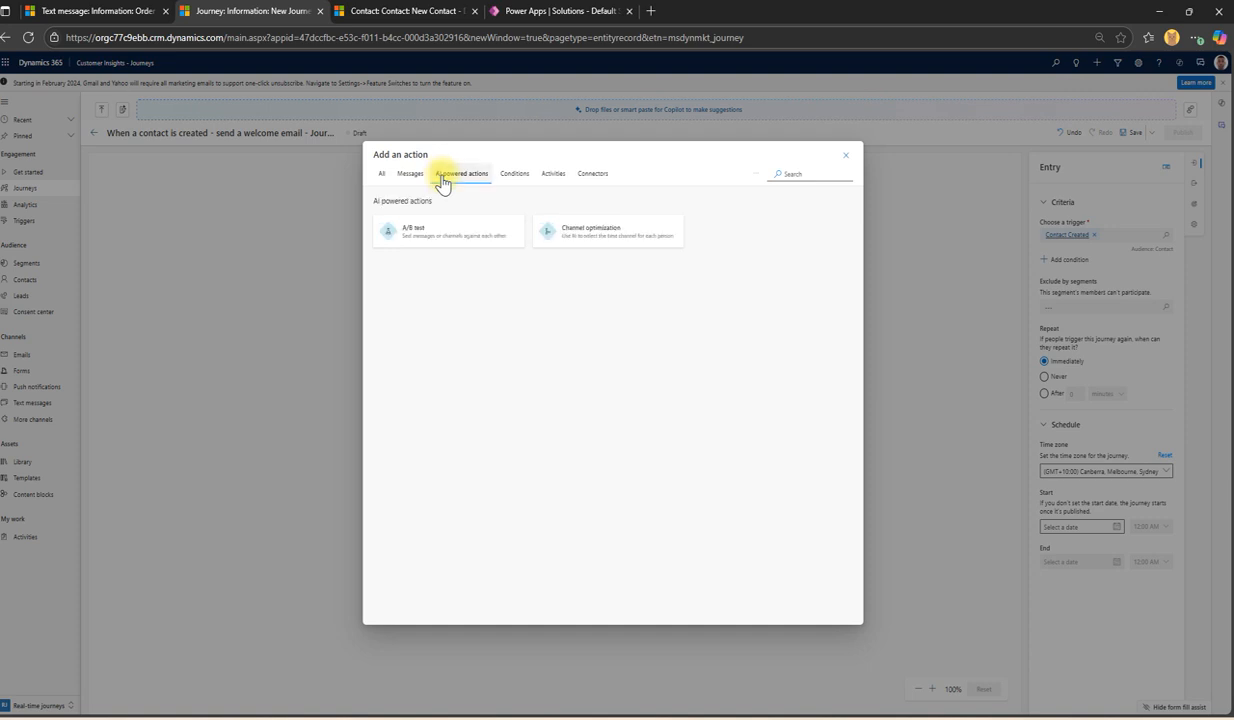
{"action": "left_click", "coordinate": [410, 175]}
{"action": "left_click", "coordinate": [382, 175]}
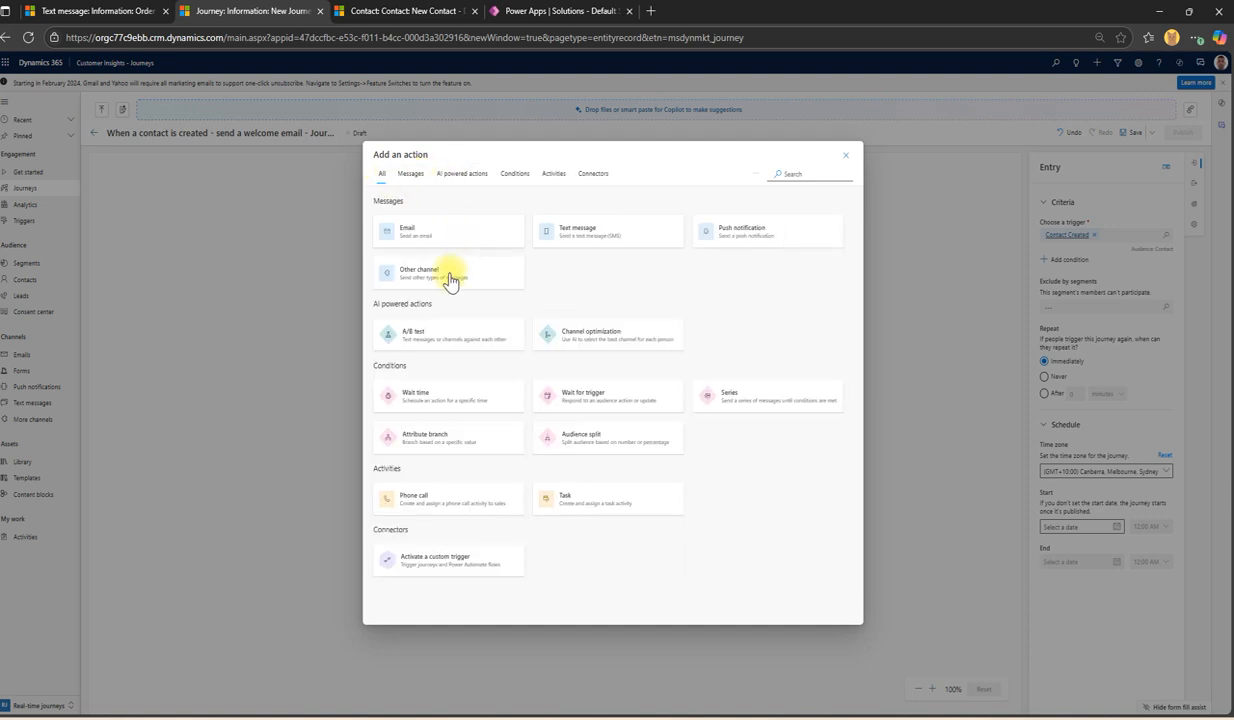
{"action": "left_click", "coordinate": [444, 390]}
{"action": "left_click", "coordinate": [1112, 216]}
{"action": "left_click", "coordinate": [1085, 234]}
{"action": "left_click", "coordinate": [1118, 218]}
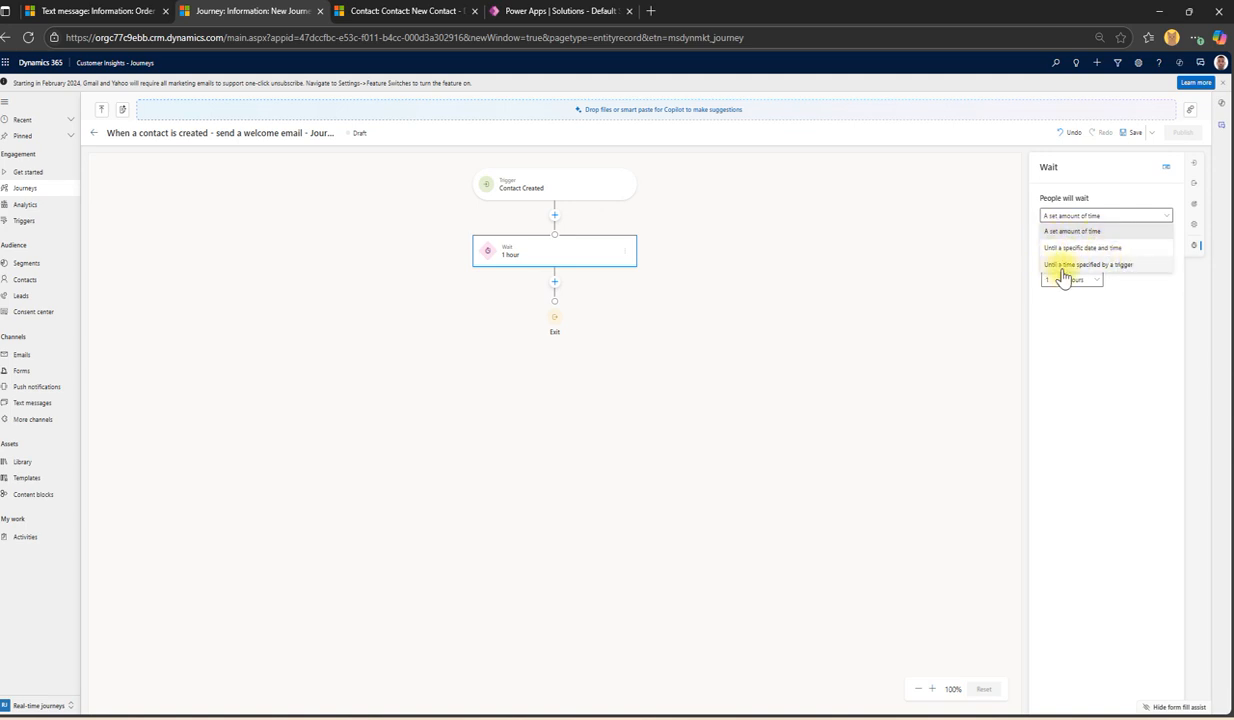
{"action": "left_click", "coordinate": [1144, 336]}
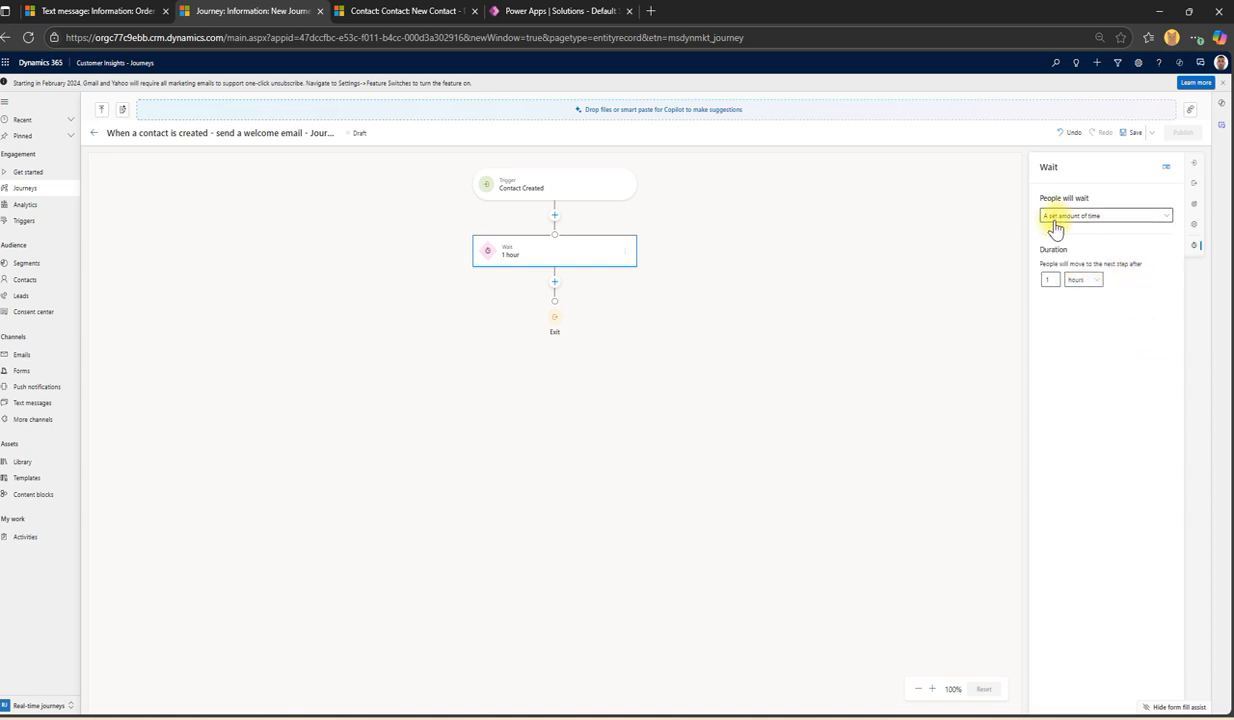
{"action": "left_click", "coordinate": [1080, 279]}
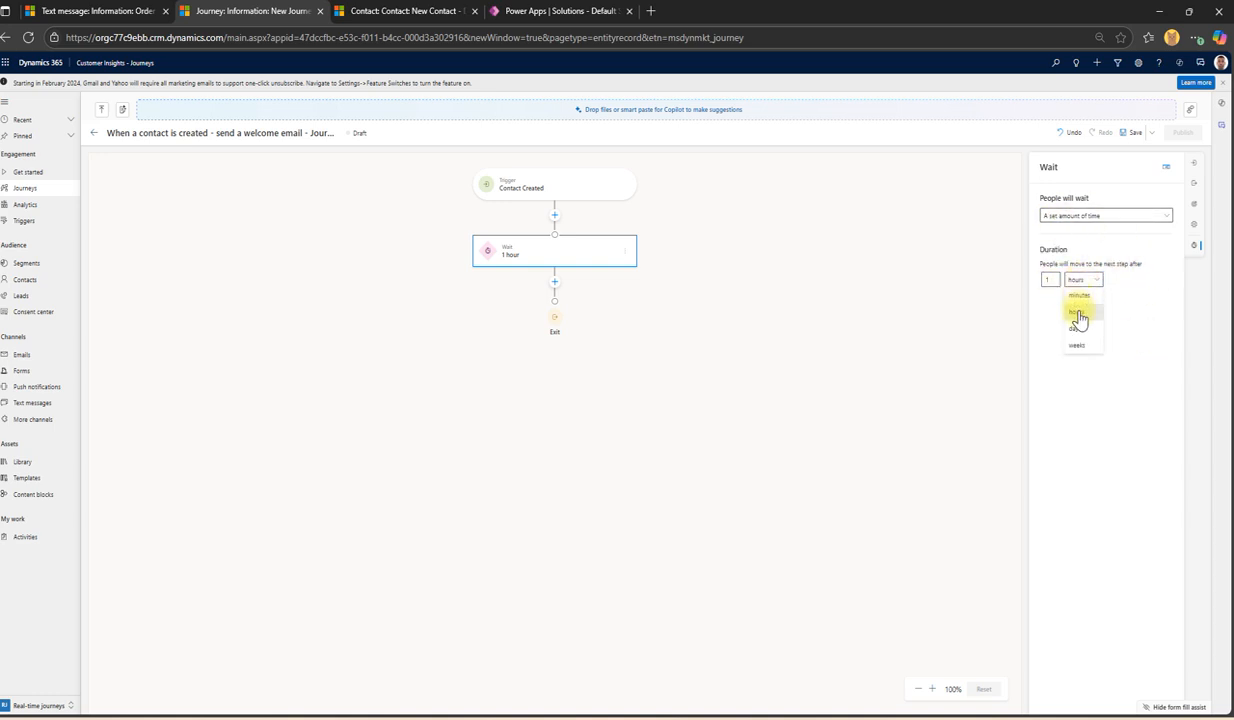
{"action": "left_click", "coordinate": [1084, 296]}
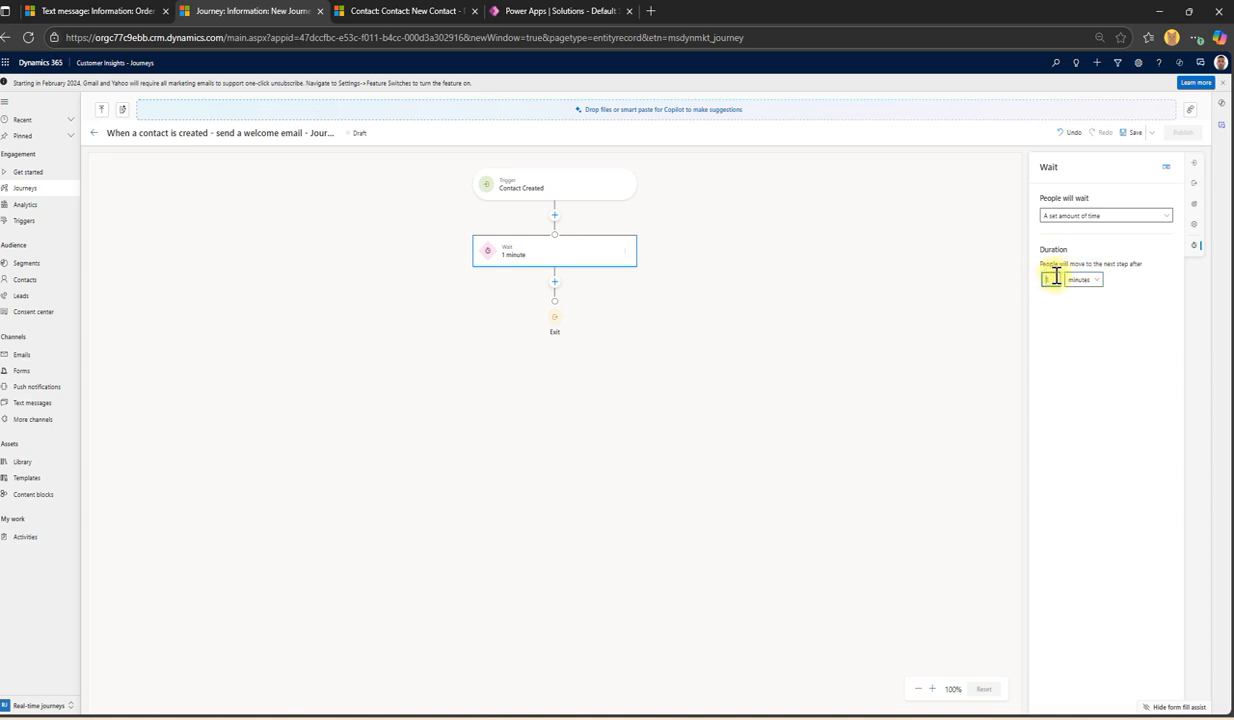
Step: After the 1-minute wait, add an Email step using 'Order confirmation' and save the journey
{"action": "left_click", "coordinate": [555, 283]}
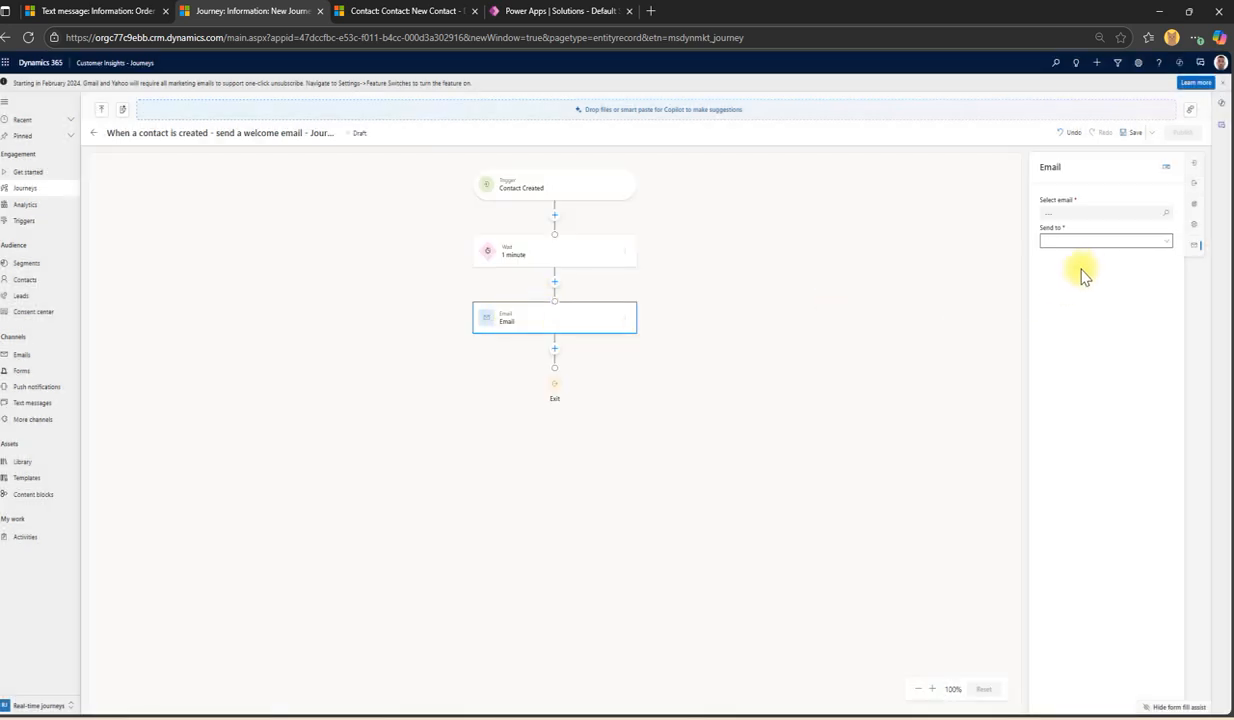
{"action": "left_click", "coordinate": [1062, 212]}
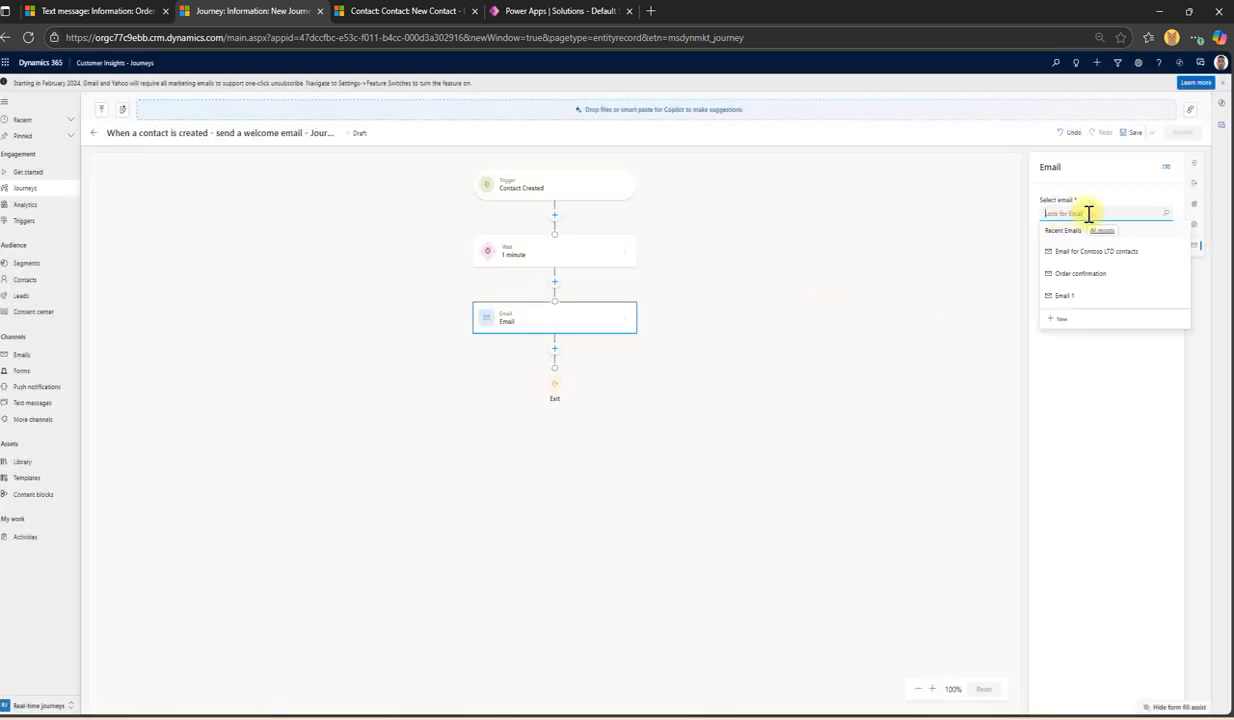
{"action": "left_click", "coordinate": [1090, 274]}
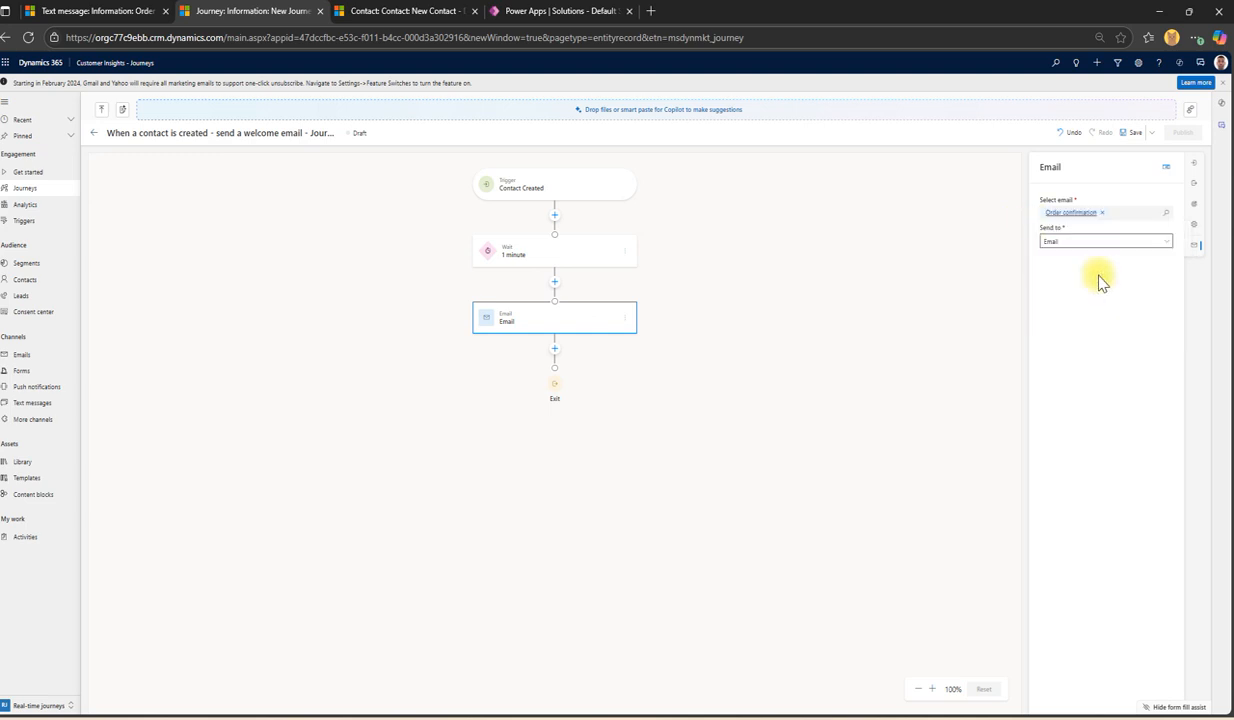
{"action": "left_click", "coordinate": [1132, 133]}
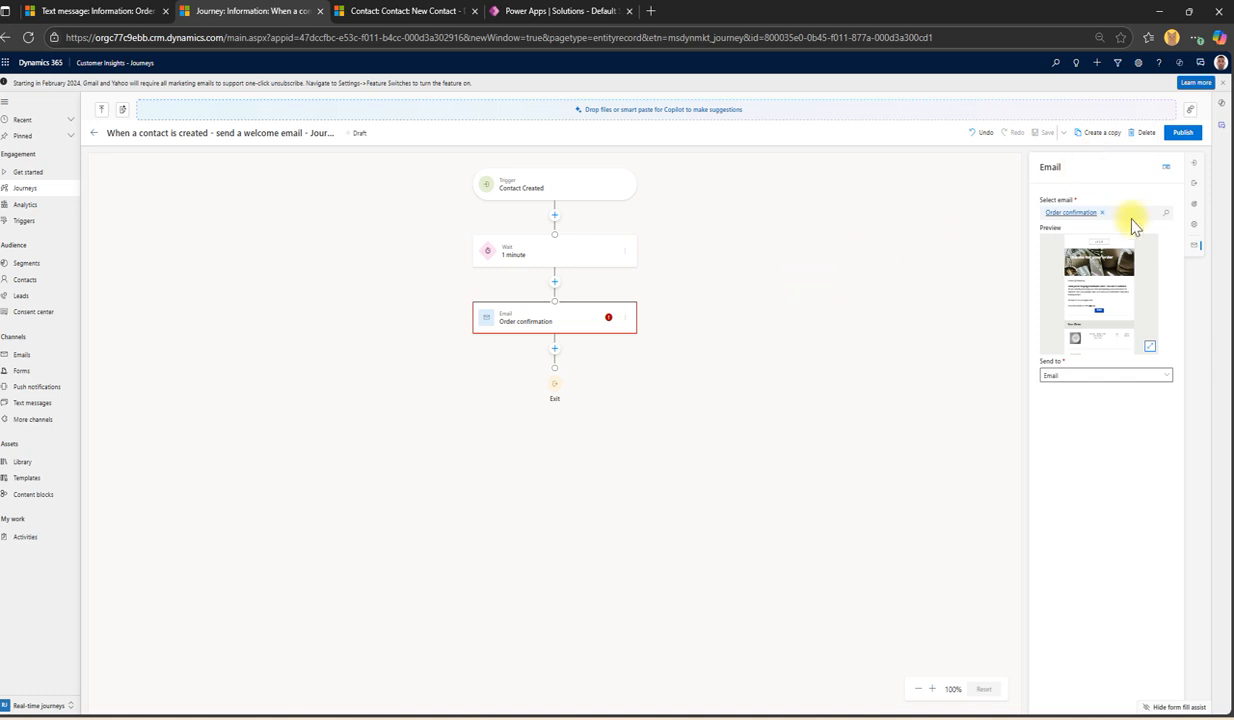
Step: Publish the new welcome-email journey, glance at the contact form, and return to the journey
{"action": "left_click", "coordinate": [1181, 134]}
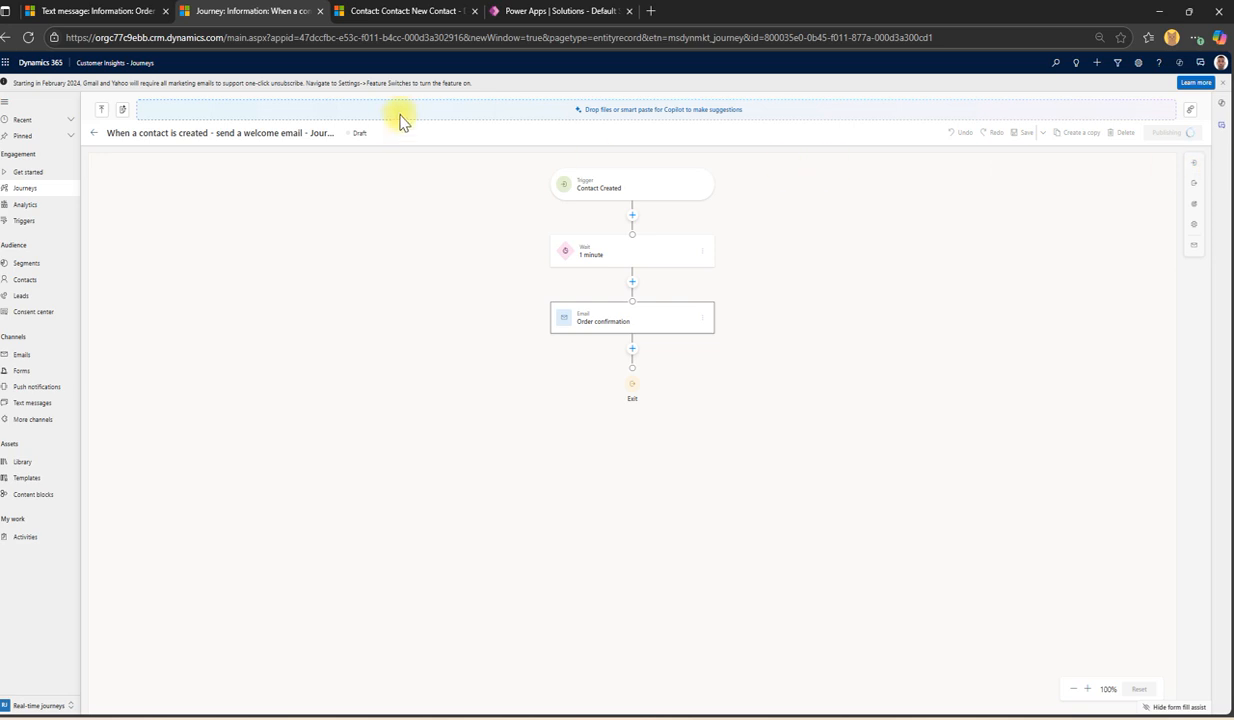
{"action": "left_click", "coordinate": [412, 11]}
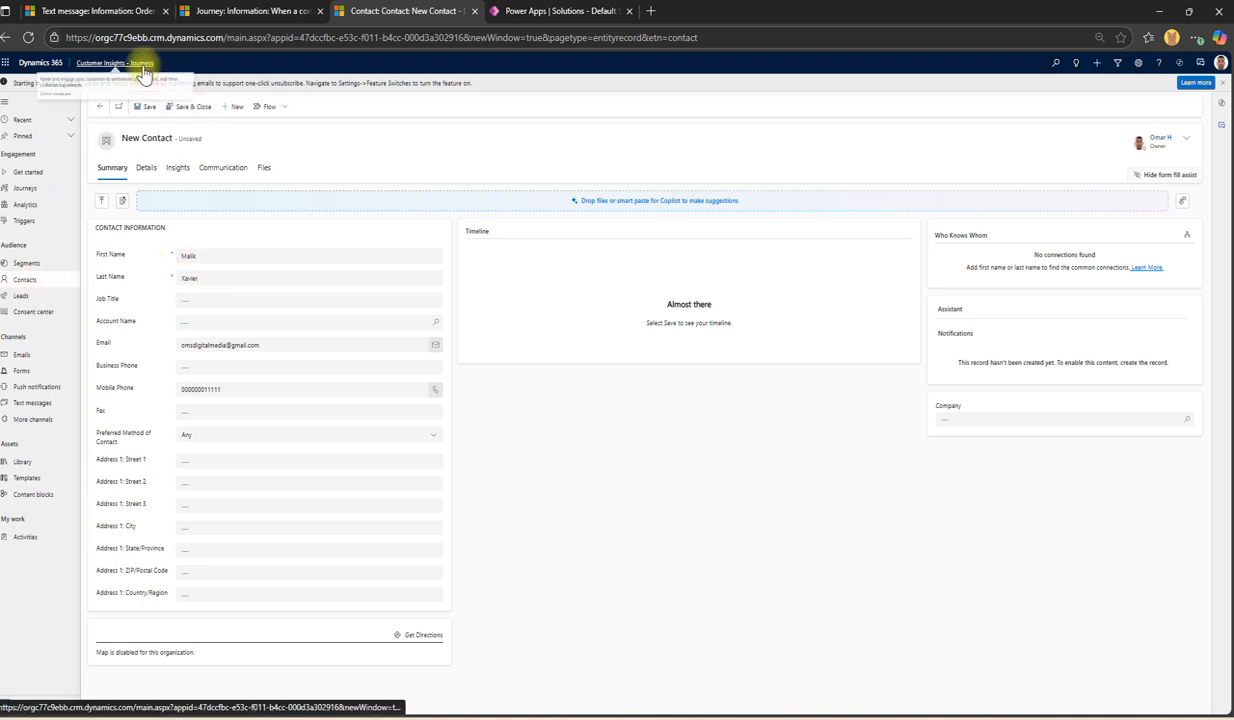
{"action": "left_click", "coordinate": [237, 17]}
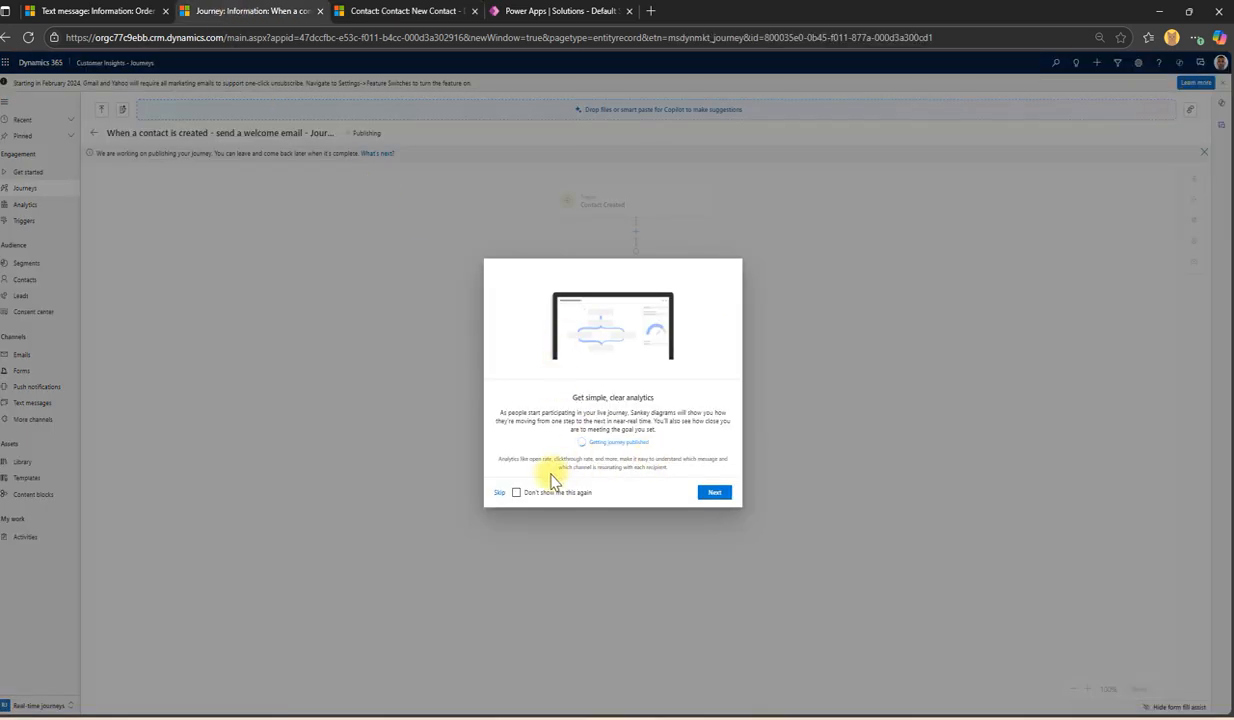
Step: Skip the analytics introduction, leave the title unchanged, and go back to All Journeys
{"action": "left_click", "coordinate": [498, 493]}
{"action": "left_click", "coordinate": [182, 131]}
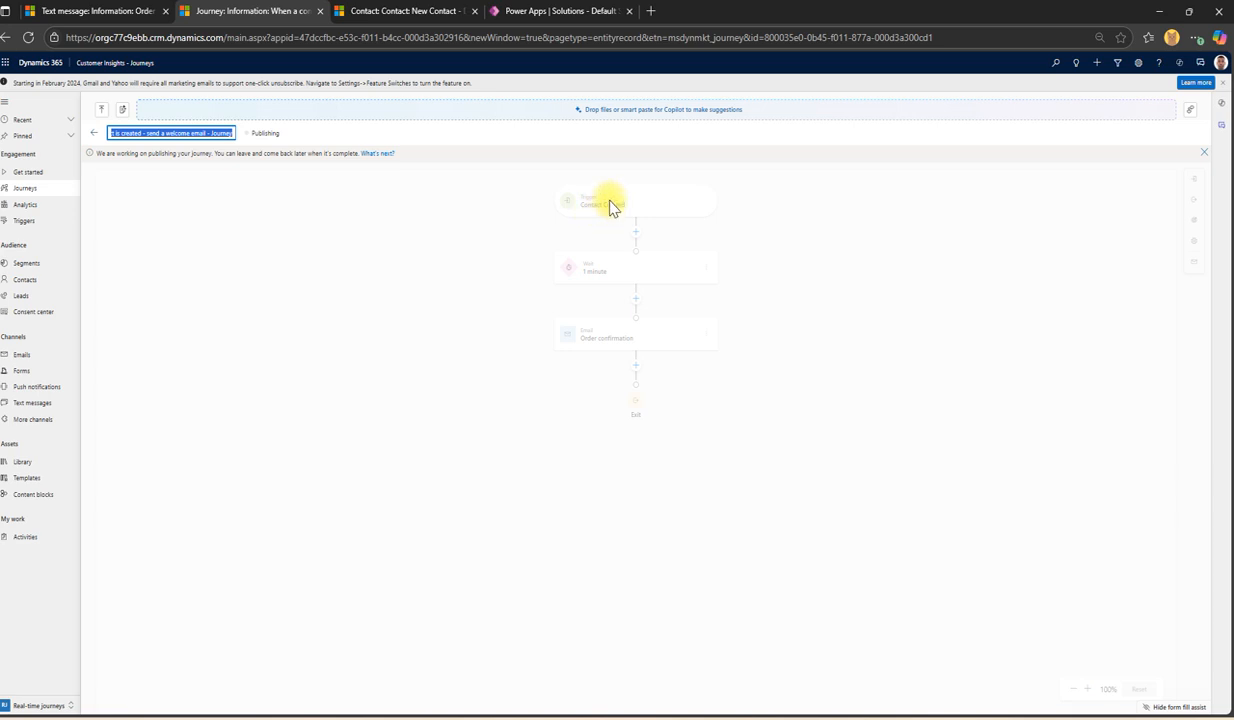
{"action": "left_click", "coordinate": [238, 248]}
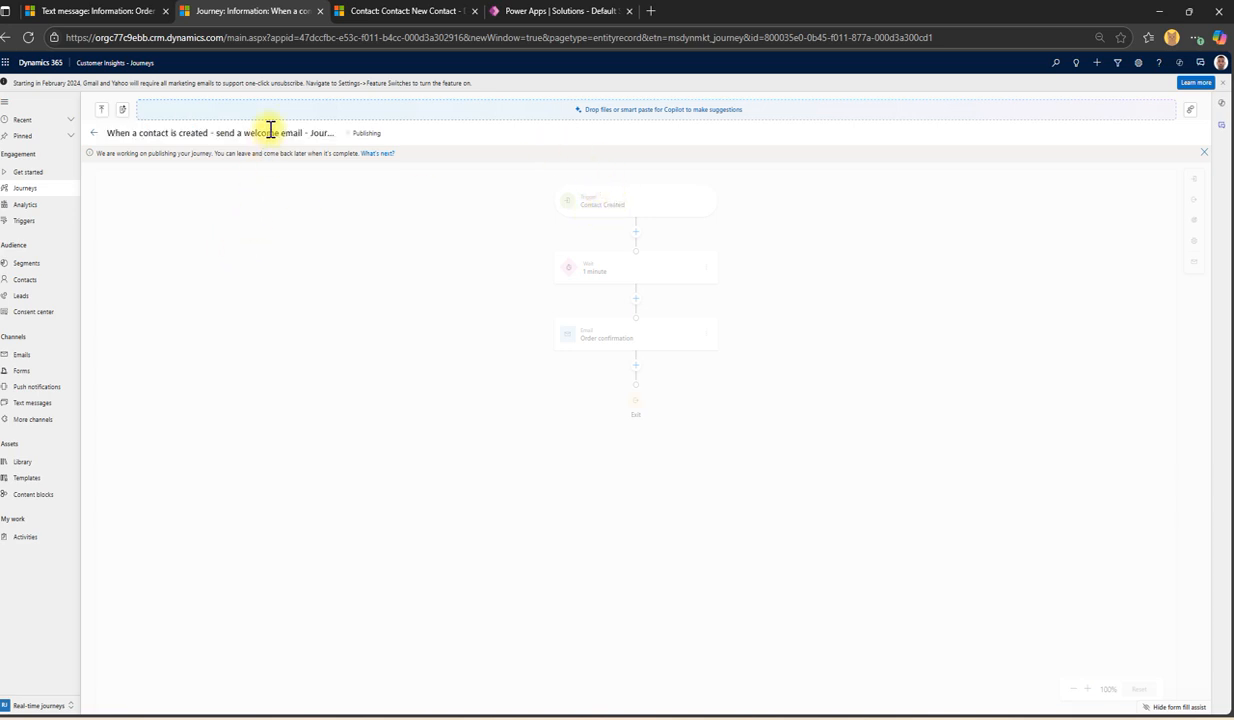
{"action": "left_click", "coordinate": [57, 194]}
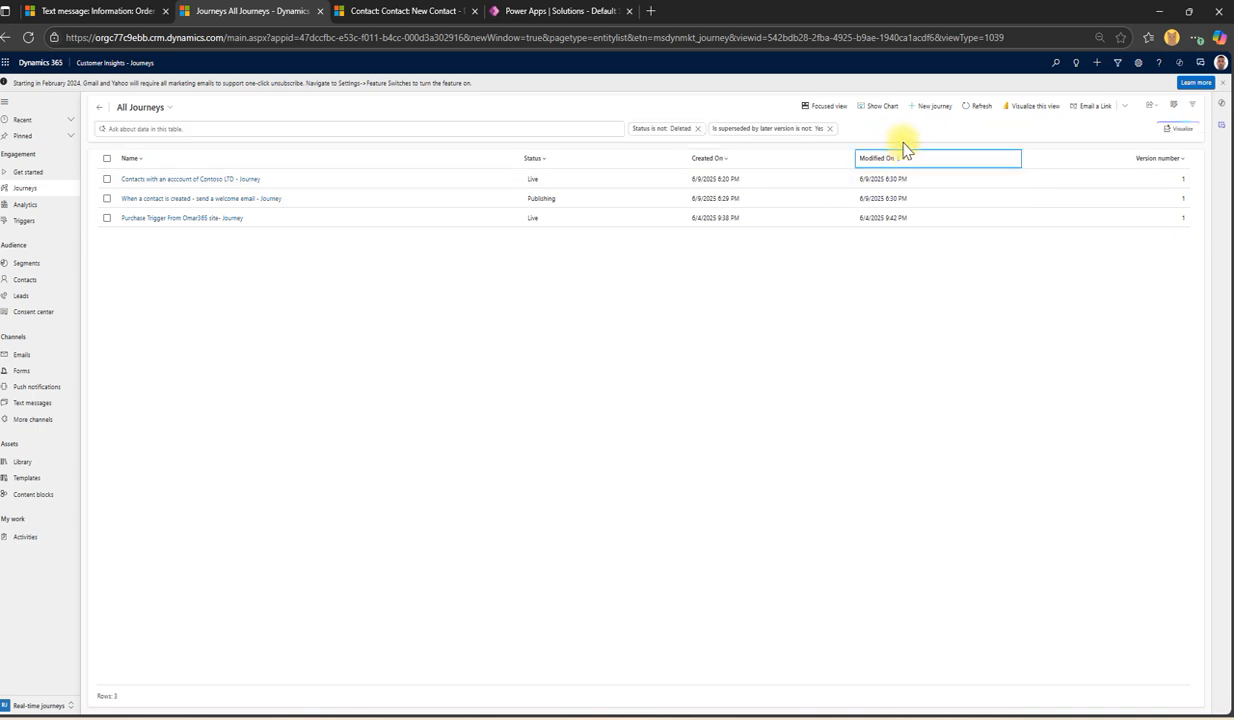
Step: Go to the Triggers list from the sidebar
{"action": "left_click", "coordinate": [920, 110]}
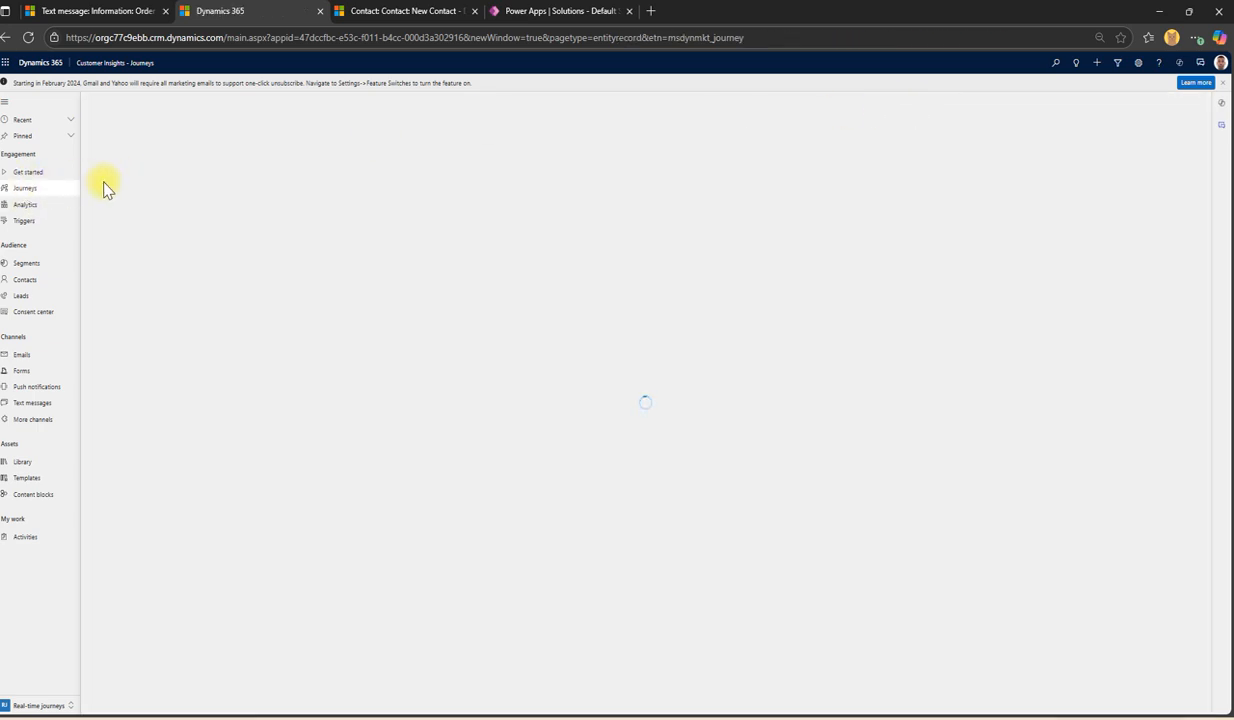
{"action": "left_click", "coordinate": [25, 220]}
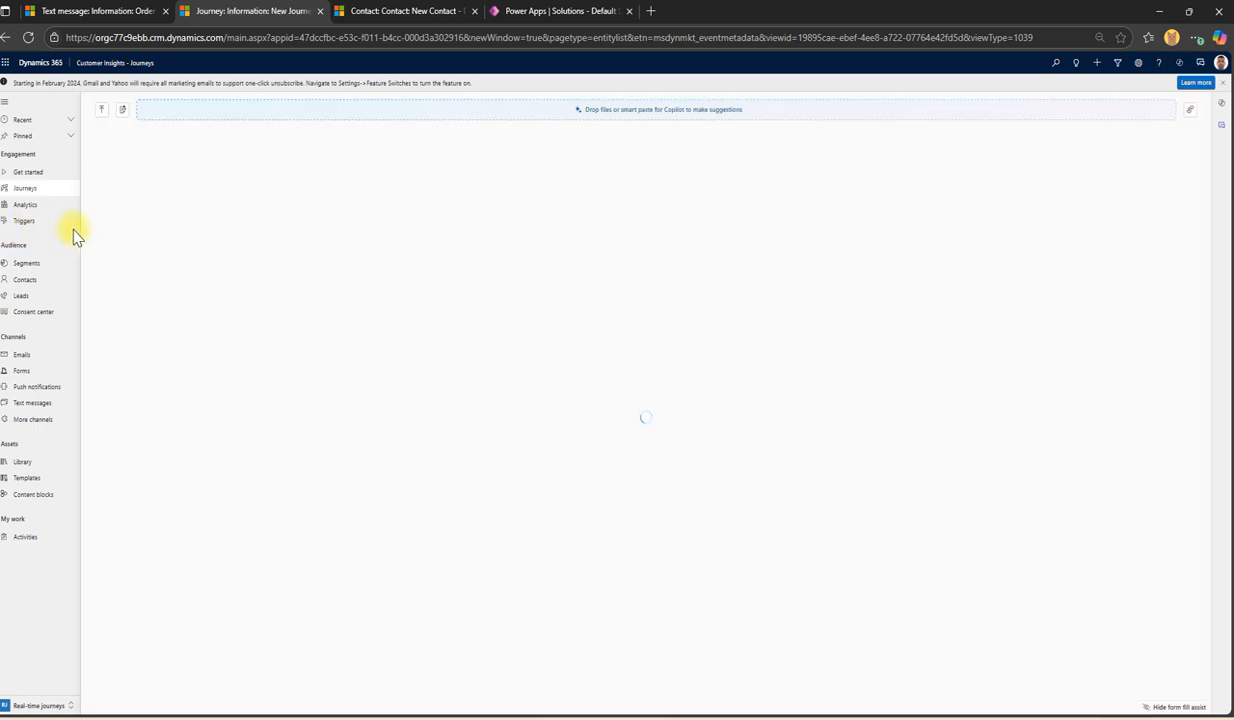
{"action": "left_click", "coordinate": [27, 222]}
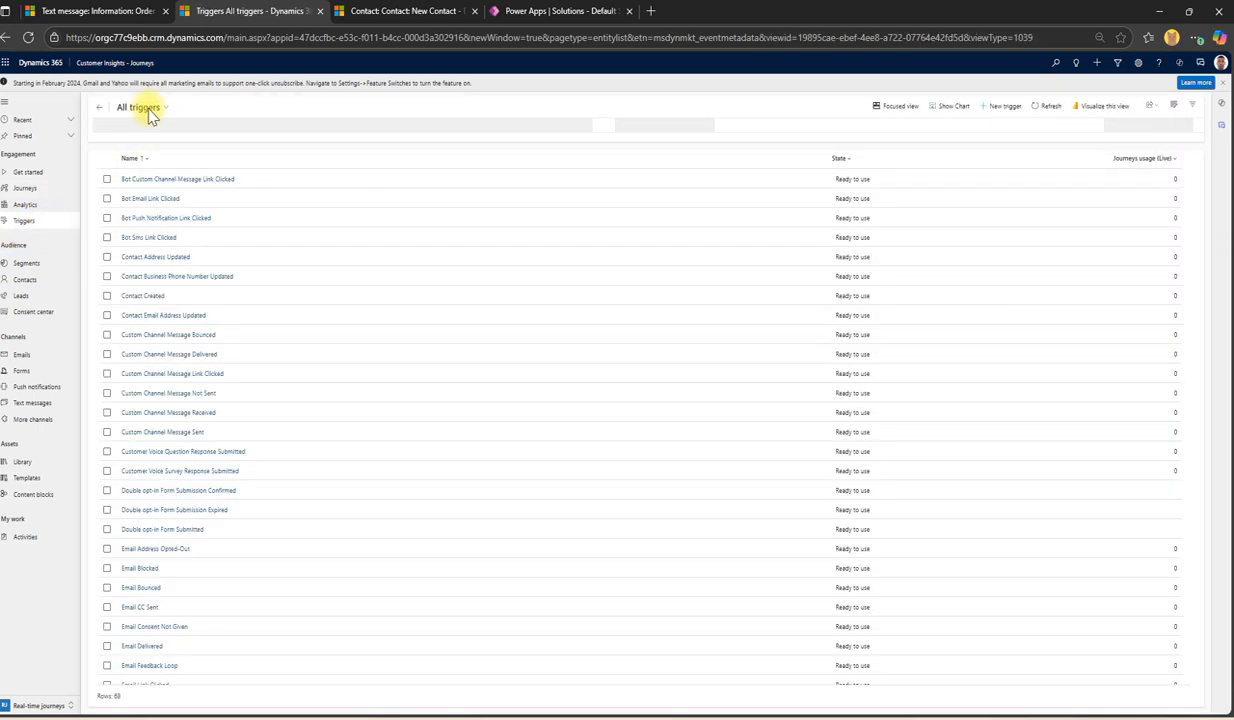
Step: Browse the Standard triggers view, then switch to Dataverse triggers, where Contact Created has one live journey
{"action": "left_click", "coordinate": [140, 107]}
{"action": "left_click", "coordinate": [140, 198]}
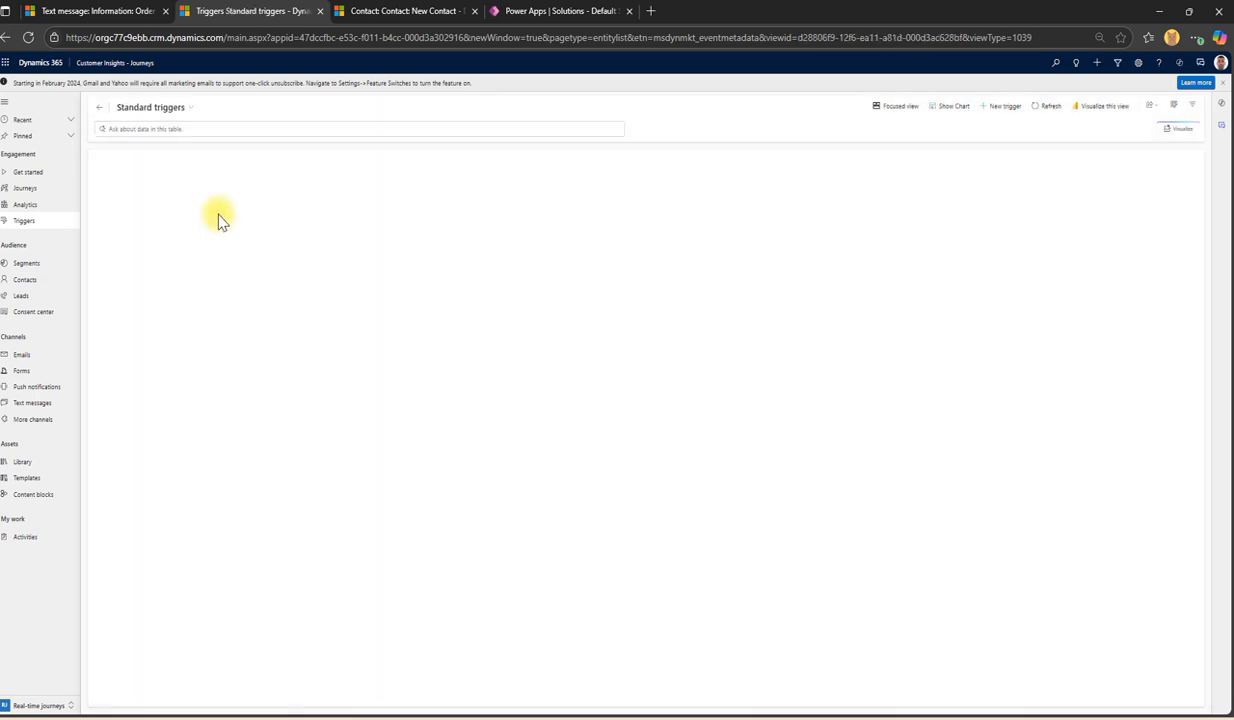
{"action": "scroll", "coordinate": [207, 280], "scroll_direction": "down", "scroll_amount": 10}
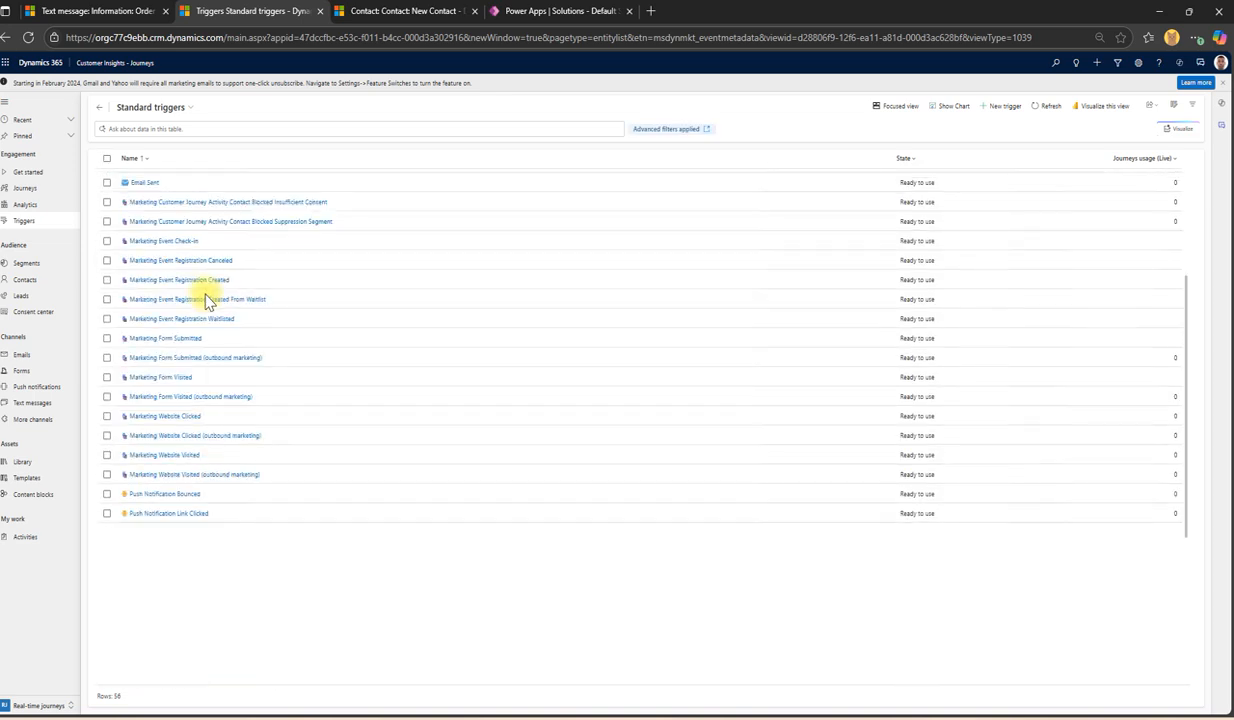
{"action": "scroll", "coordinate": [206, 290], "scroll_direction": "up", "scroll_amount": 6}
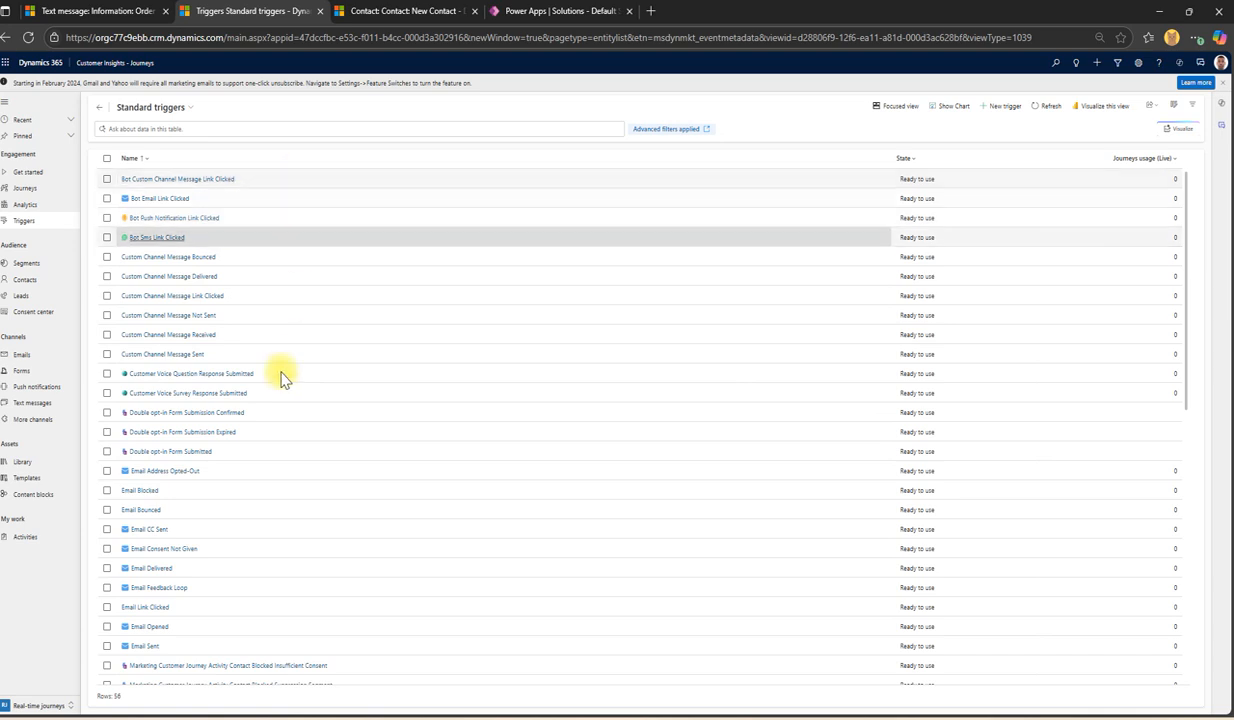
{"action": "scroll", "coordinate": [284, 405], "scroll_direction": "down", "scroll_amount": 10}
{"action": "scroll", "coordinate": [205, 400], "scroll_direction": "up", "scroll_amount": 5}
{"action": "scroll", "coordinate": [203, 398], "scroll_direction": "up", "scroll_amount": 5}
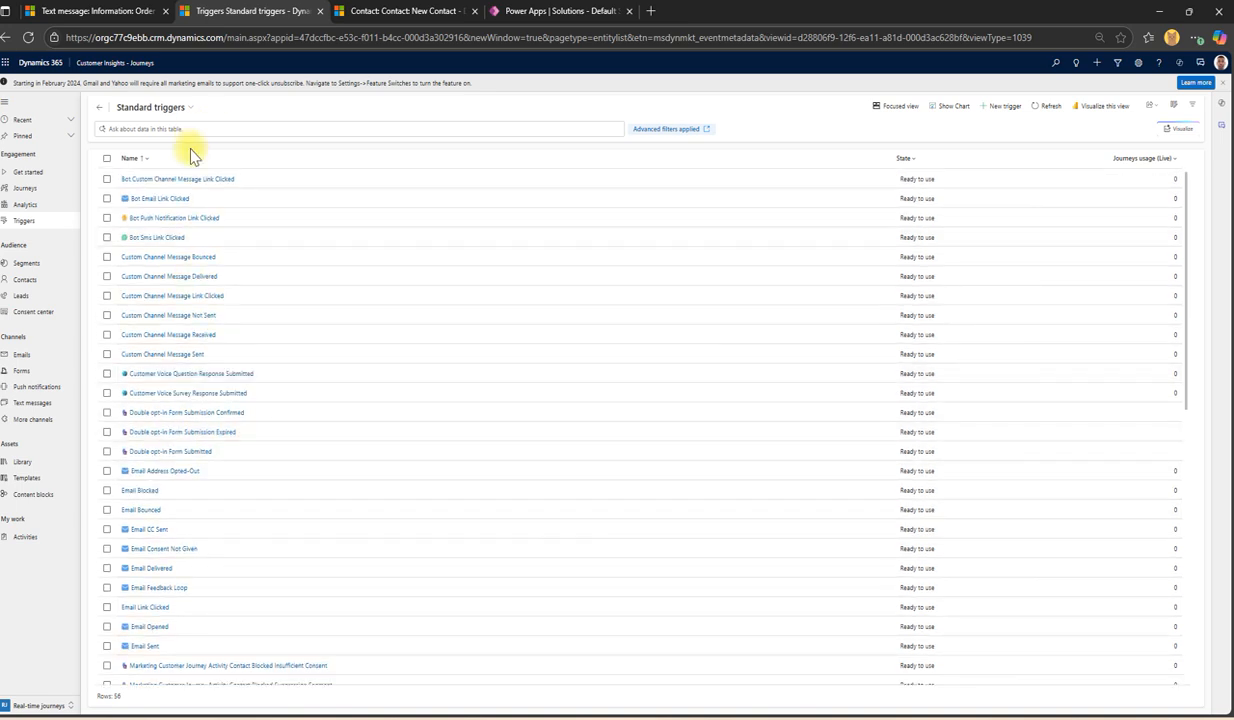
{"action": "left_click", "coordinate": [168, 107]}
{"action": "left_click", "coordinate": [148, 180]}
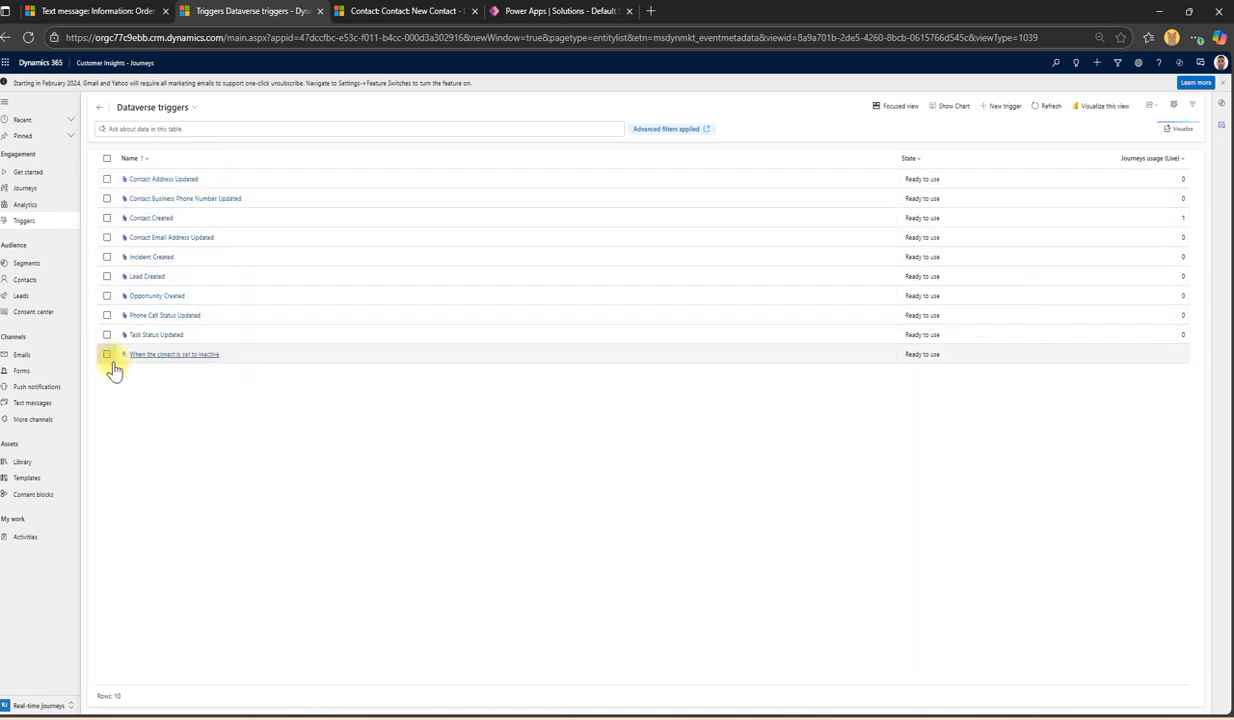
Step: Select and clear a couple of trigger rows, then switch the view to the 2 Custom triggers
{"action": "left_click", "coordinate": [250, 355]}
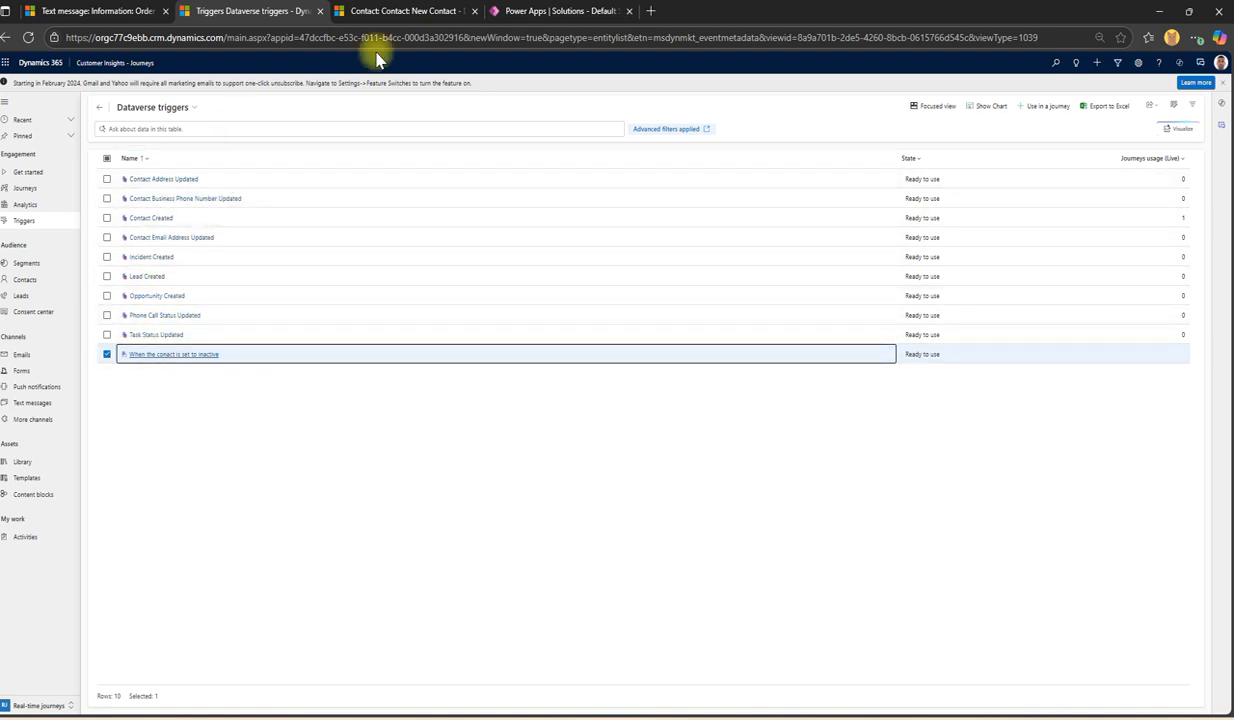
{"action": "left_click", "coordinate": [178, 224]}
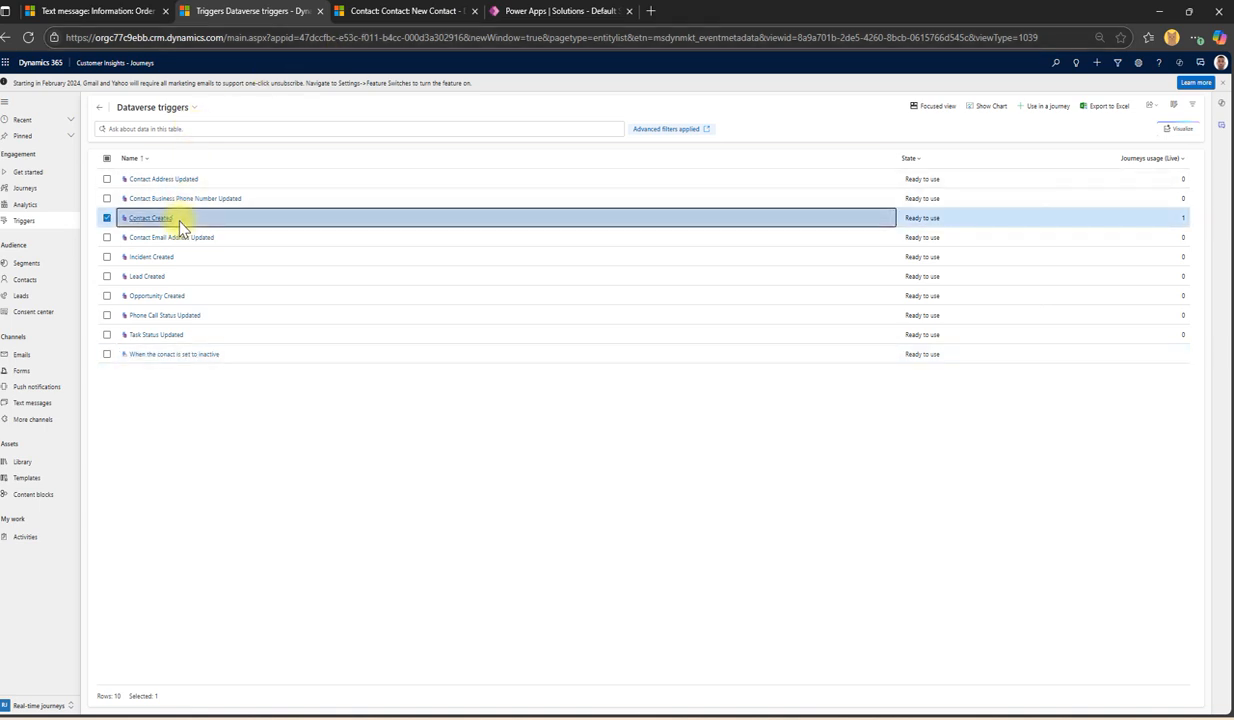
{"action": "left_click", "coordinate": [107, 218]}
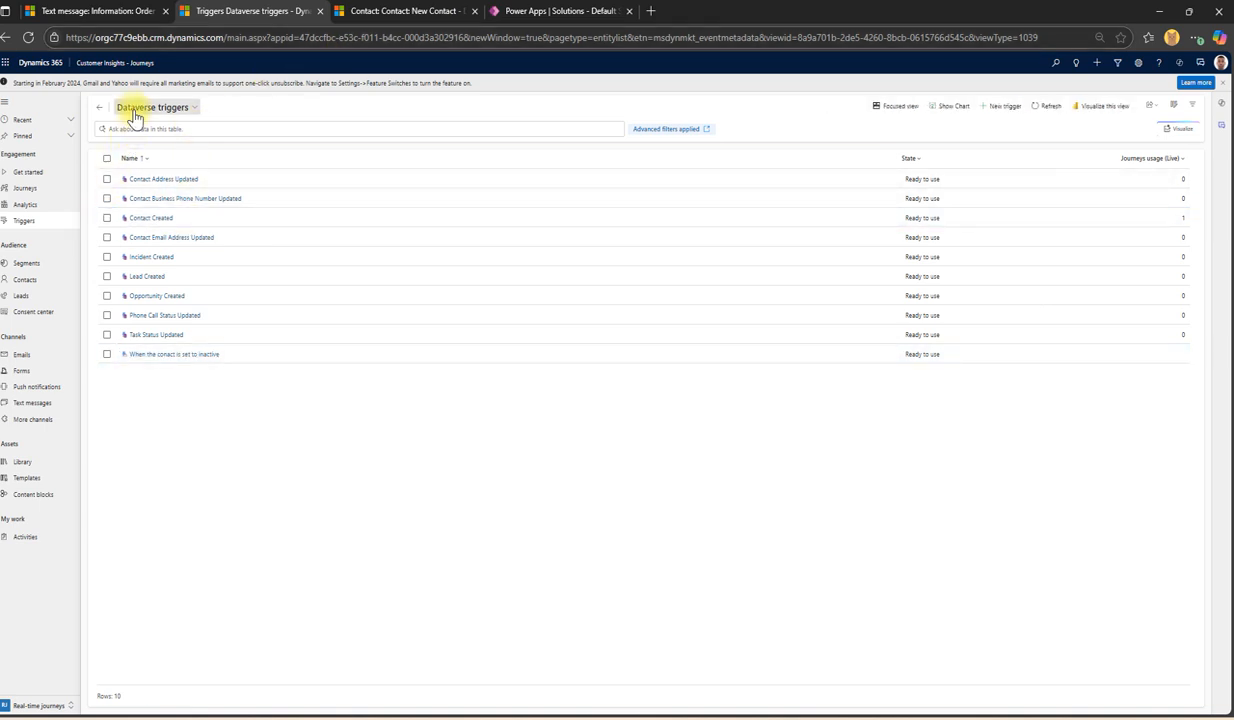
{"action": "left_click", "coordinate": [132, 106]}
{"action": "left_click", "coordinate": [150, 168]}
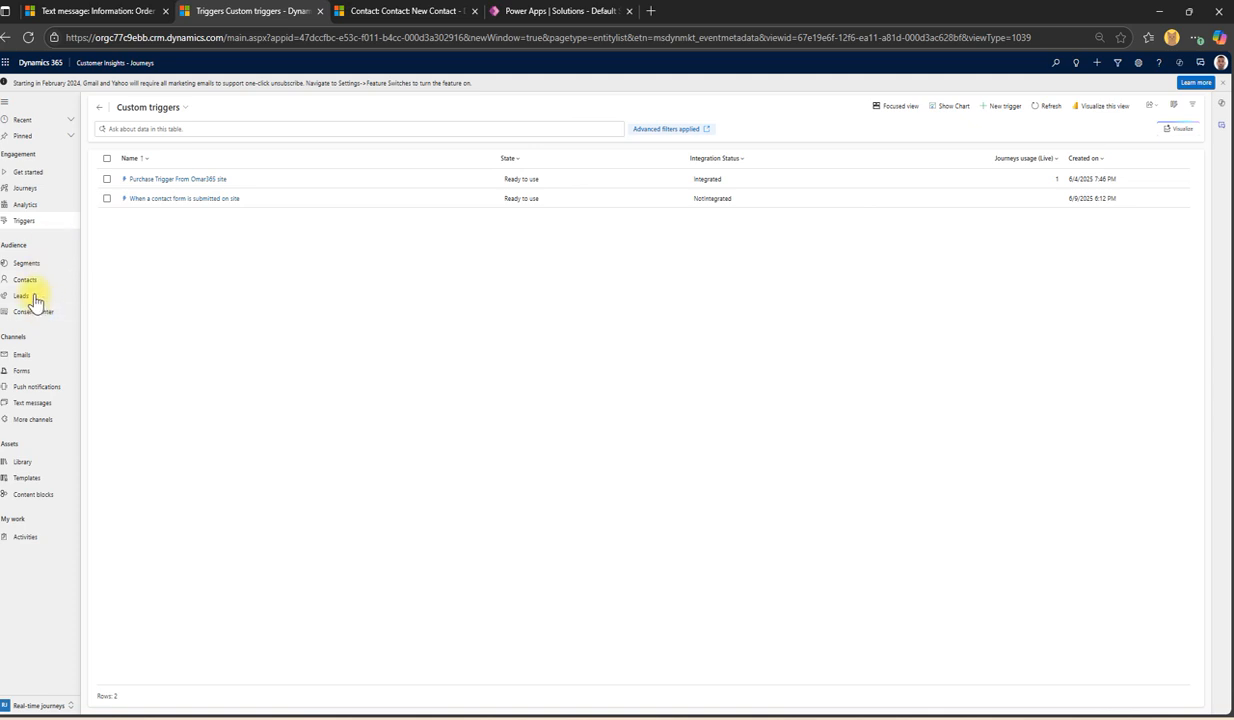
Step: Open the live welcome-email journey from the Journeys list, then return to the unsaved New Contact tab
{"action": "left_click", "coordinate": [34, 190]}
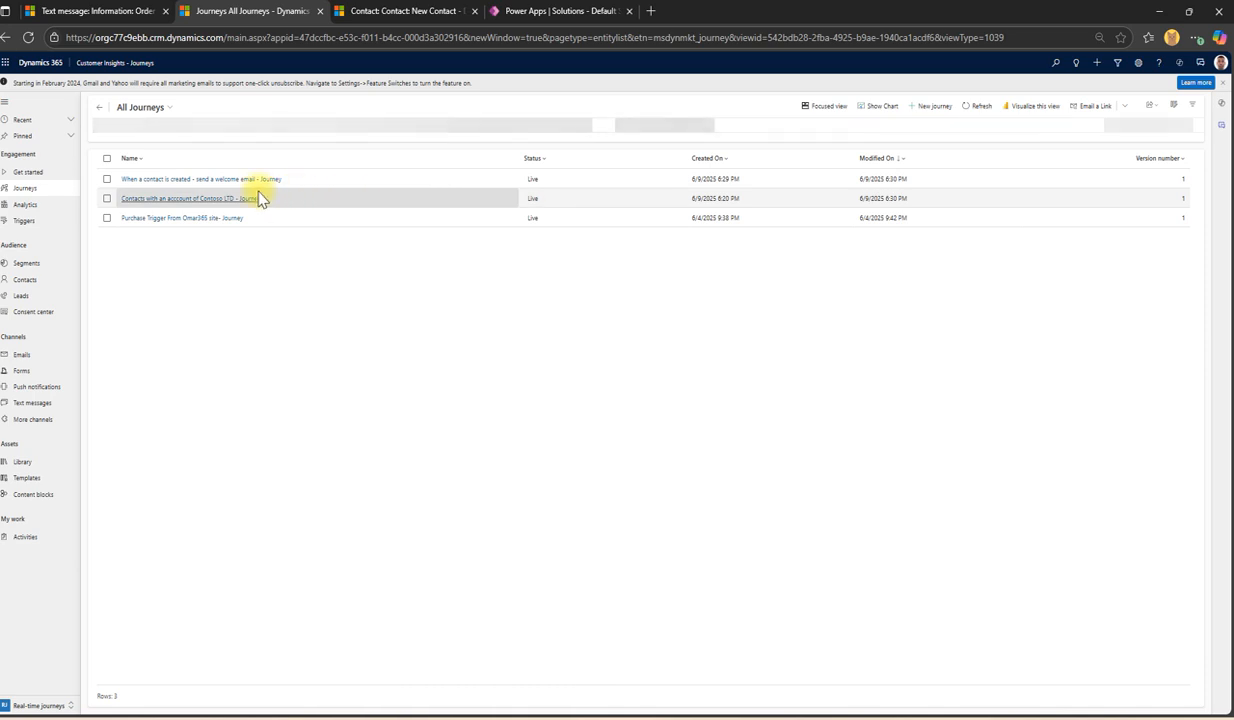
{"action": "double_click", "coordinate": [356, 186]}
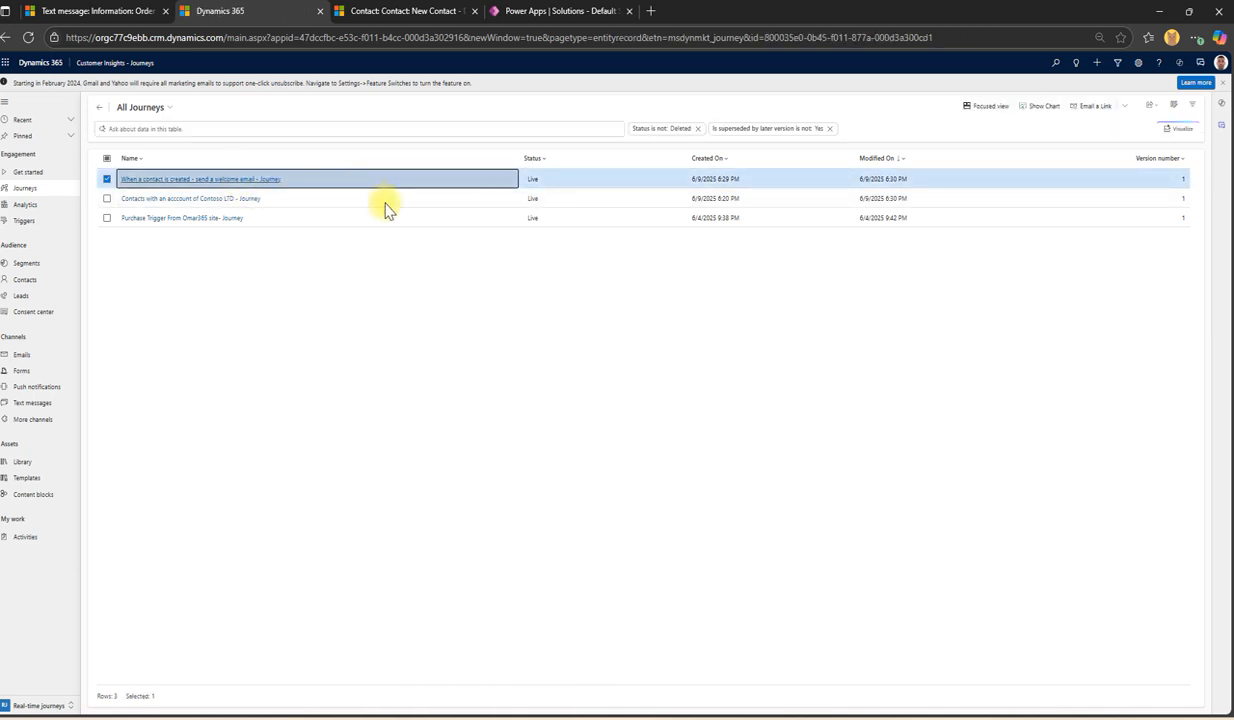
{"action": "left_click", "coordinate": [421, 9]}
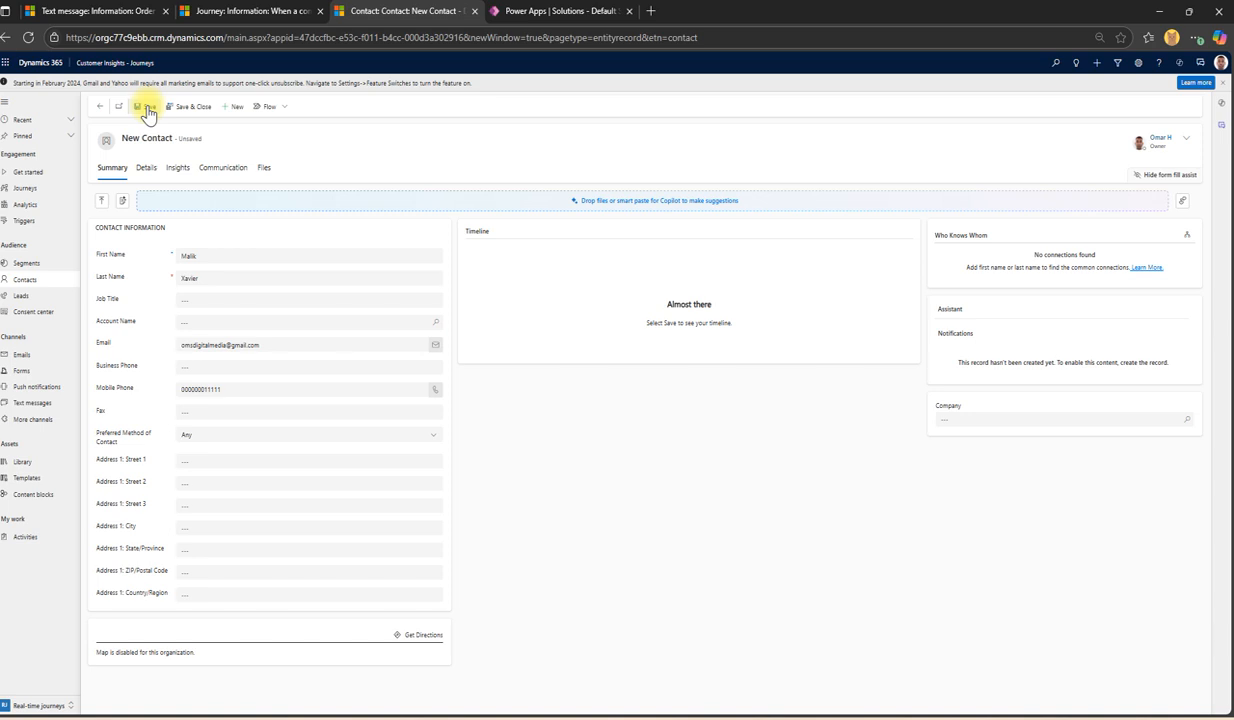
Step: Save the new contact and check the live journey while the record finishes saving
{"action": "left_click", "coordinate": [147, 110]}
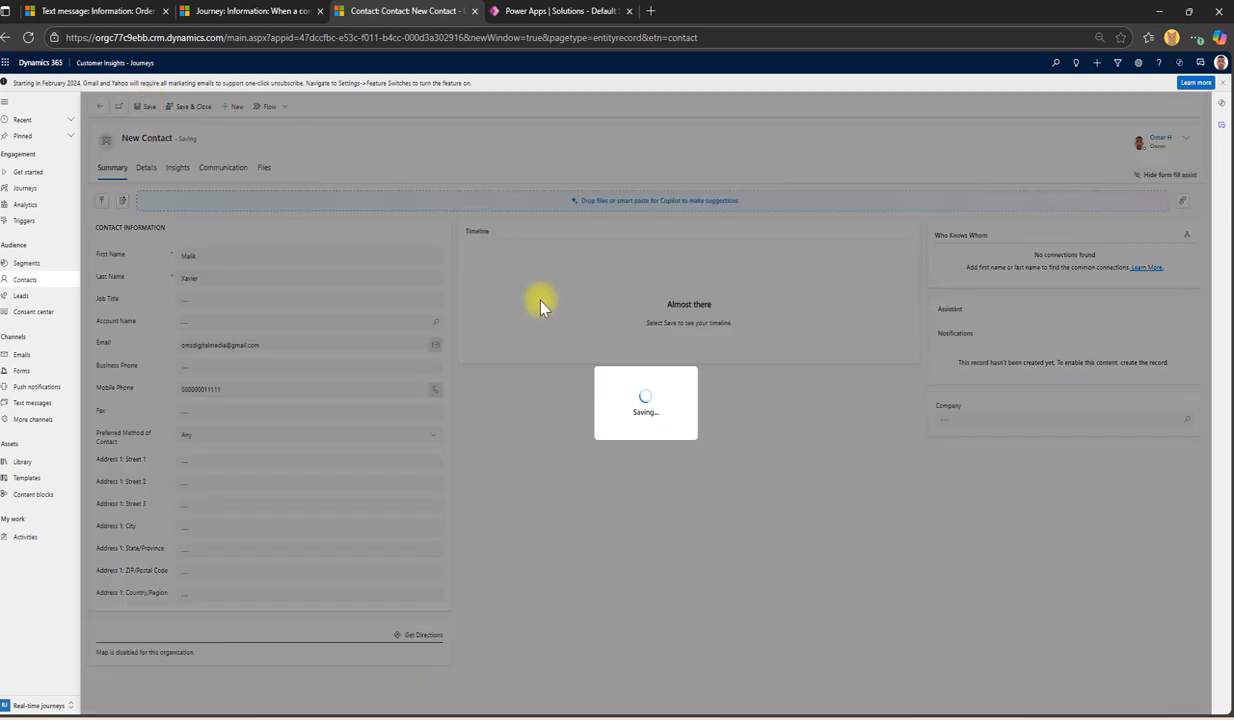
{"action": "left_click", "coordinate": [270, 10]}
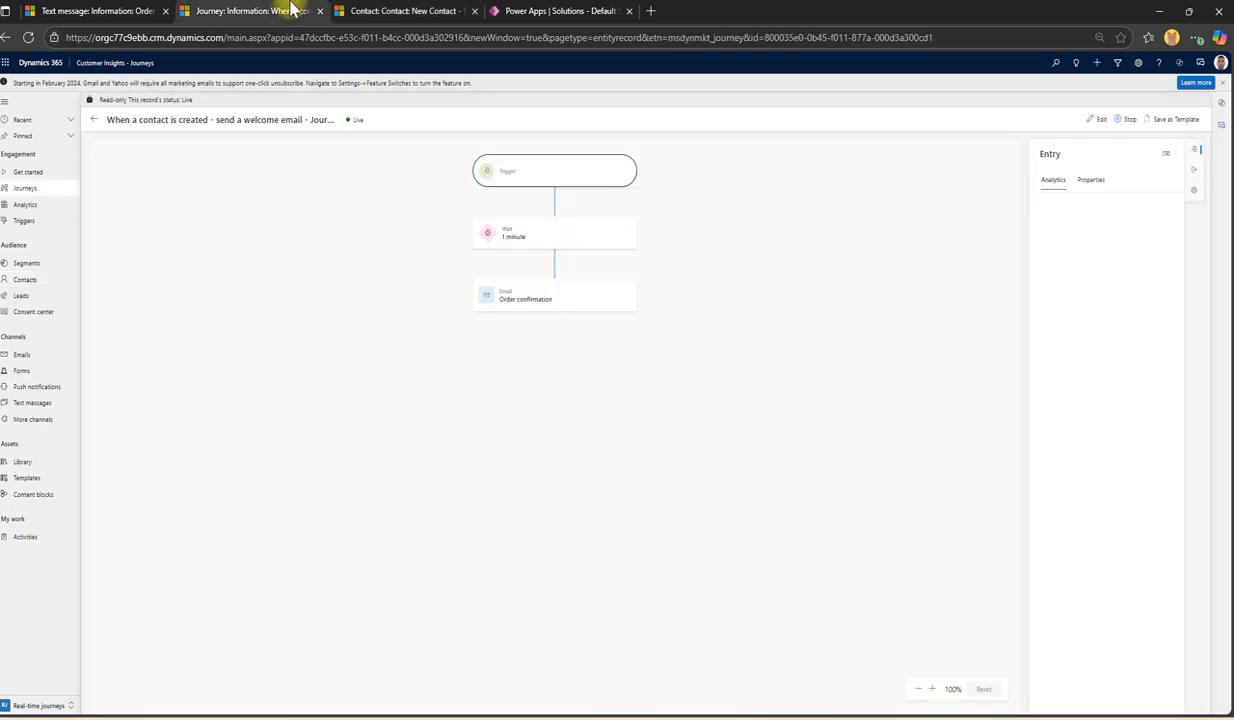
{"action": "left_click", "coordinate": [435, 9]}
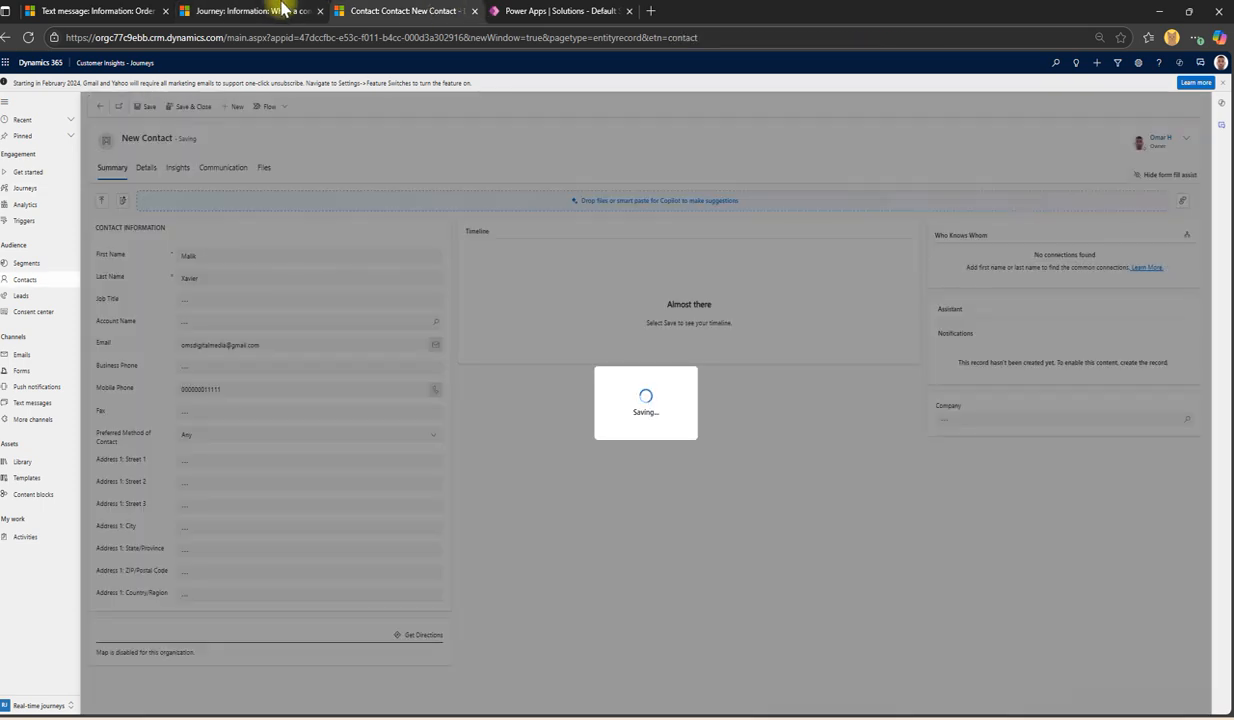
{"action": "left_click", "coordinate": [280, 10]}
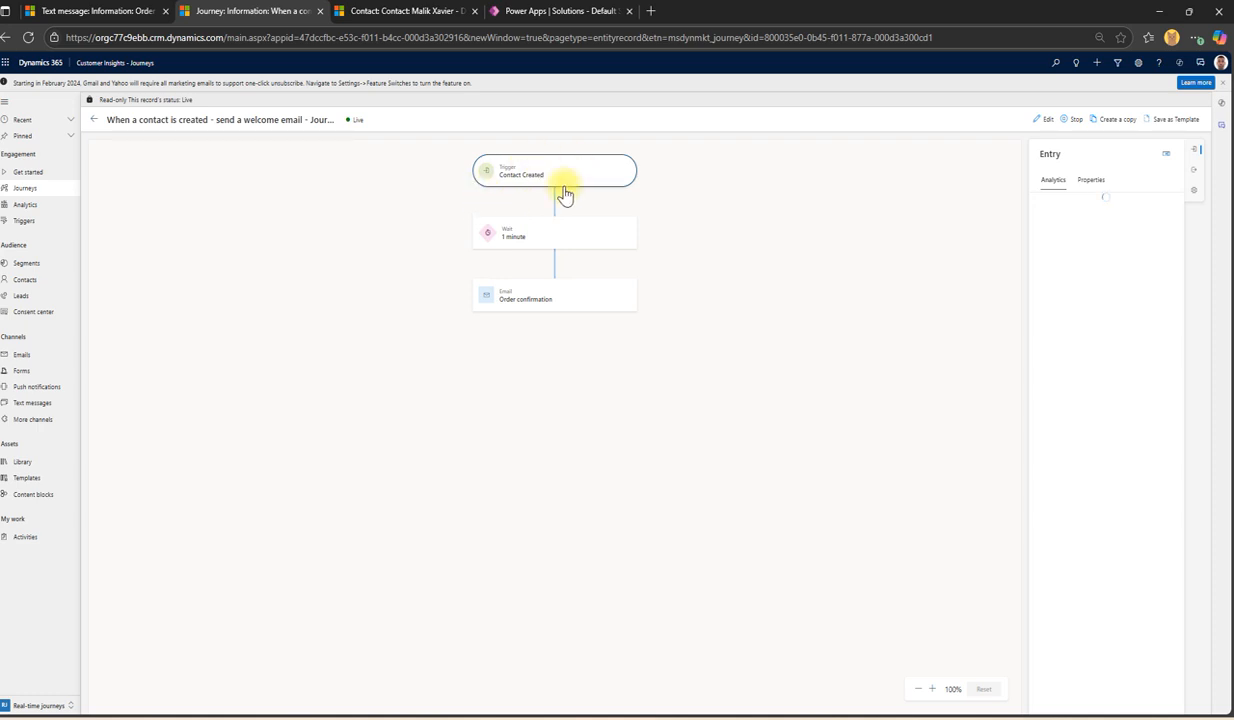
{"action": "left_click", "coordinate": [408, 11]}
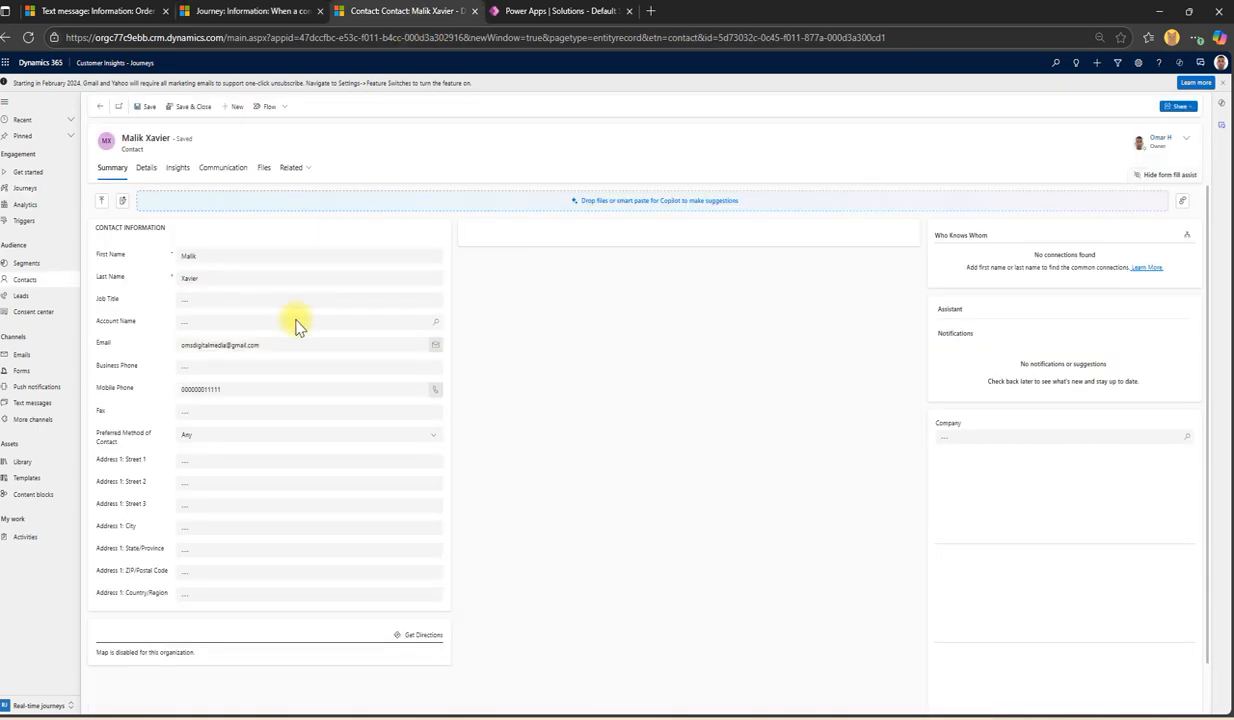
{"action": "left_click", "coordinate": [270, 11]}
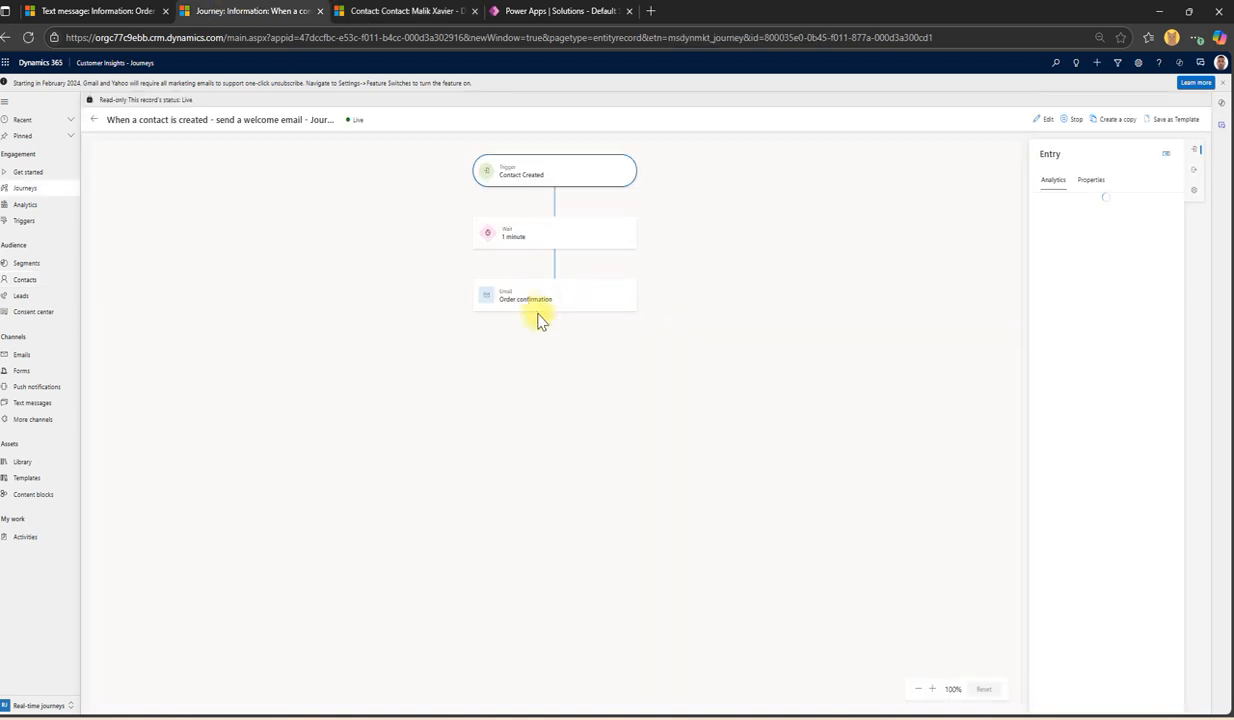
Step: Review the email and 1-minute wait step analytics, then return to all journeys and select the Contoso LTD journey
{"action": "left_click", "coordinate": [527, 303]}
{"action": "left_click", "coordinate": [507, 242]}
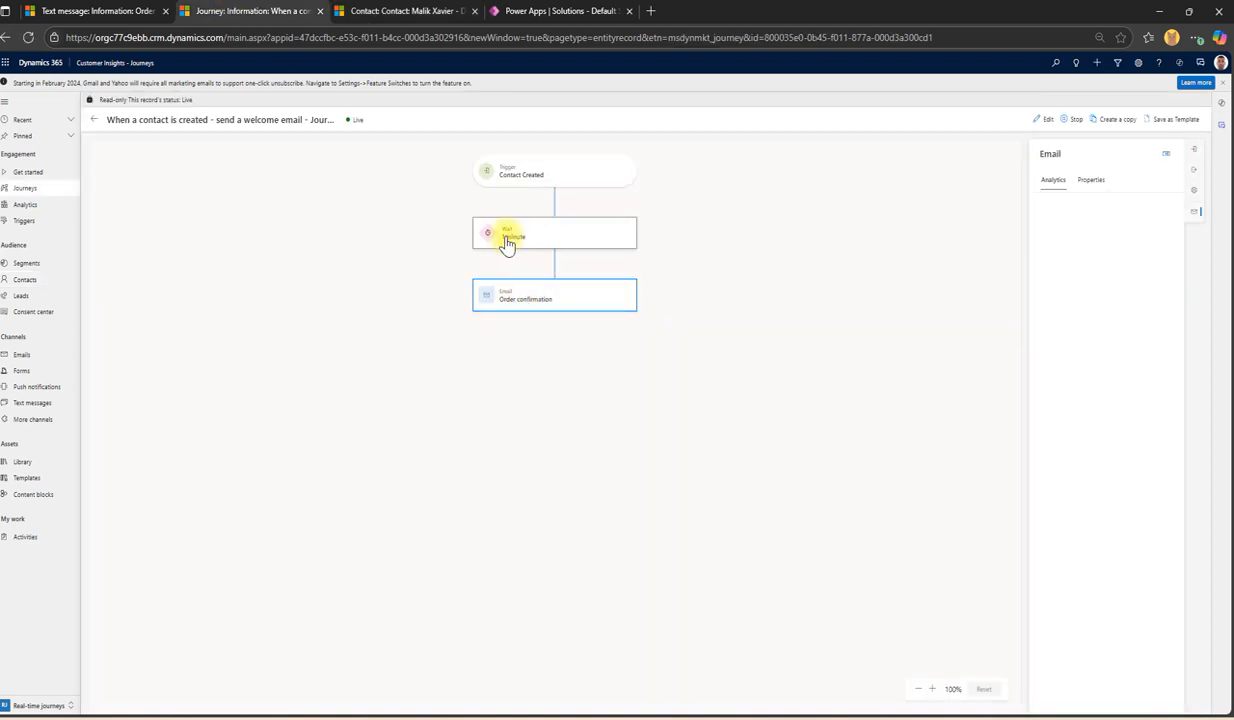
{"action": "left_click", "coordinate": [430, 11]}
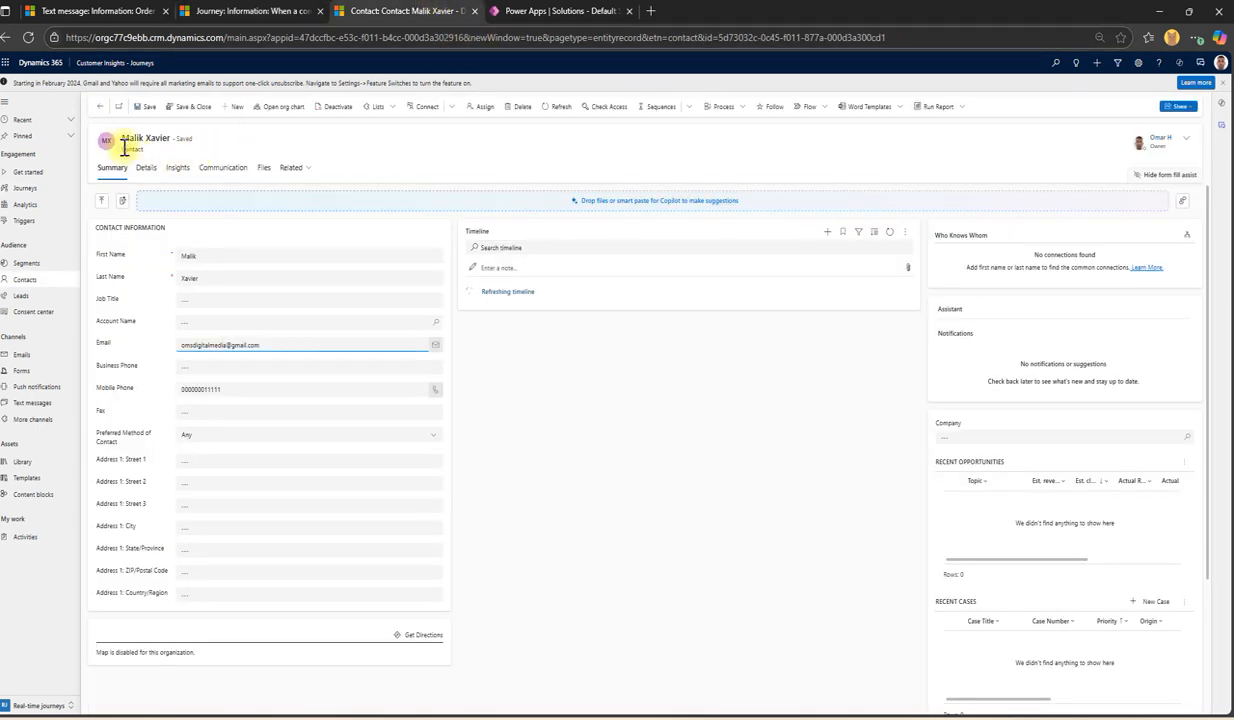
{"action": "left_click", "coordinate": [250, 11]}
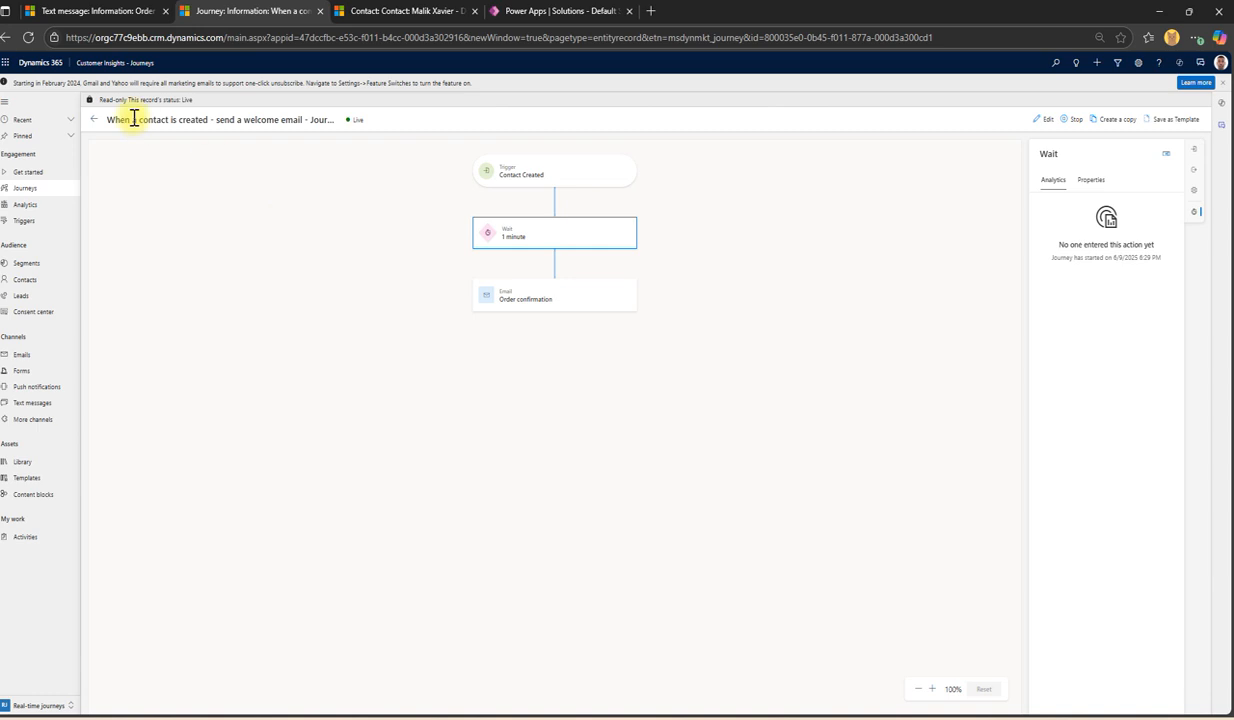
{"action": "left_click", "coordinate": [94, 120]}
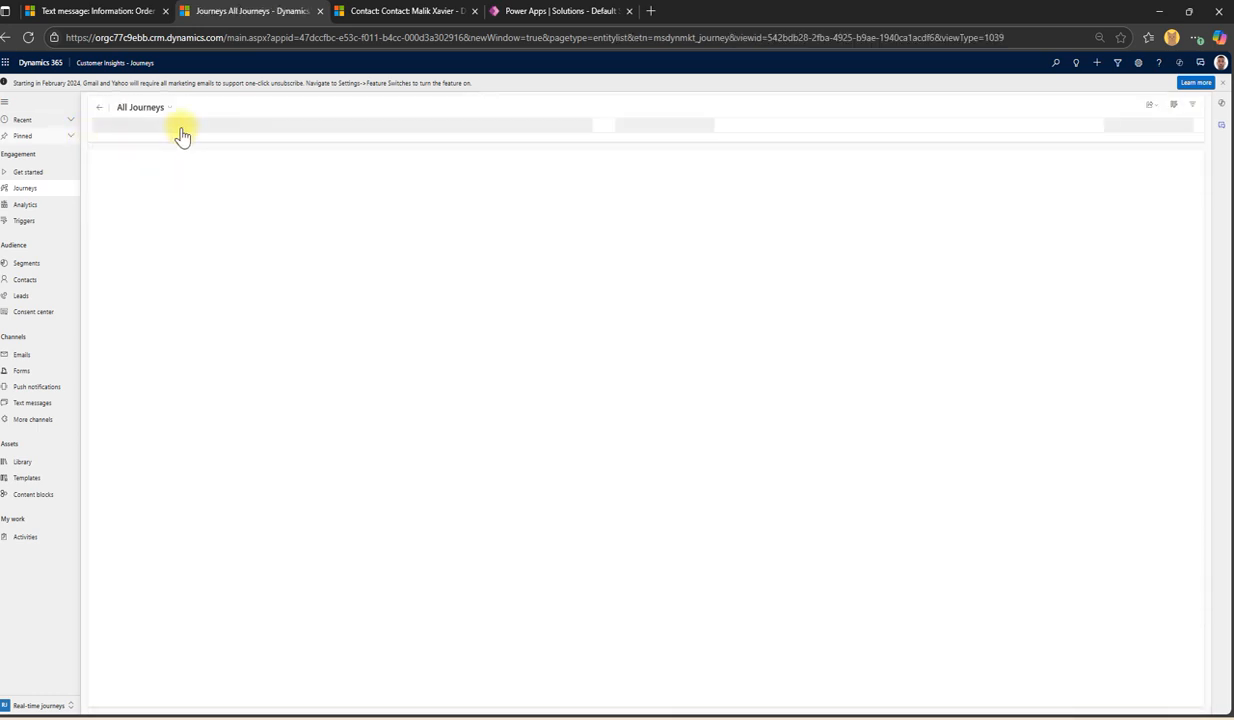
{"action": "left_click", "coordinate": [278, 203]}
Step: Open the Contoso LTD journey and compare its entry step's audience and schedule with its analytics, which show 29 processed
{"action": "double_click", "coordinate": [285, 204]}
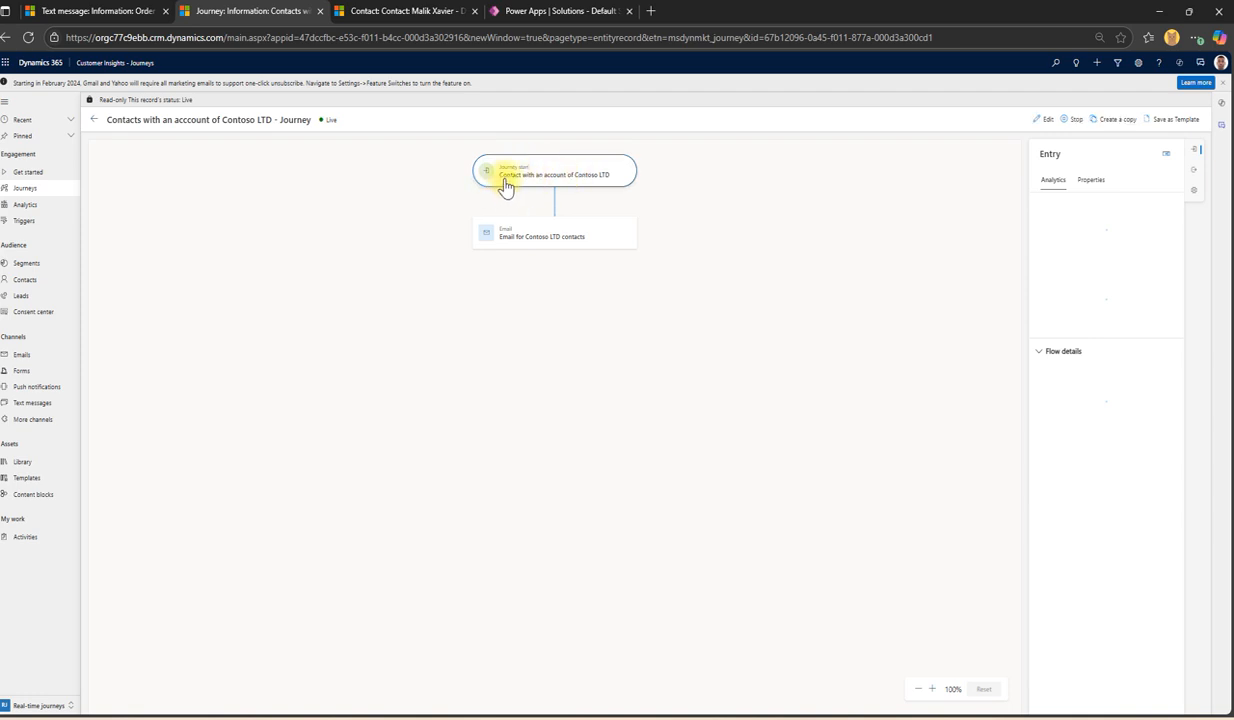
{"action": "left_click", "coordinate": [562, 245]}
{"action": "left_click", "coordinate": [591, 179]}
{"action": "left_click", "coordinate": [1092, 181]}
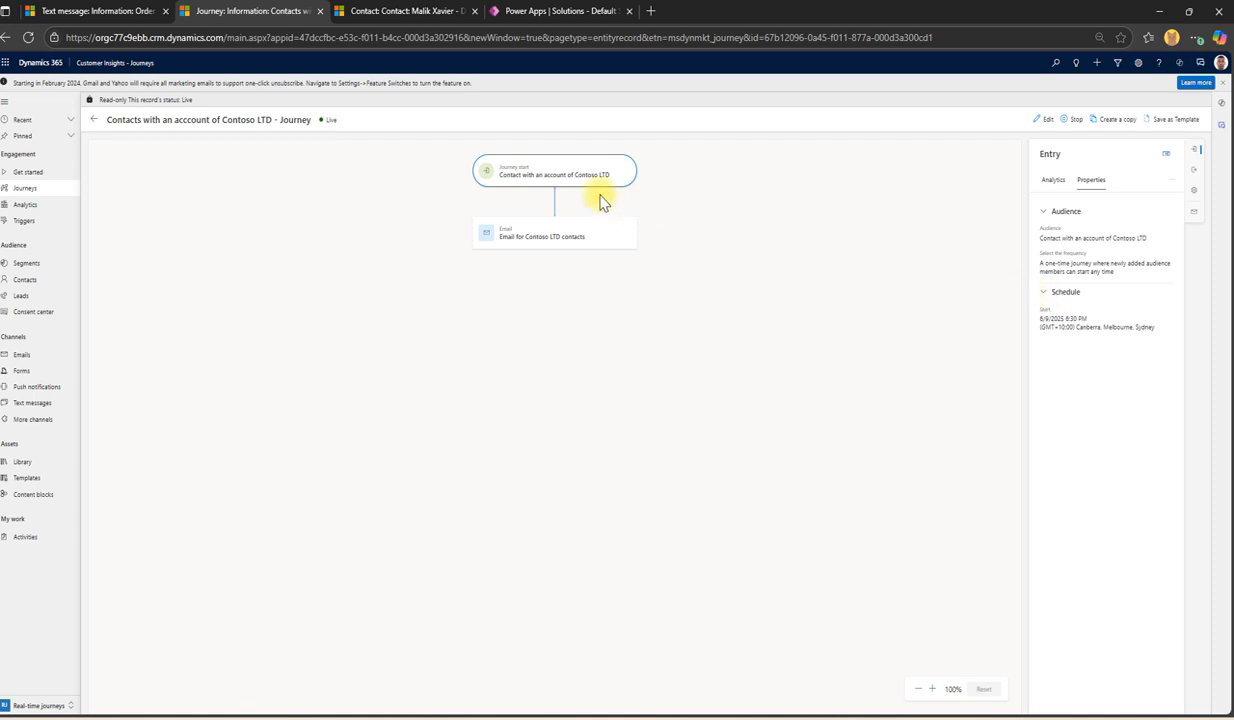
{"action": "left_click", "coordinate": [1056, 180]}
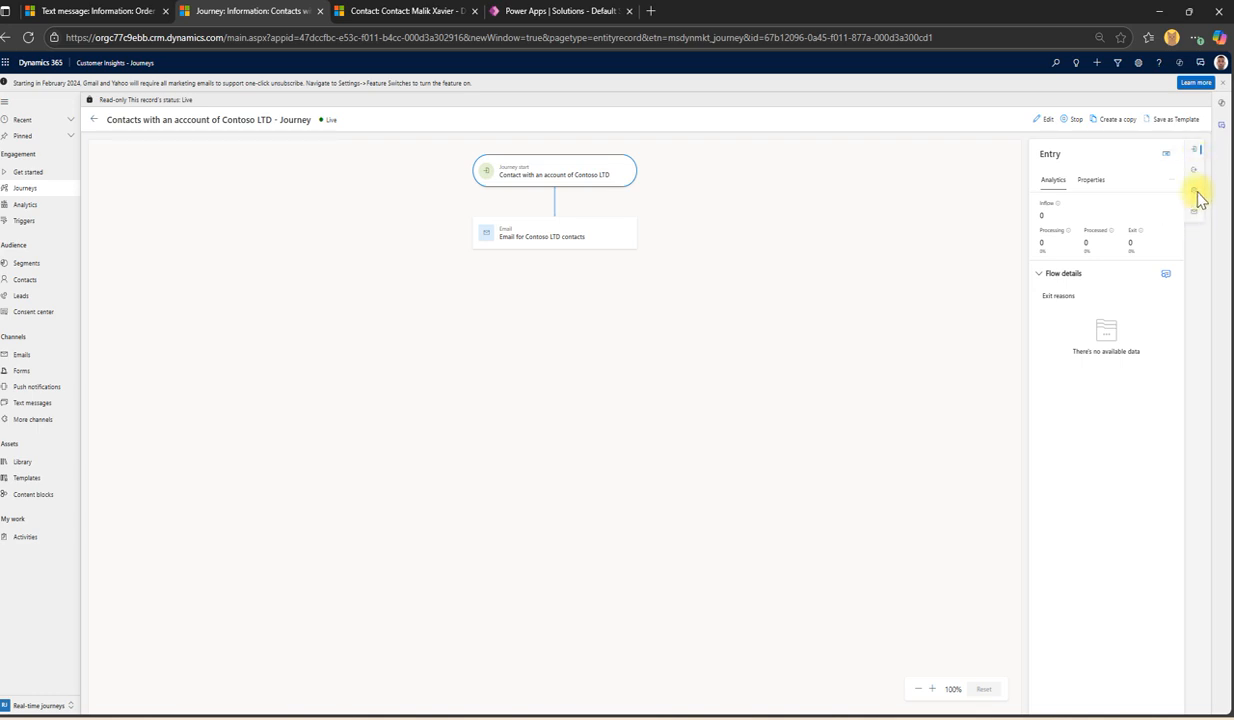
{"action": "left_click", "coordinate": [1092, 180]}
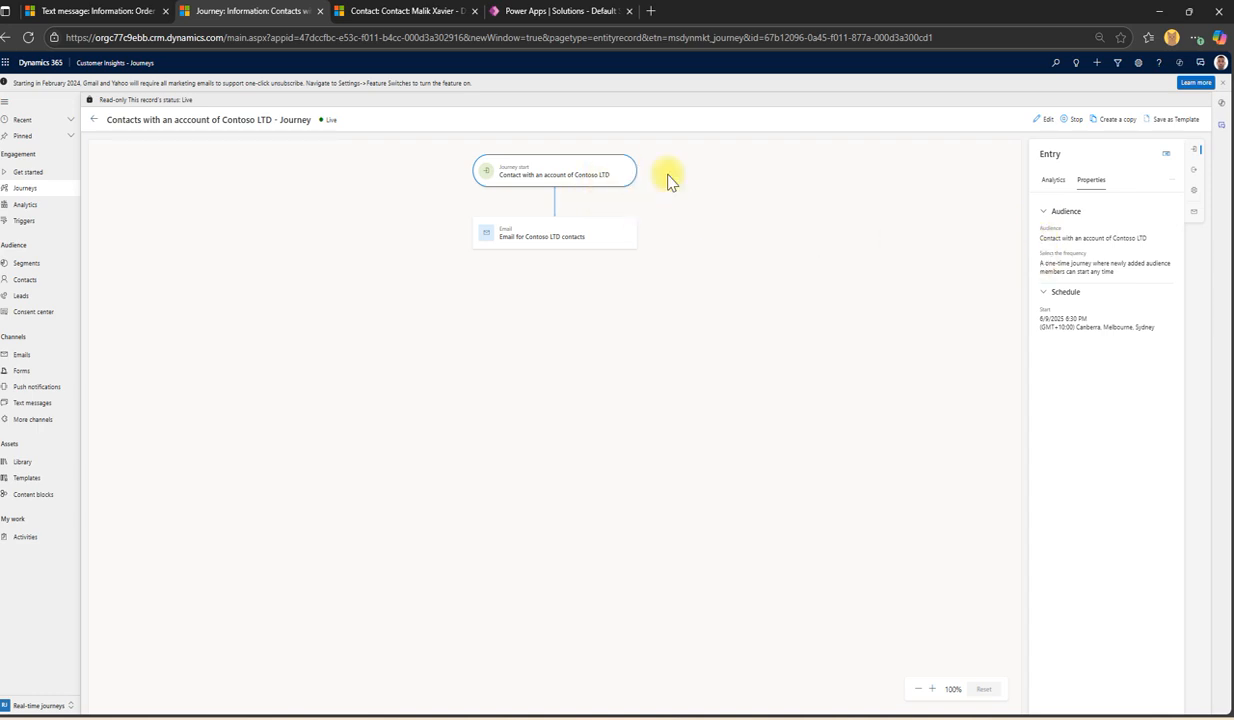
{"action": "left_click", "coordinate": [1055, 183]}
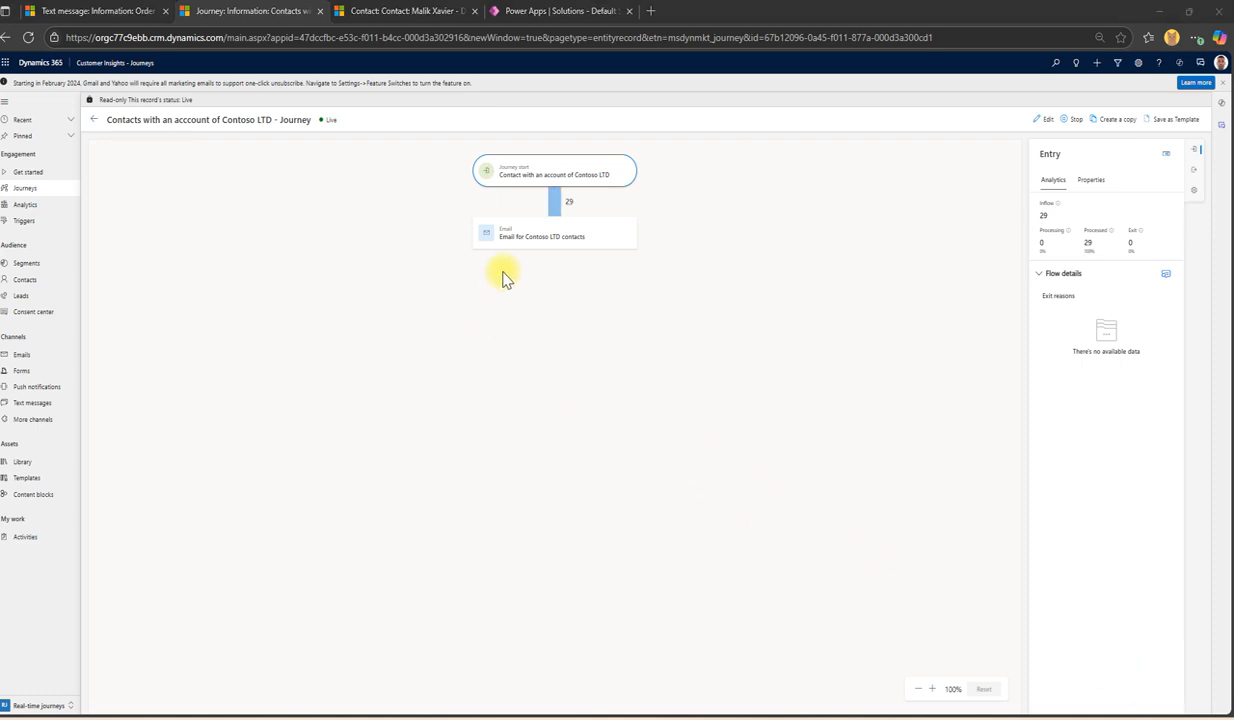
Step: Reload the journey, select the email step, and expand its delivery funnel details
{"action": "left_click", "coordinate": [28, 37]}
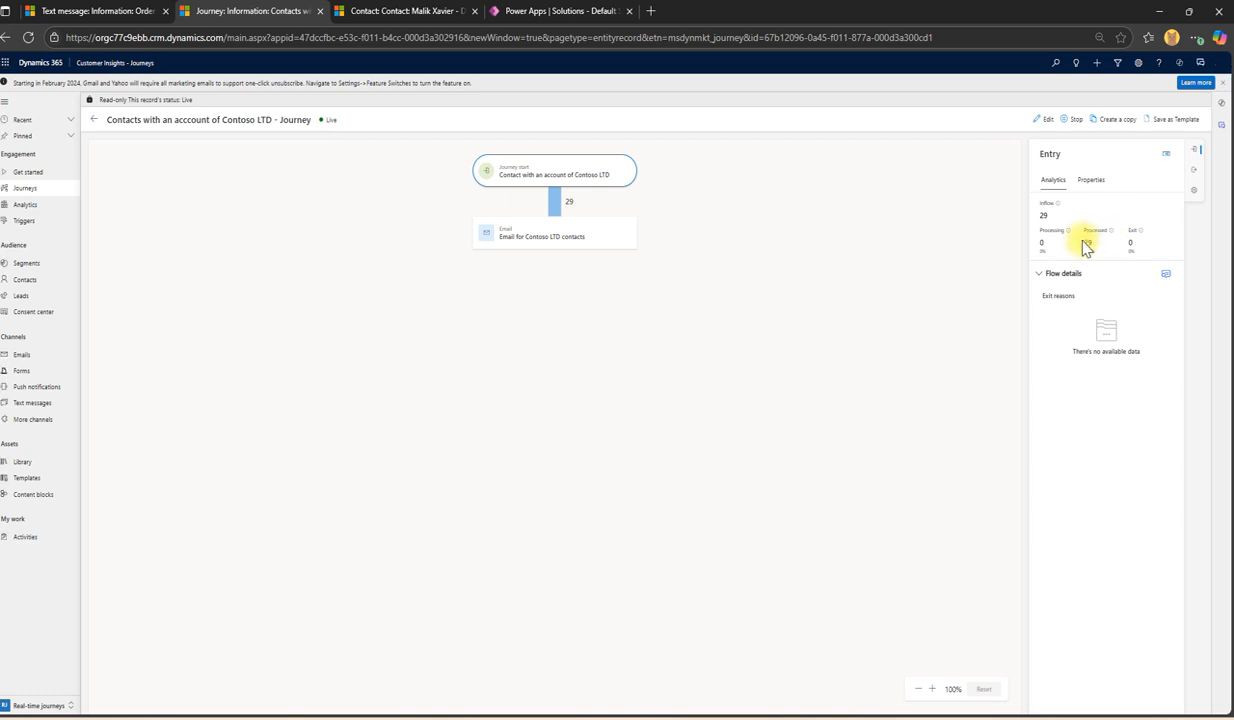
{"action": "left_click", "coordinate": [522, 242]}
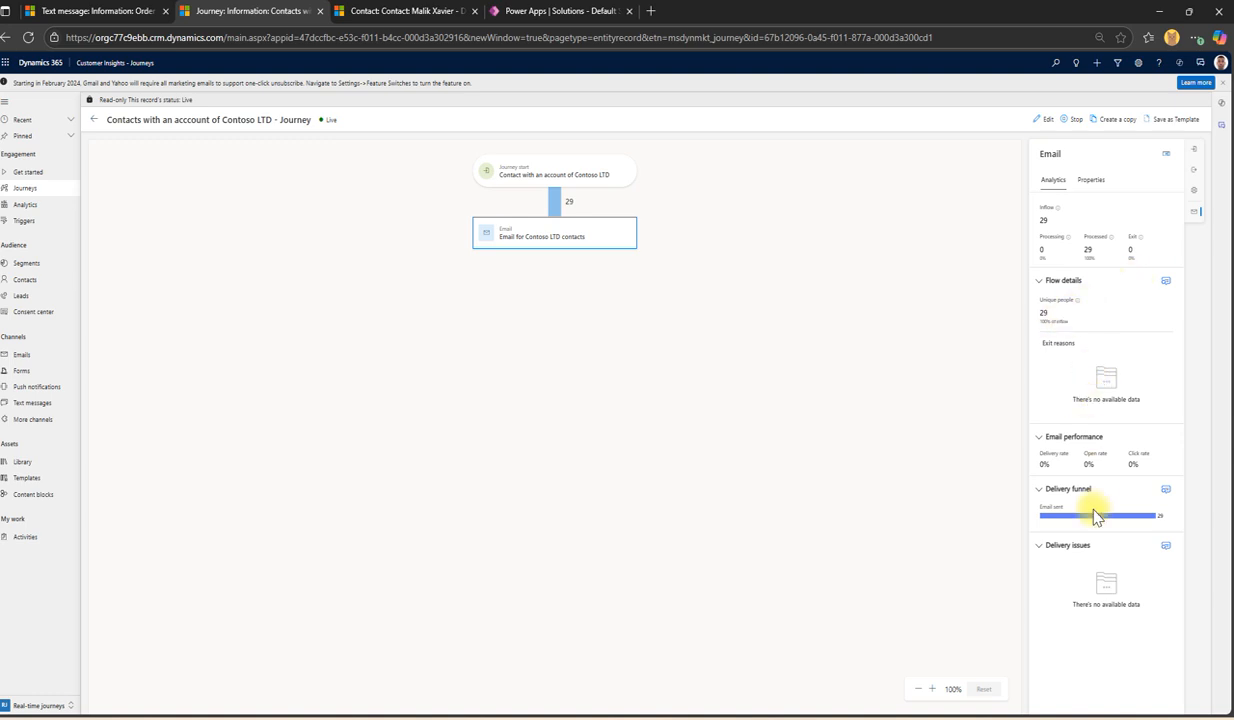
{"action": "left_click", "coordinate": [1165, 492]}
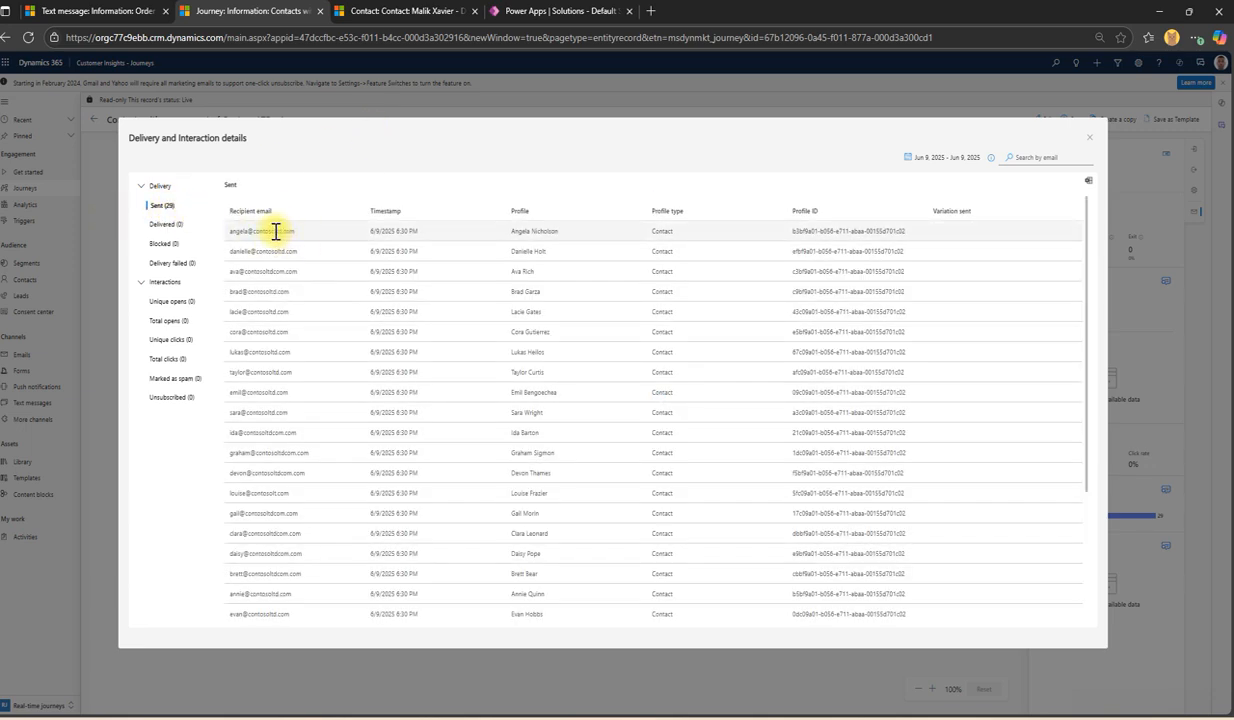
Step: Scroll through the 29 sent recipients, highlighting a few email domains, then close the delivery details
{"action": "left_click_drag", "start_coordinate": [277, 235], "coordinate": [279, 235]}
{"action": "left_click", "coordinate": [268, 270]}
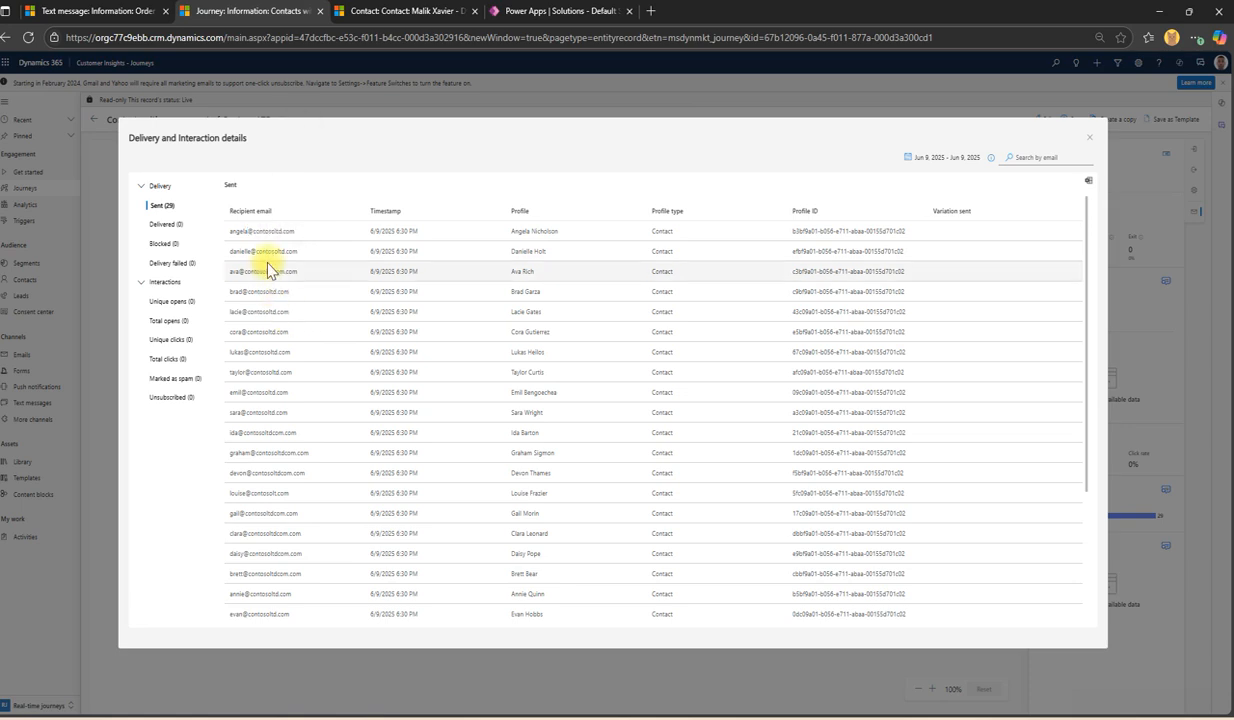
{"action": "scroll", "coordinate": [270, 284], "scroll_direction": "down", "scroll_amount": 3}
{"action": "scroll", "coordinate": [268, 276], "scroll_direction": "up", "scroll_amount": 3}
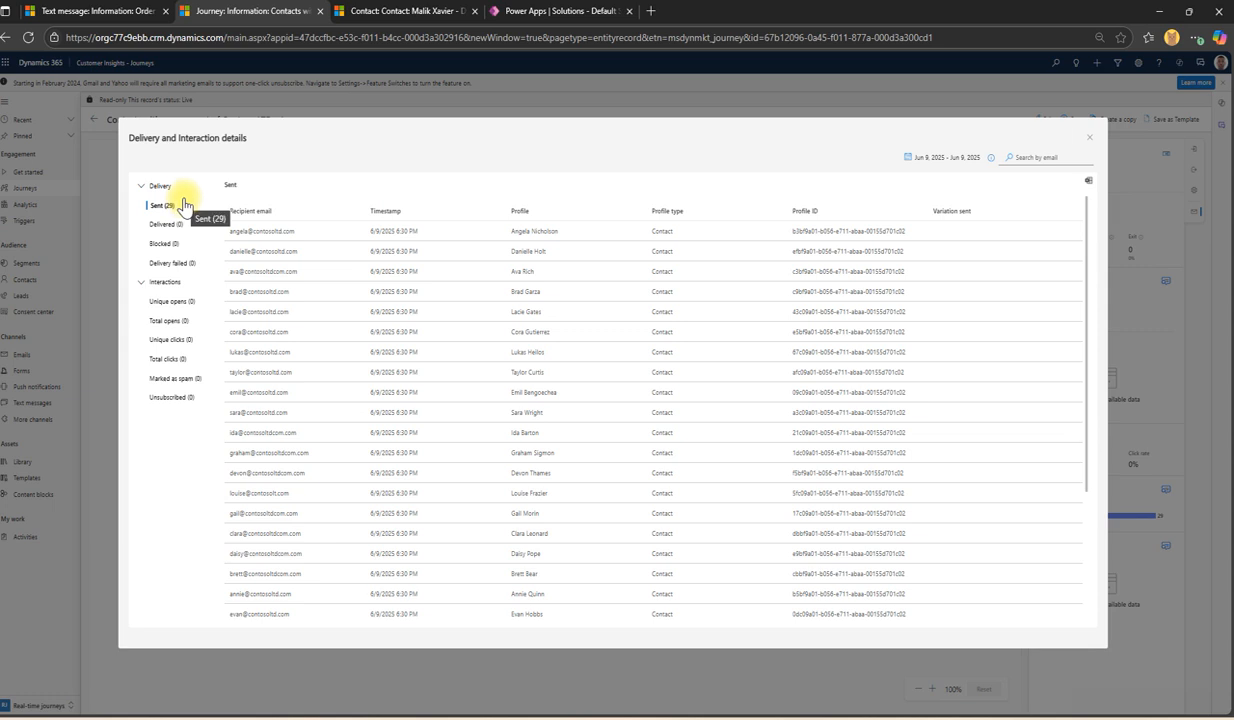
{"action": "scroll", "coordinate": [487, 268], "scroll_direction": "down", "scroll_amount": 3}
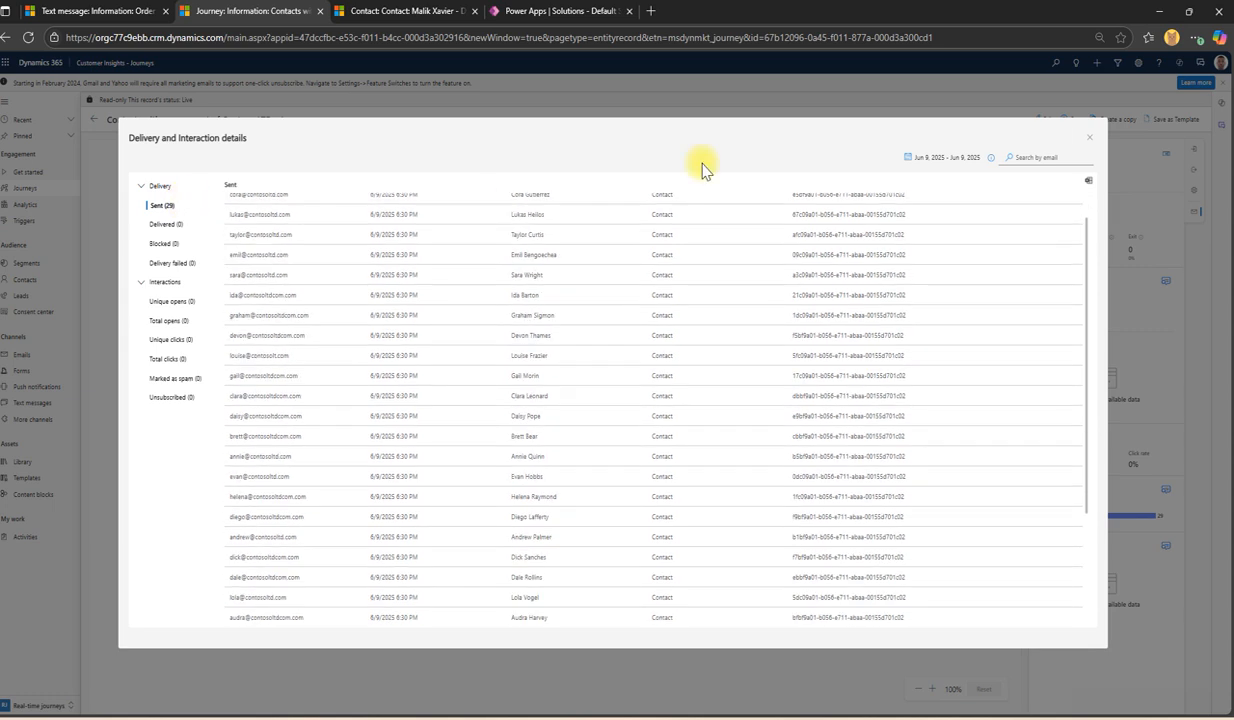
{"action": "scroll", "coordinate": [408, 347], "scroll_direction": "up", "scroll_amount": 3}
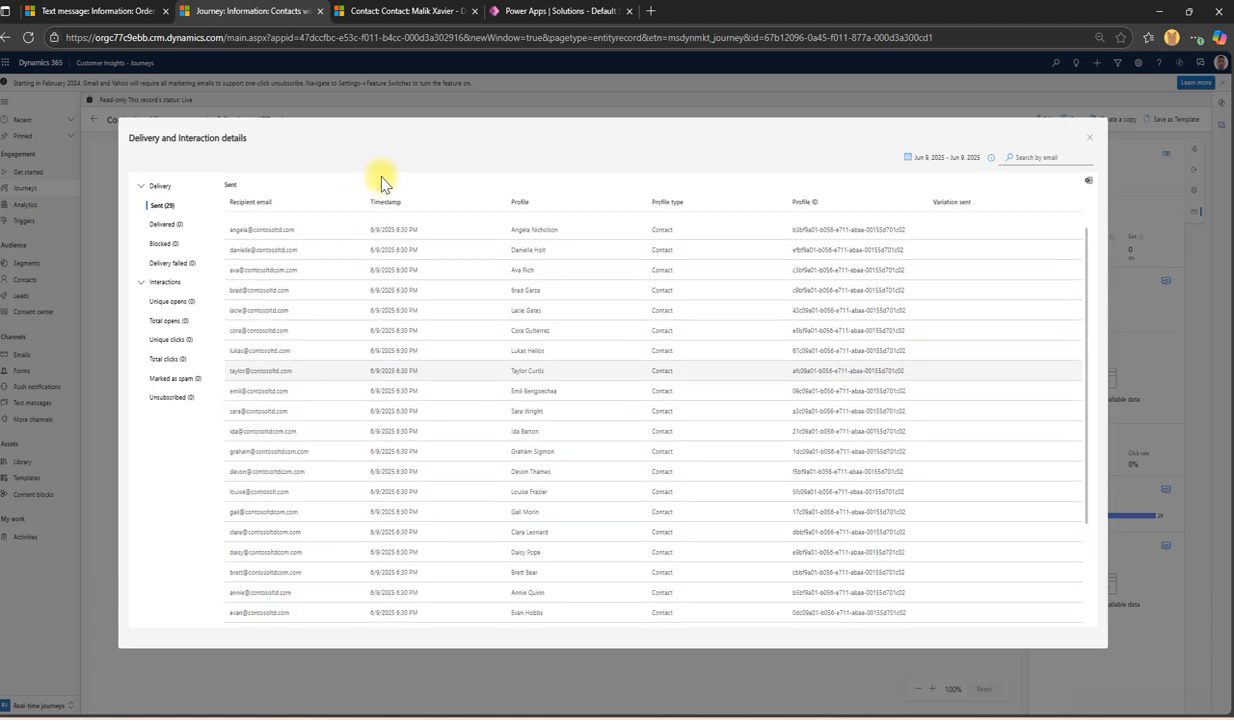
{"action": "scroll", "coordinate": [283, 470], "scroll_direction": "down", "scroll_amount": 2}
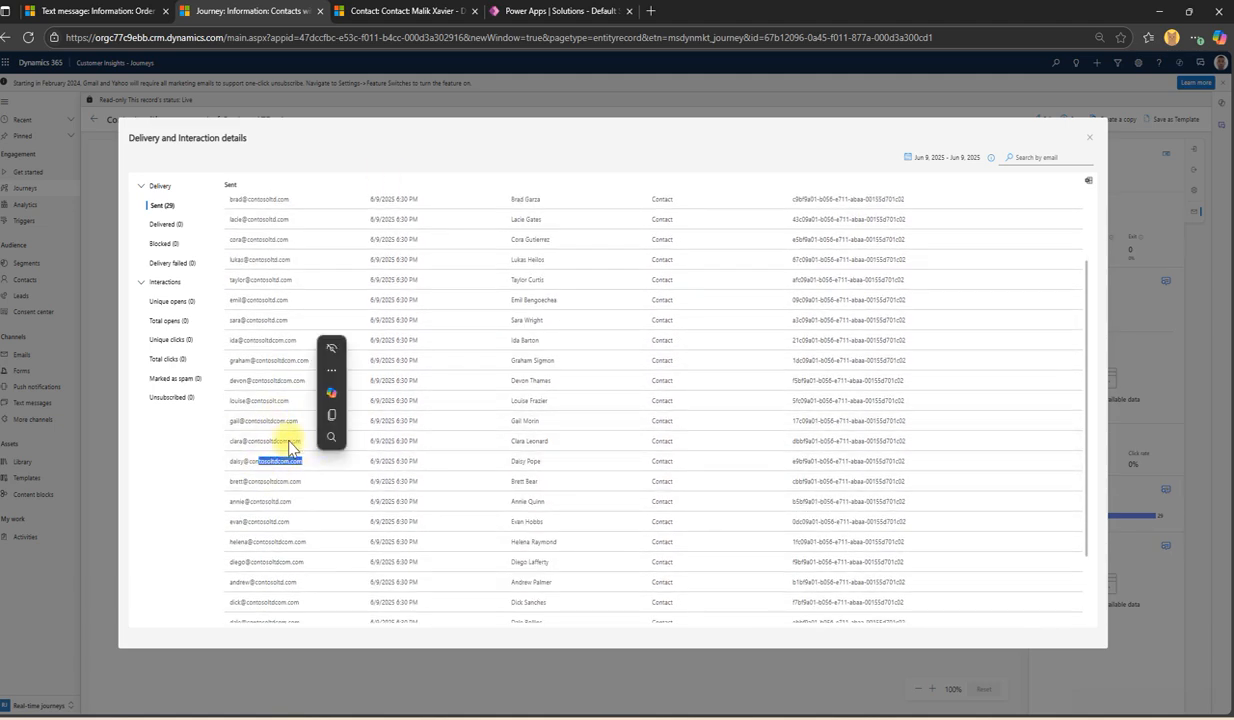
{"action": "left_click", "coordinate": [270, 298]}
{"action": "scroll", "coordinate": [314, 368], "scroll_direction": "up", "scroll_amount": 2}
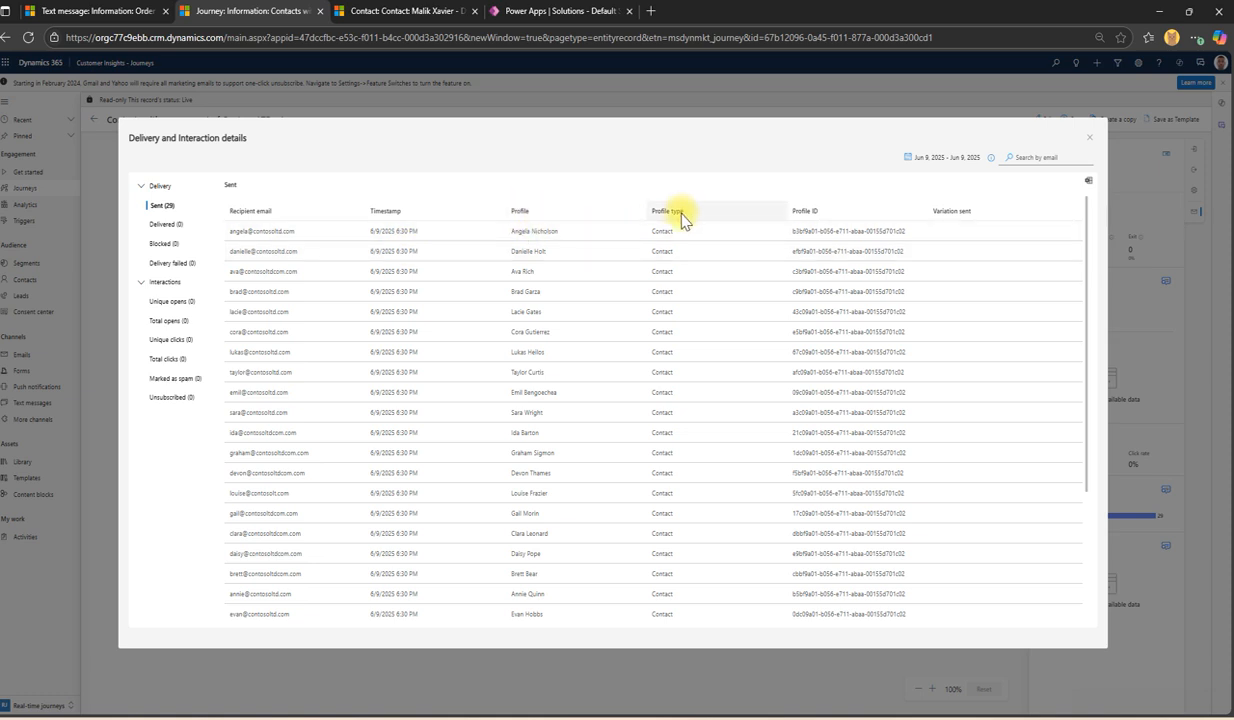
{"action": "scroll", "coordinate": [823, 454], "scroll_direction": "down", "scroll_amount": 2}
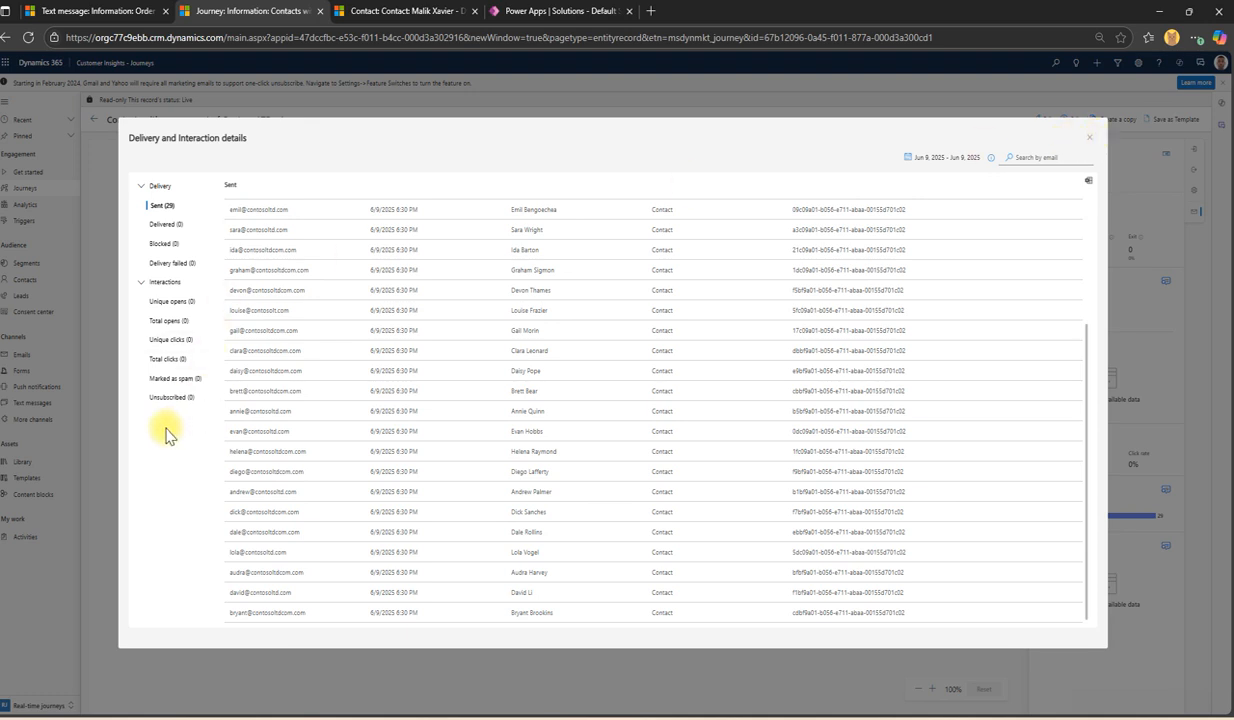
{"action": "left_click", "coordinate": [1088, 140]}
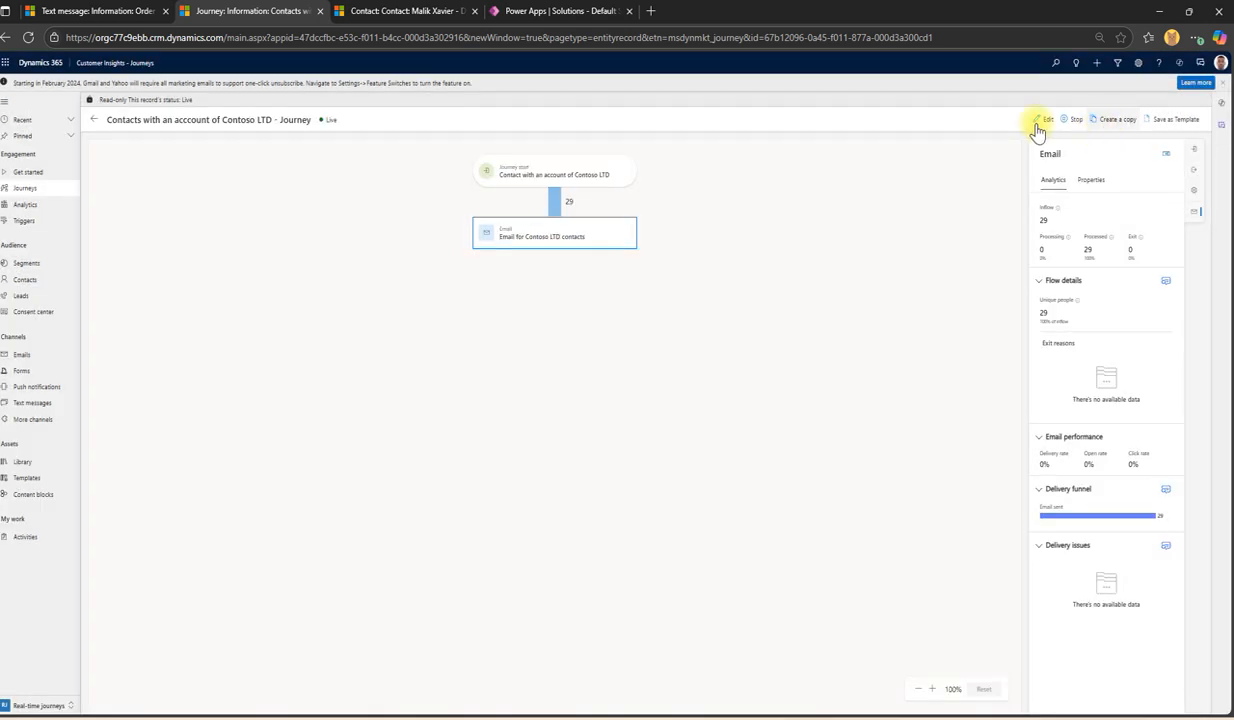
Step: Read the entry step's audience, Contact with an account of Contoso LTD, then go to Segments
{"action": "left_click", "coordinate": [577, 176]}
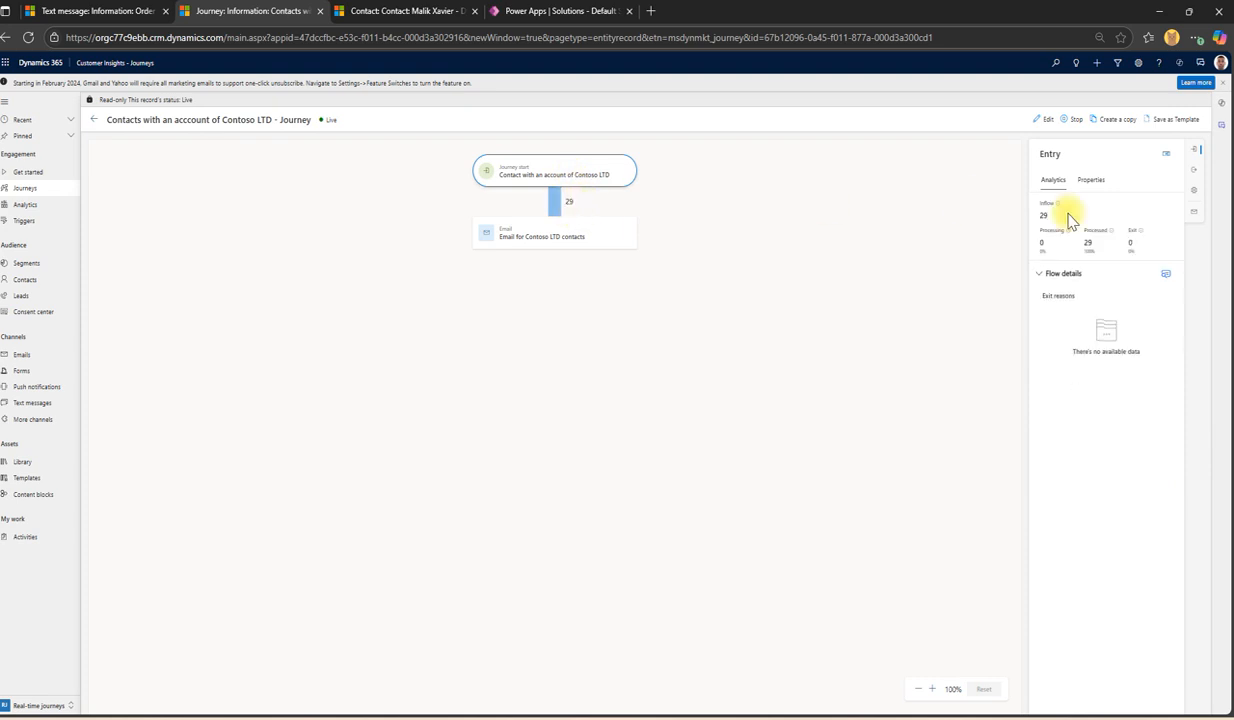
{"action": "left_click", "coordinate": [1092, 193]}
{"action": "left_click_drag", "start_coordinate": [1148, 238], "coordinate": [1050, 240]}
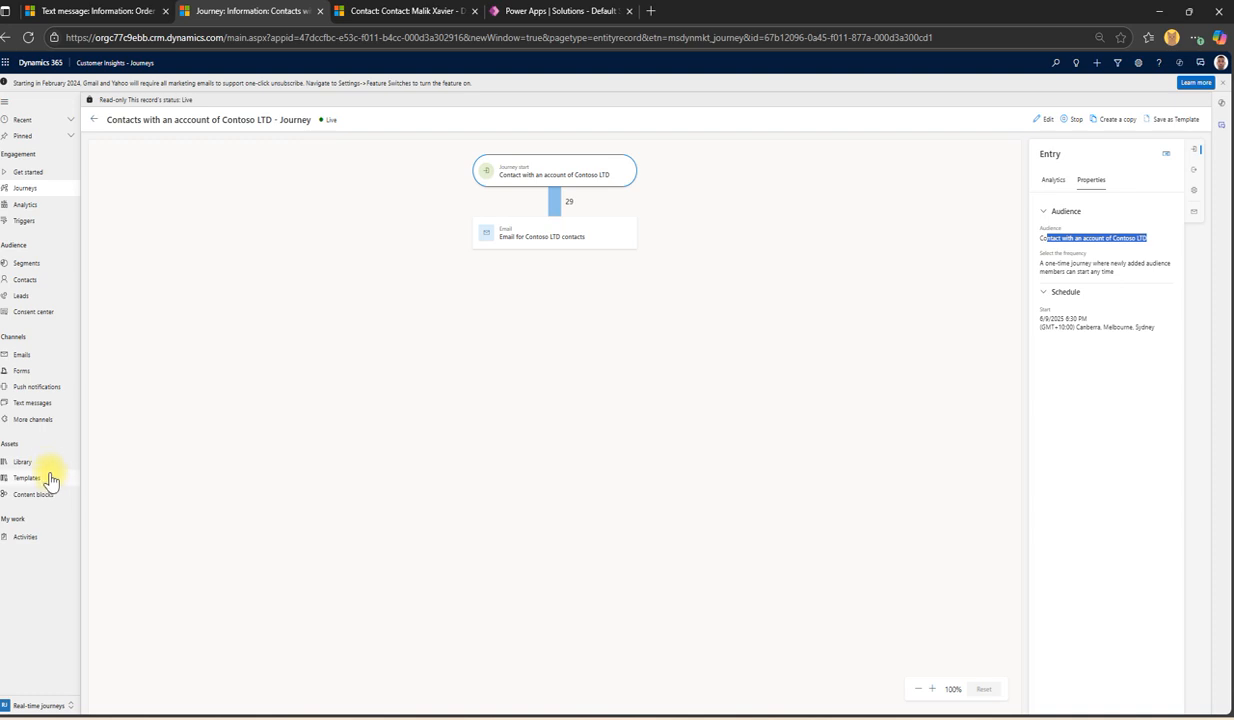
{"action": "left_click", "coordinate": [27, 264]}
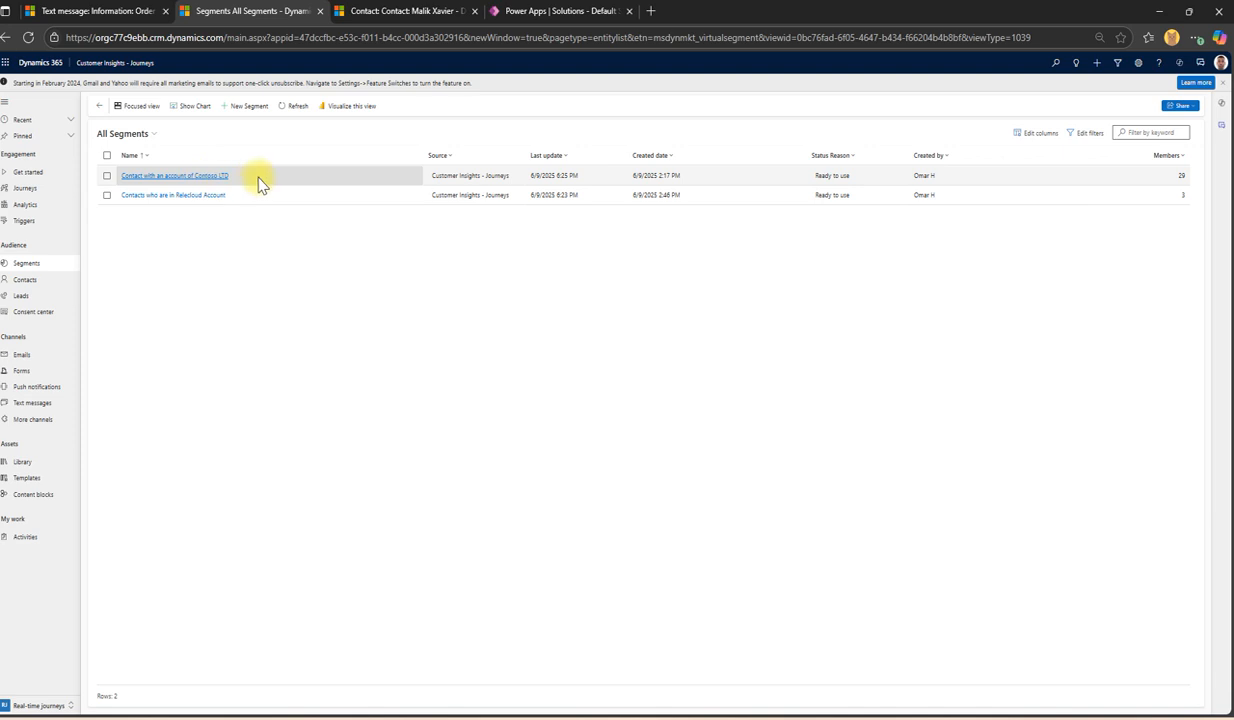
Step: Open the Contact with an account of Contoso LTD segment, checking its 29 members and Design conditions
{"action": "left_click", "coordinate": [226, 182]}
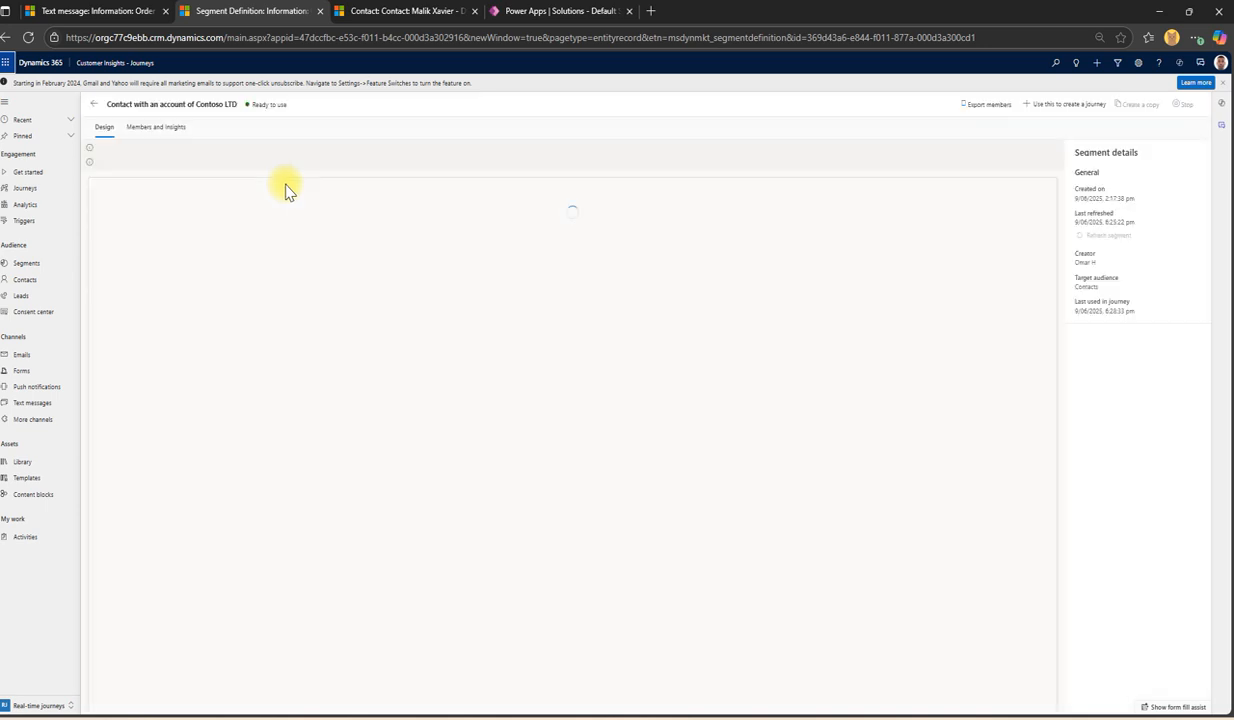
{"action": "left_click", "coordinate": [160, 131]}
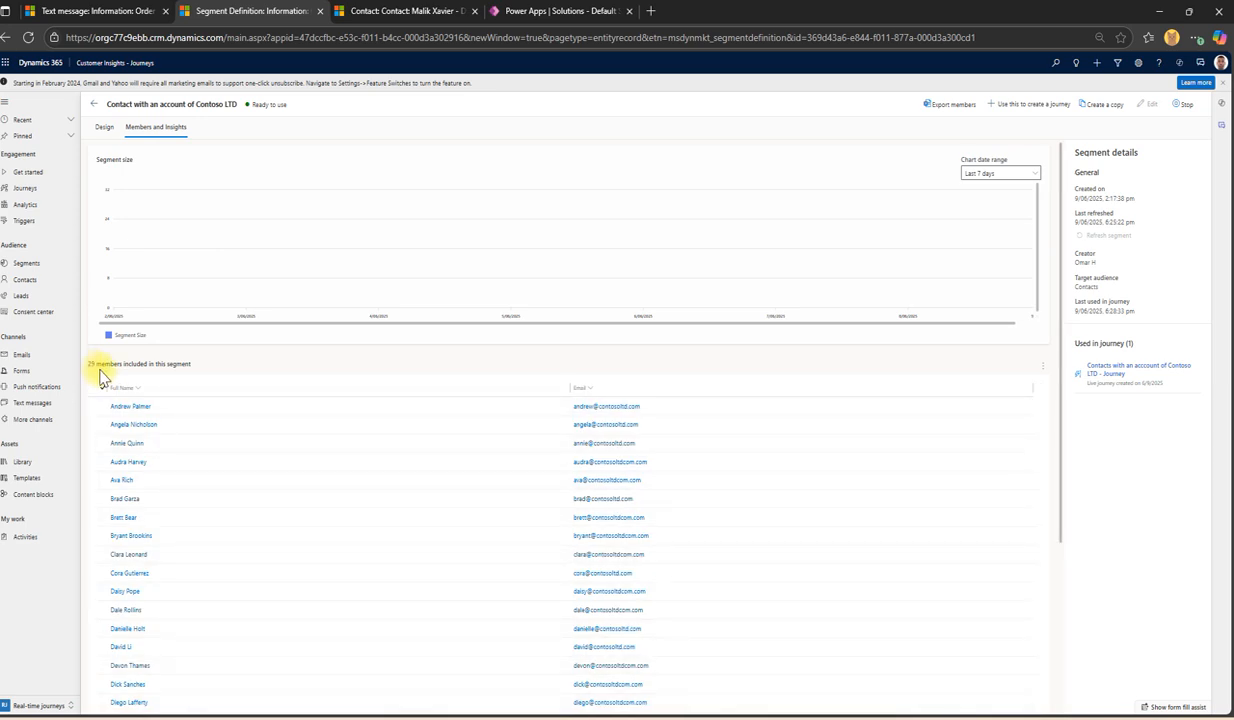
{"action": "left_click_drag", "start_coordinate": [117, 364], "coordinate": [209, 366]}
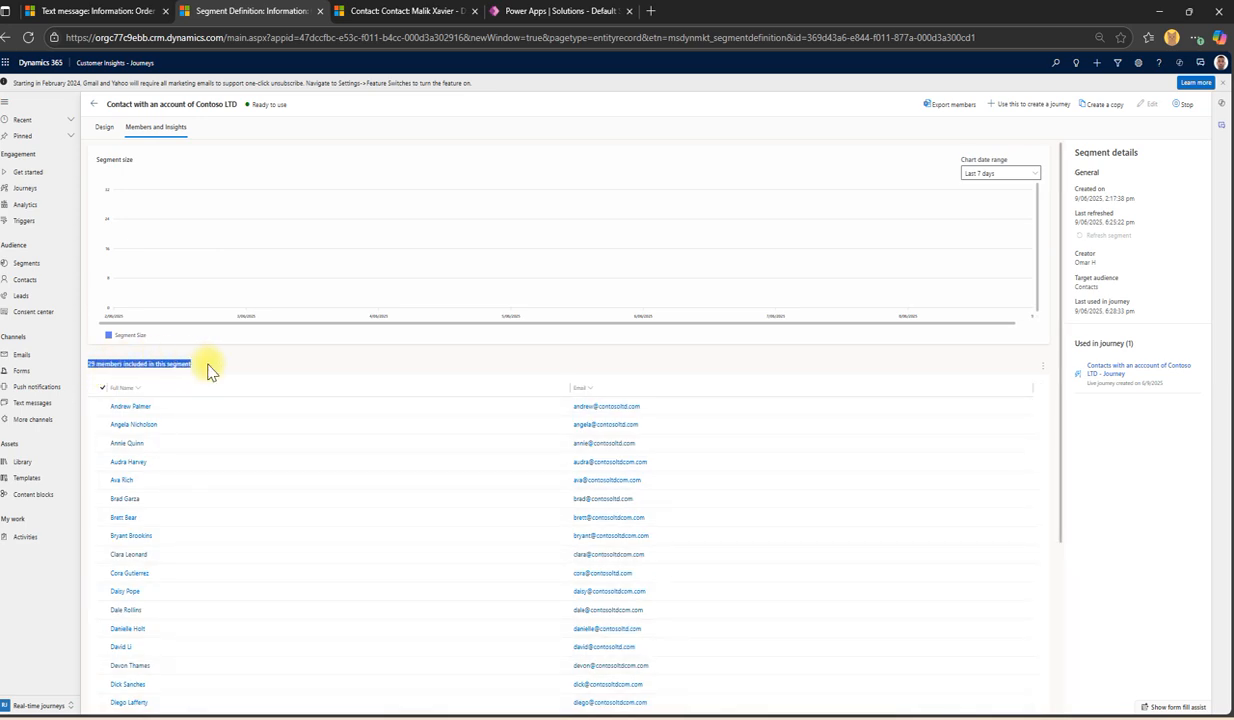
{"action": "left_click", "coordinate": [209, 364]}
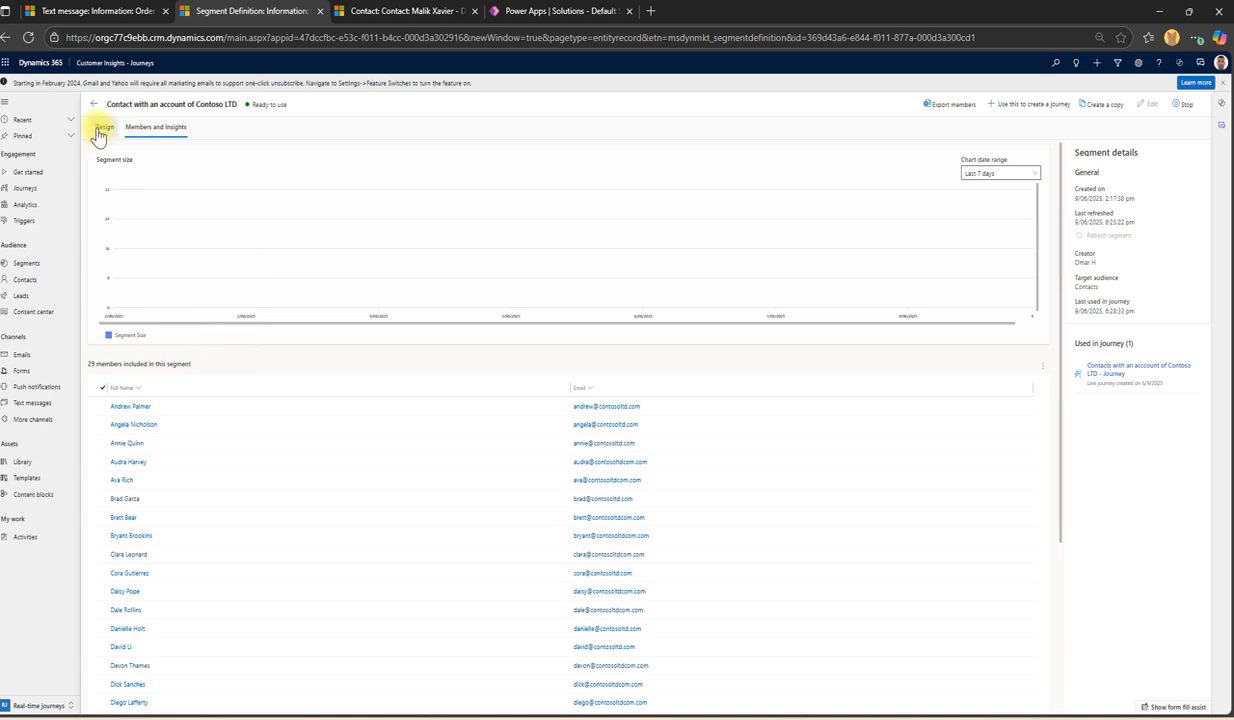
{"action": "left_click", "coordinate": [103, 128]}
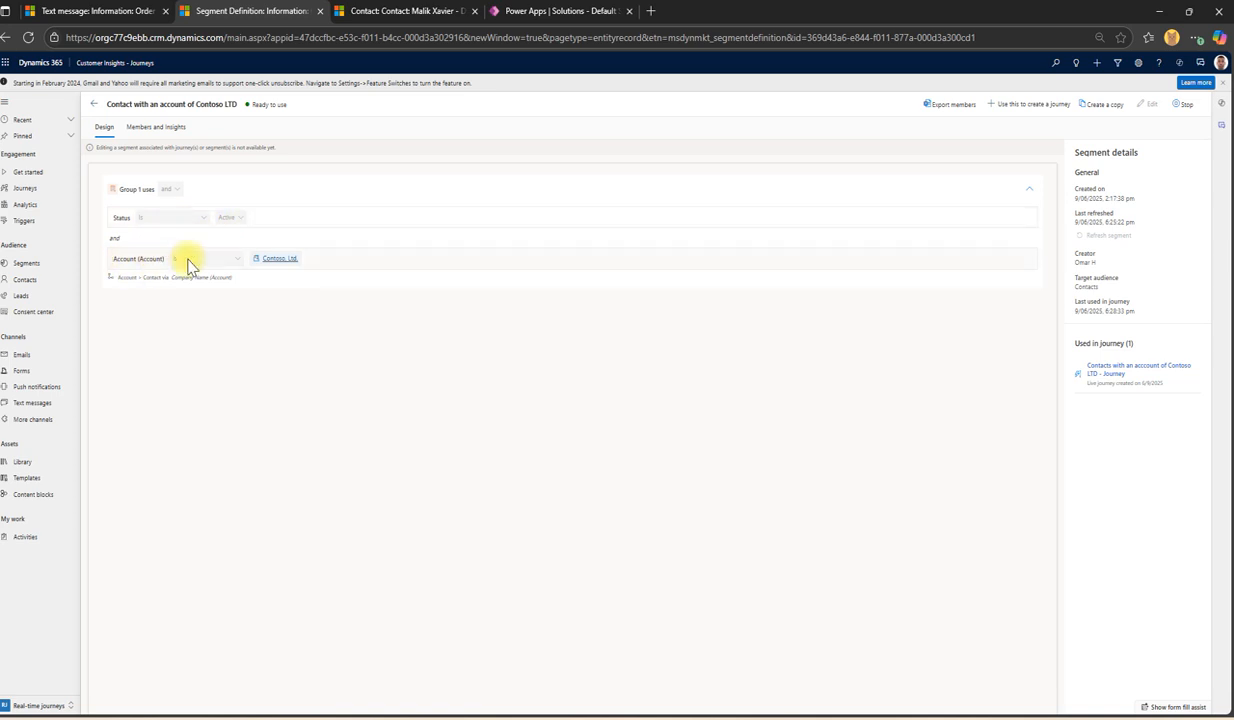
{"action": "left_click", "coordinate": [156, 127]}
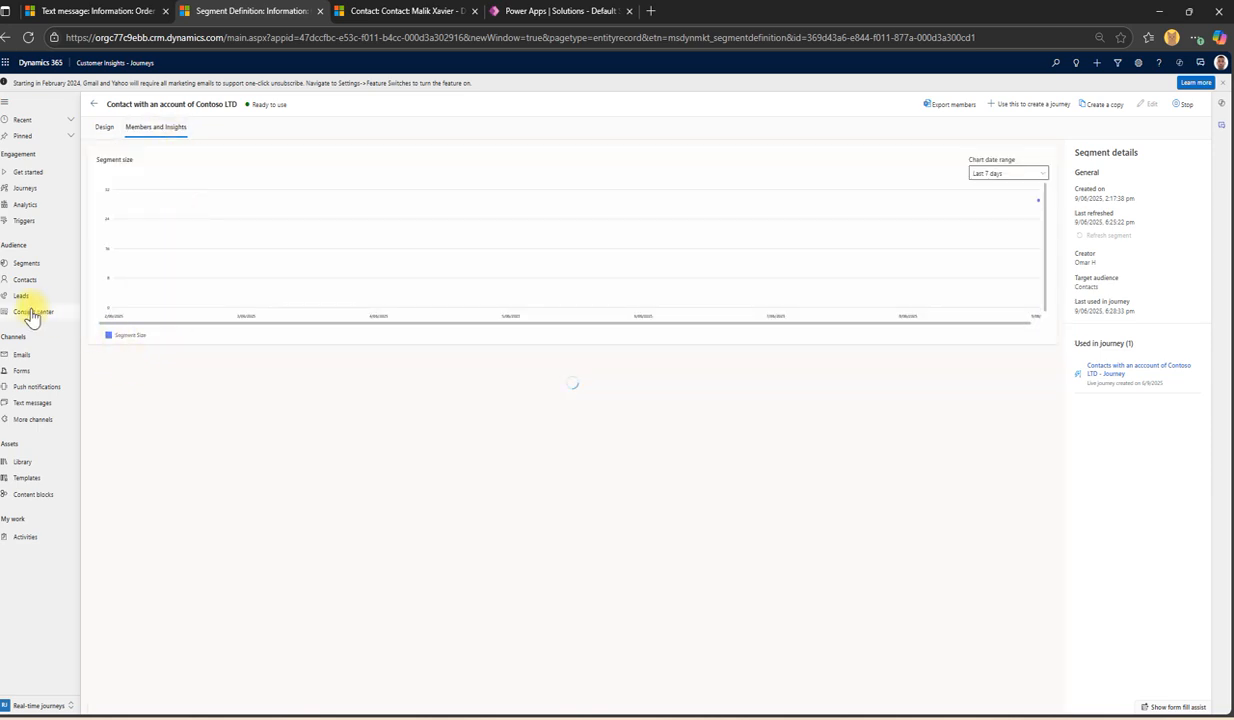
Step: Show the All Journeys list, then switch to the new contact's saved record
{"action": "left_click", "coordinate": [33, 190]}
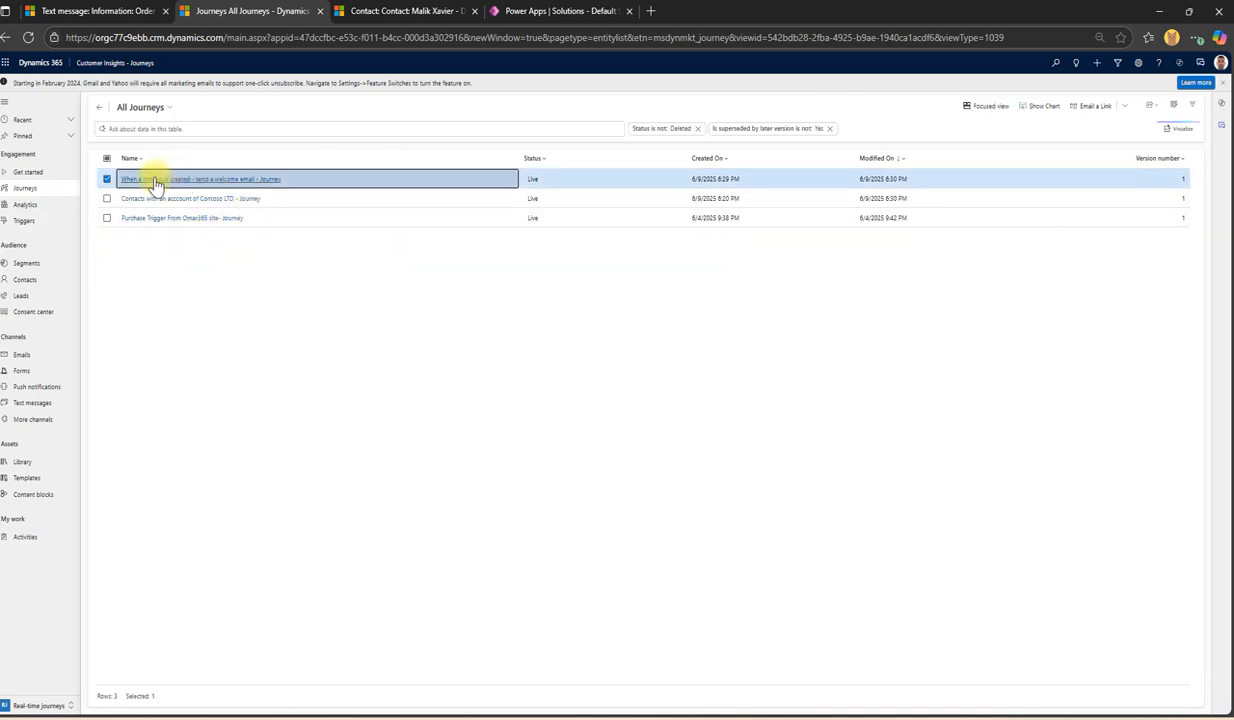
{"action": "left_click", "coordinate": [403, 12]}
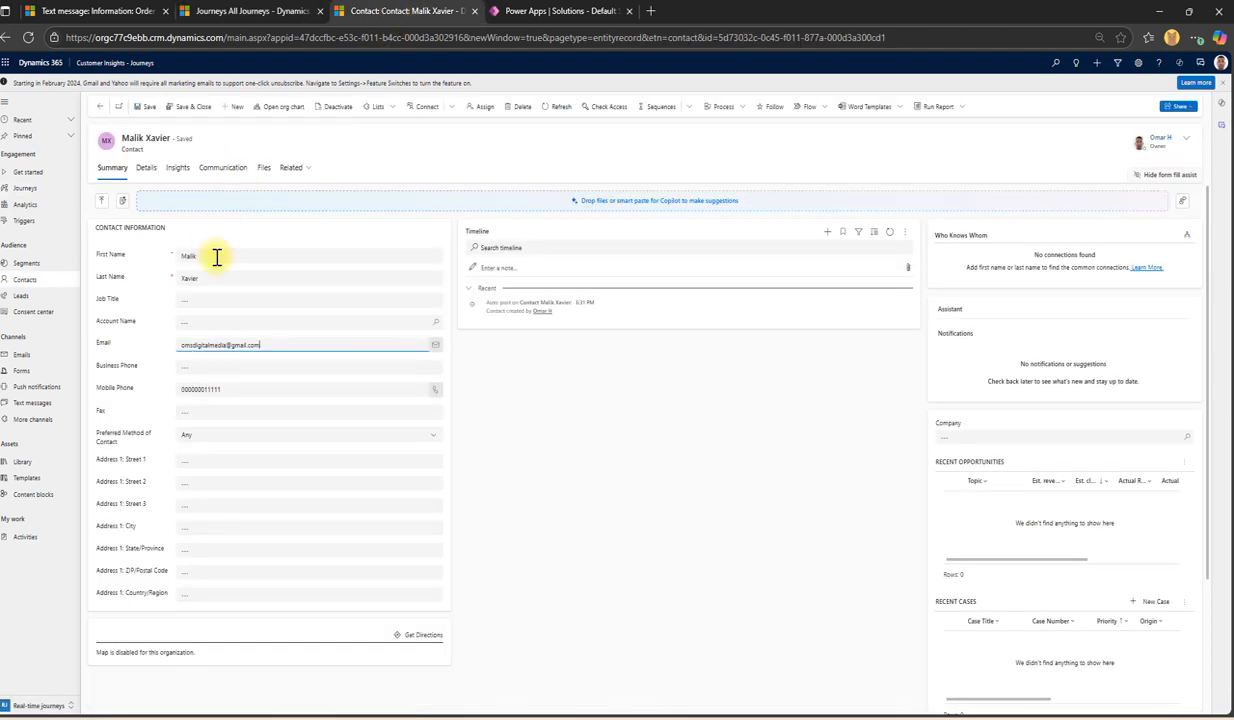
Step: Open the 'When a contact is created - send a welcome email' journey showing an inflow of 1 contact
{"action": "left_click", "coordinate": [190, 10]}
{"action": "left_click", "coordinate": [299, 182]}
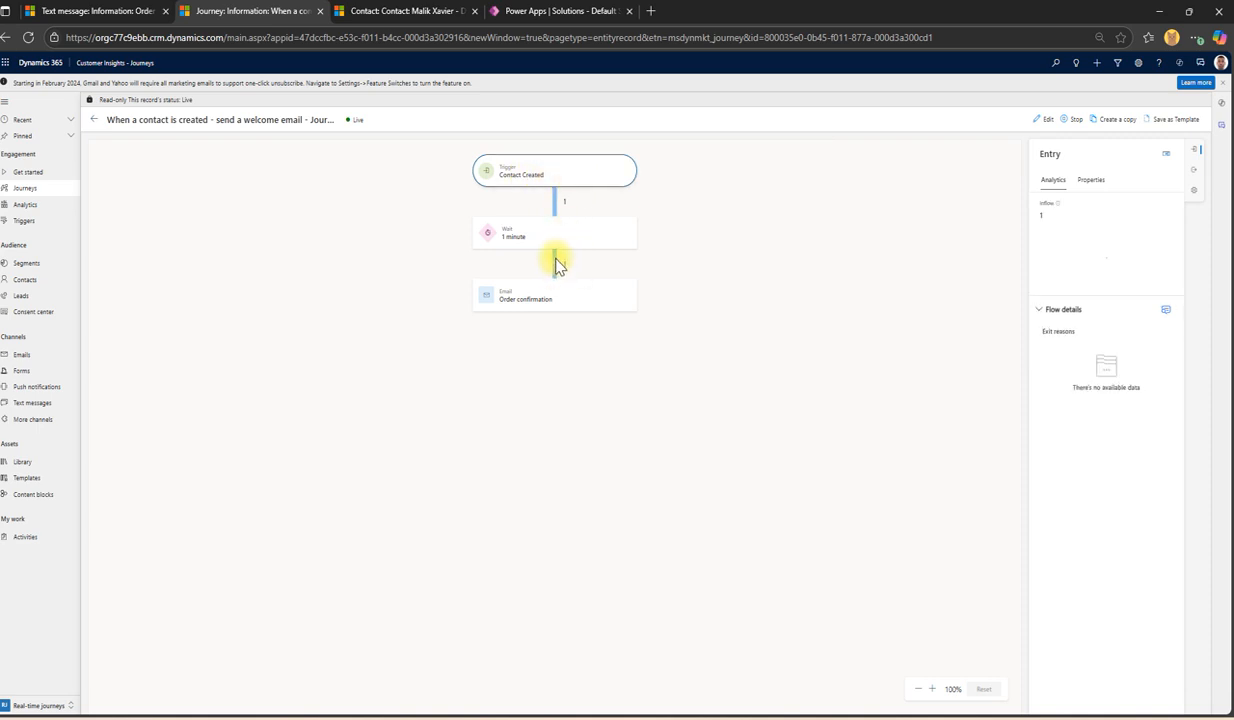
Step: Review the 1-minute wait and Order confirmation steps' analytics and delivery details against the contact record
{"action": "left_click", "coordinate": [518, 236]}
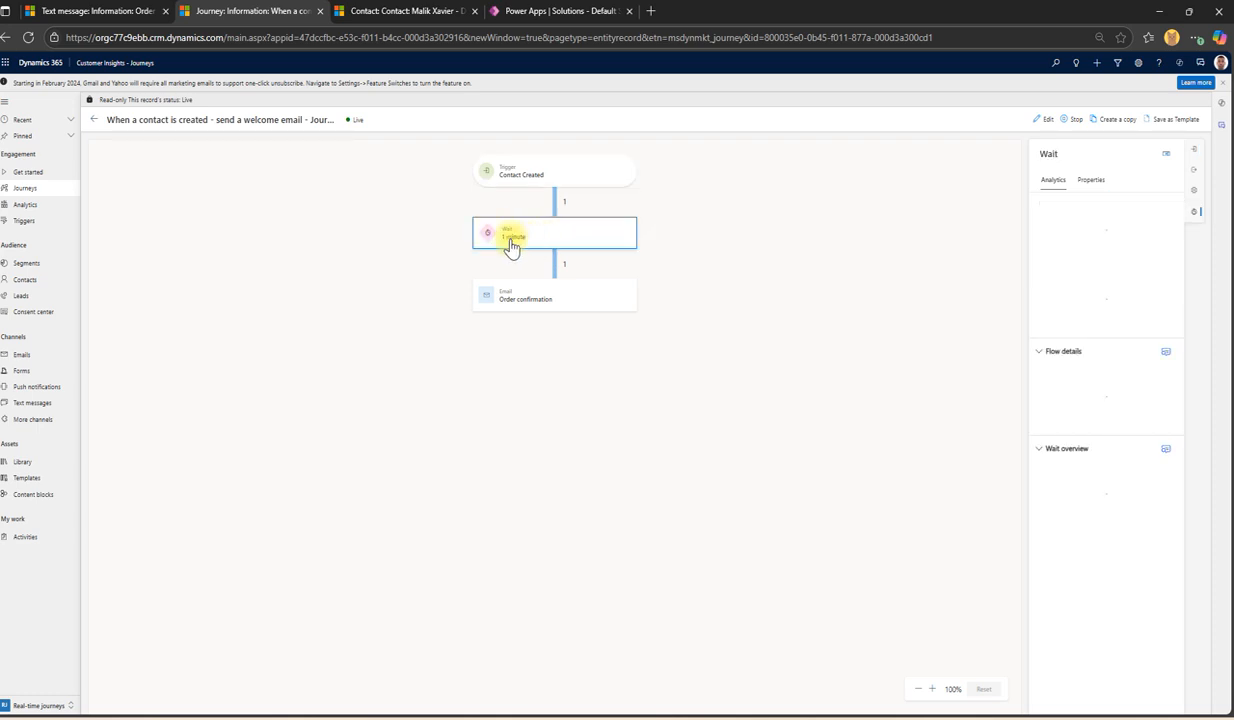
{"action": "left_click", "coordinate": [566, 296]}
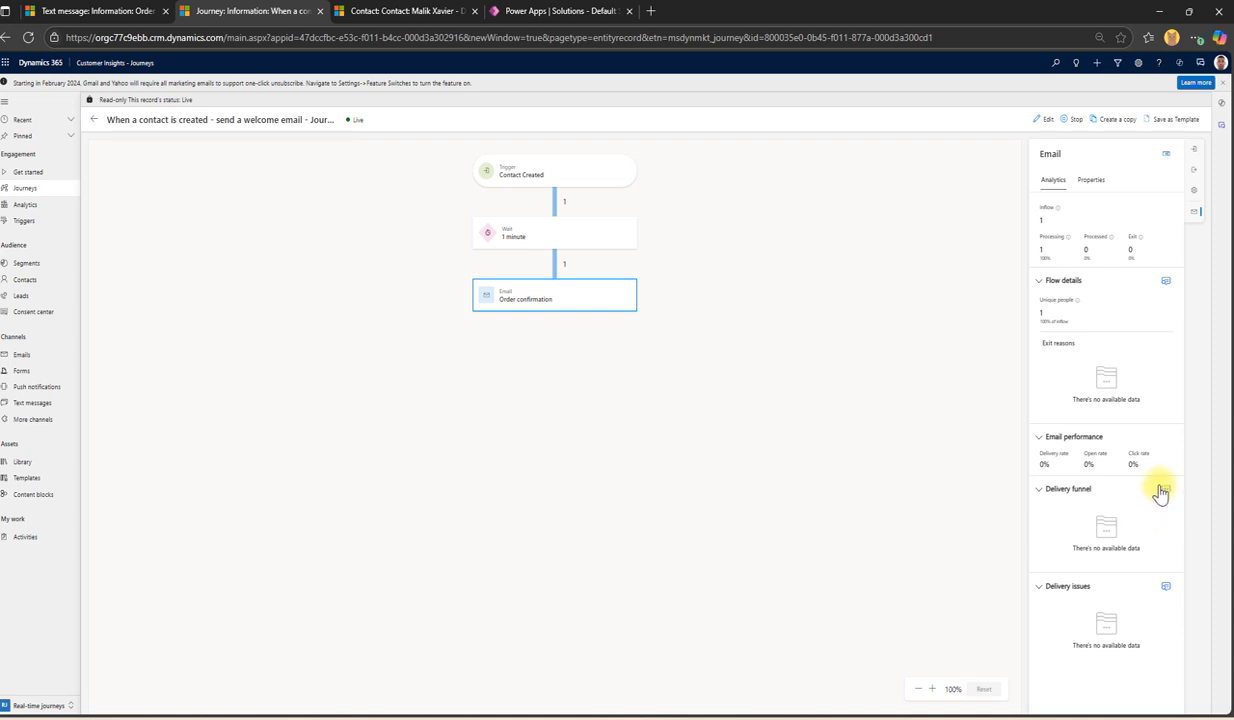
{"action": "left_click", "coordinate": [1166, 492]}
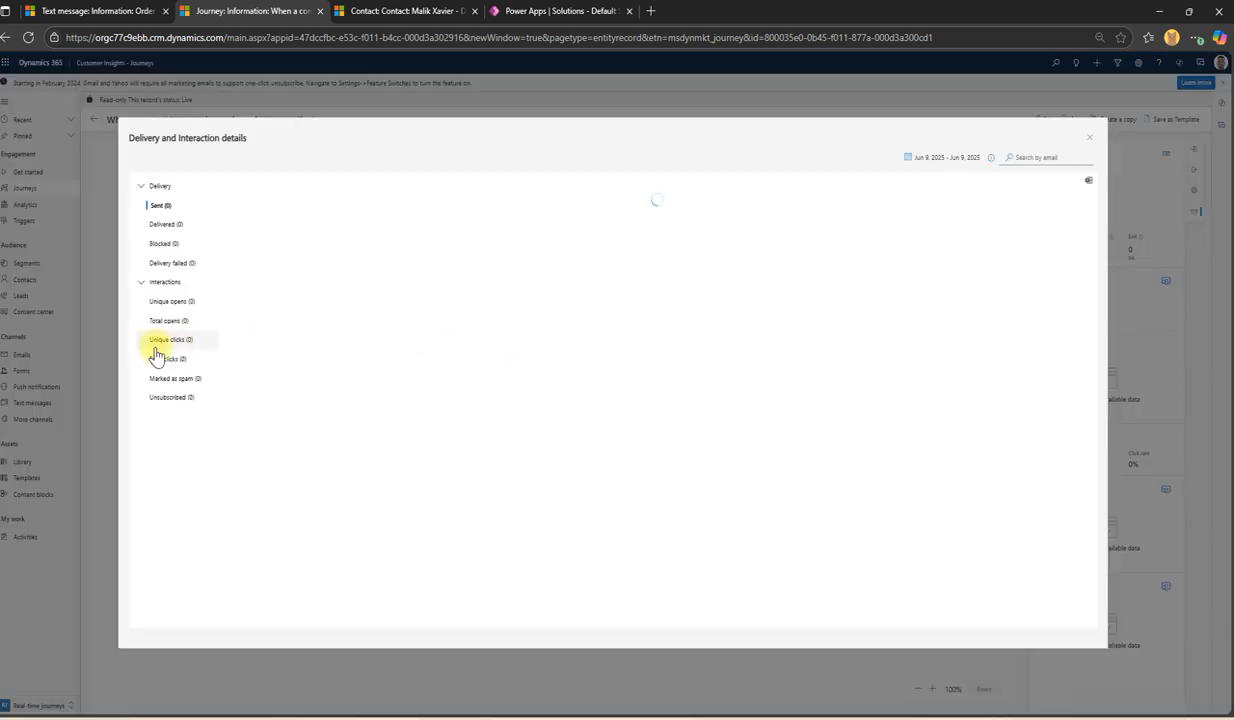
{"action": "left_click", "coordinate": [400, 10]}
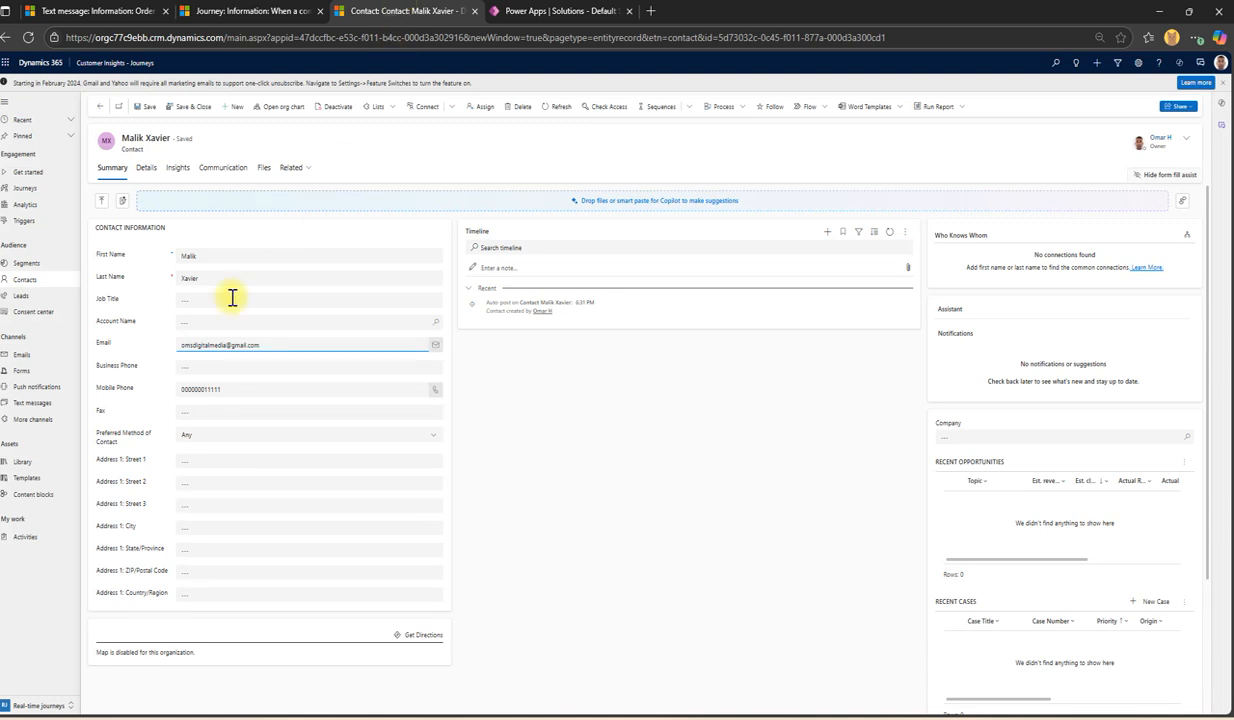
{"action": "left_click", "coordinate": [201, 258]}
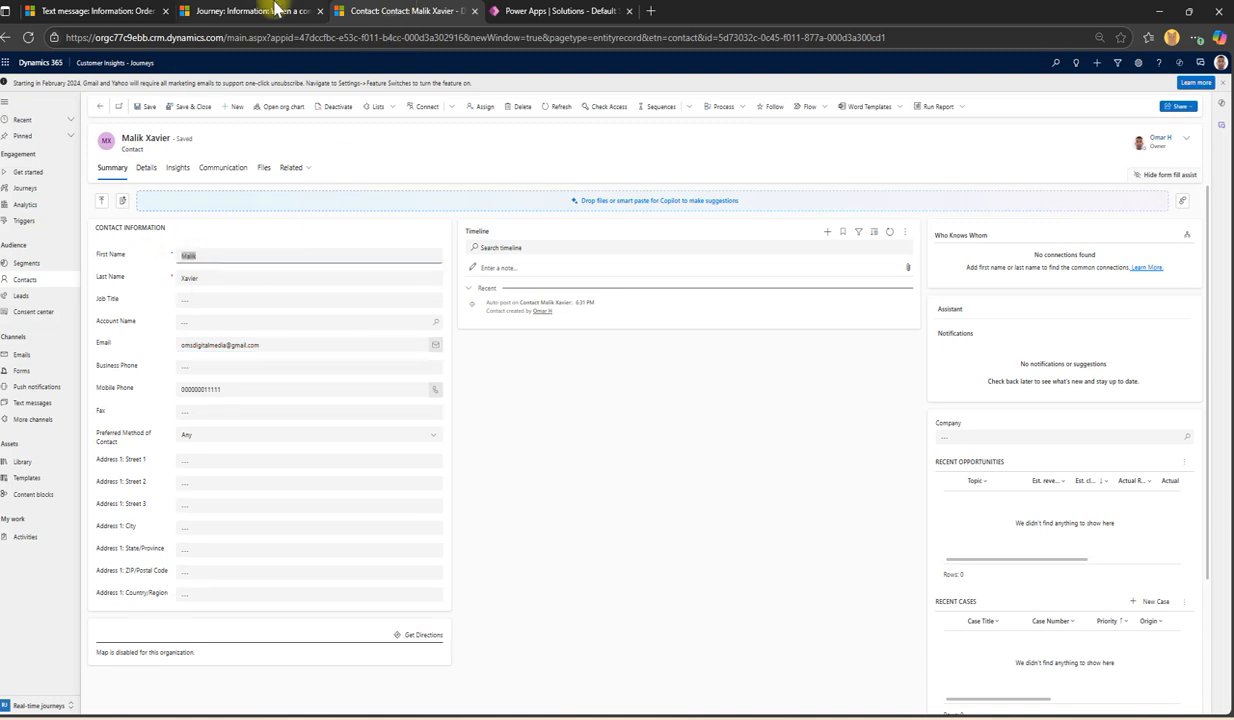
{"action": "left_click", "coordinate": [272, 10]}
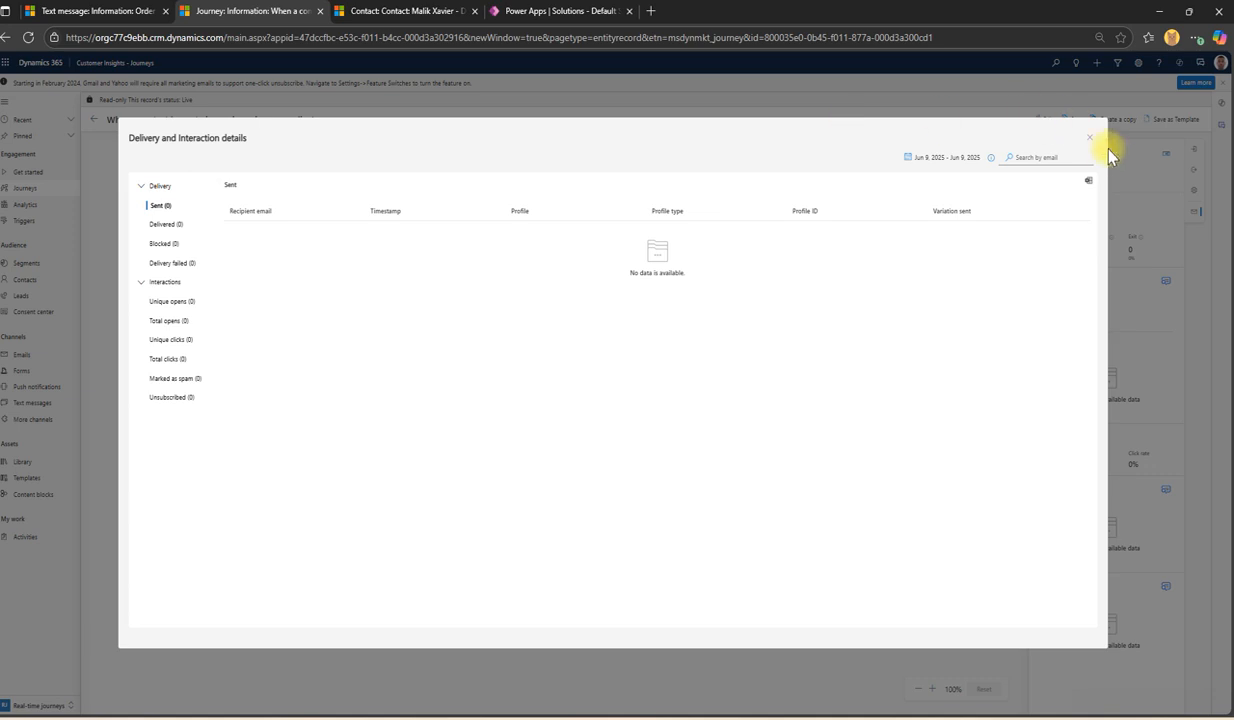
Step: Close the delivery details and reload the journey page to refresh the Order confirmation analytics
{"action": "left_click", "coordinate": [1090, 140]}
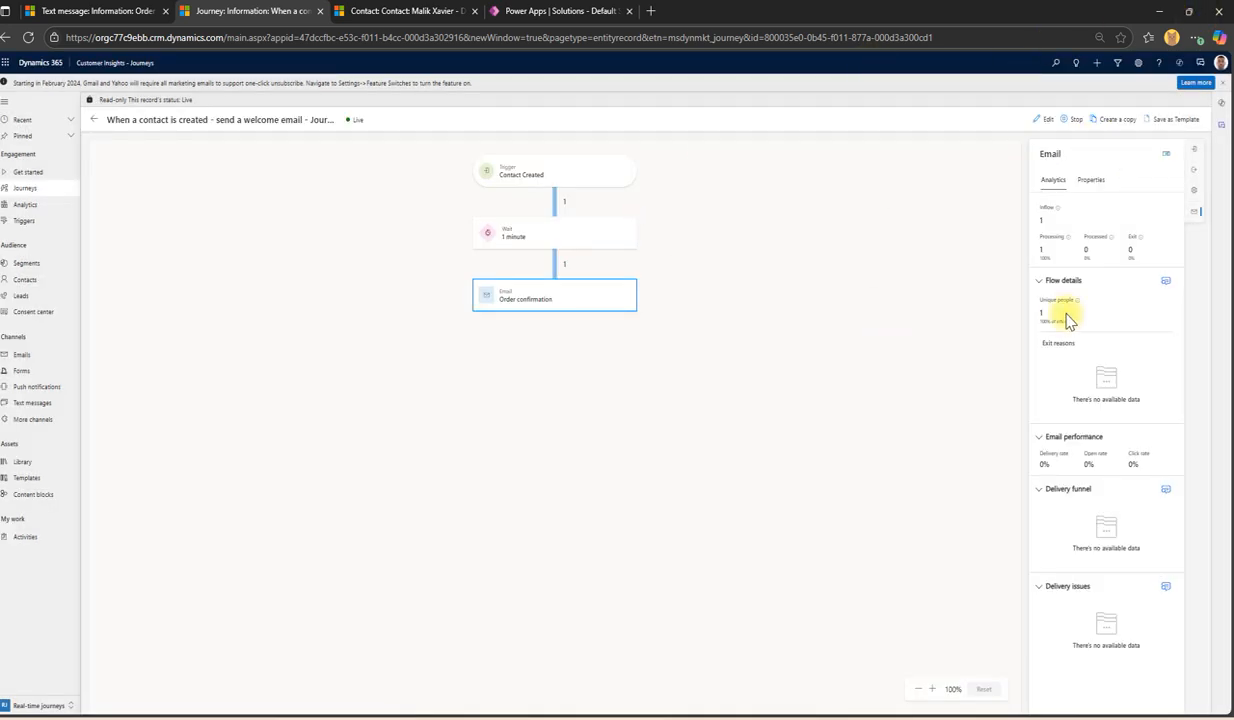
{"action": "left_click", "coordinate": [497, 294]}
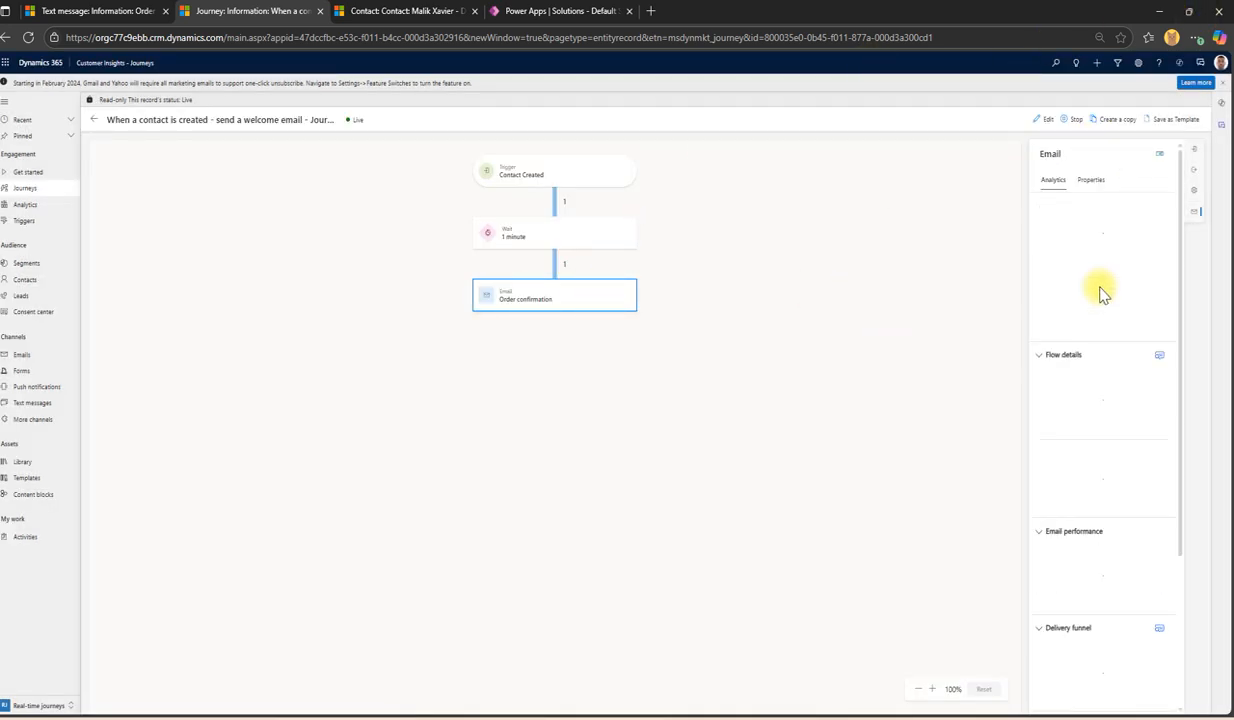
{"action": "scroll", "coordinate": [1110, 428], "scroll_direction": "down", "scroll_amount": 2}
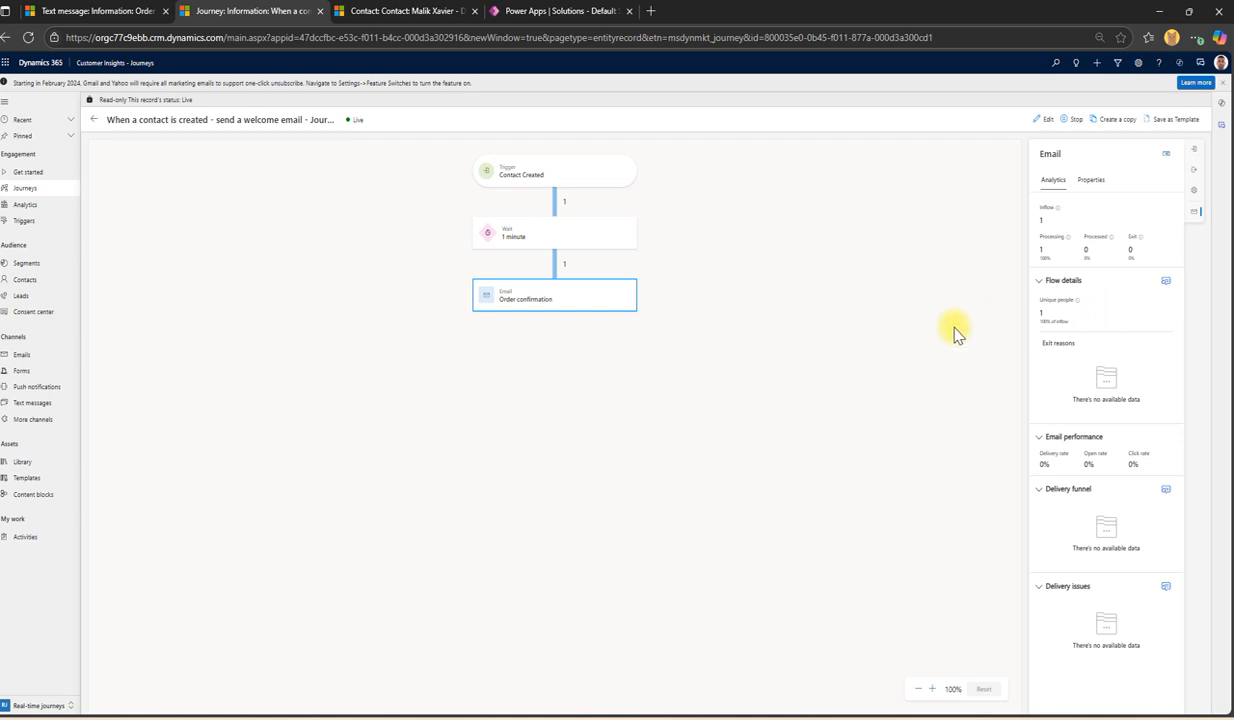
{"action": "left_click", "coordinate": [29, 38]}
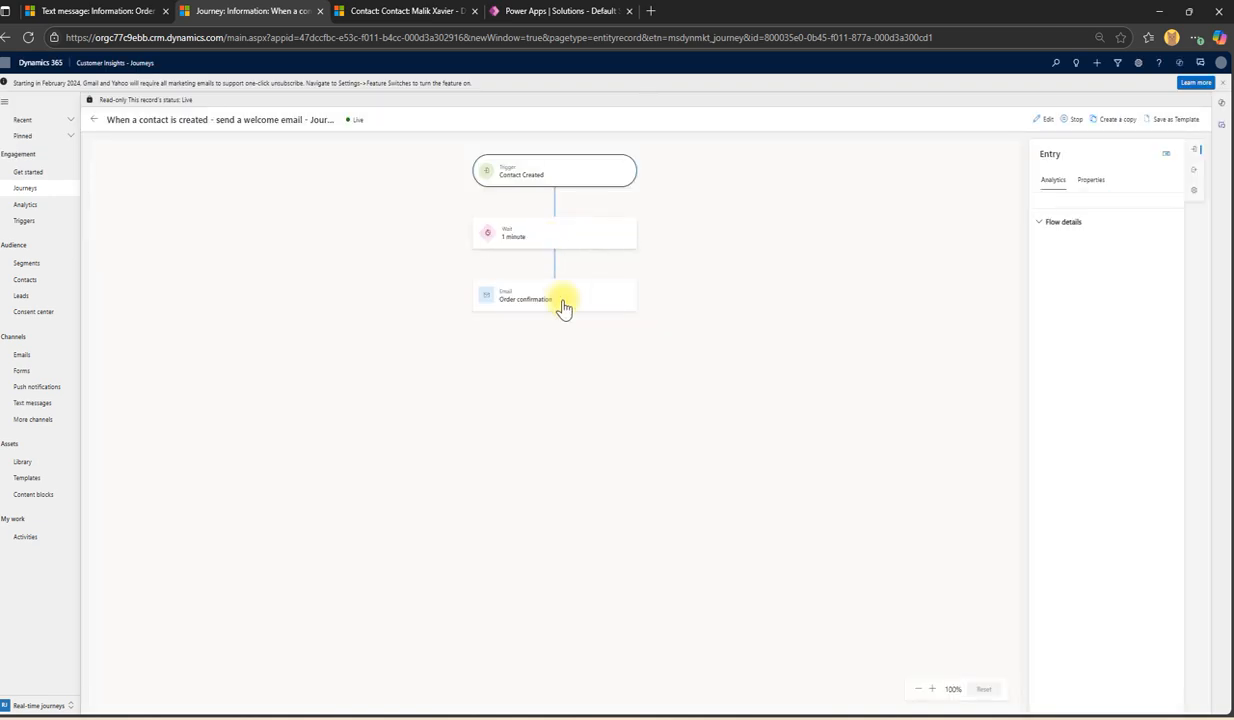
Step: Open the Order confirmation email's delivery details and refresh the new contact's record
{"action": "left_click", "coordinate": [561, 306]}
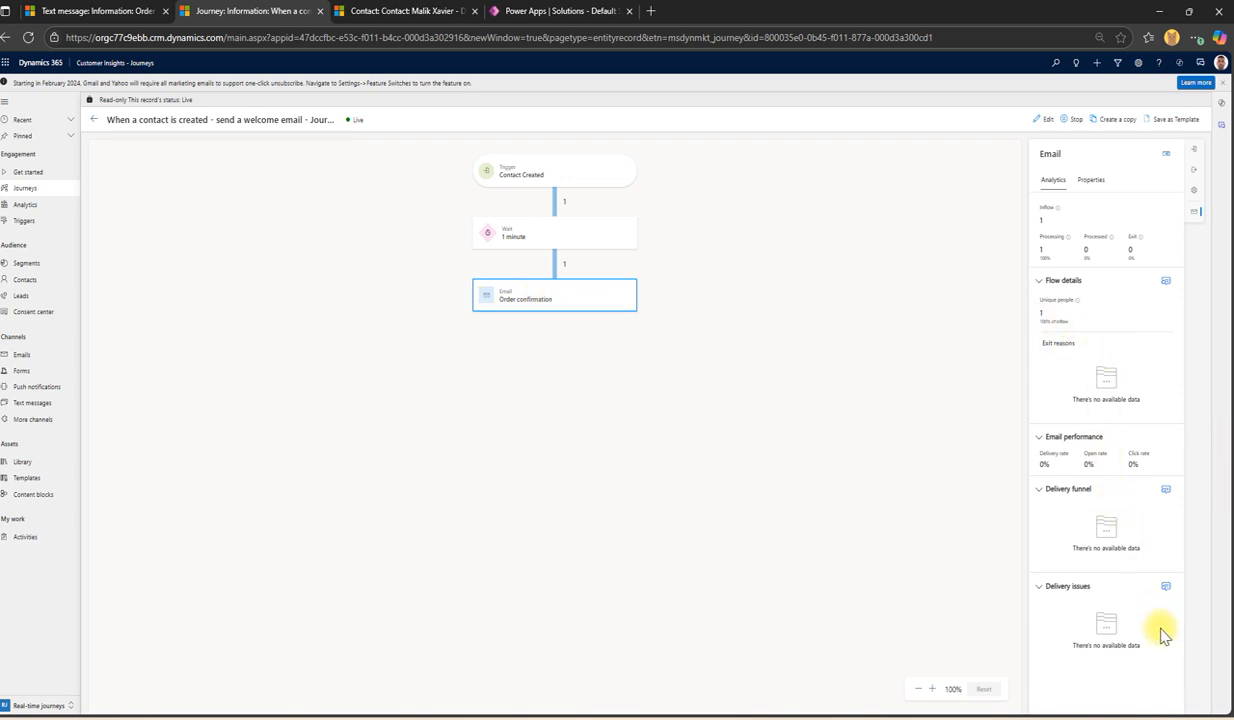
{"action": "left_click", "coordinate": [1165, 492]}
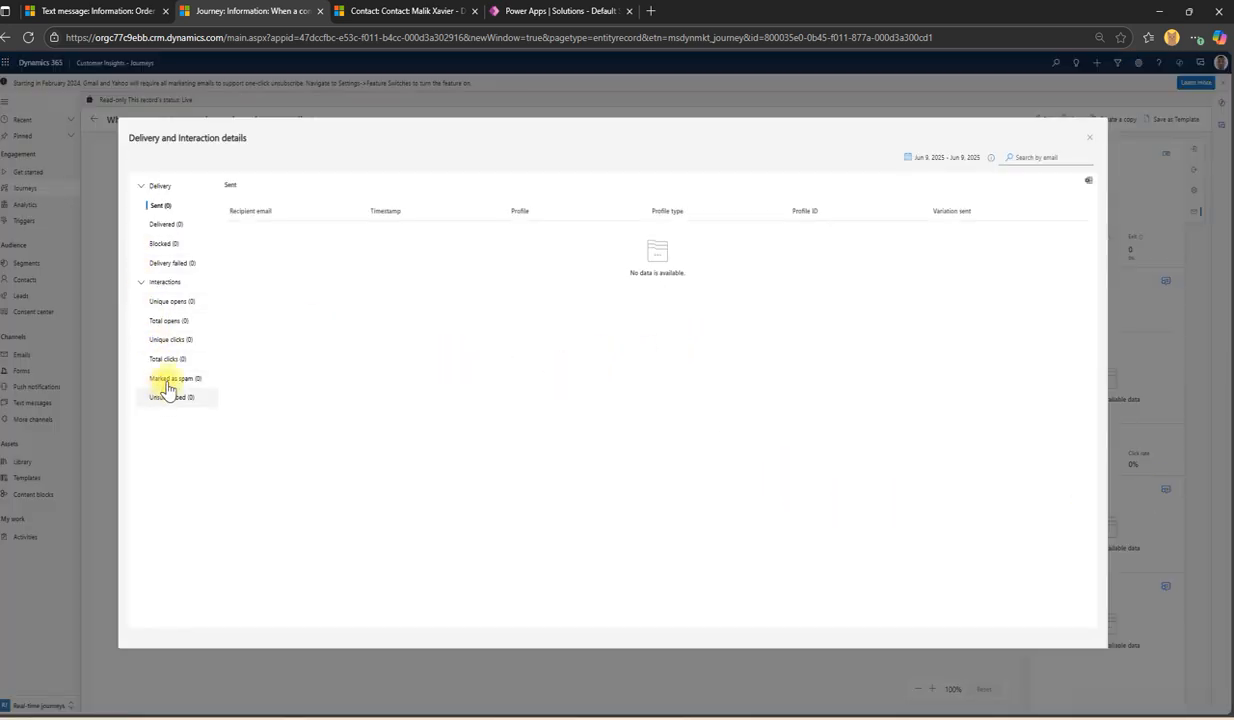
{"action": "left_click", "coordinate": [400, 11]}
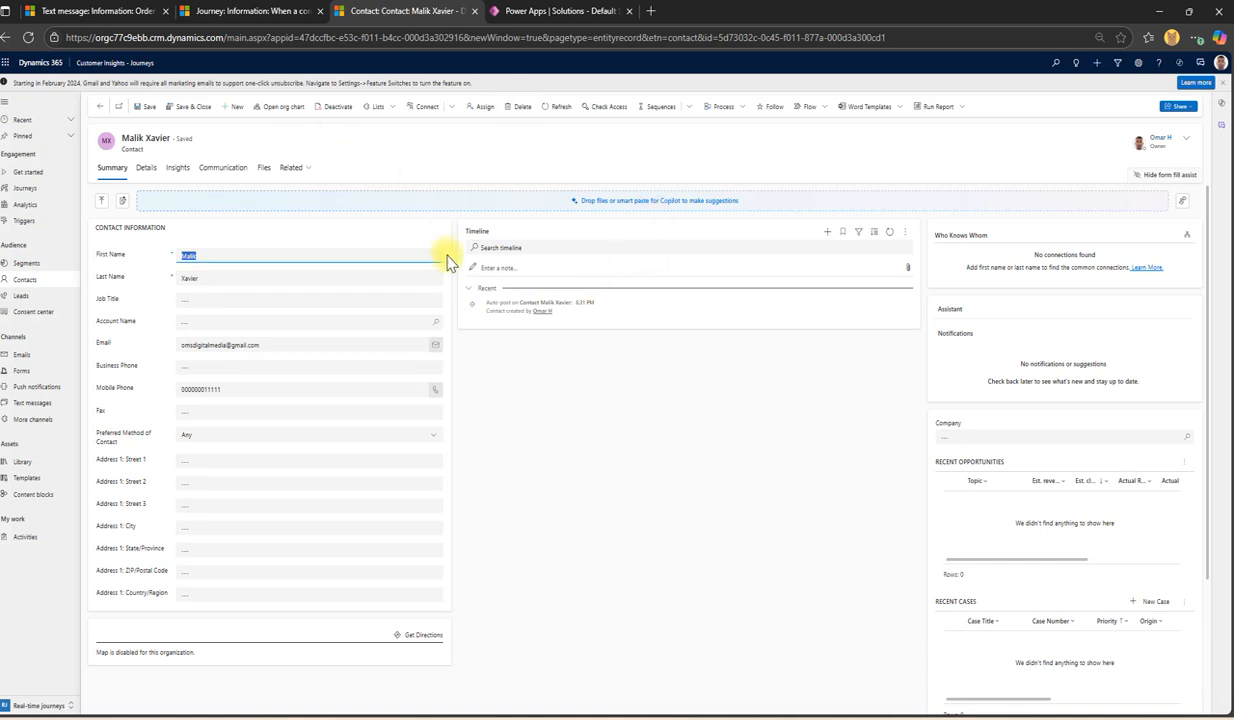
{"action": "left_click", "coordinate": [549, 110]}
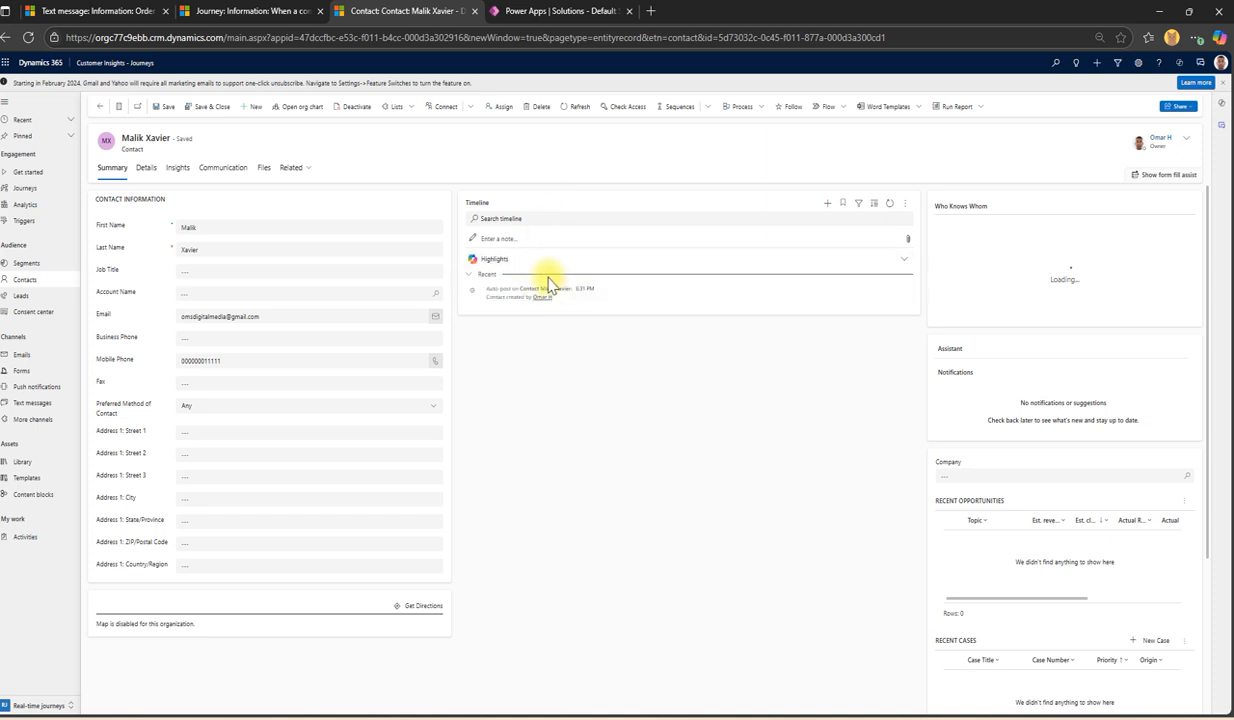
Step: Close the delivery details and return to the All Journeys list
{"action": "left_click", "coordinate": [242, 11]}
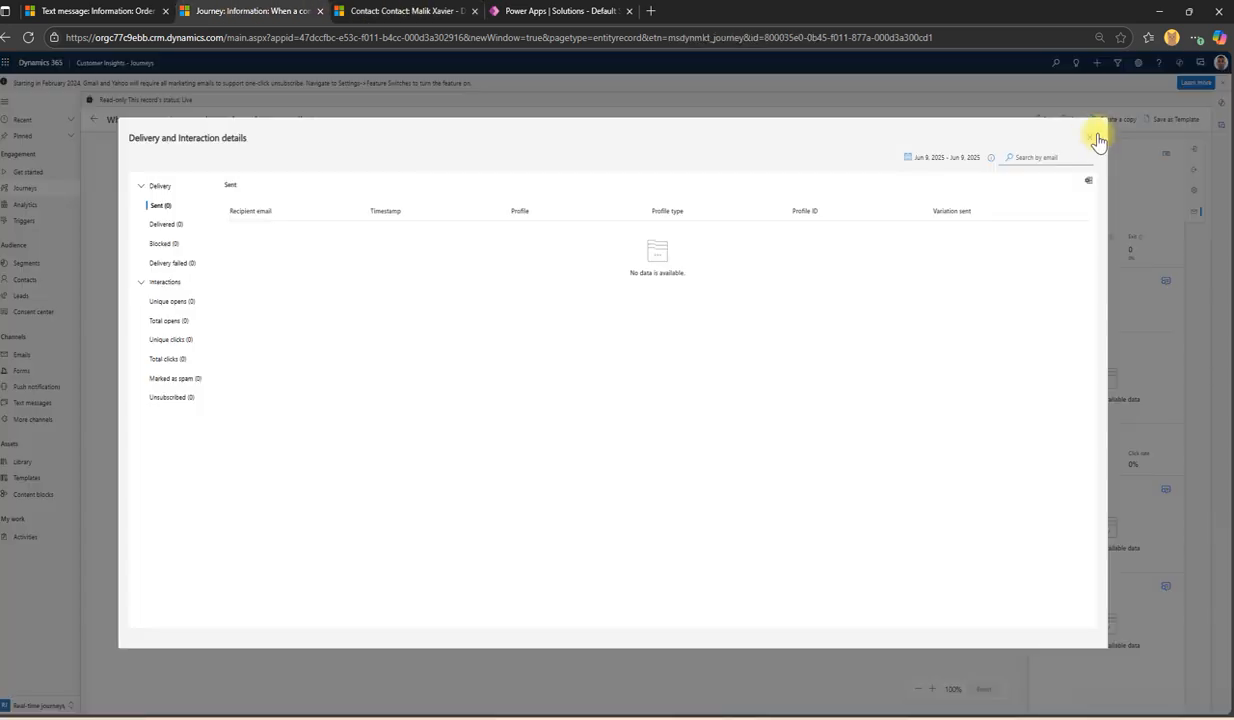
{"action": "left_click", "coordinate": [1093, 140]}
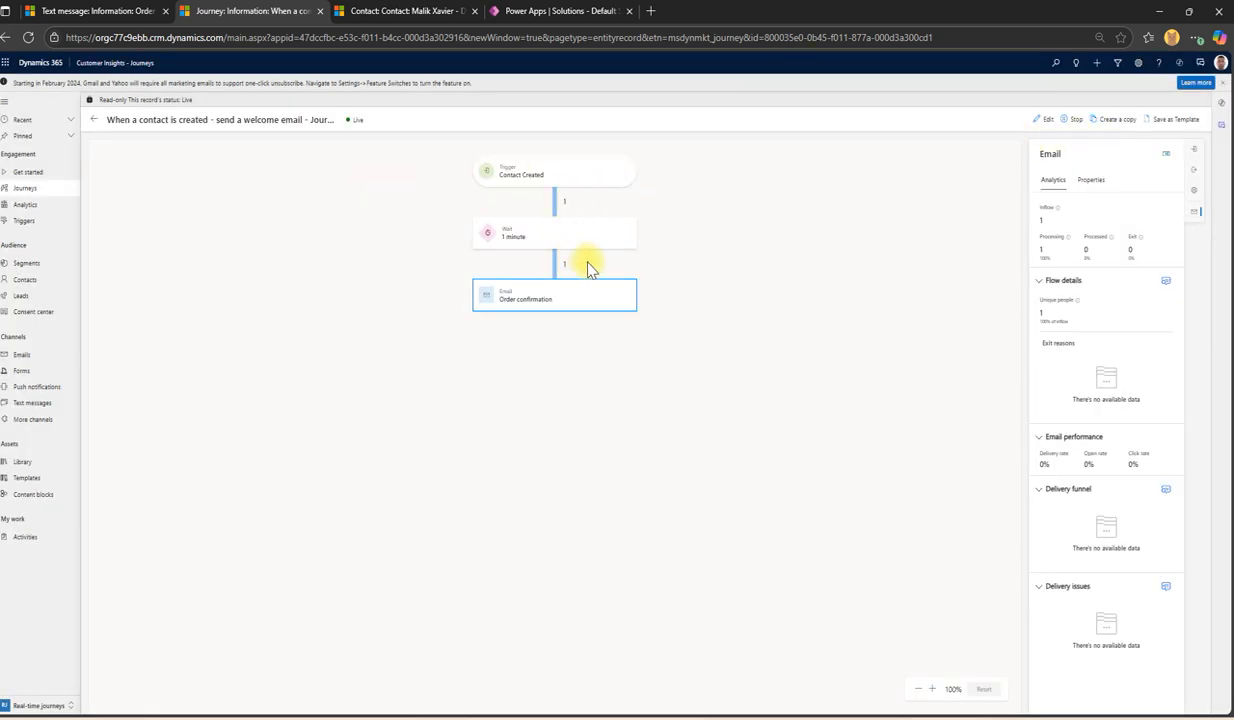
{"action": "left_click", "coordinate": [25, 189]}
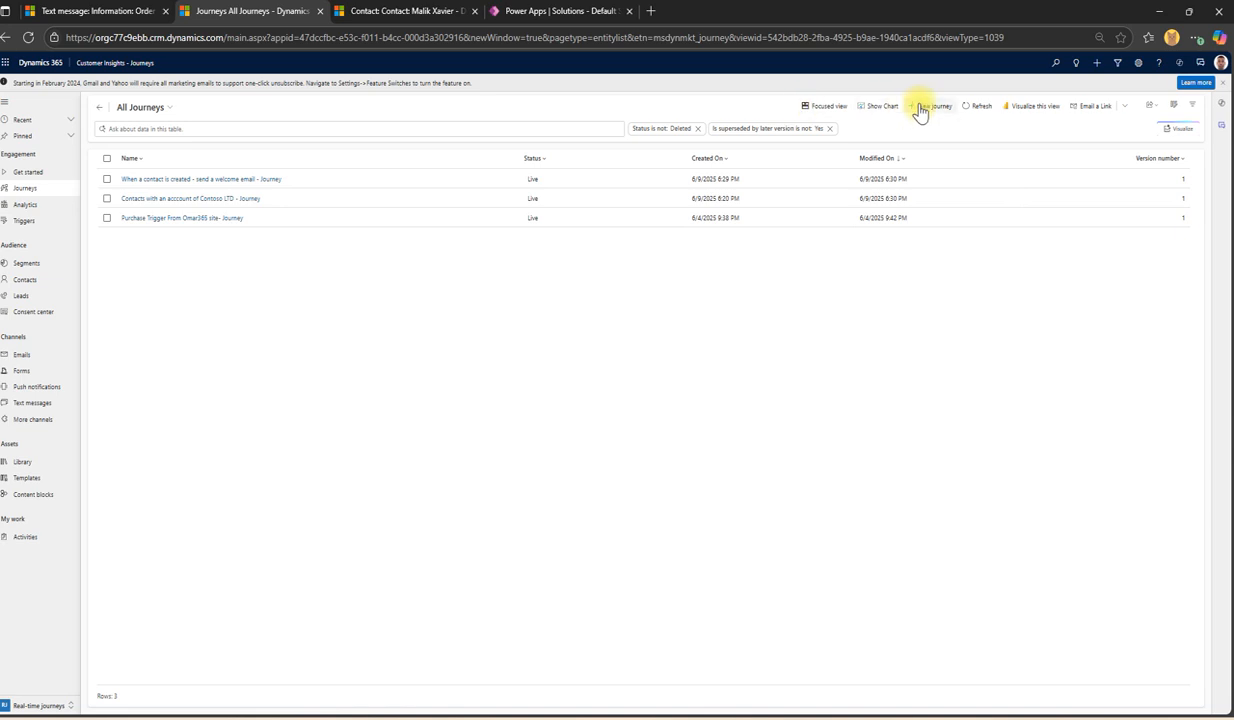
{"action": "left_click", "coordinate": [22, 221]}
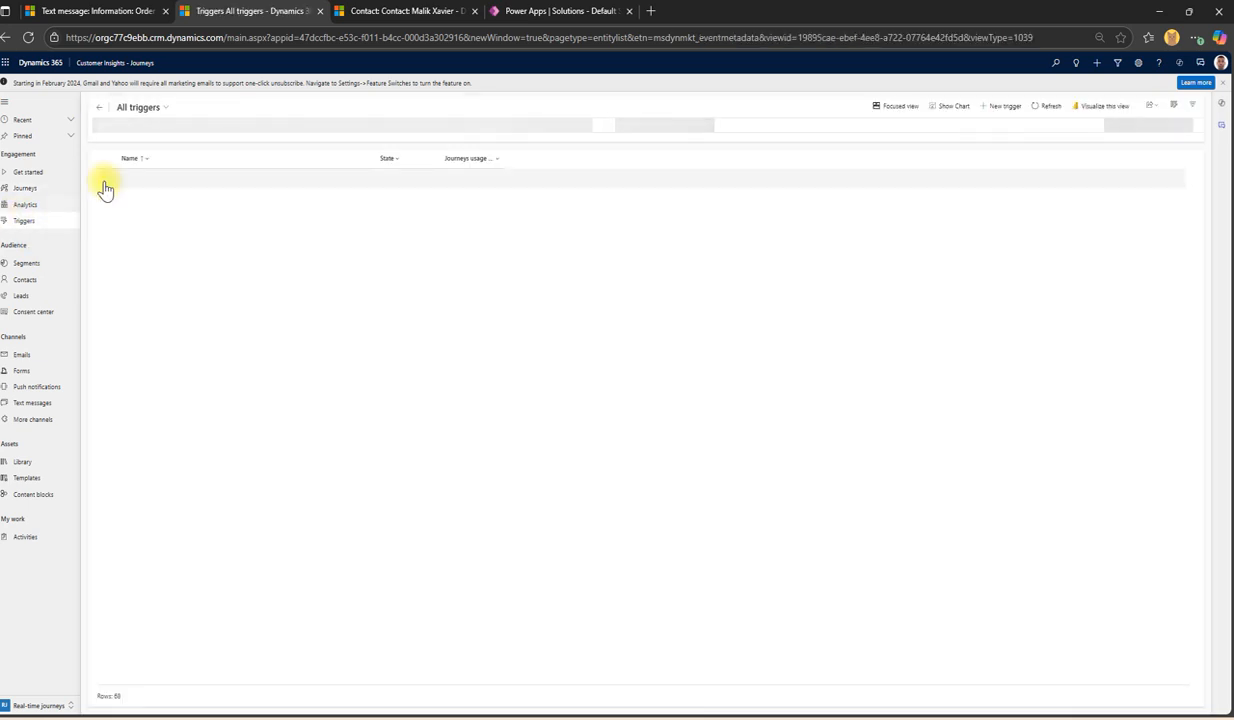
{"action": "left_click", "coordinate": [138, 108]}
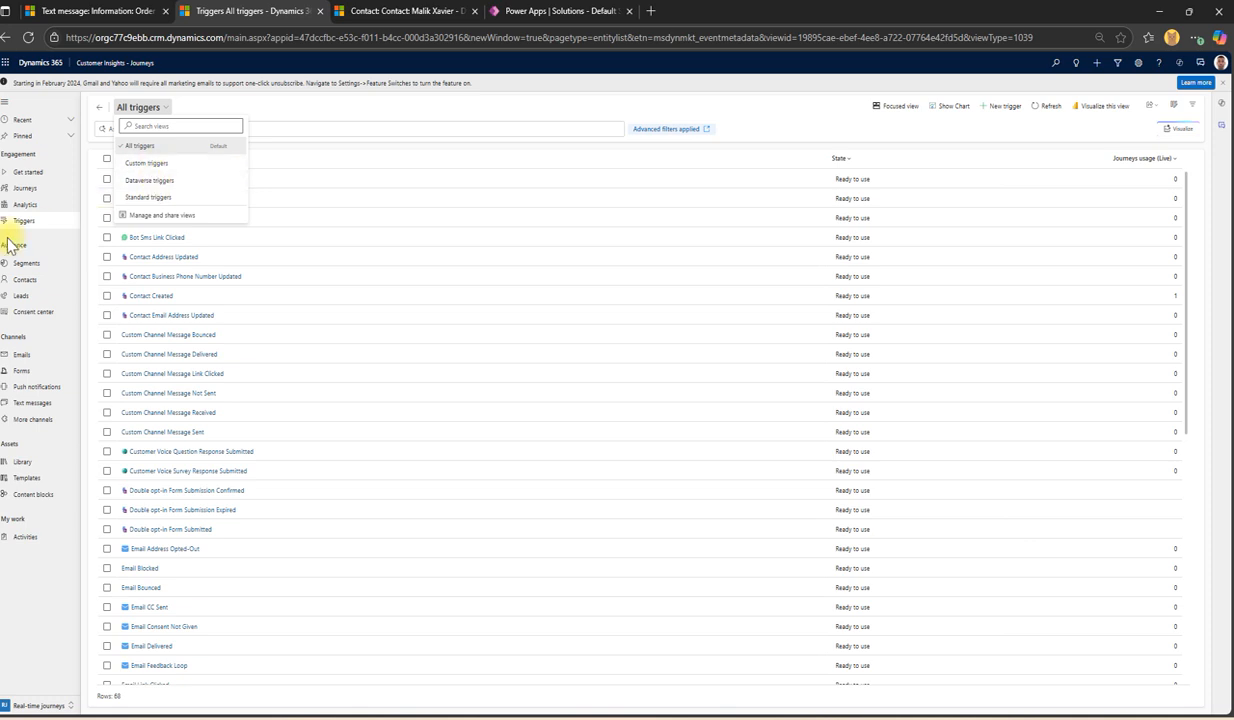
{"action": "left_click", "coordinate": [28, 263]}
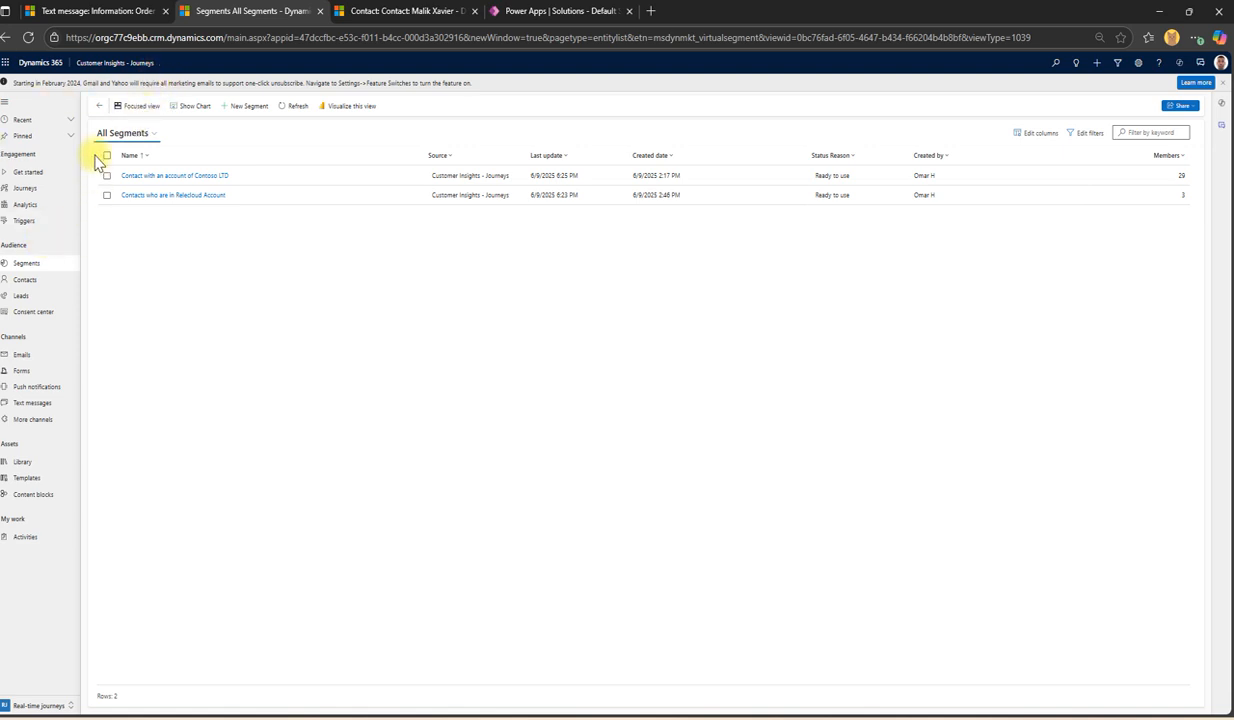
{"action": "left_click", "coordinate": [42, 221]}
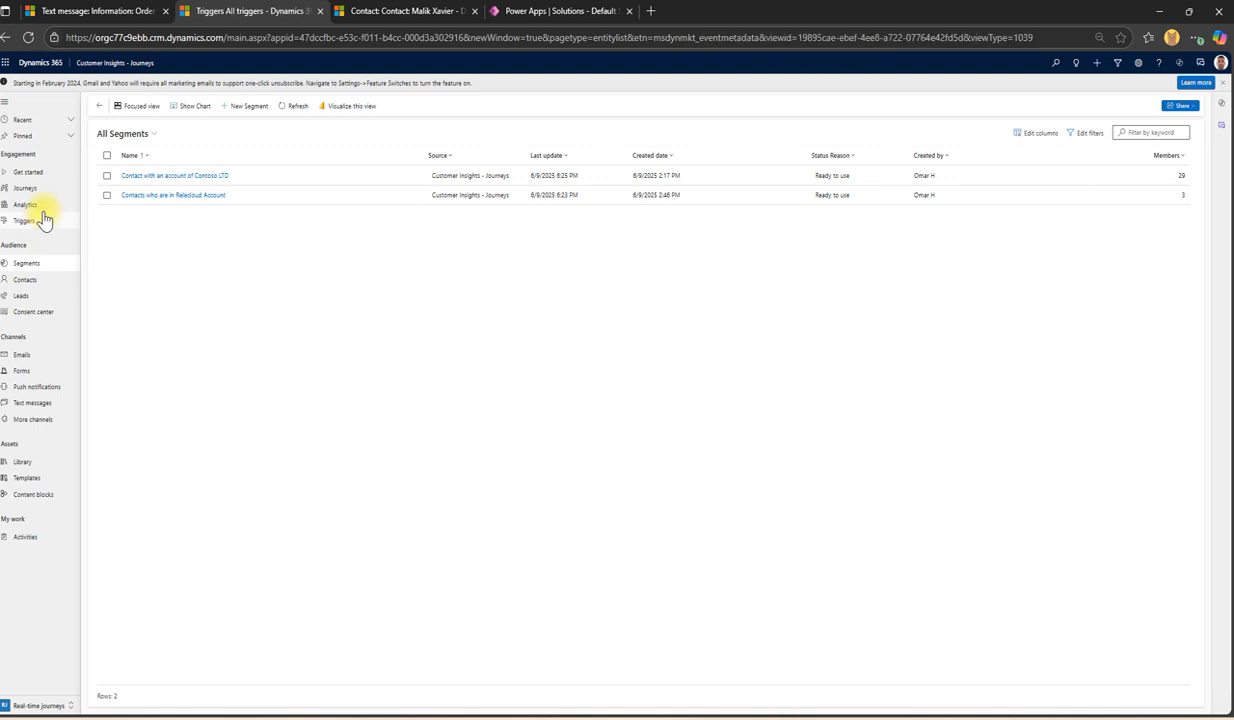
{"action": "left_click", "coordinate": [35, 267]}
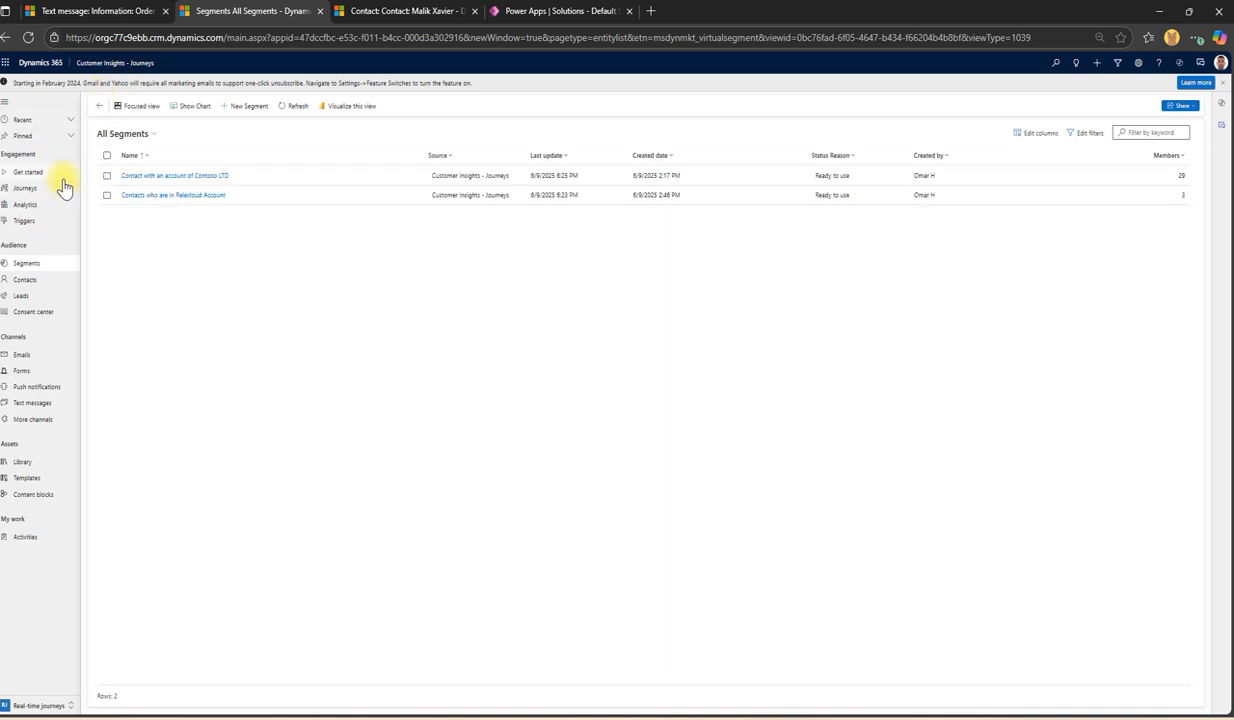
{"action": "left_click", "coordinate": [43, 223]}
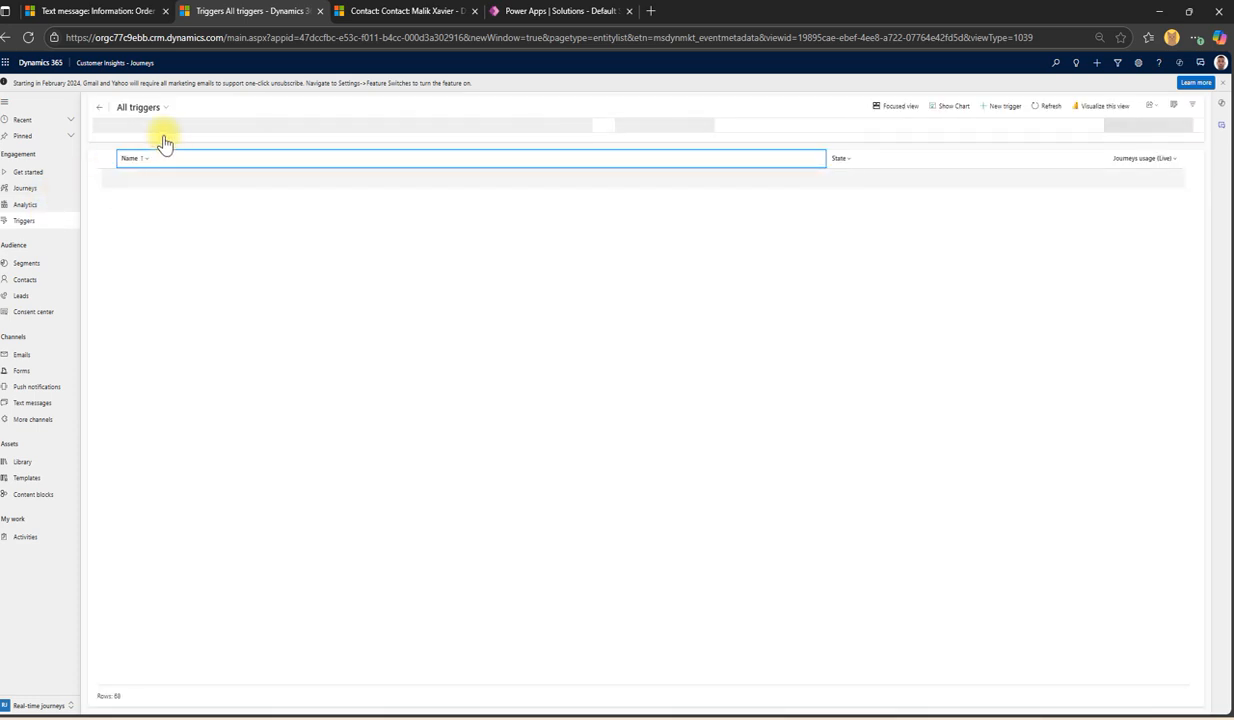
{"action": "left_click", "coordinate": [146, 107]}
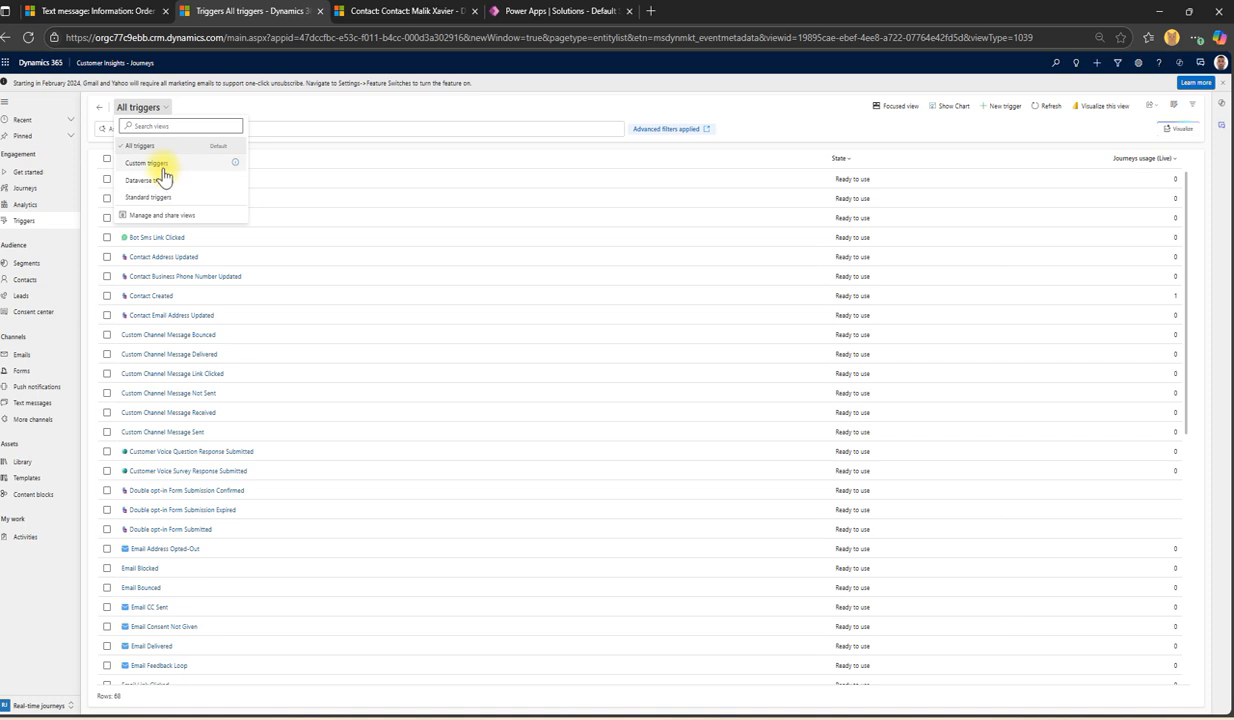
{"action": "left_click", "coordinate": [48, 186]}
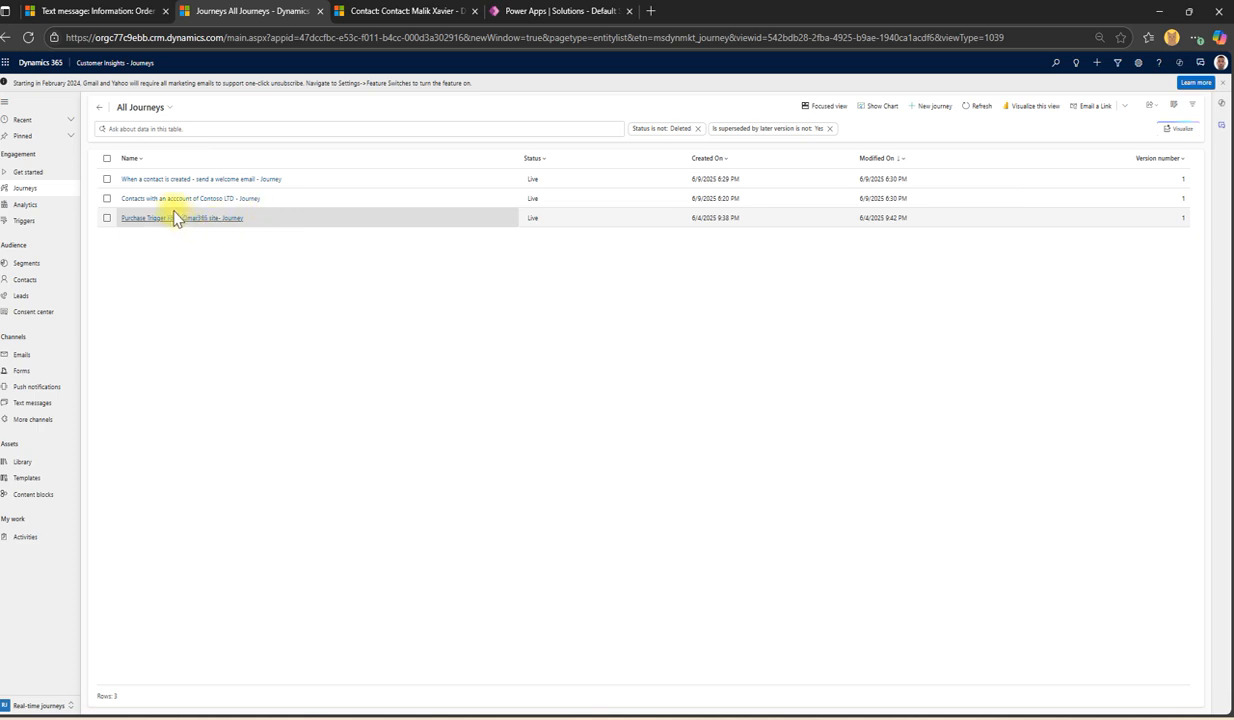
Step: Reopen the welcome-email journey and show Order confirmation analytics: inflow 1, 1 processing, 0% delivery
{"action": "left_click", "coordinate": [279, 180]}
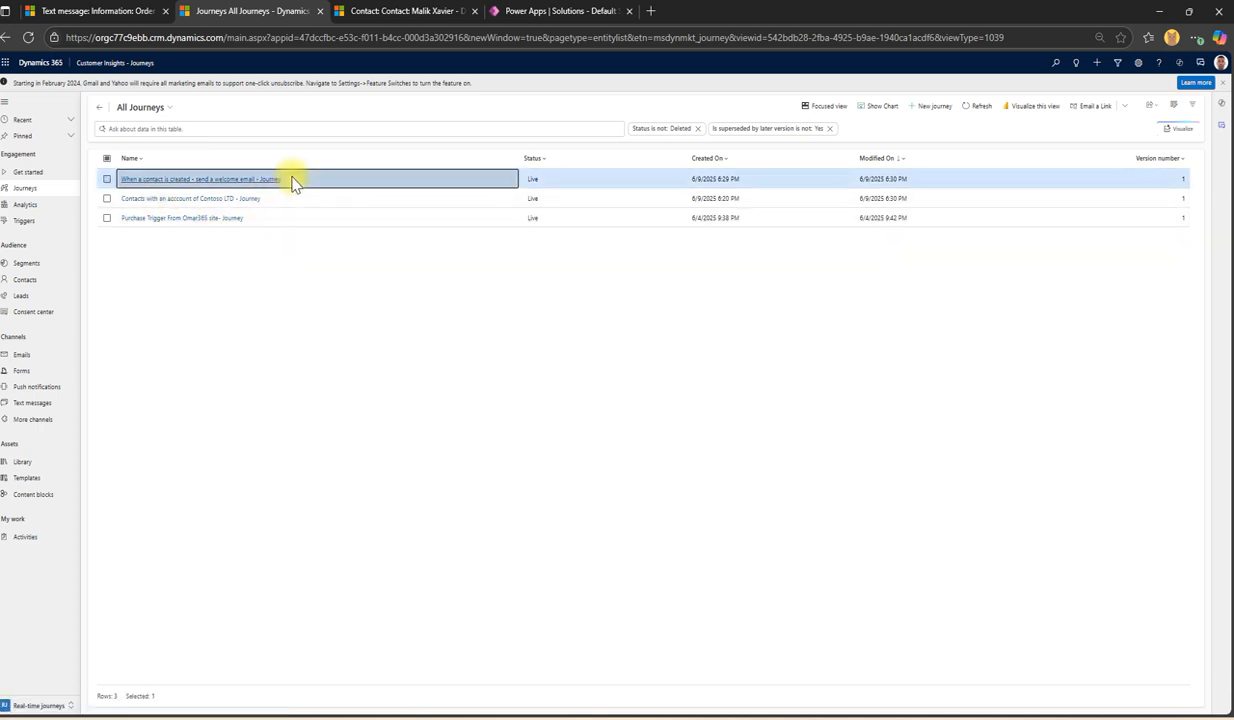
{"action": "left_click", "coordinate": [5, 37]}
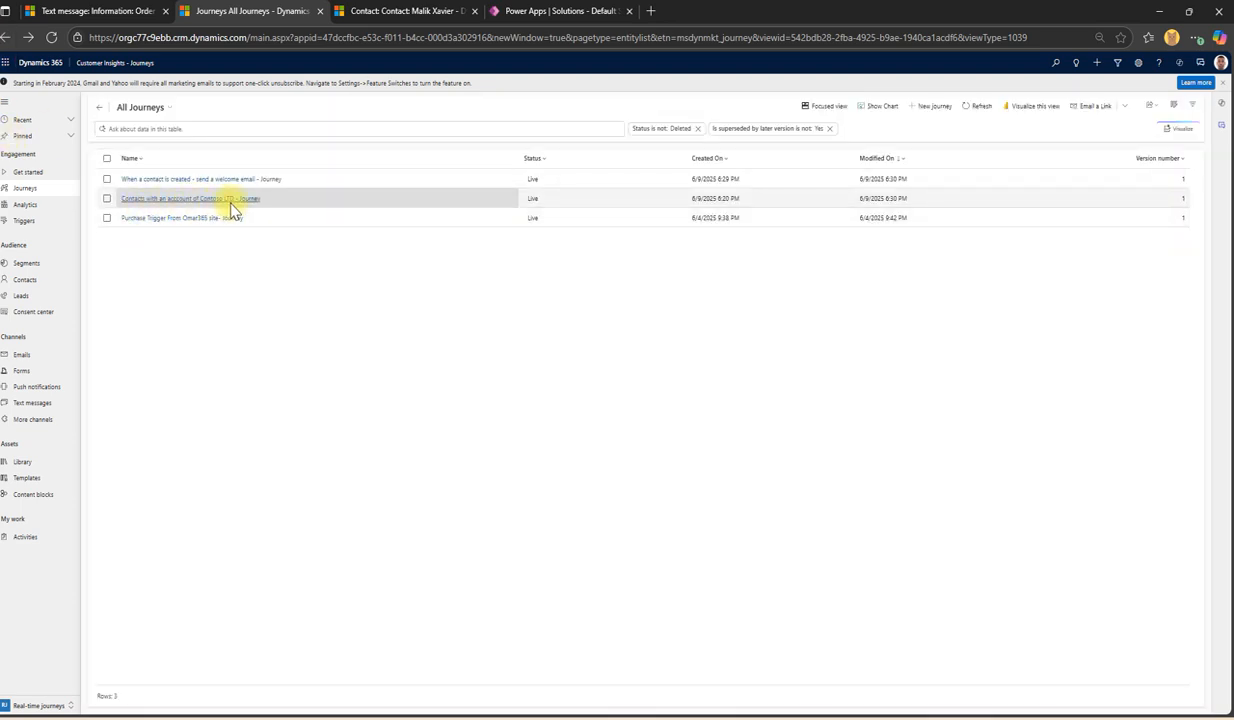
{"action": "left_click", "coordinate": [293, 184]}
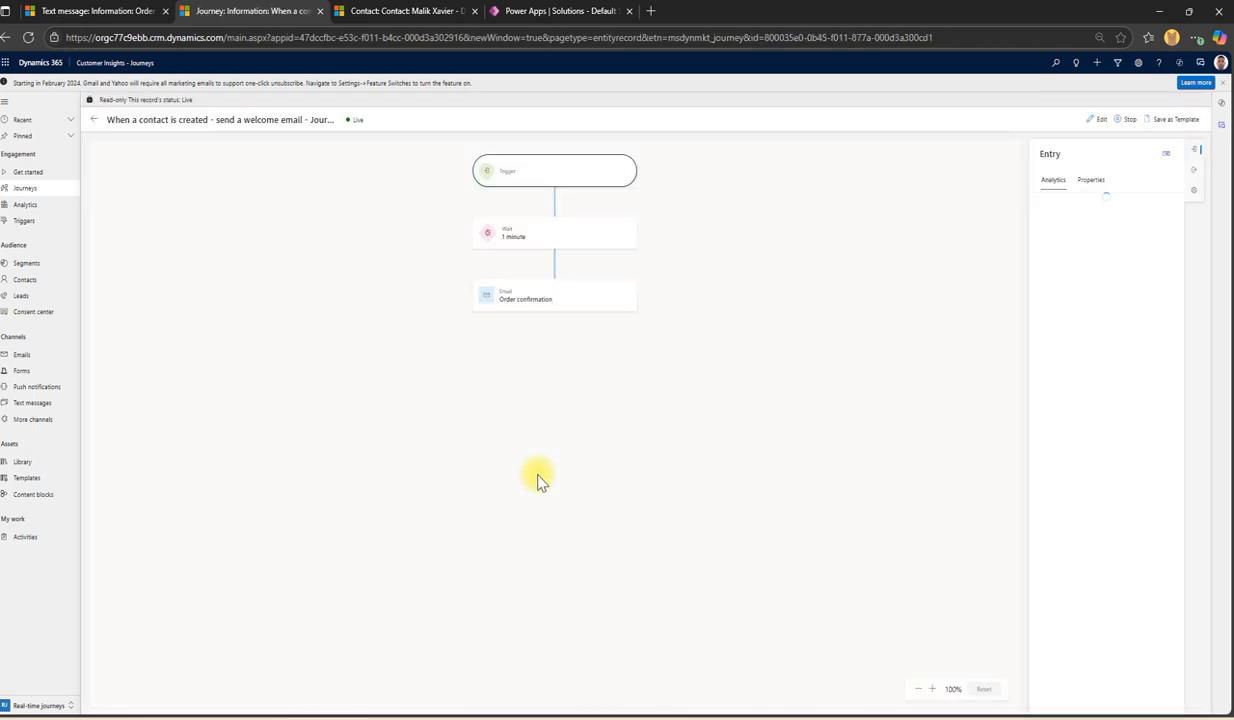
{"action": "left_click", "coordinate": [539, 304]}
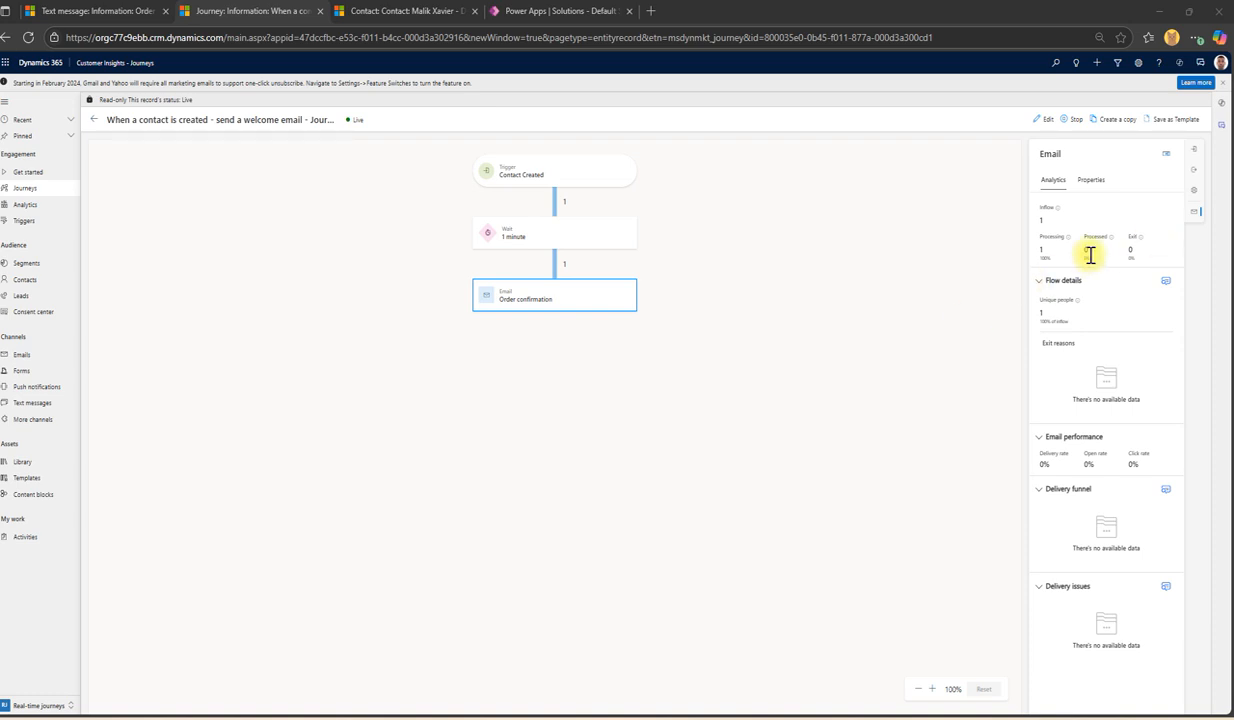
Step: List the Order confirmation step's one processed profile and open its contact record
{"action": "left_click", "coordinate": [1165, 284]}
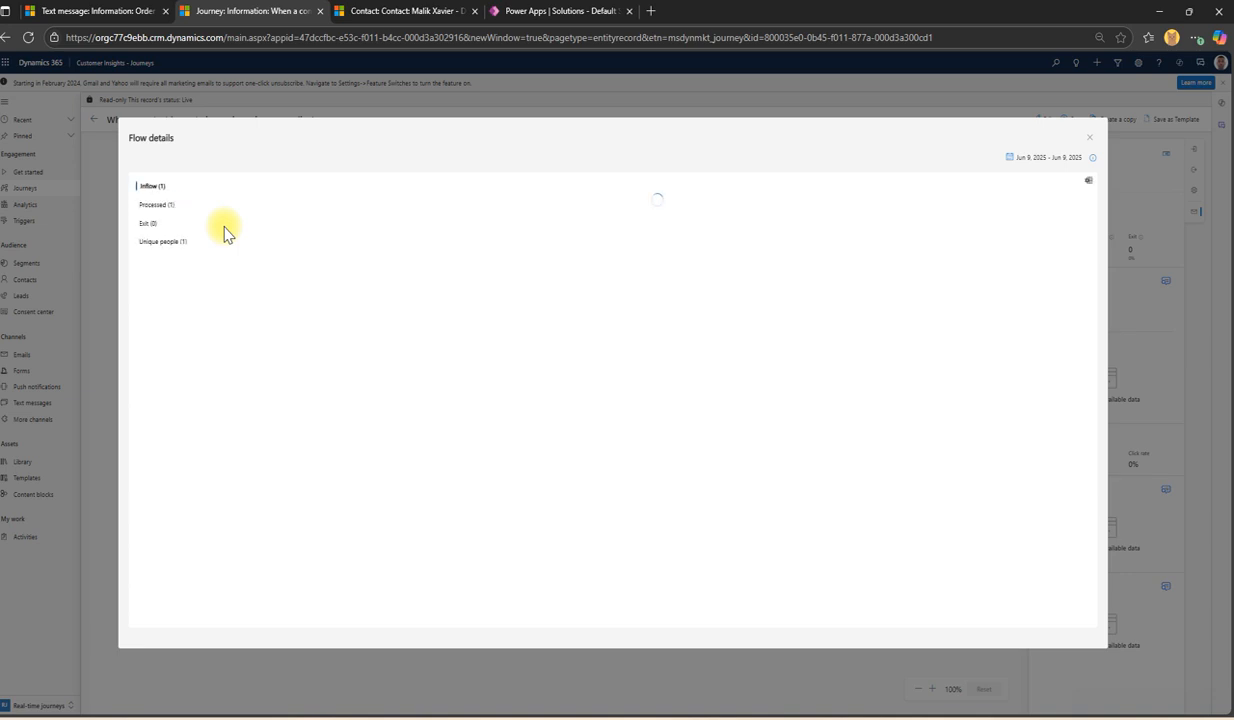
{"action": "left_click", "coordinate": [162, 205]}
{"action": "left_click", "coordinate": [247, 233]}
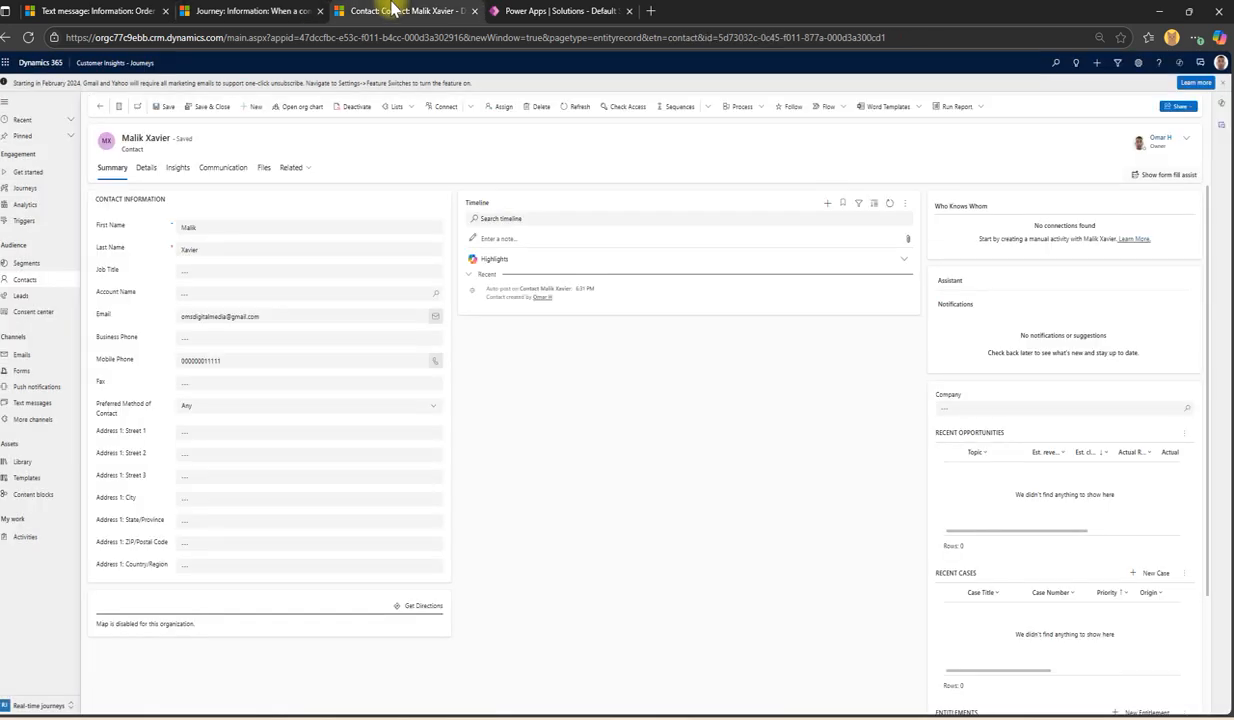
{"action": "left_click", "coordinate": [240, 11]}
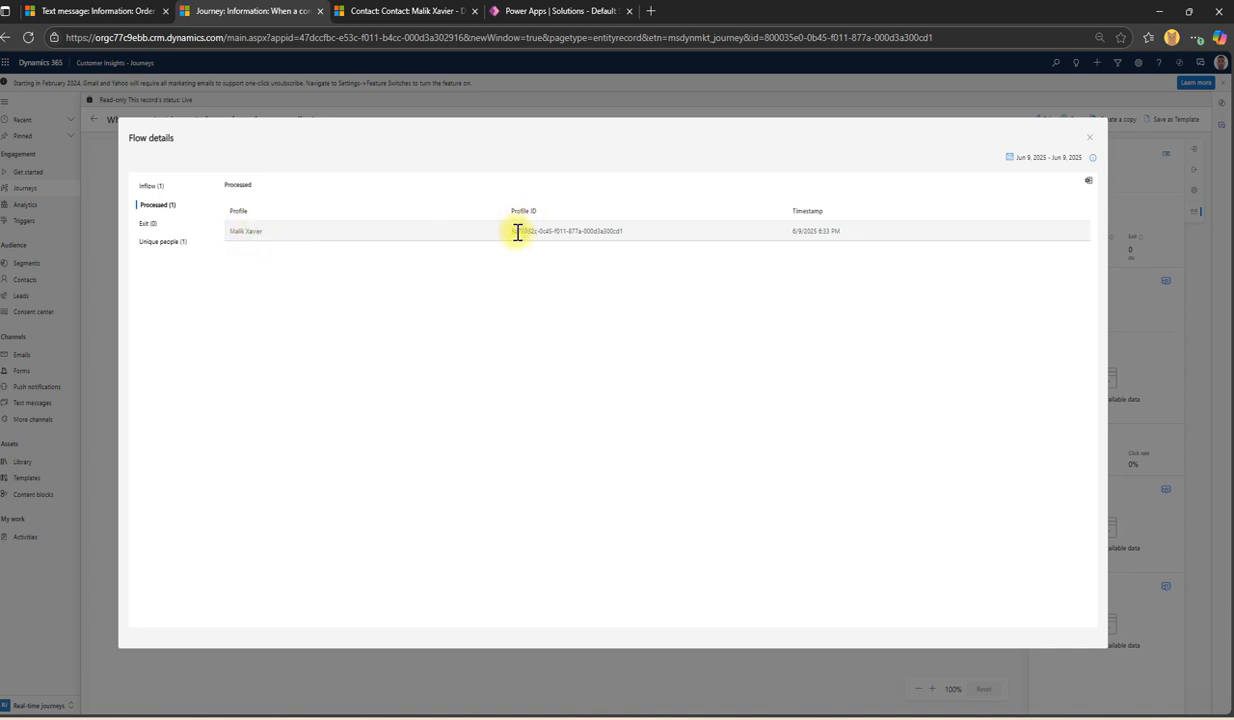
Step: Confirm the processed Profile ID matches the contact's record ID in its URL, then return to All Journeys
{"action": "left_click_drag", "start_coordinate": [511, 231], "coordinate": [686, 237]}
{"action": "left_click", "coordinate": [470, 11]}
{"action": "left_click_drag", "start_coordinate": [896, 38], "coordinate": [742, 40]}
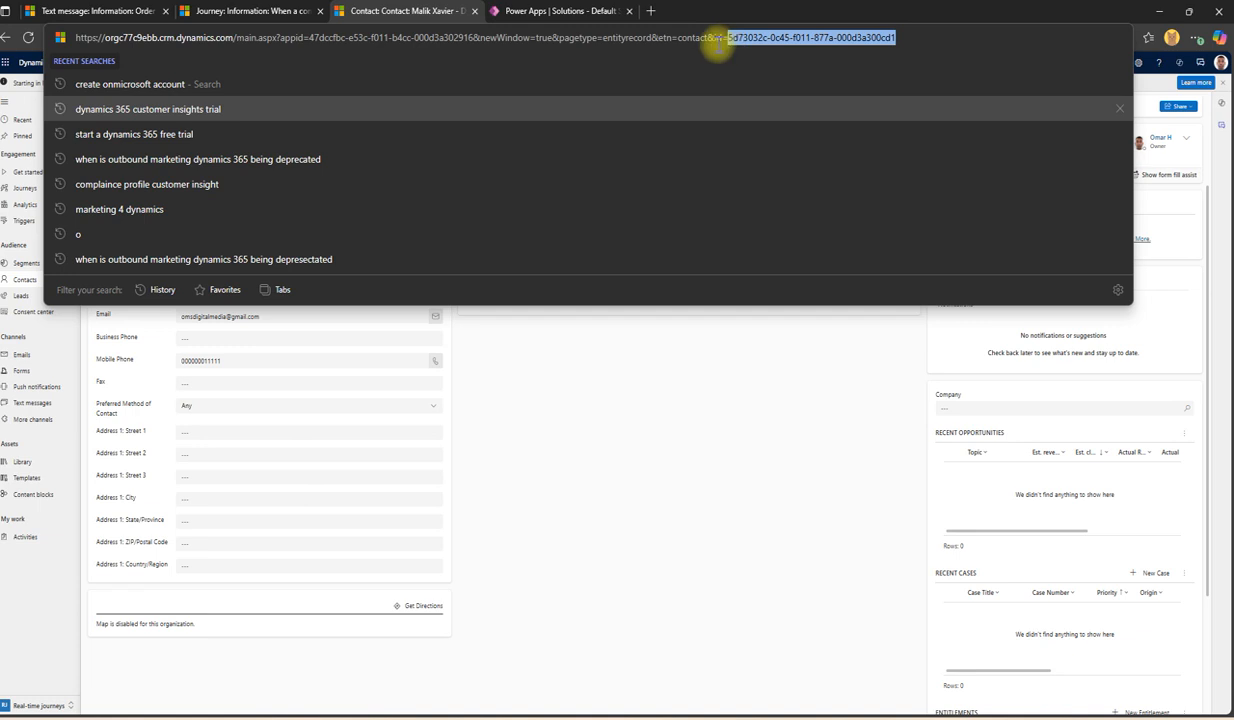
{"action": "left_click", "coordinate": [250, 11]}
{"action": "left_click_drag", "start_coordinate": [820, 231], "coordinate": [847, 237]}
{"action": "left_click", "coordinate": [843, 234]}
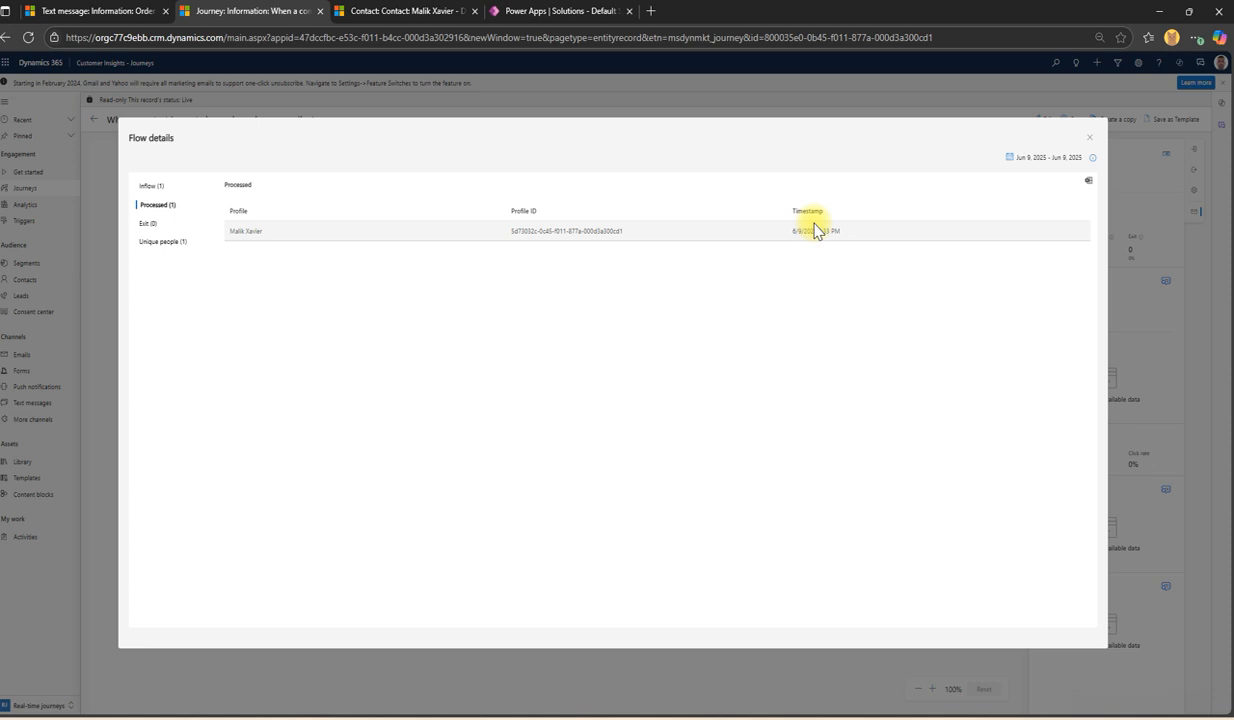
{"action": "left_click", "coordinate": [1087, 138]}
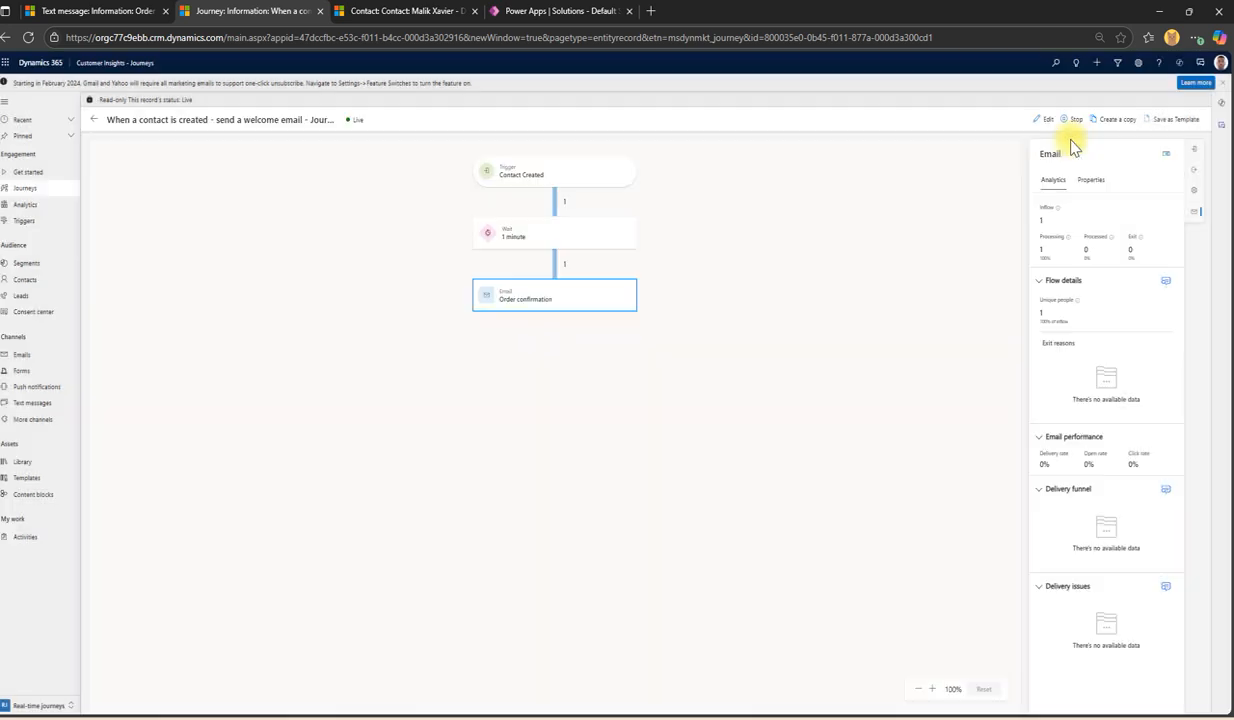
{"action": "left_click", "coordinate": [40, 188]}
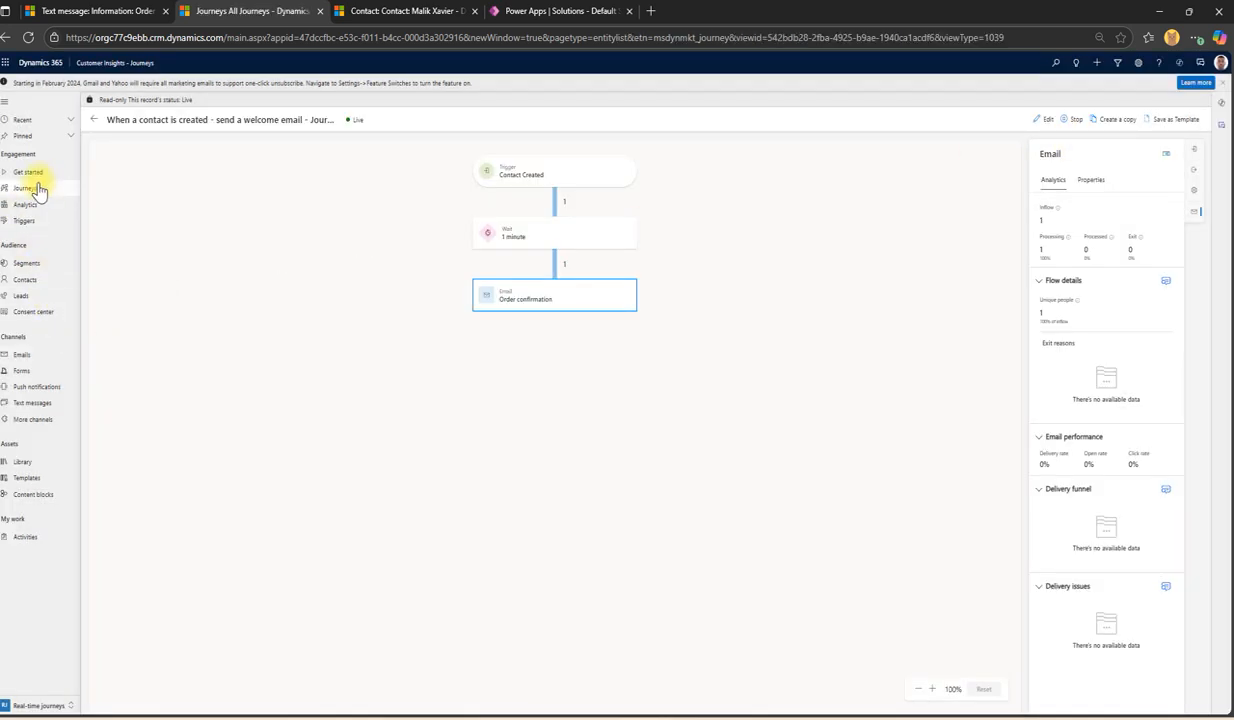